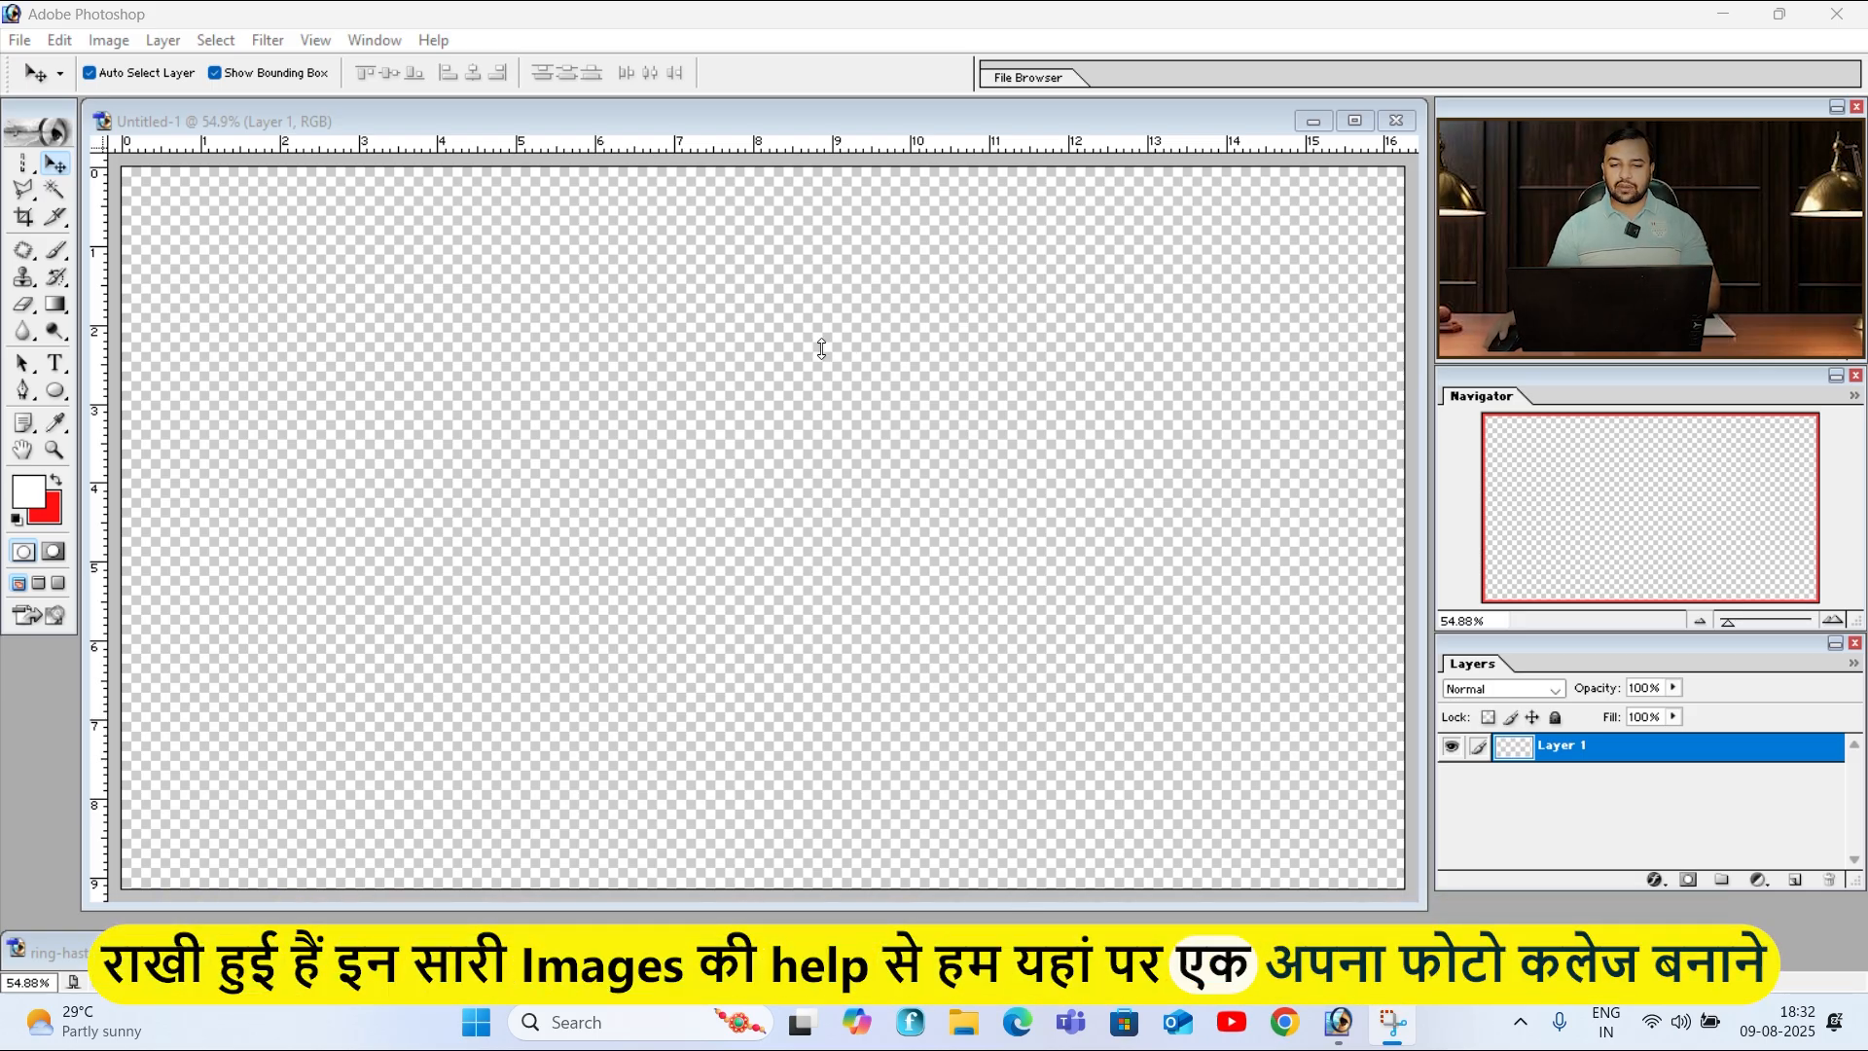
Step: Restore the minimized ring-hastmelap wedding photo and place its window over the Untitled-1 document
click(314, 127)
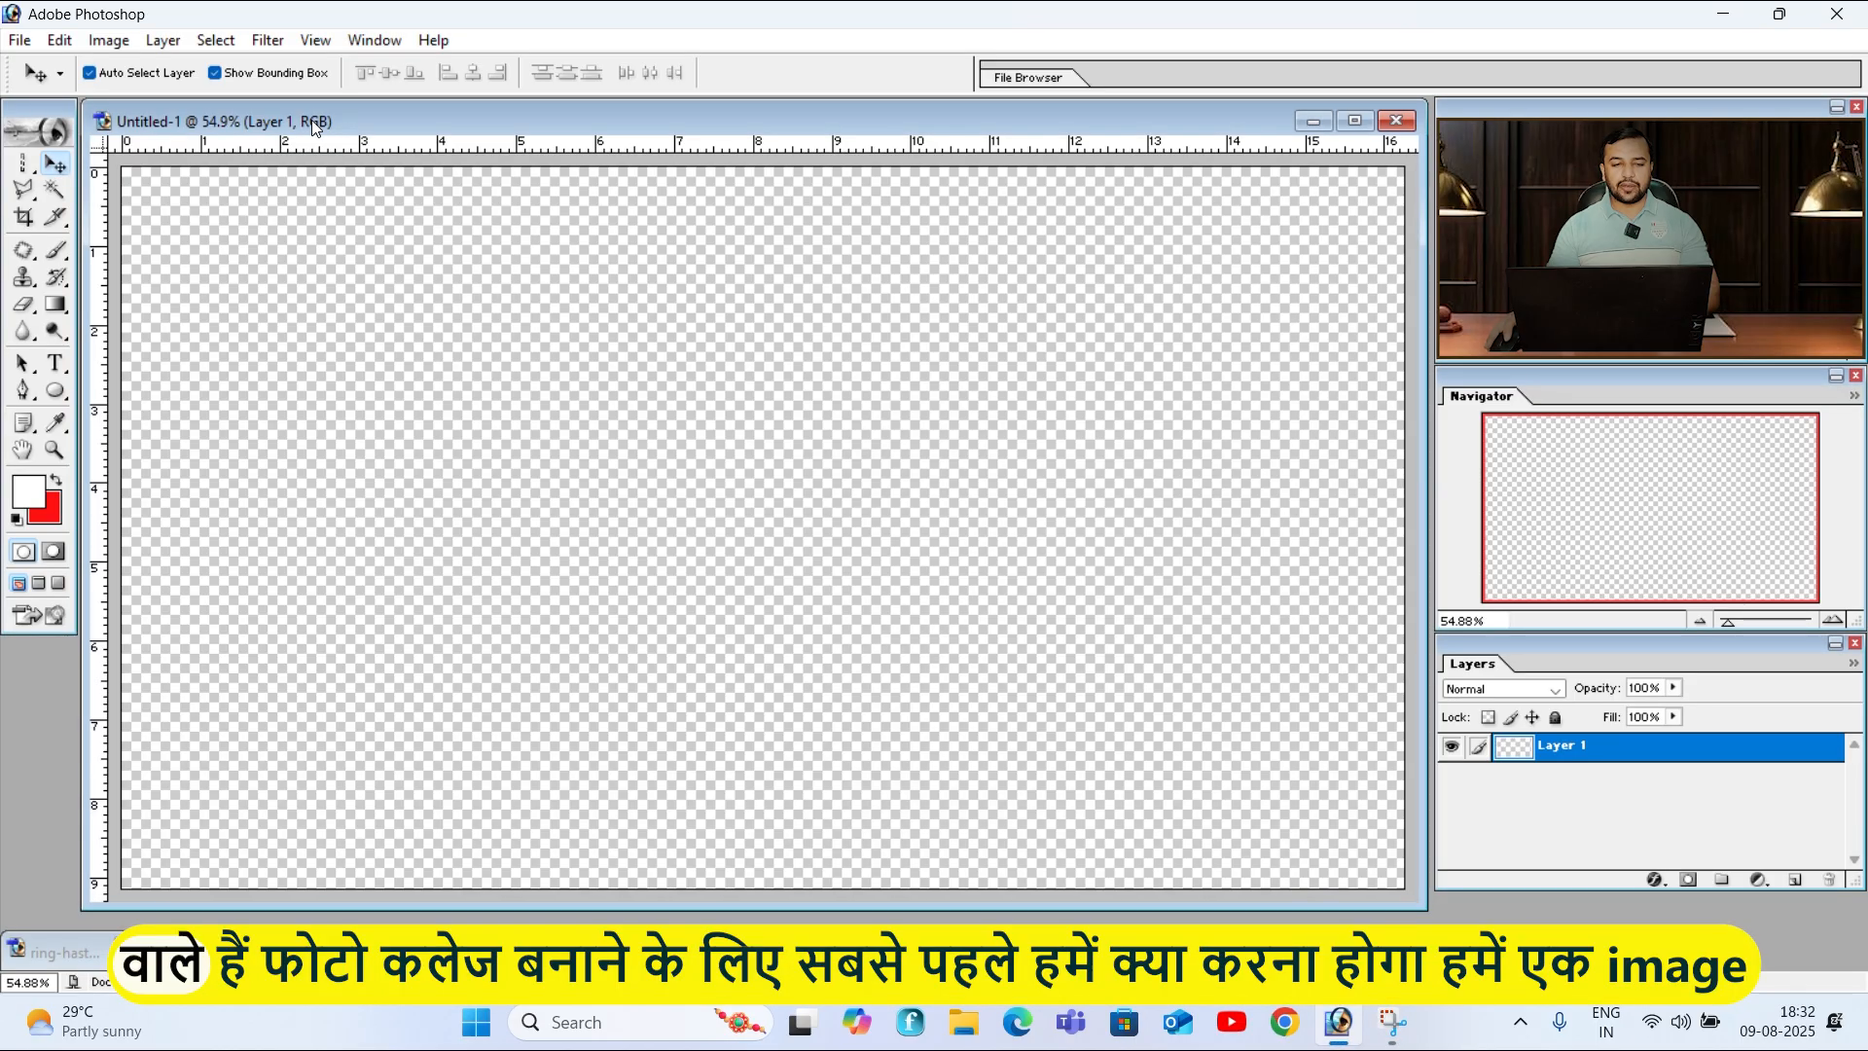
click(87, 953)
click(87, 954)
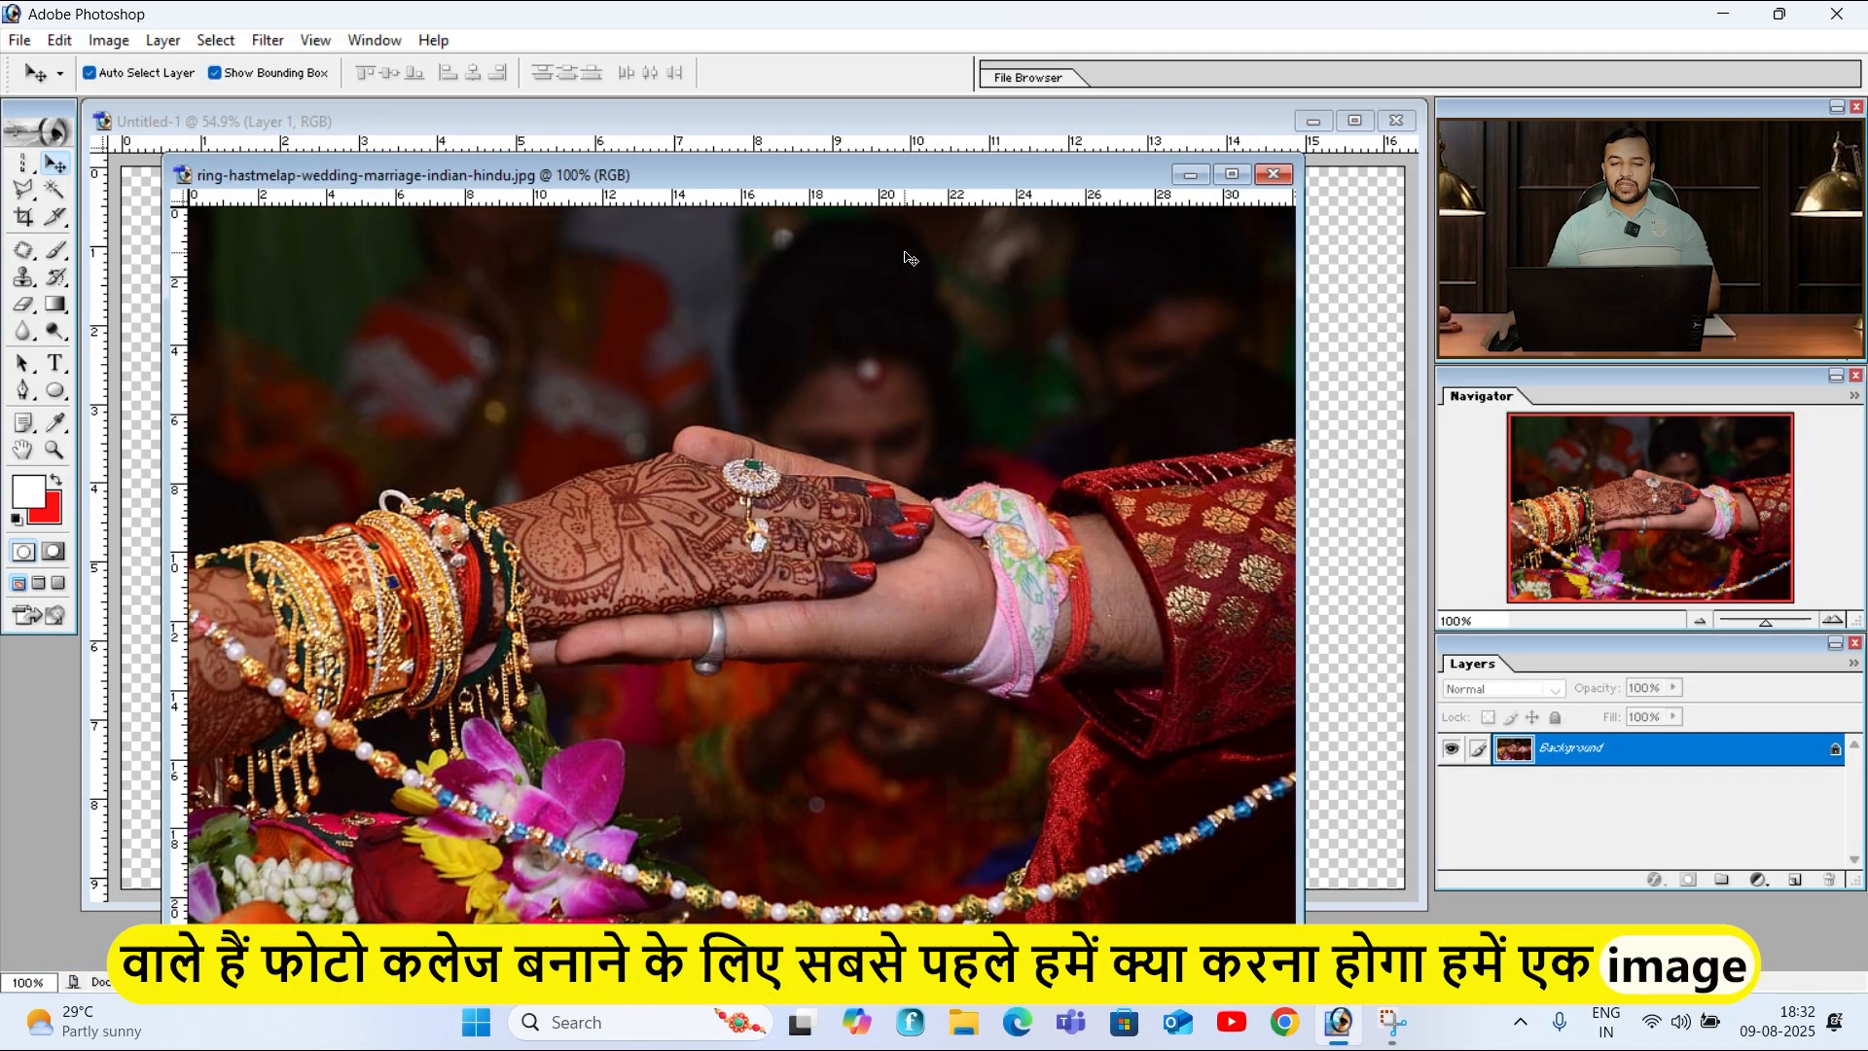
drag(856, 181, 944, 163)
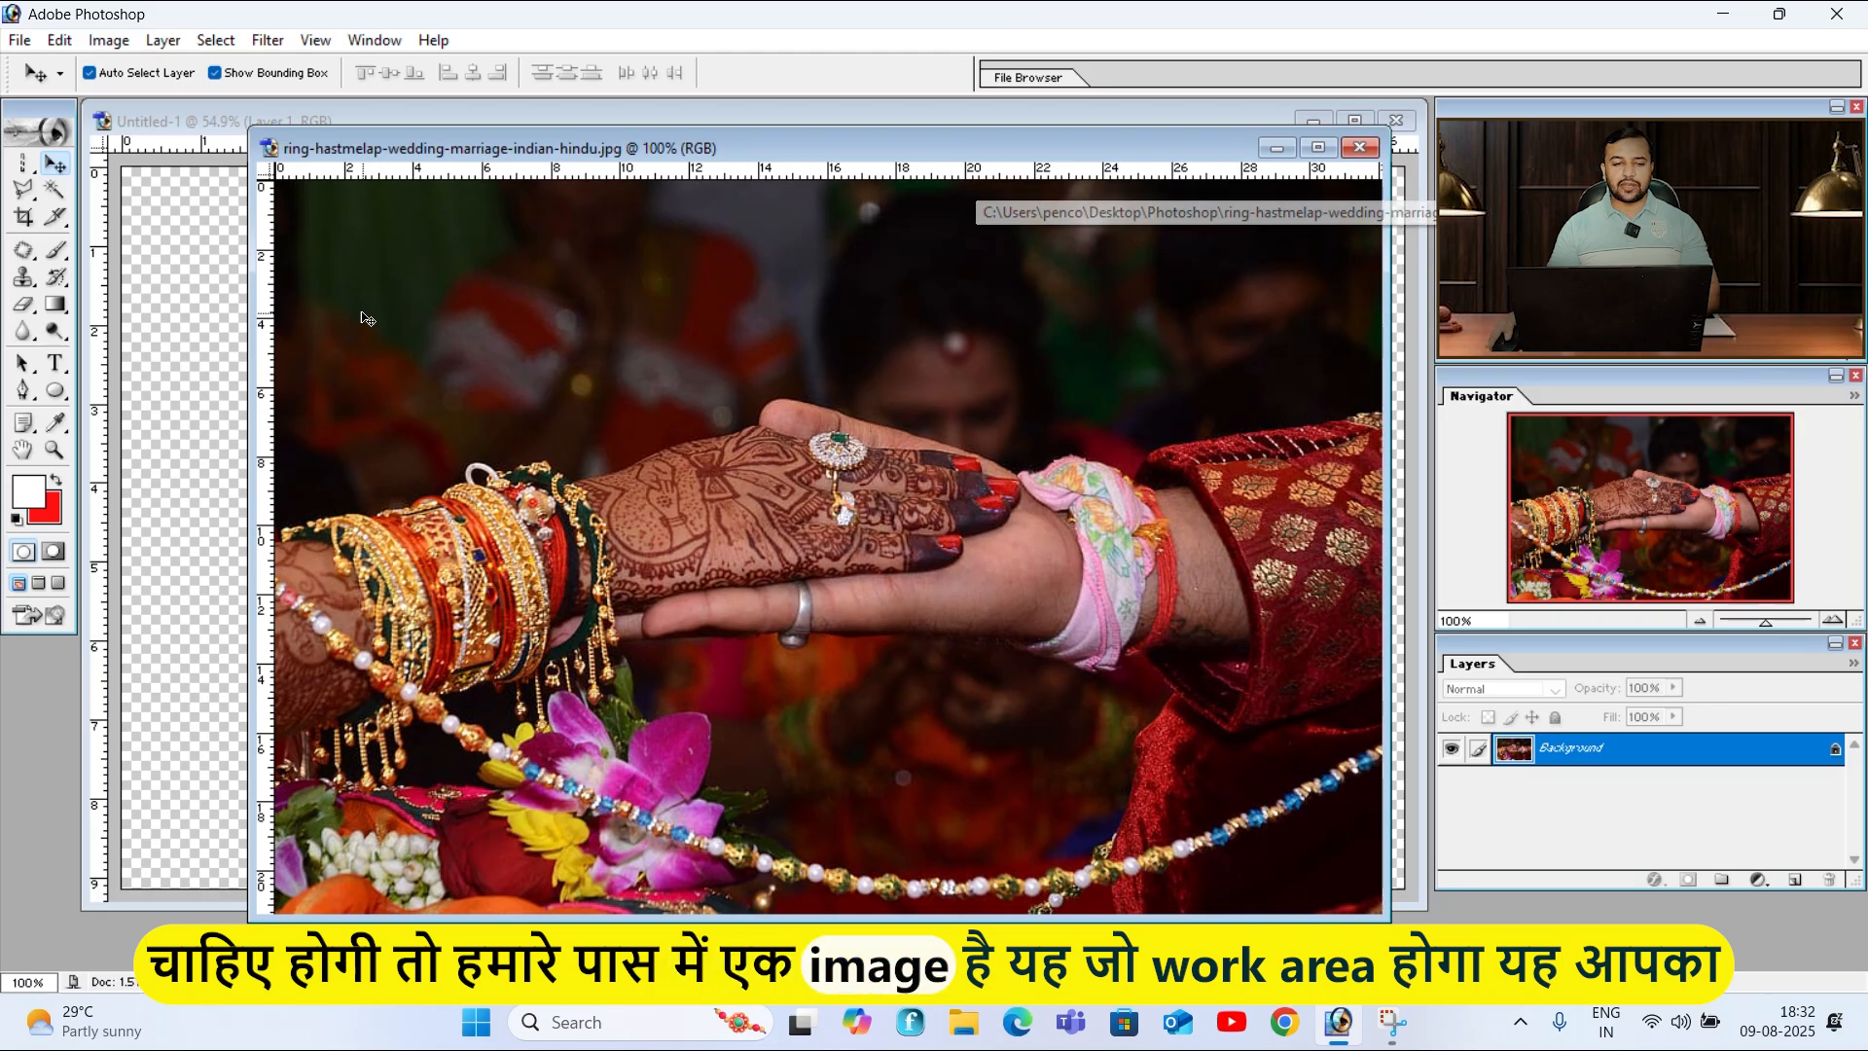
click(214, 120)
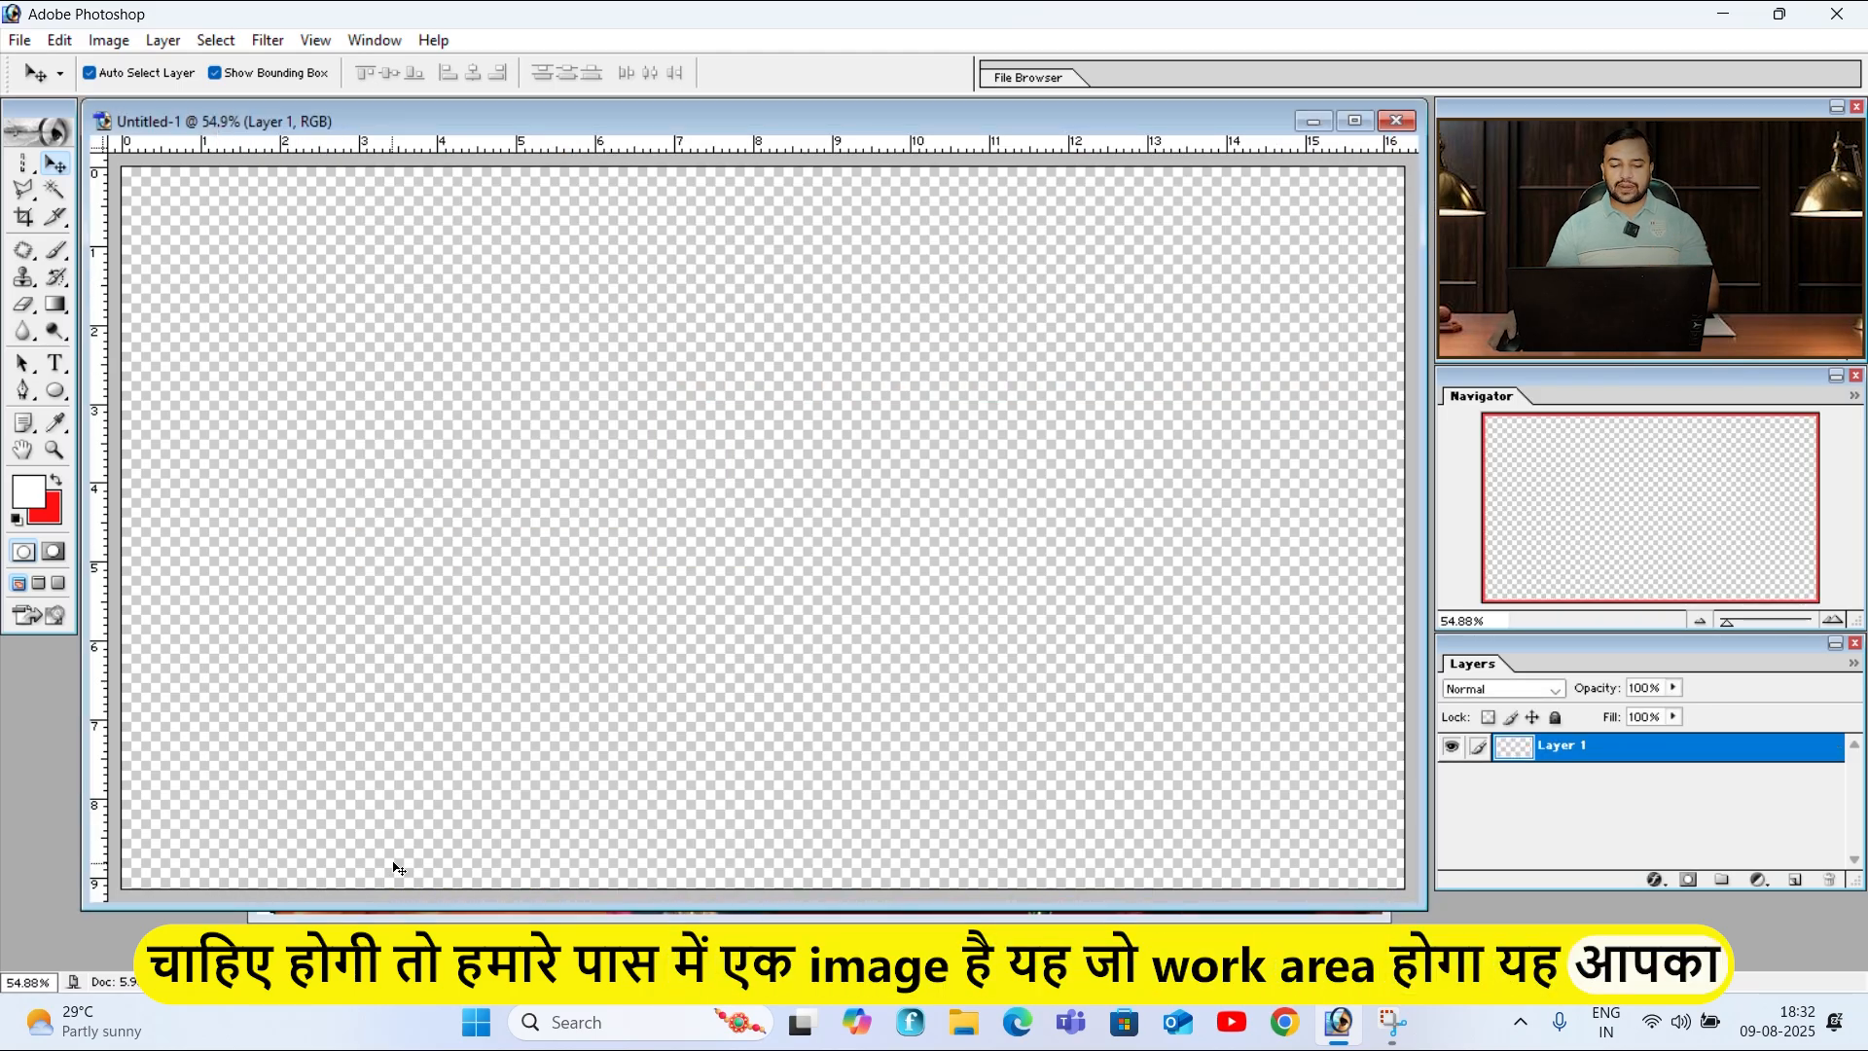
click(399, 915)
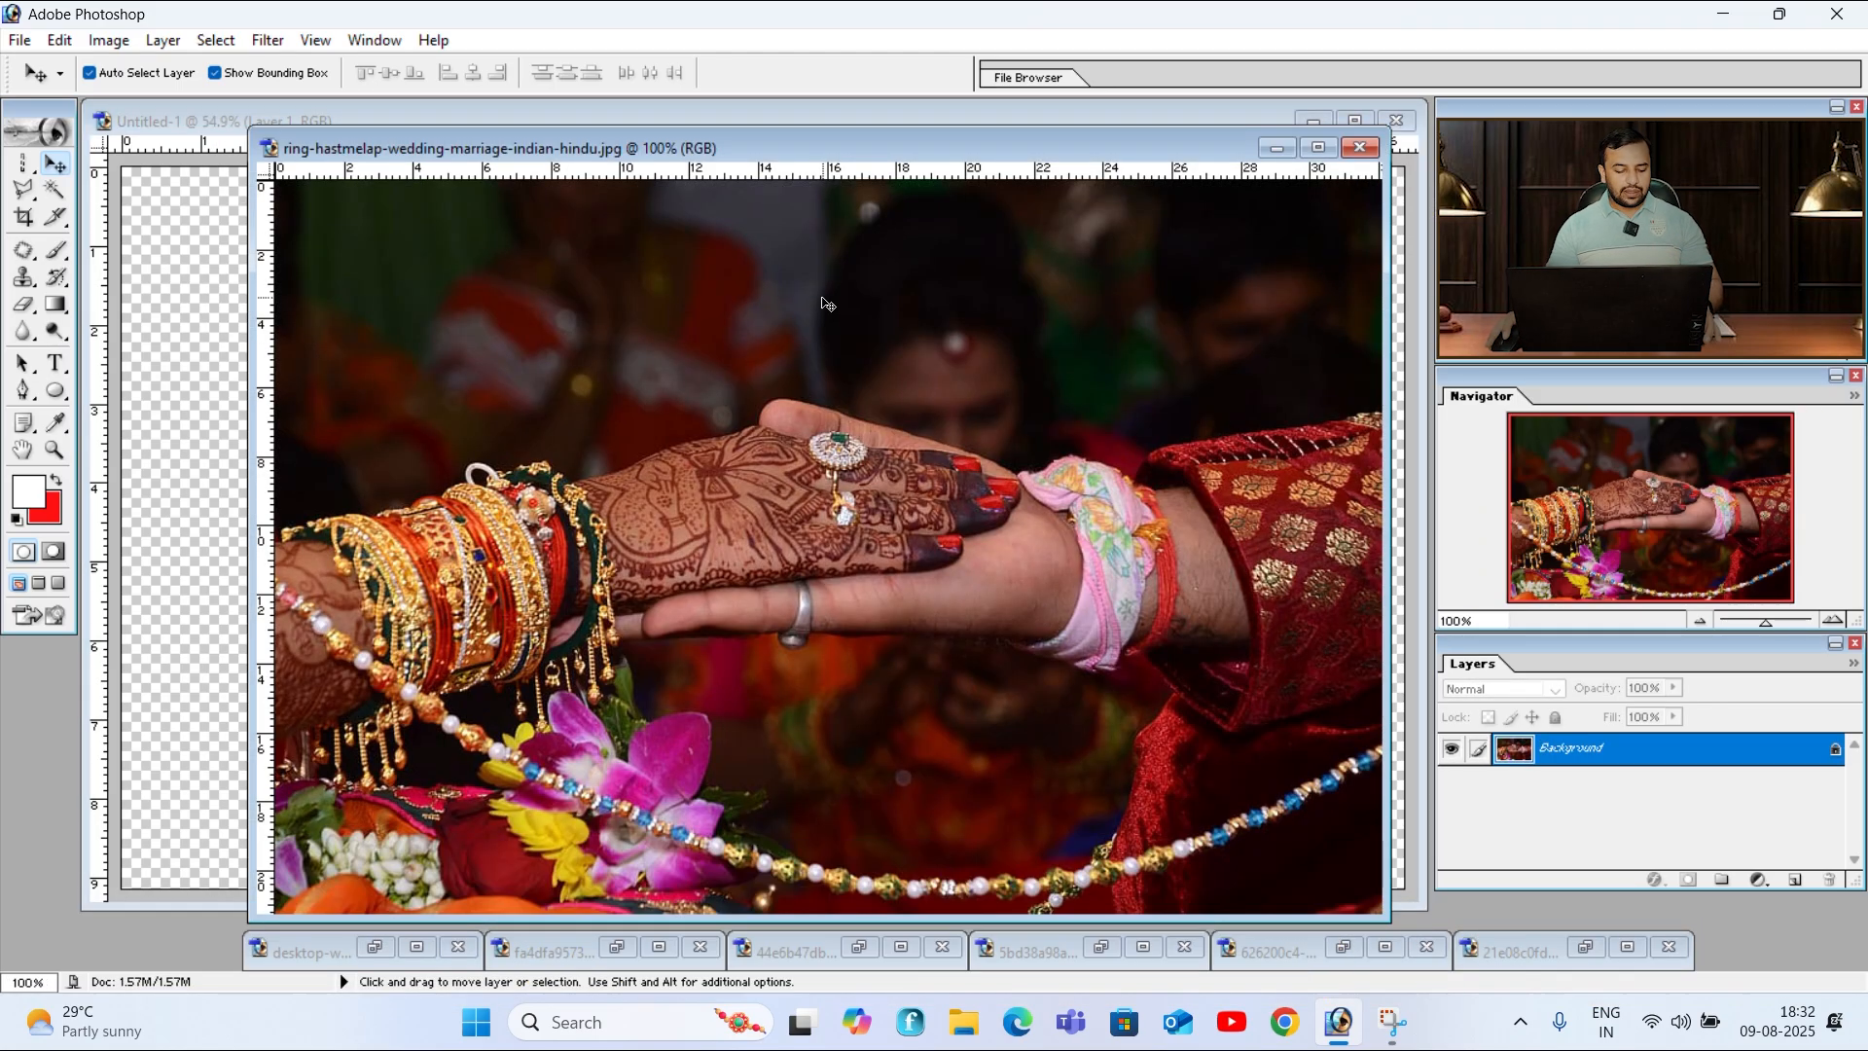
Step: Copy the entire ring-hastmelap photo into Untitled-1 and scale it to fill the whole canvas
key(ctrl+a)
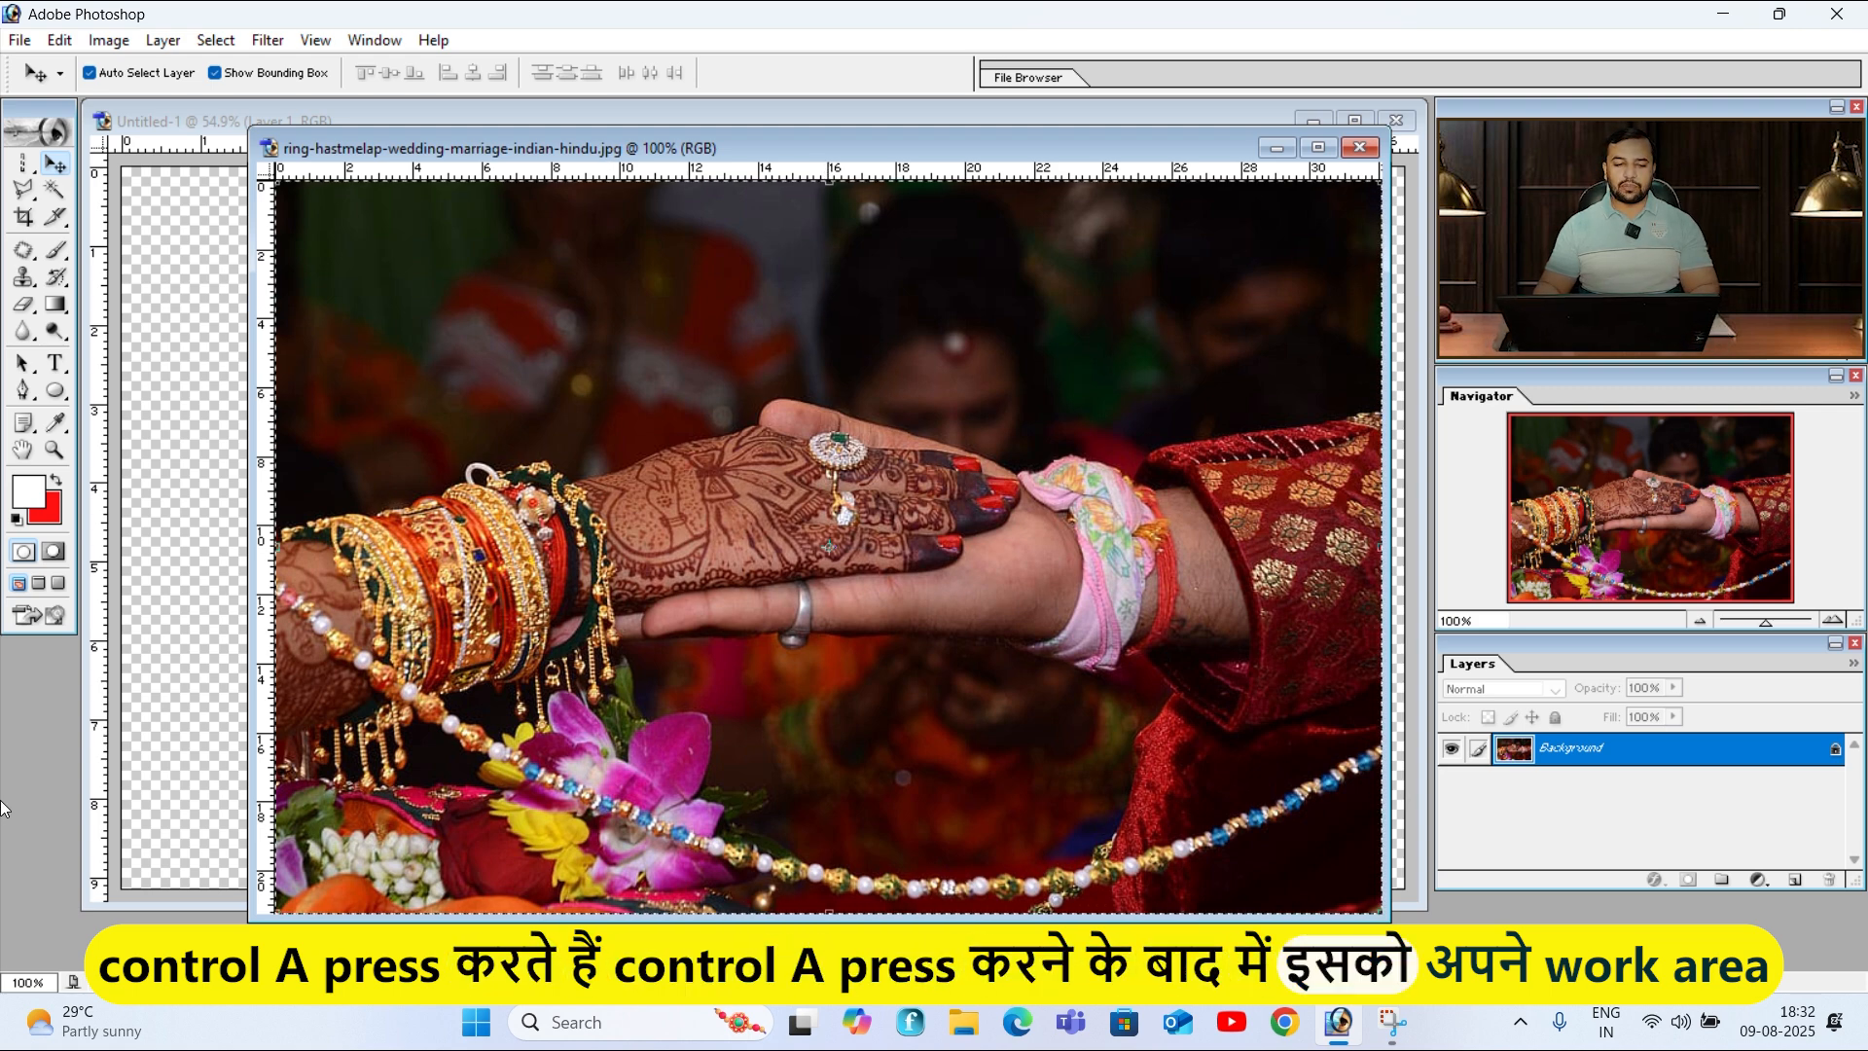
drag(496, 408, 189, 383)
drag(477, 447, 554, 379)
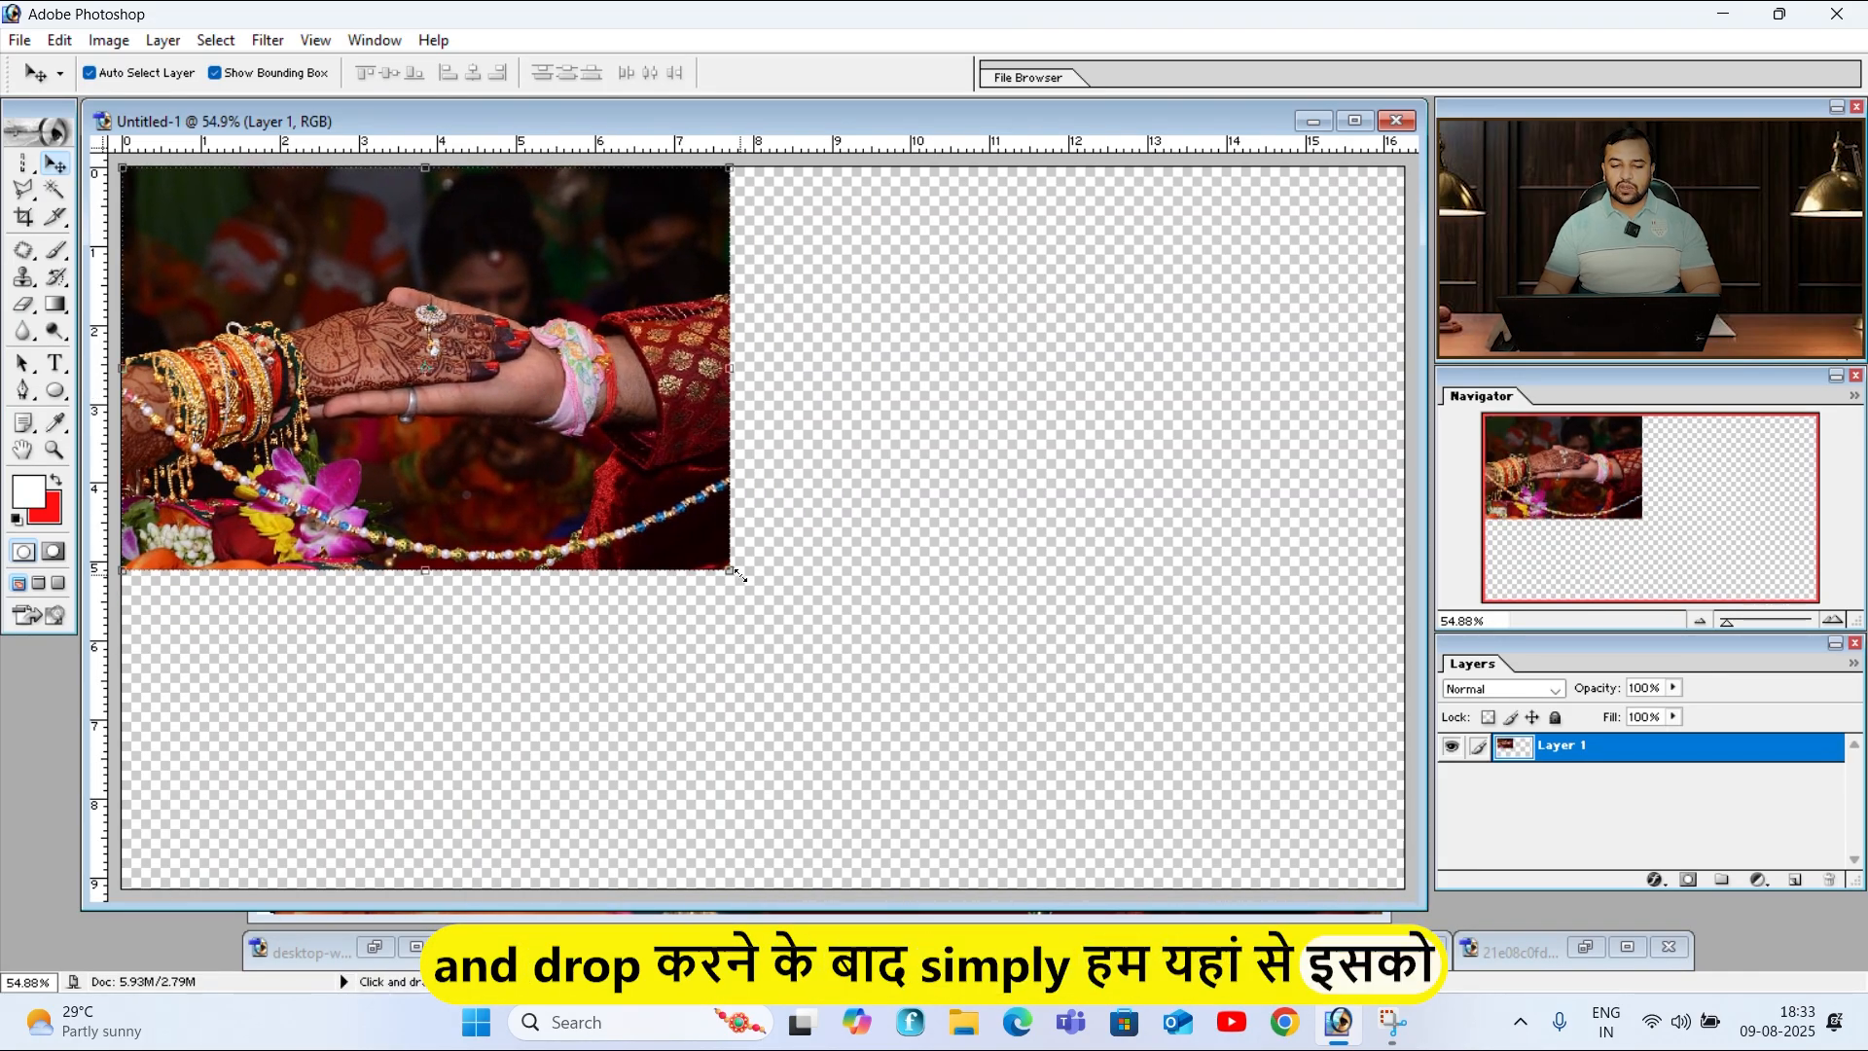
drag(731, 571, 1402, 887)
key(Return)
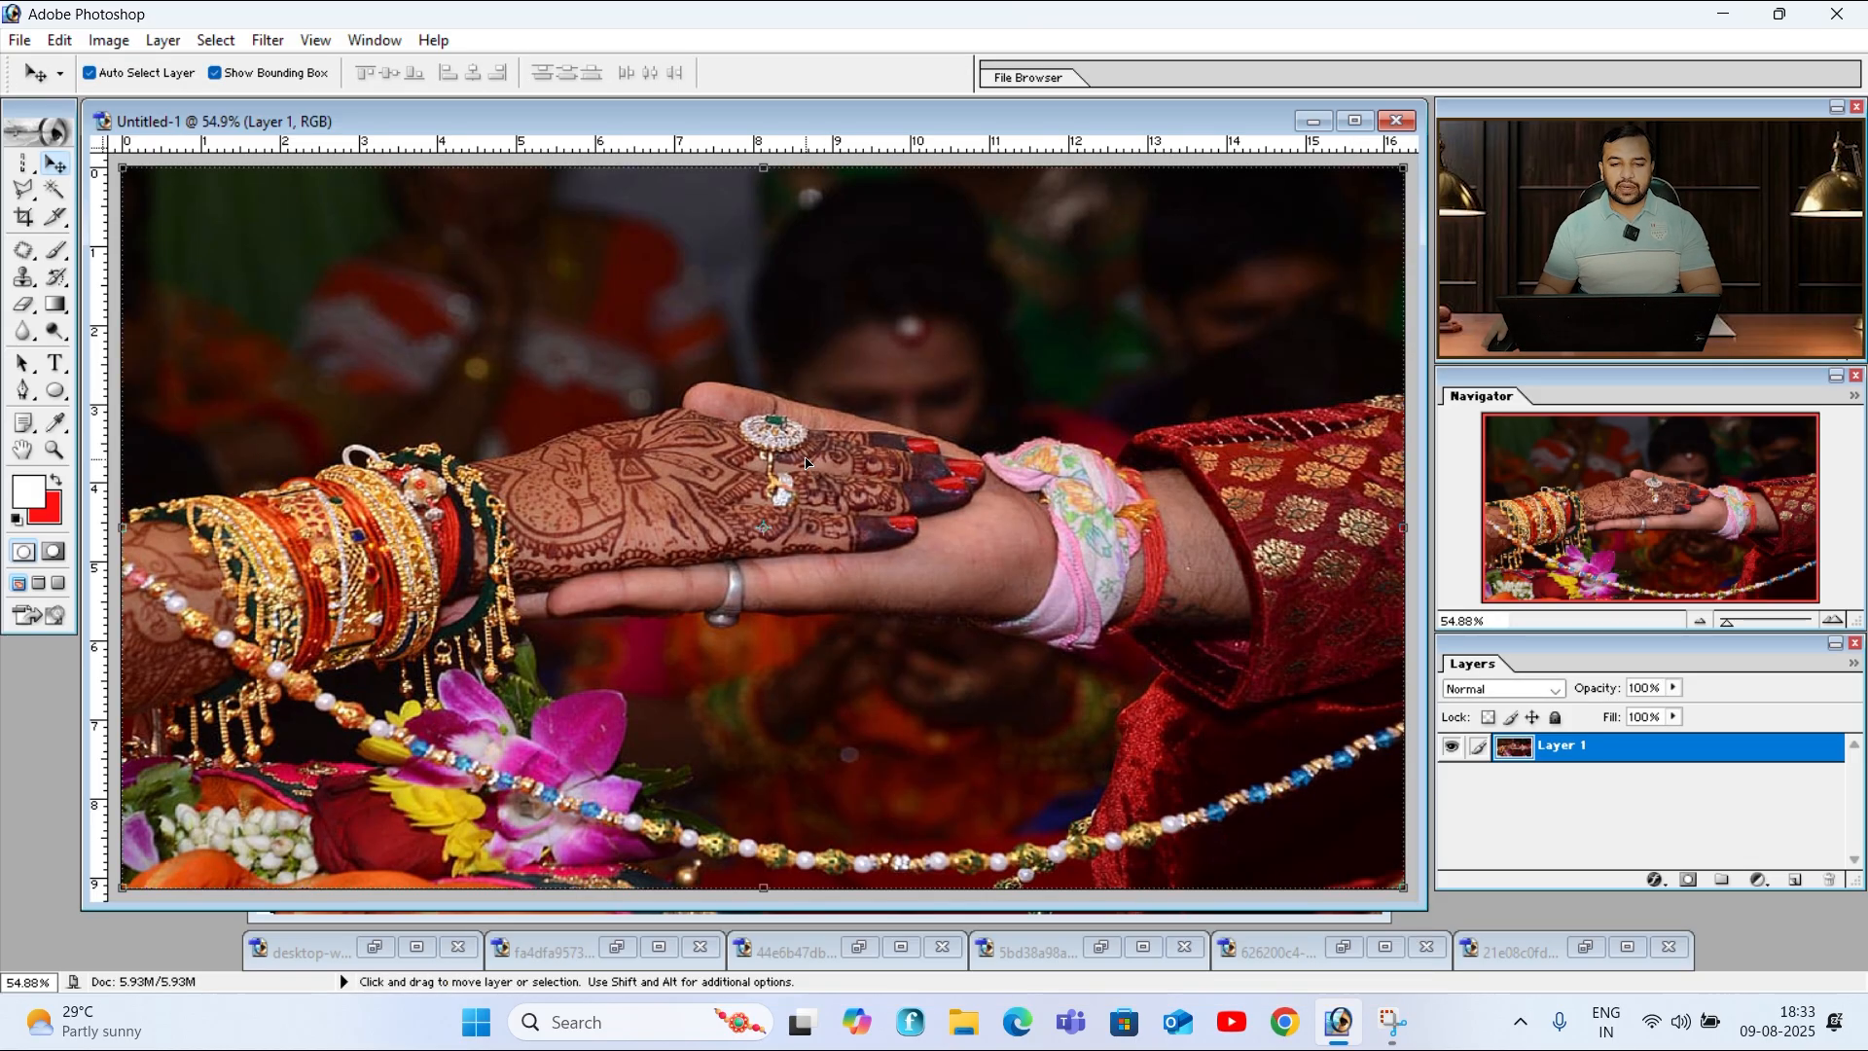
Step: Apply a Gaussian Blur with a 19.0 pixel radius to the background photo on Layer 1
click(269, 41)
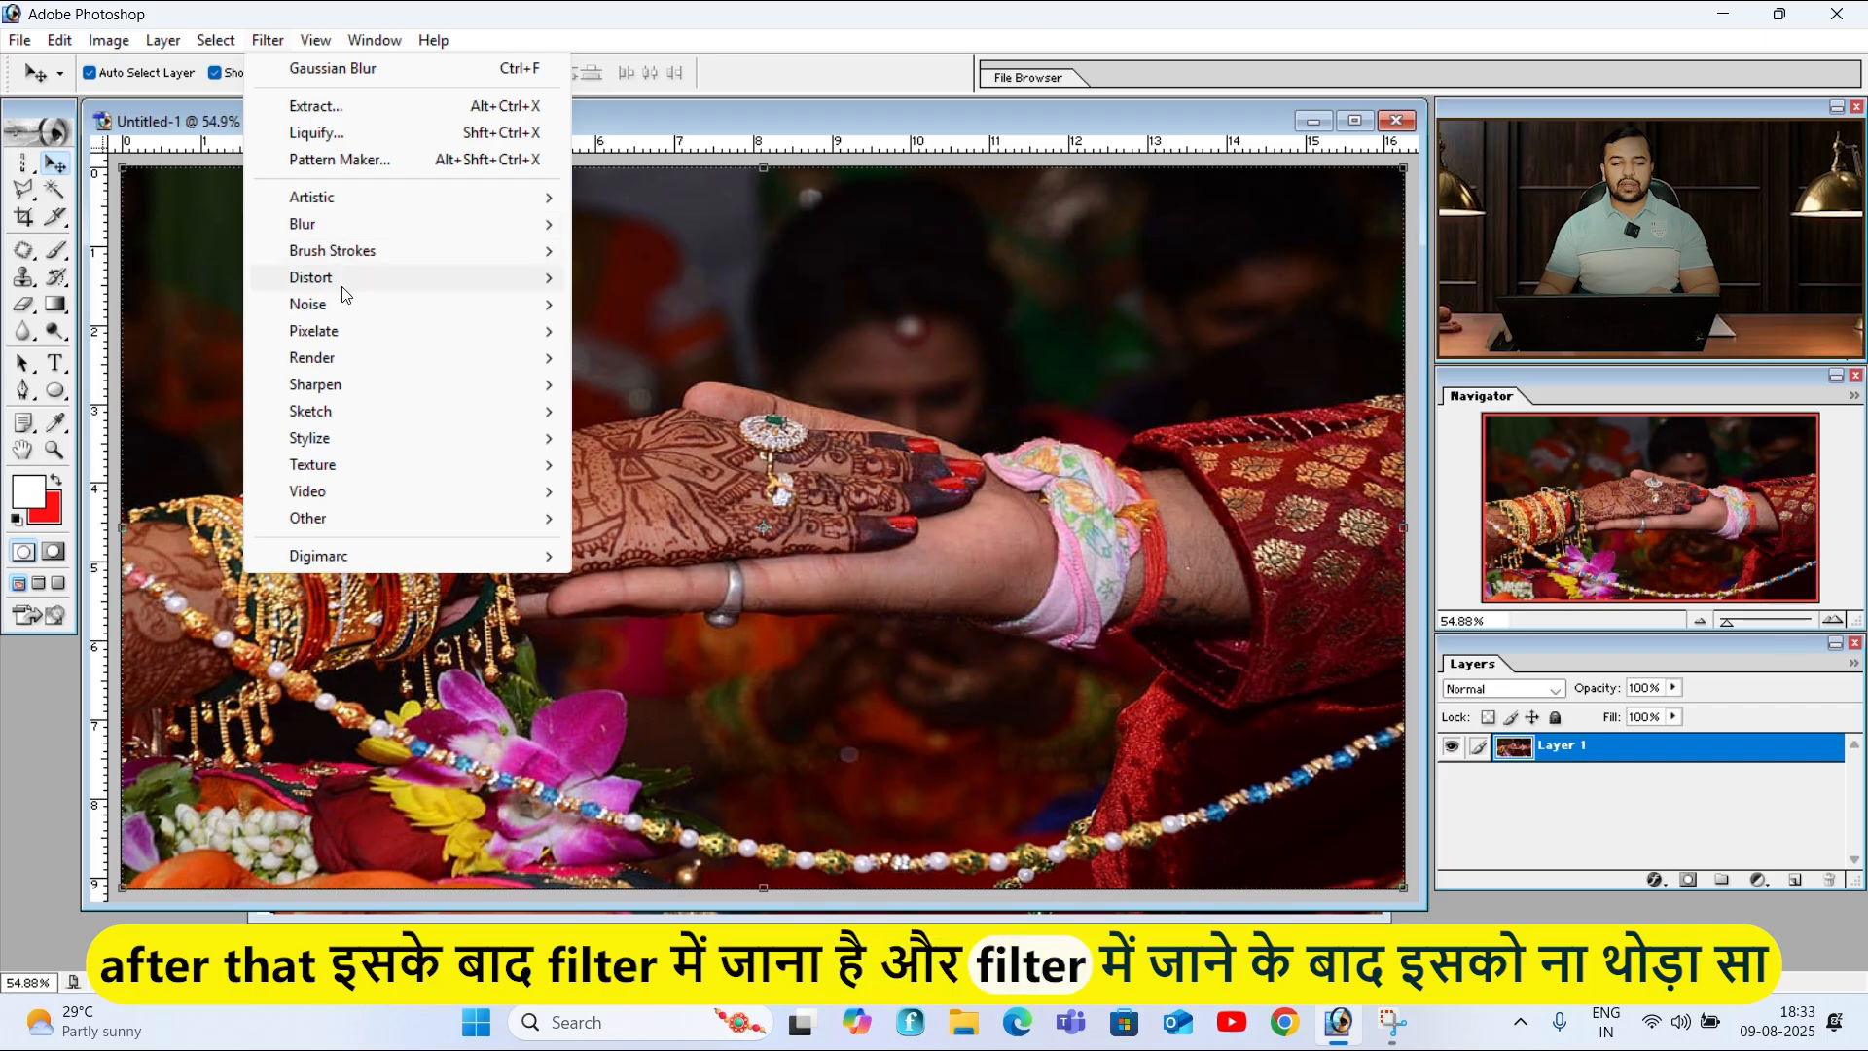
mouse_move(343, 232)
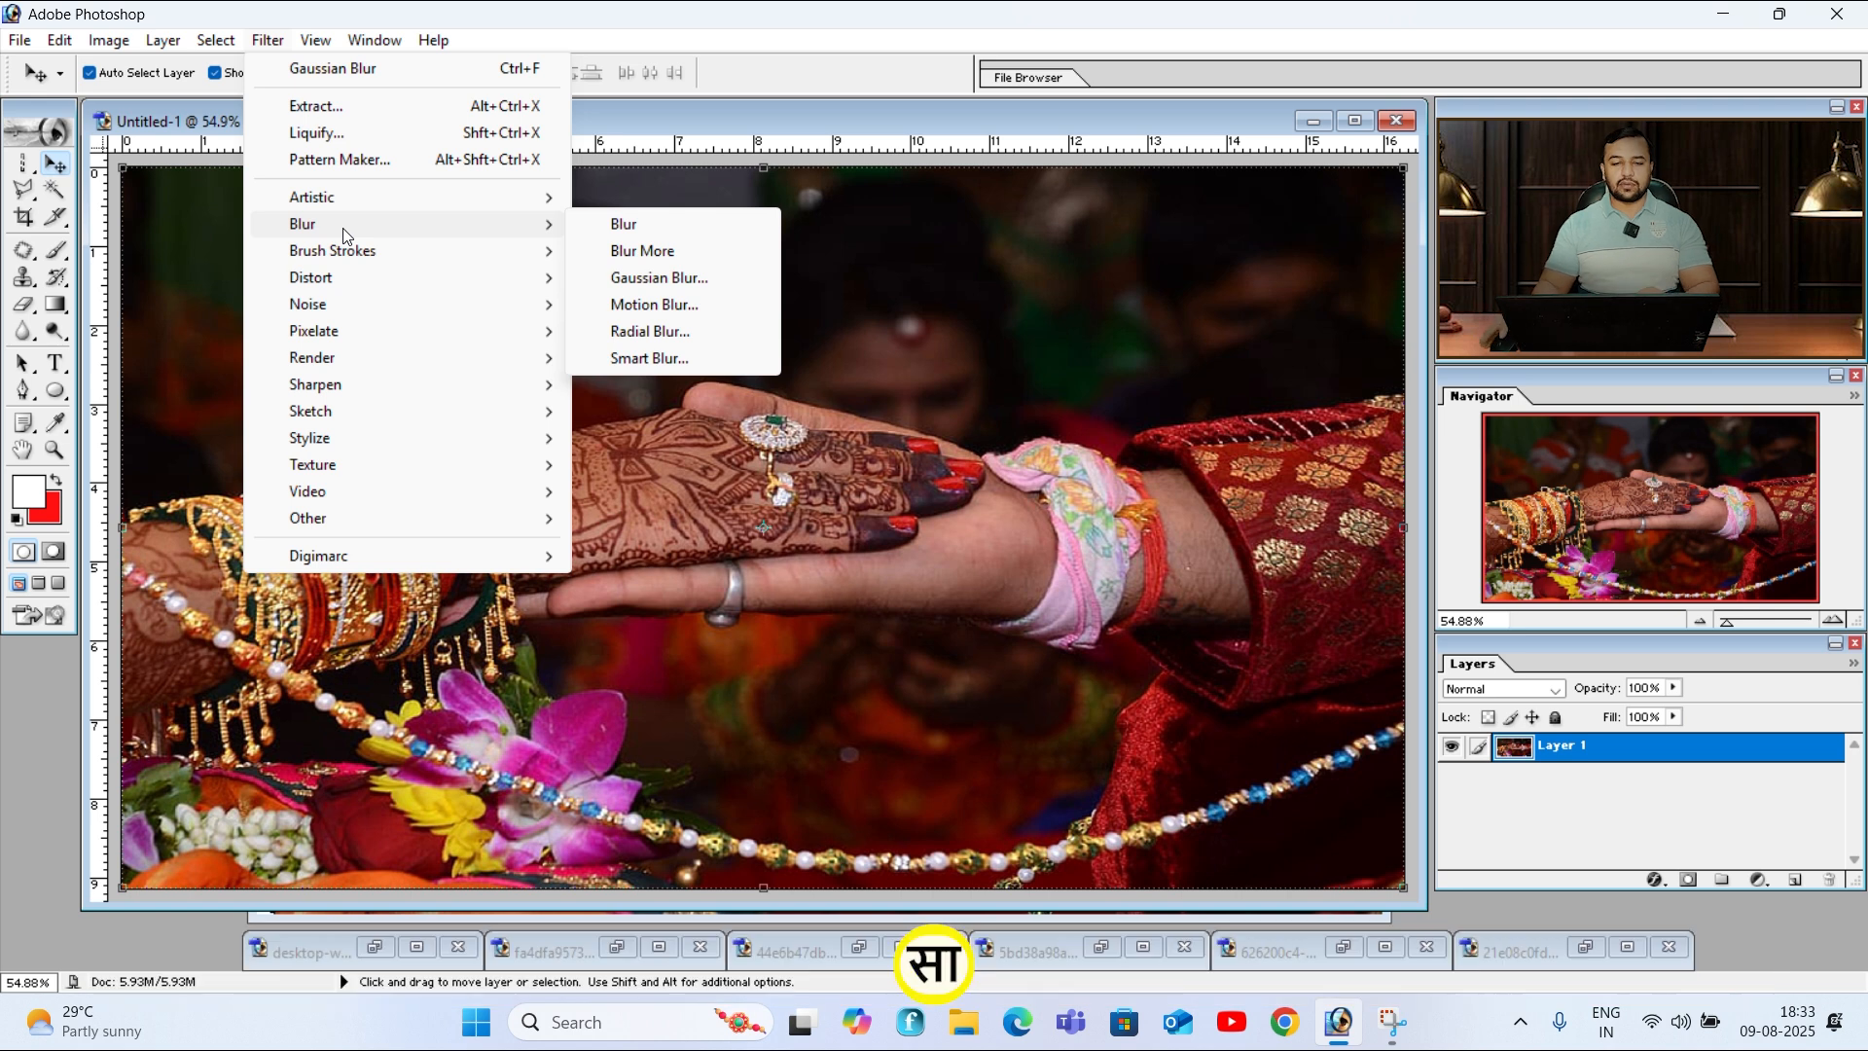
click(662, 279)
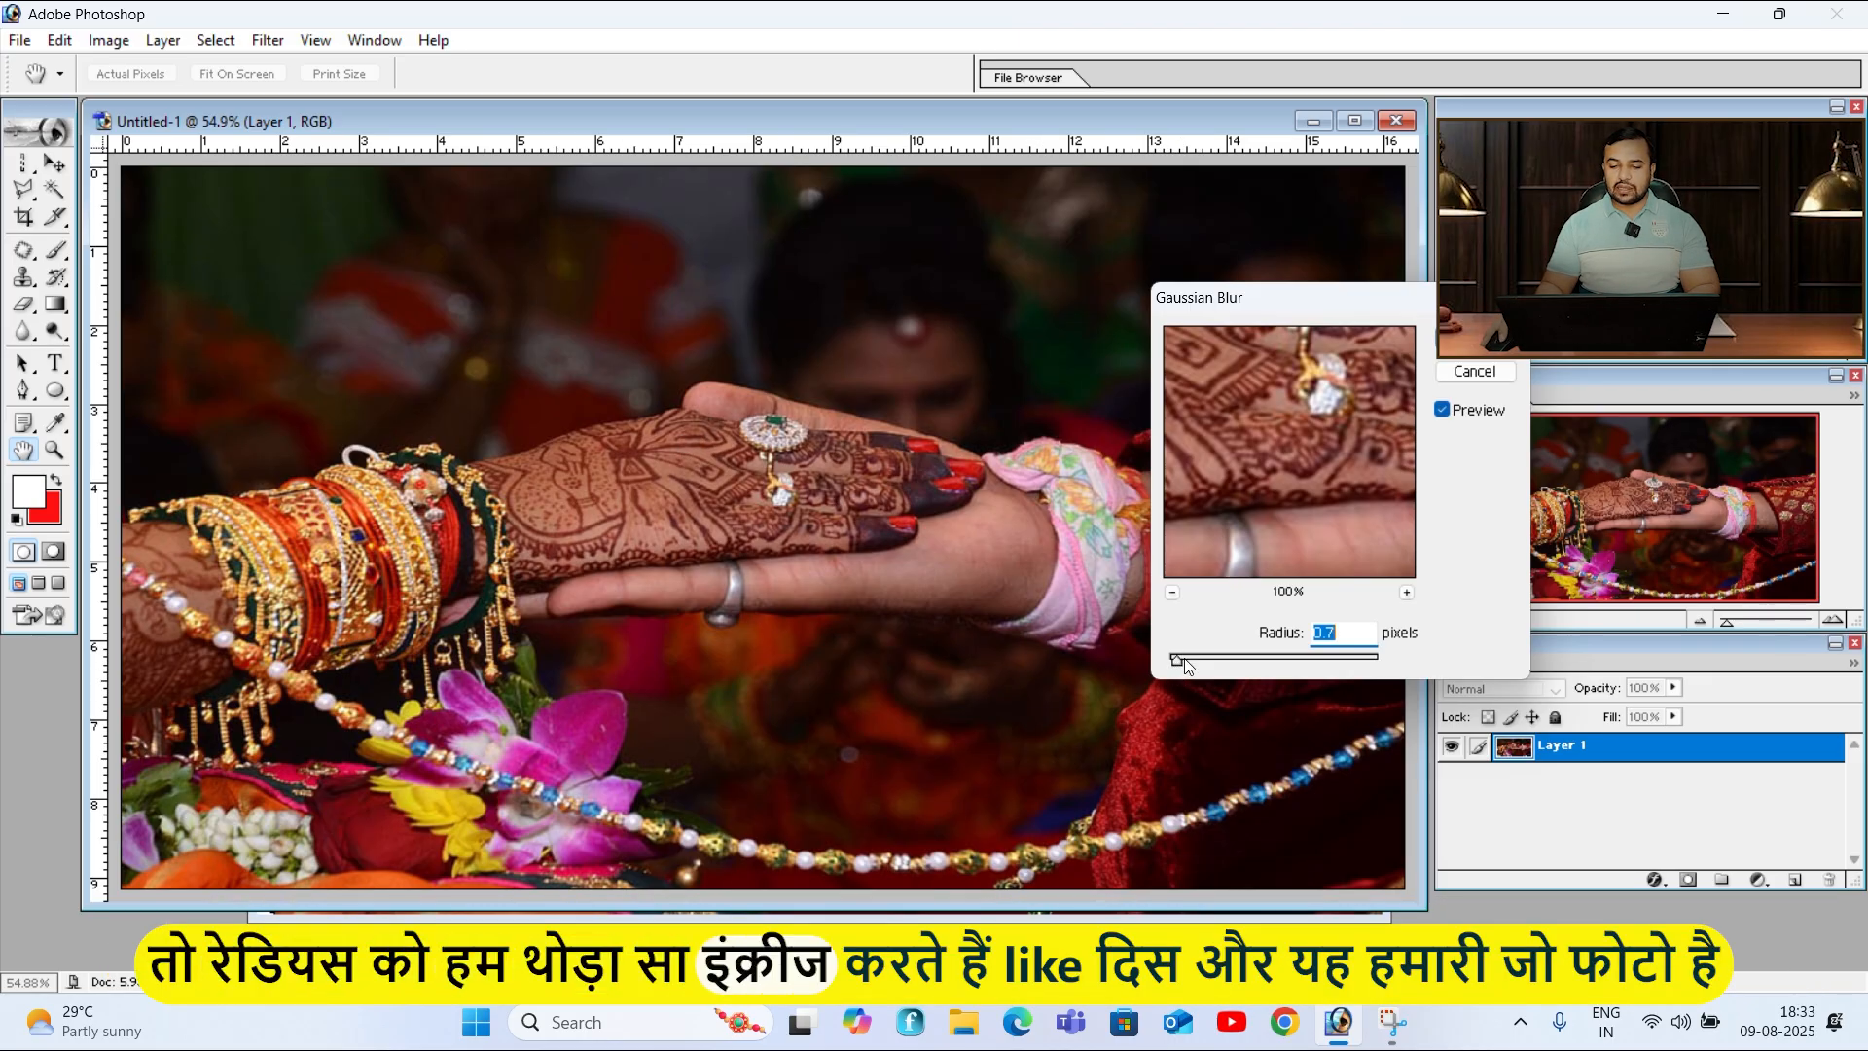
mouse_move(1228, 657)
mouse_down()
mouse_move(1285, 660)
mouse_move(1260, 660)
mouse_up()
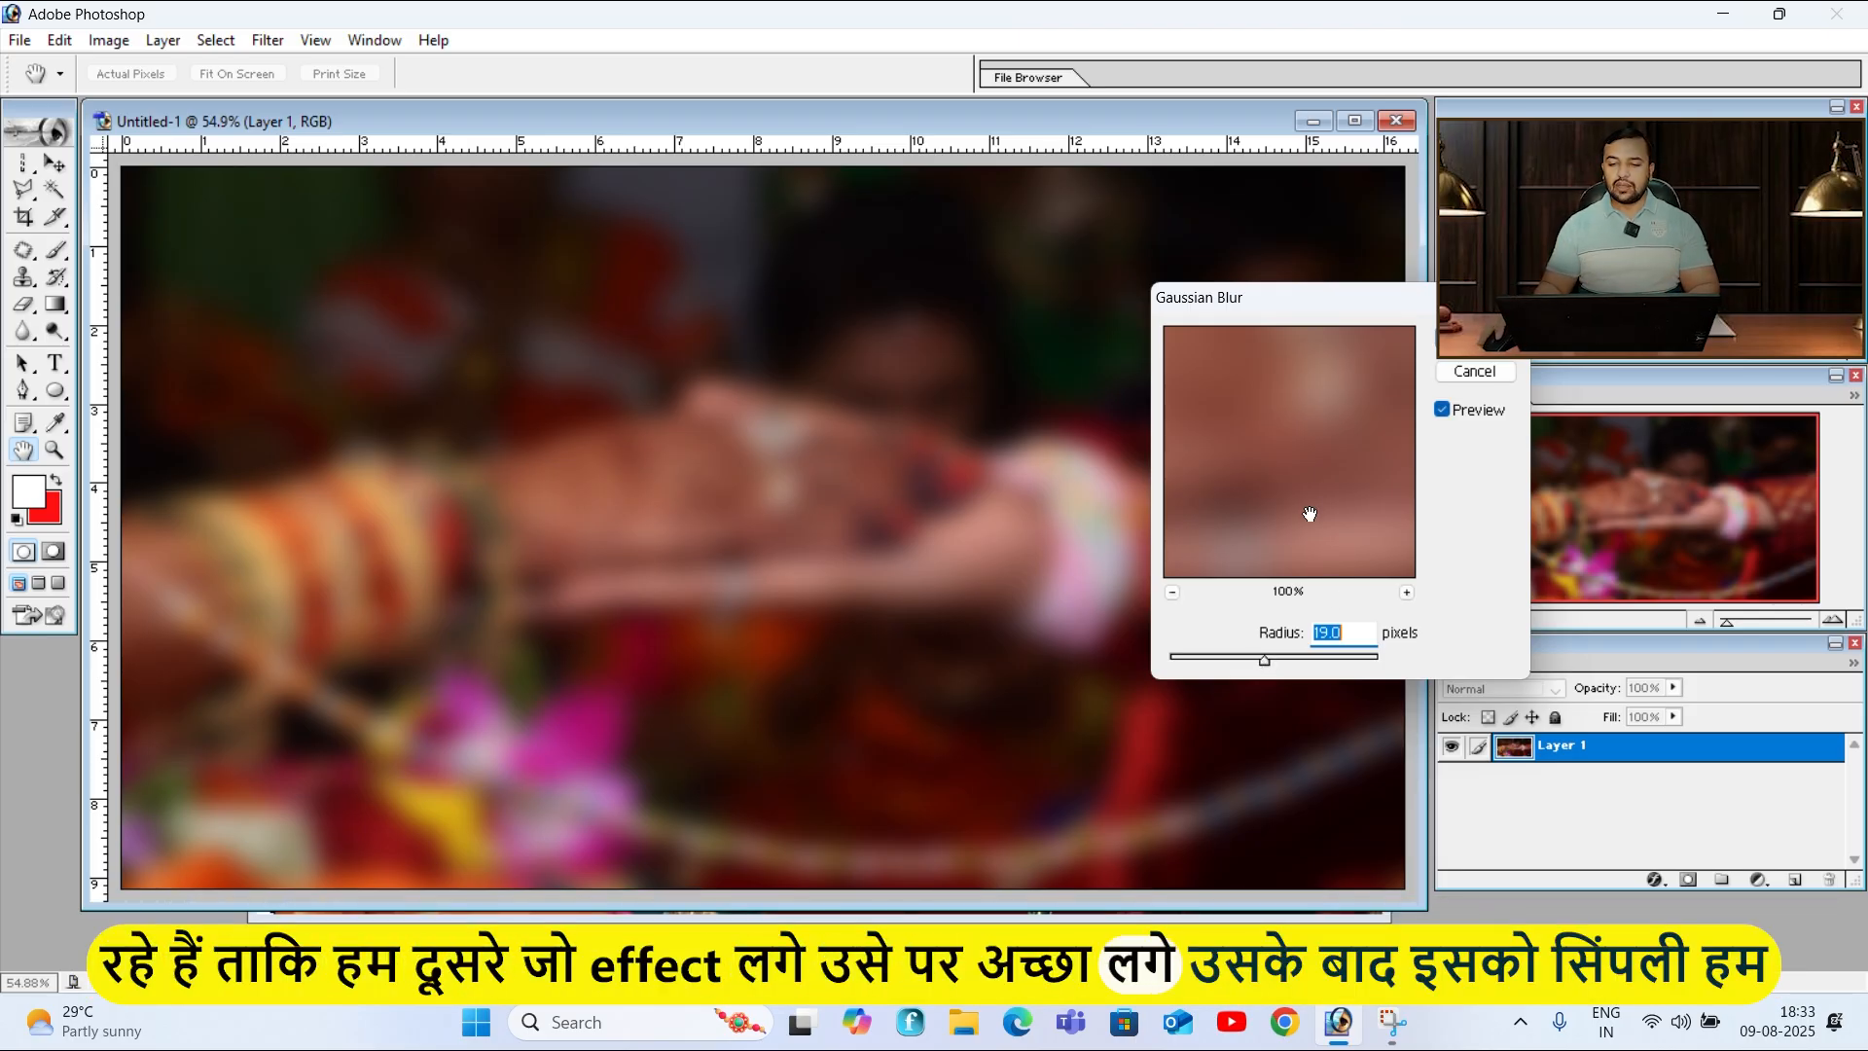
click(1473, 341)
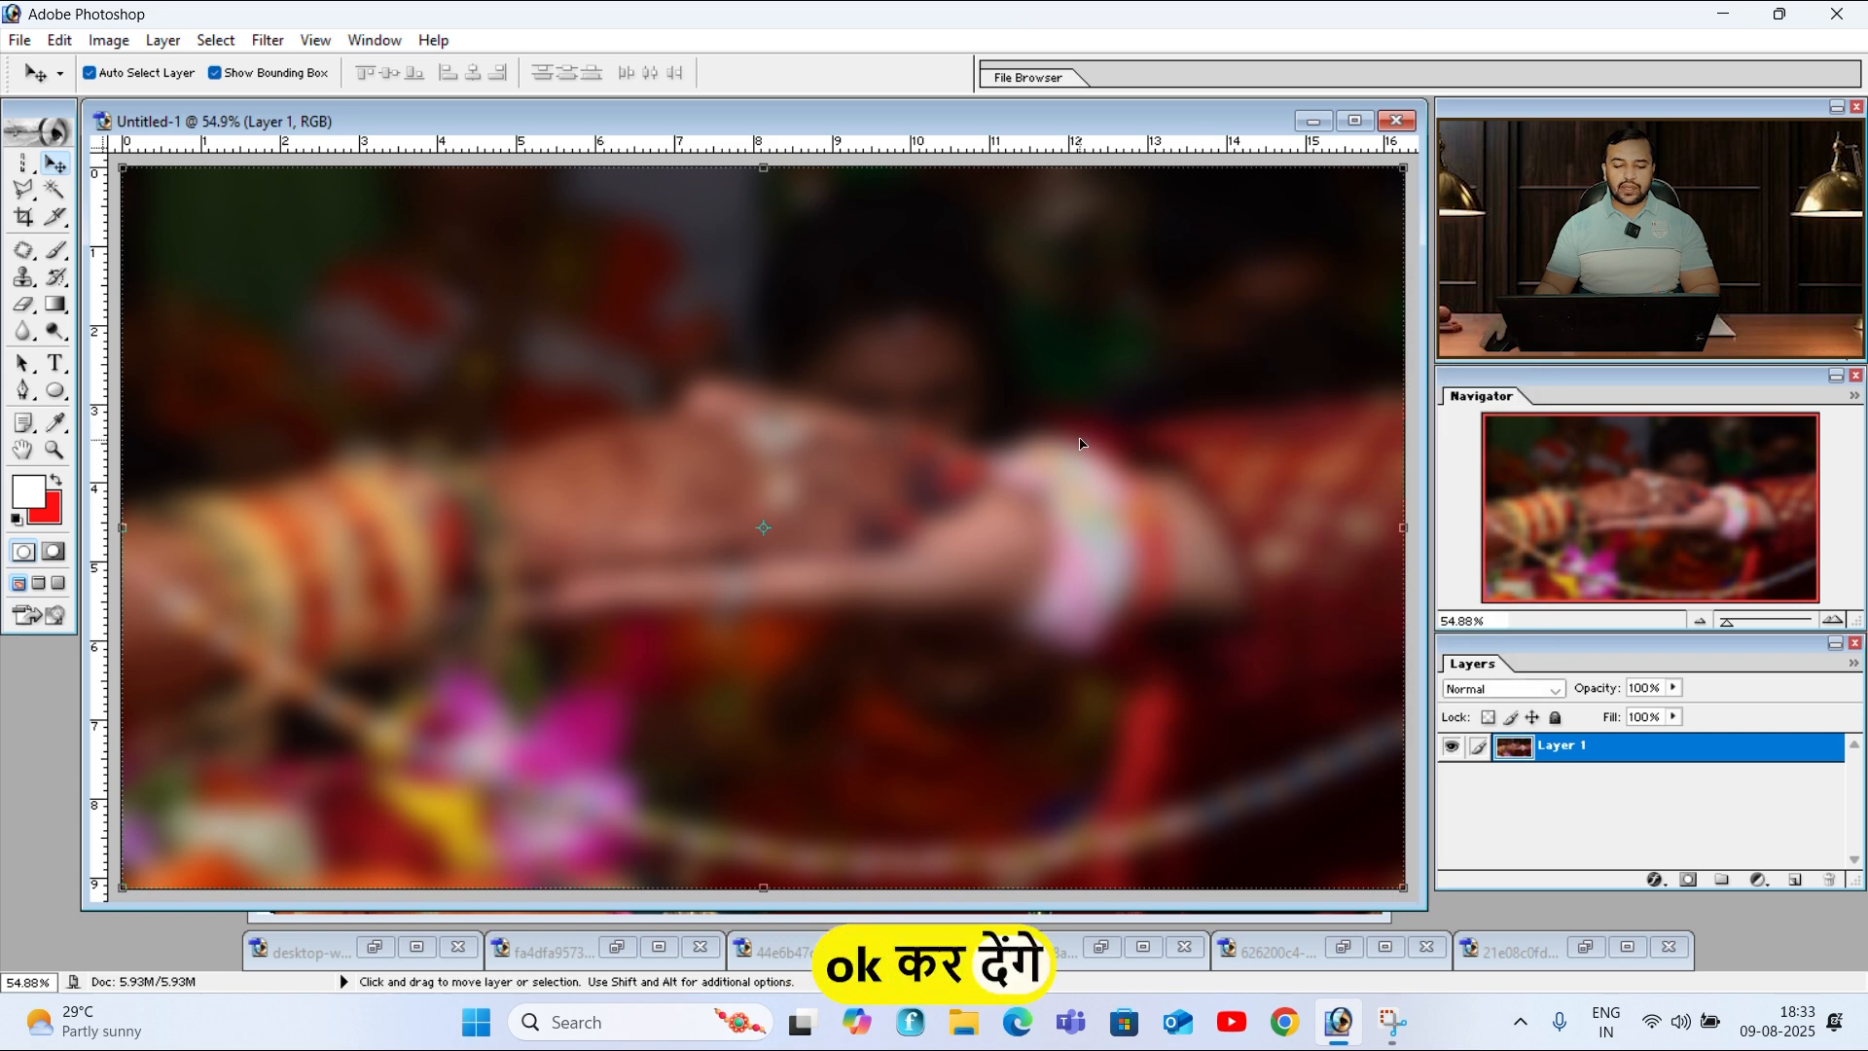
Step: Copy the whole fa4dfa957367 bride portrait into Untitled-1 and align it with the canvas's upper-right corner
double_click(347, 940)
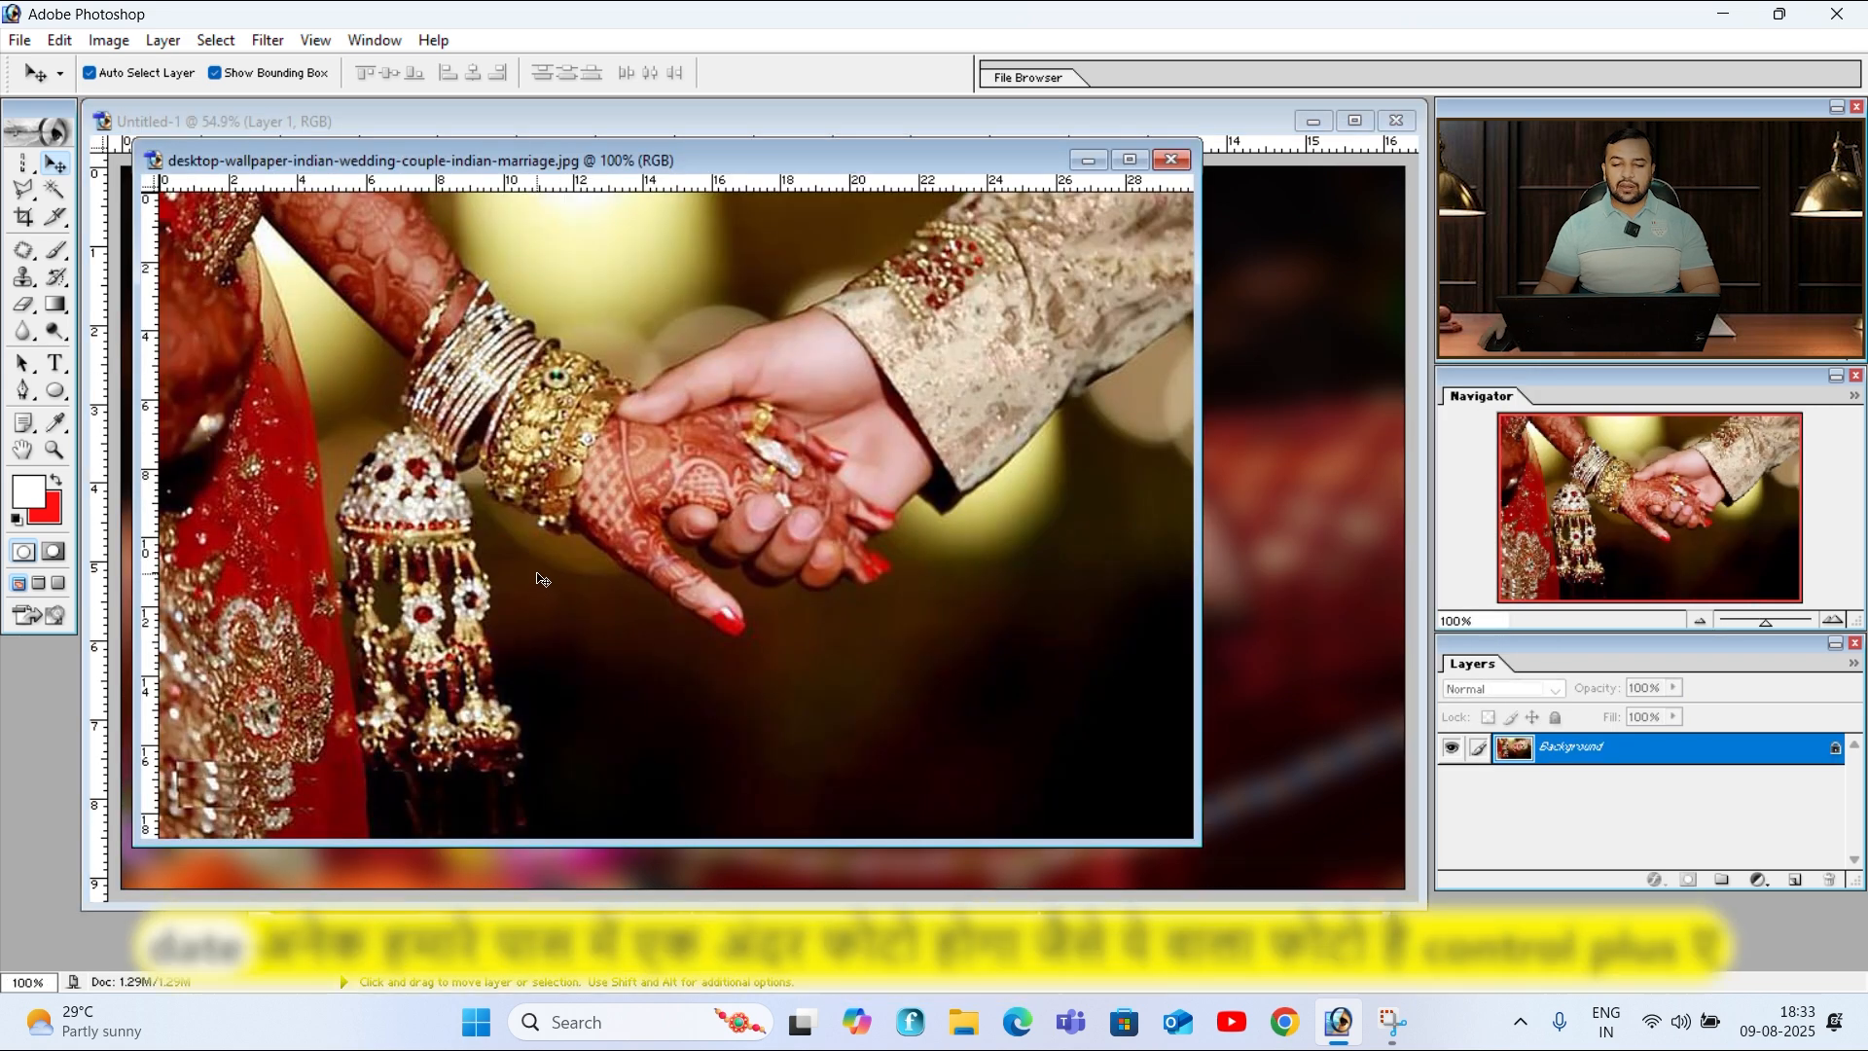
click(1088, 159)
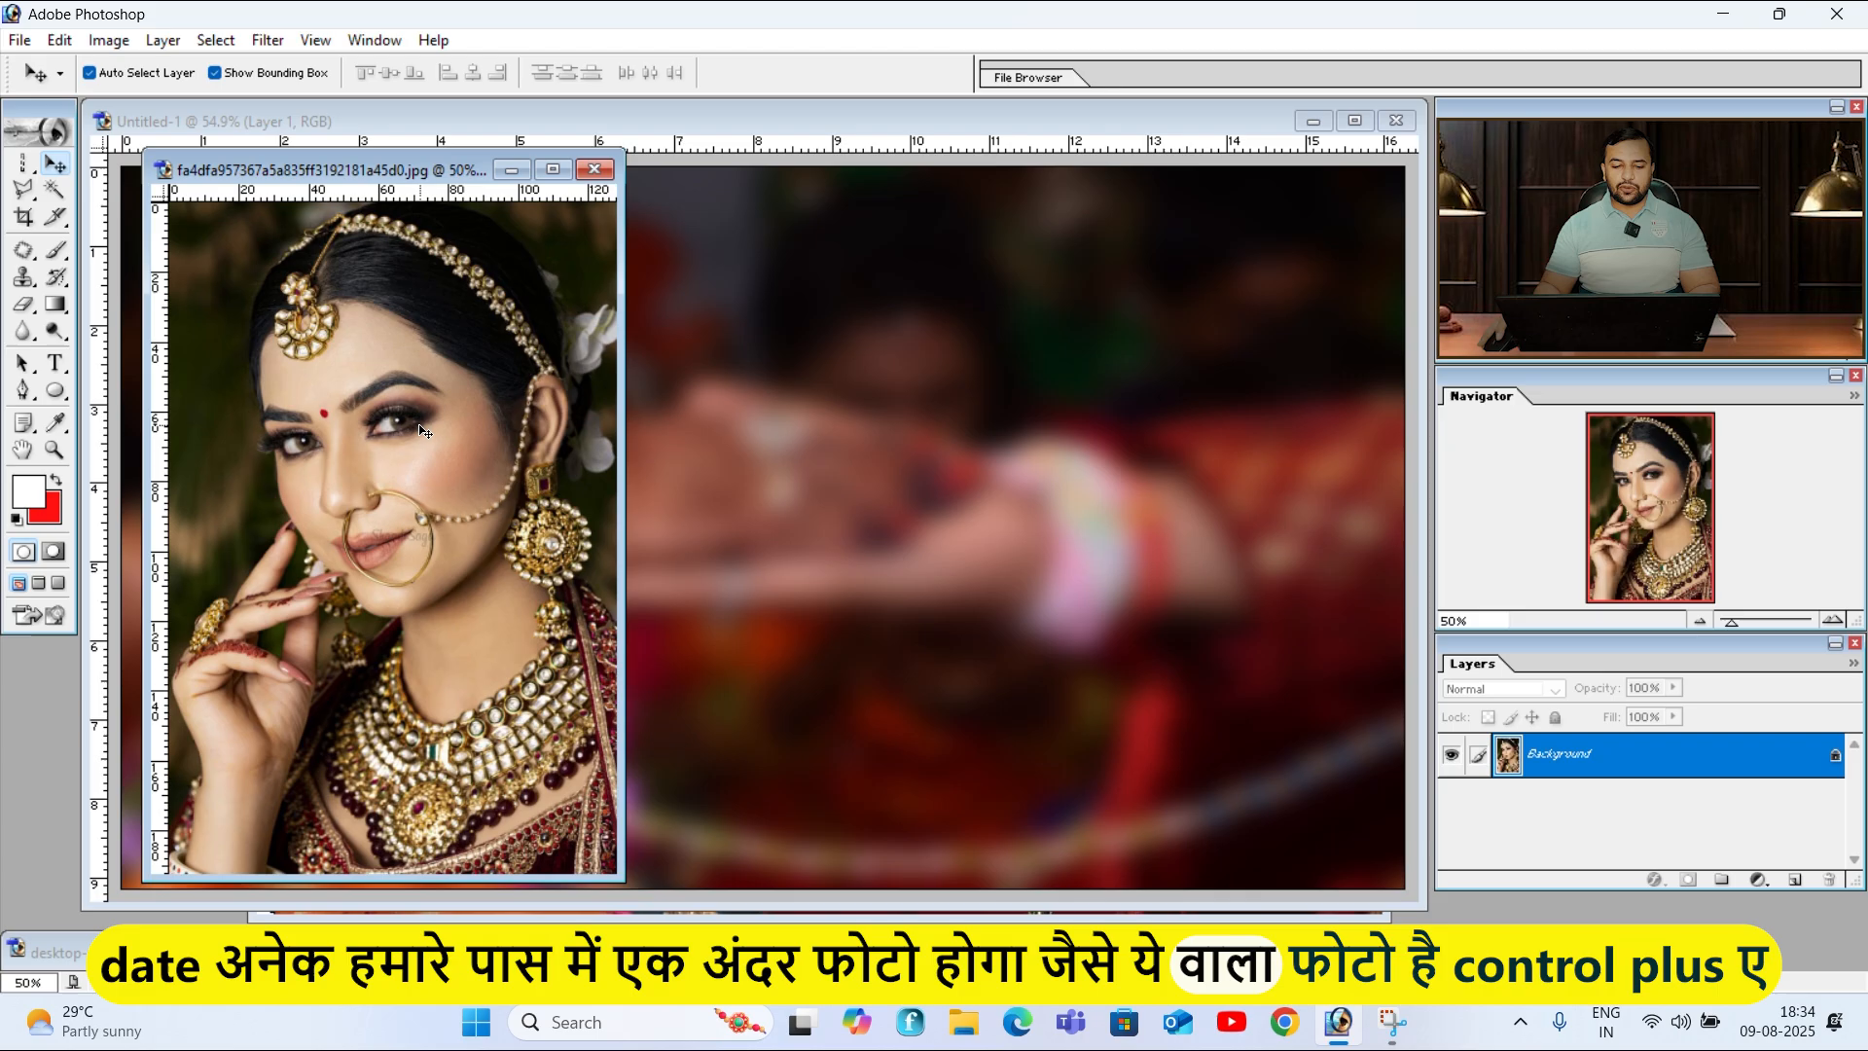
key(ctrl+a)
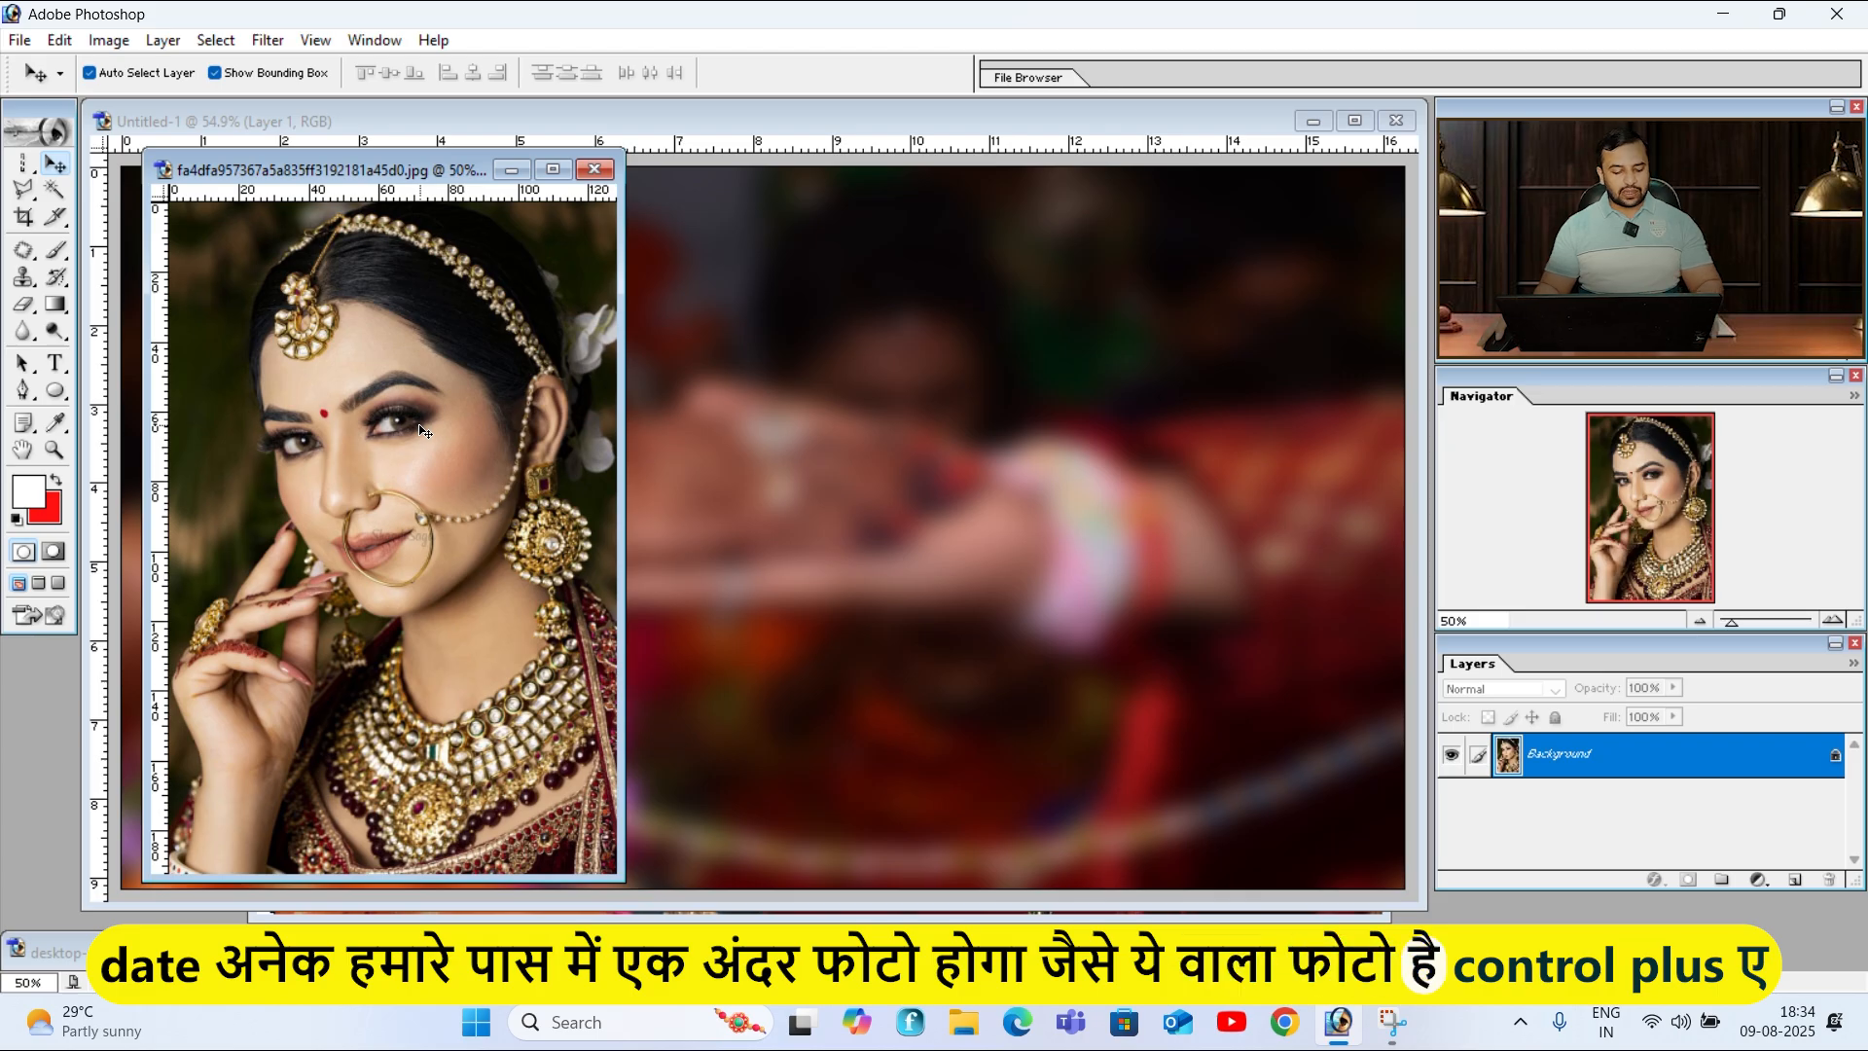
drag(358, 498, 694, 392)
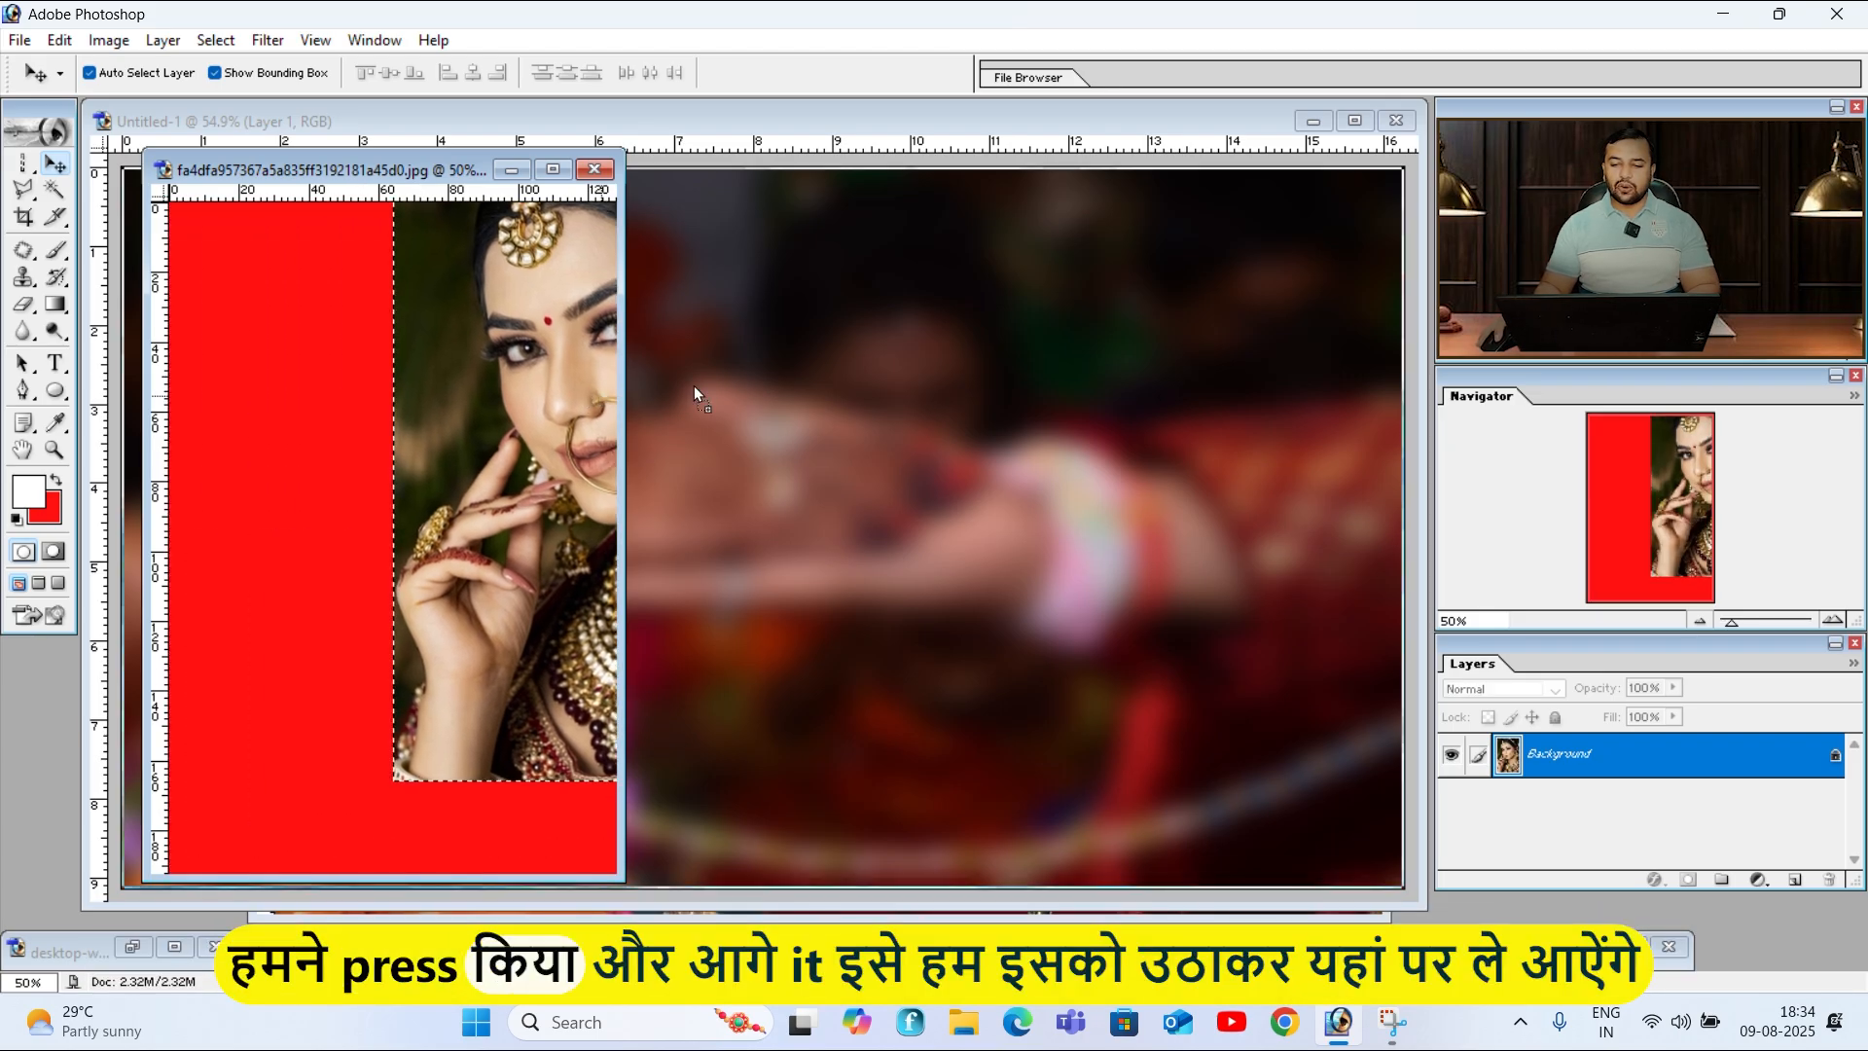
drag(1067, 505, 1064, 504)
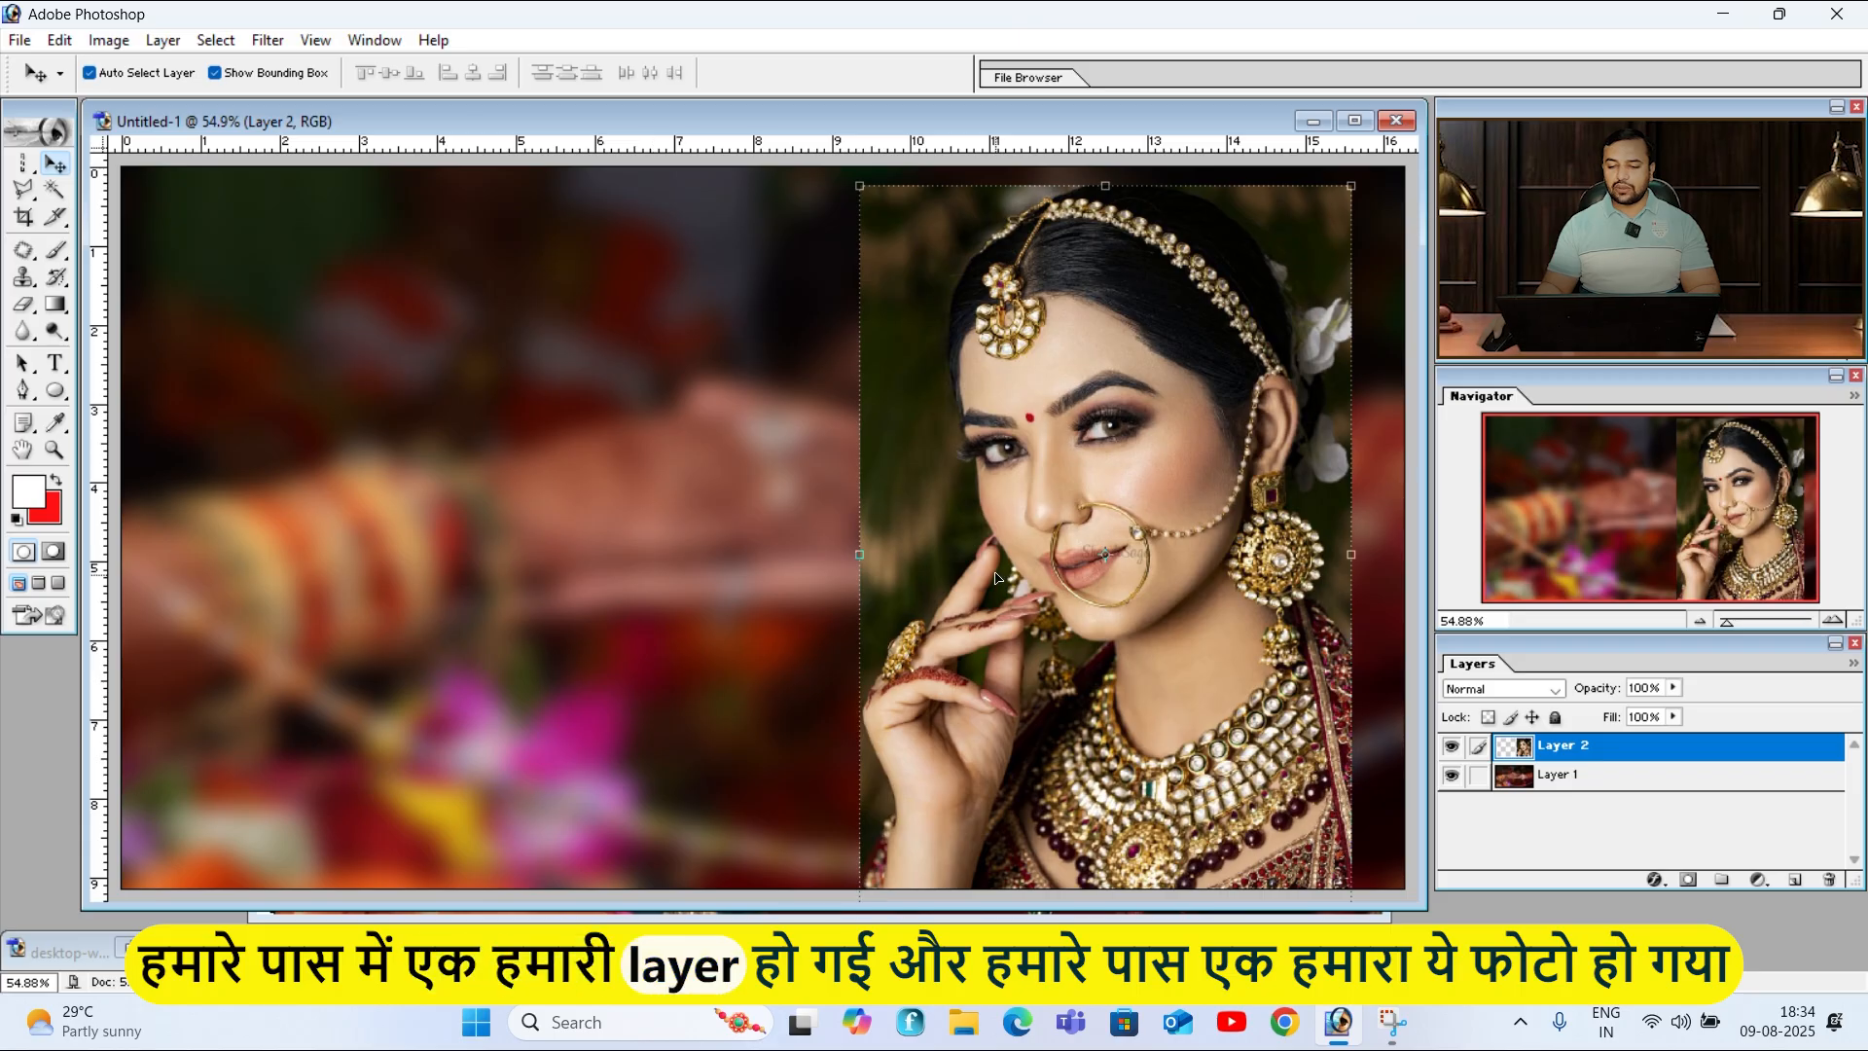
drag(1086, 576, 1134, 556)
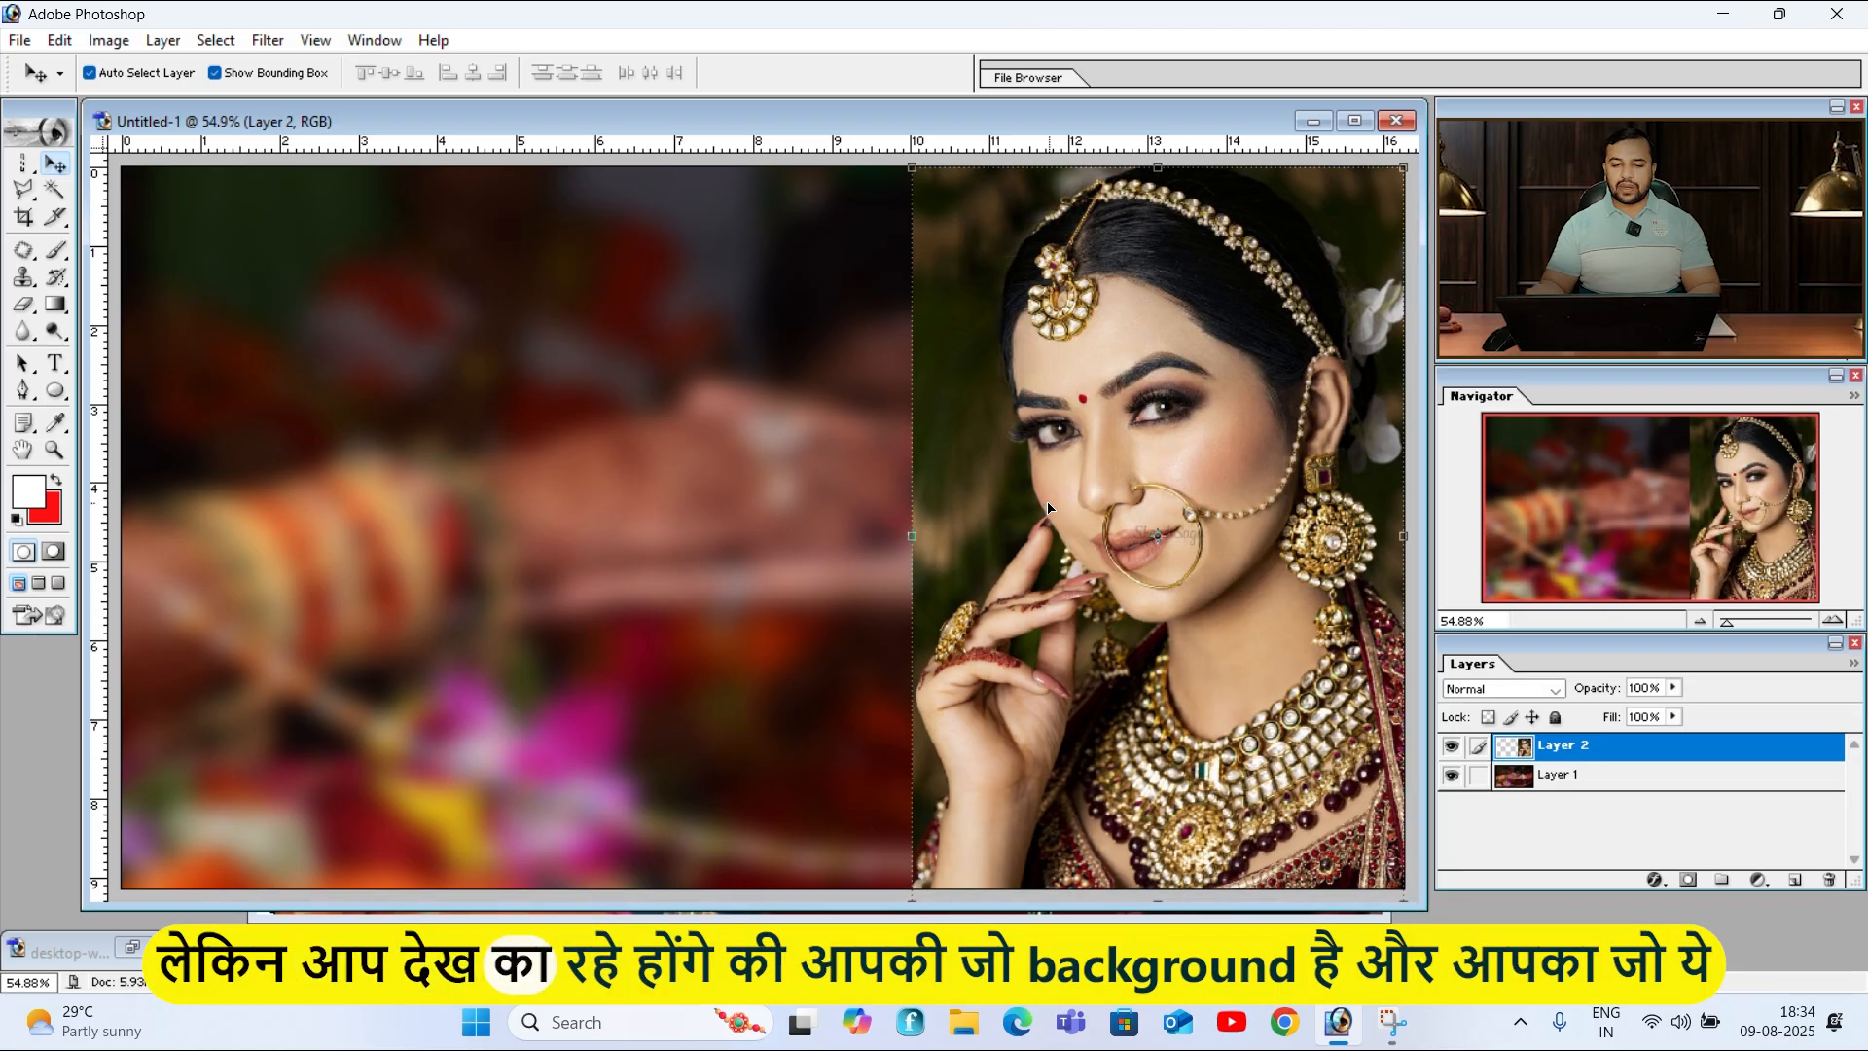
Step: Set up the Eraser tool with the soft round 300 px brush
click(805, 484)
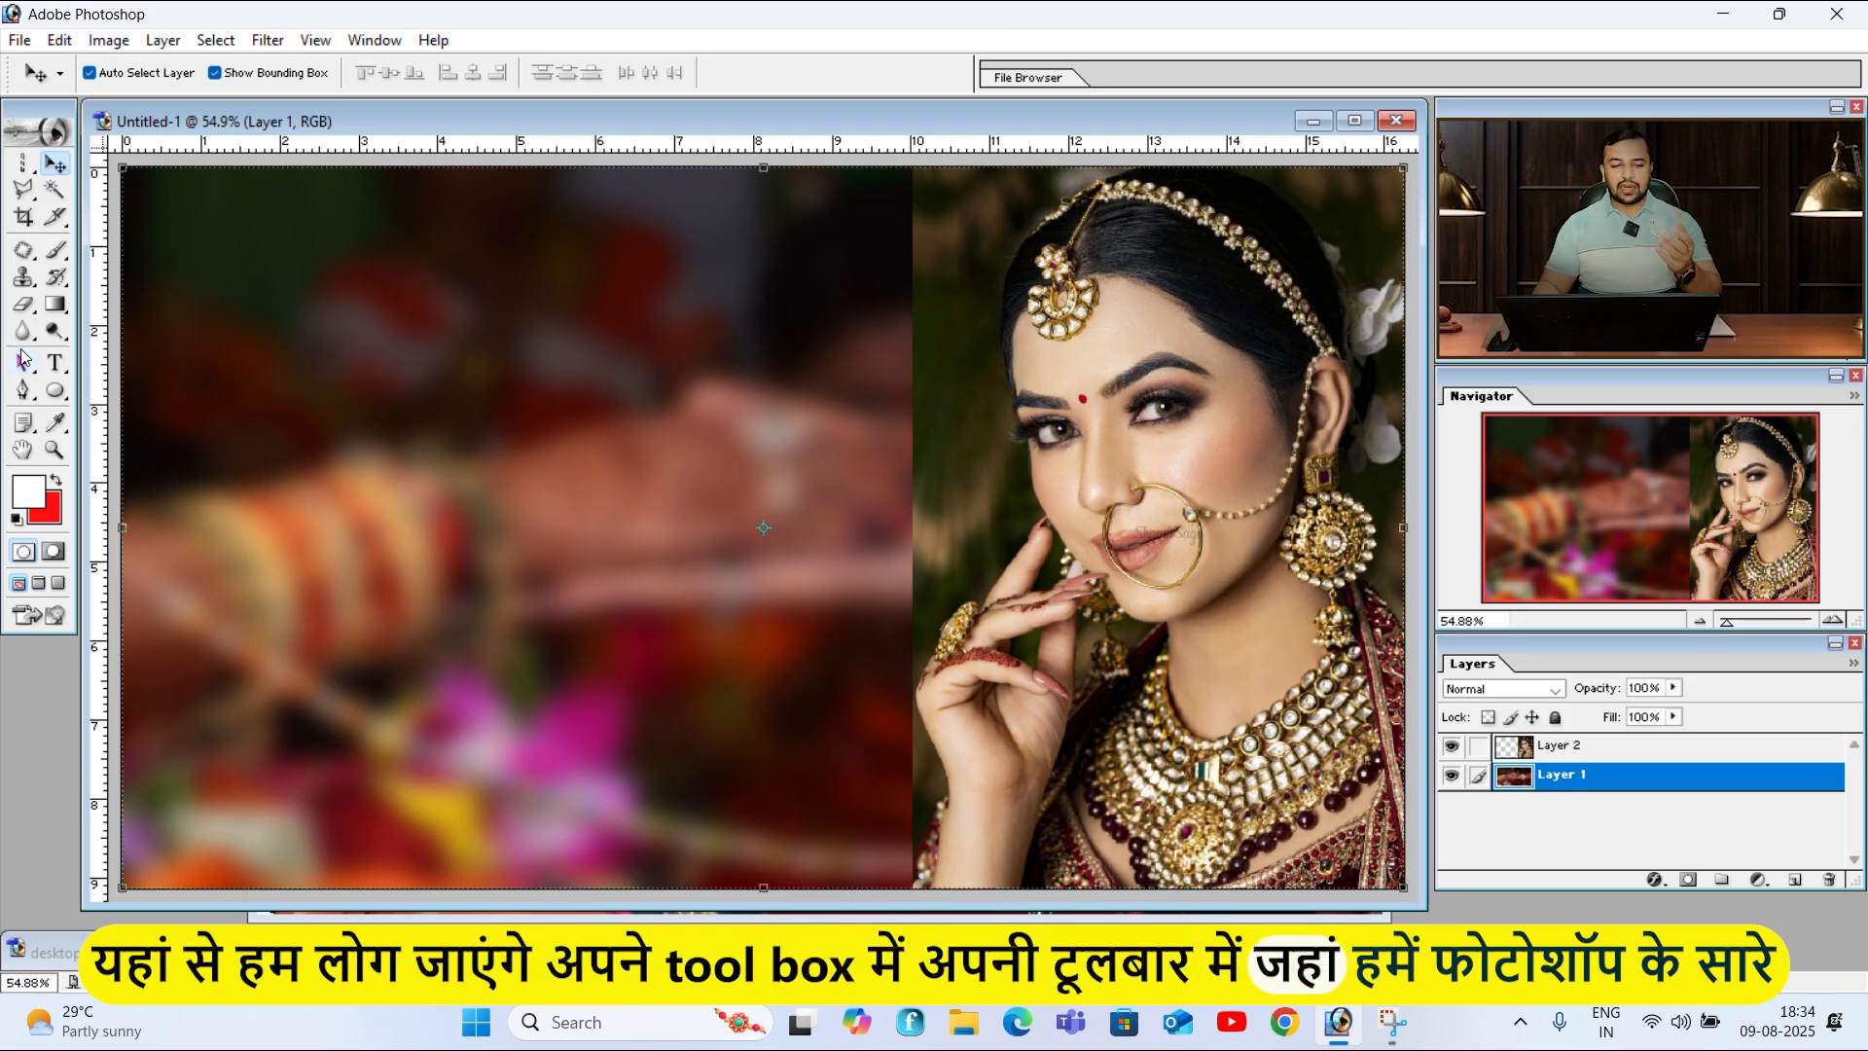
click(26, 311)
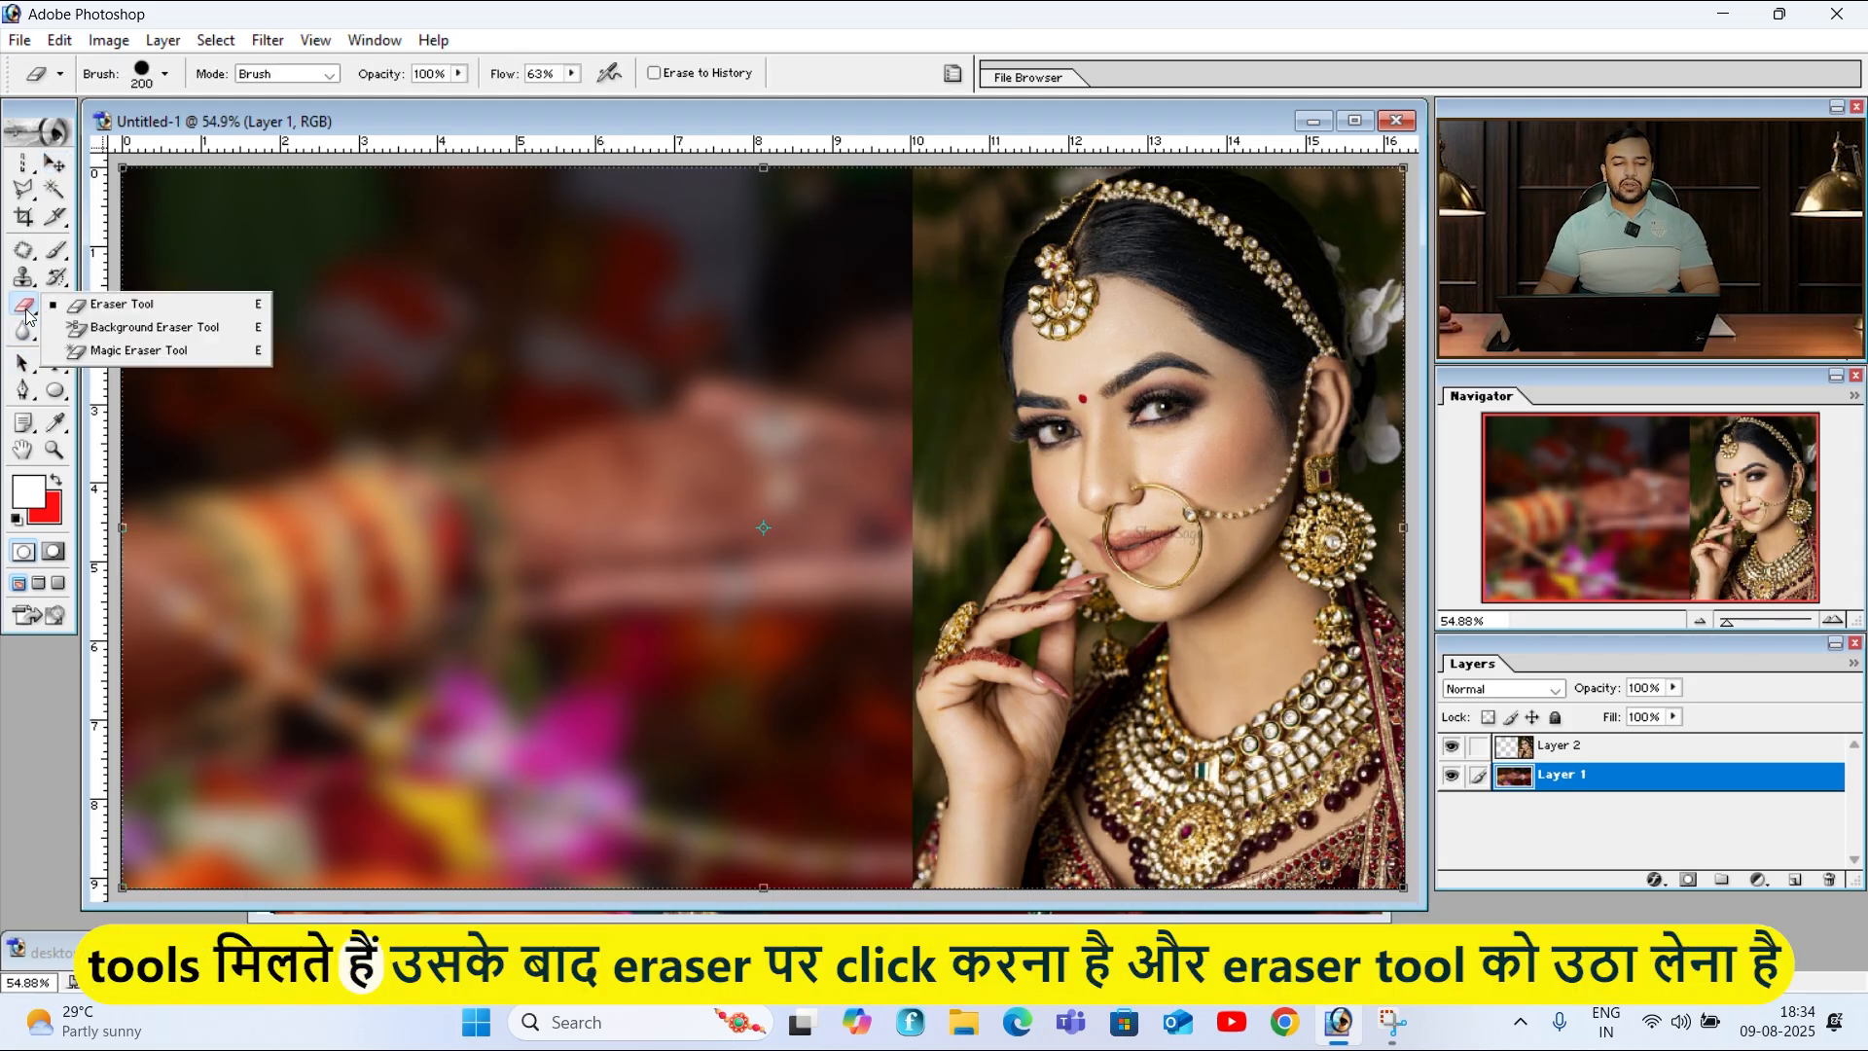
click(169, 305)
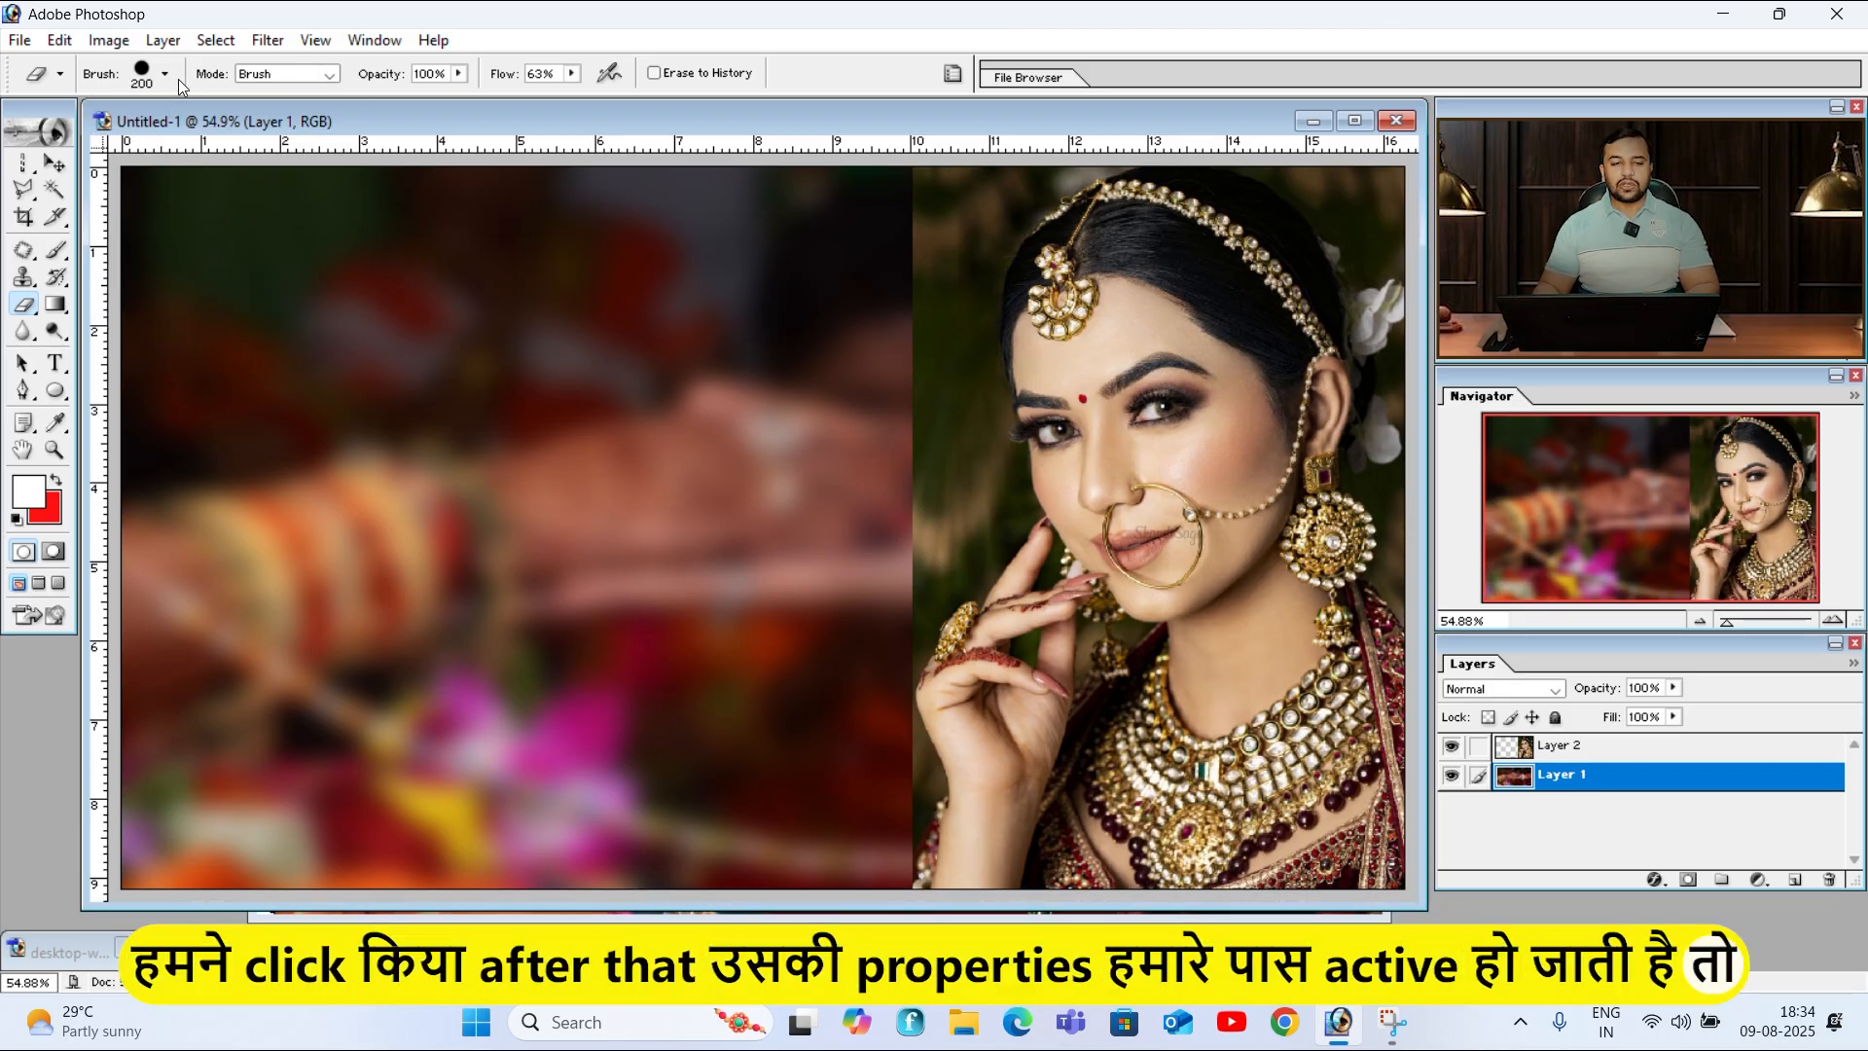
click(168, 76)
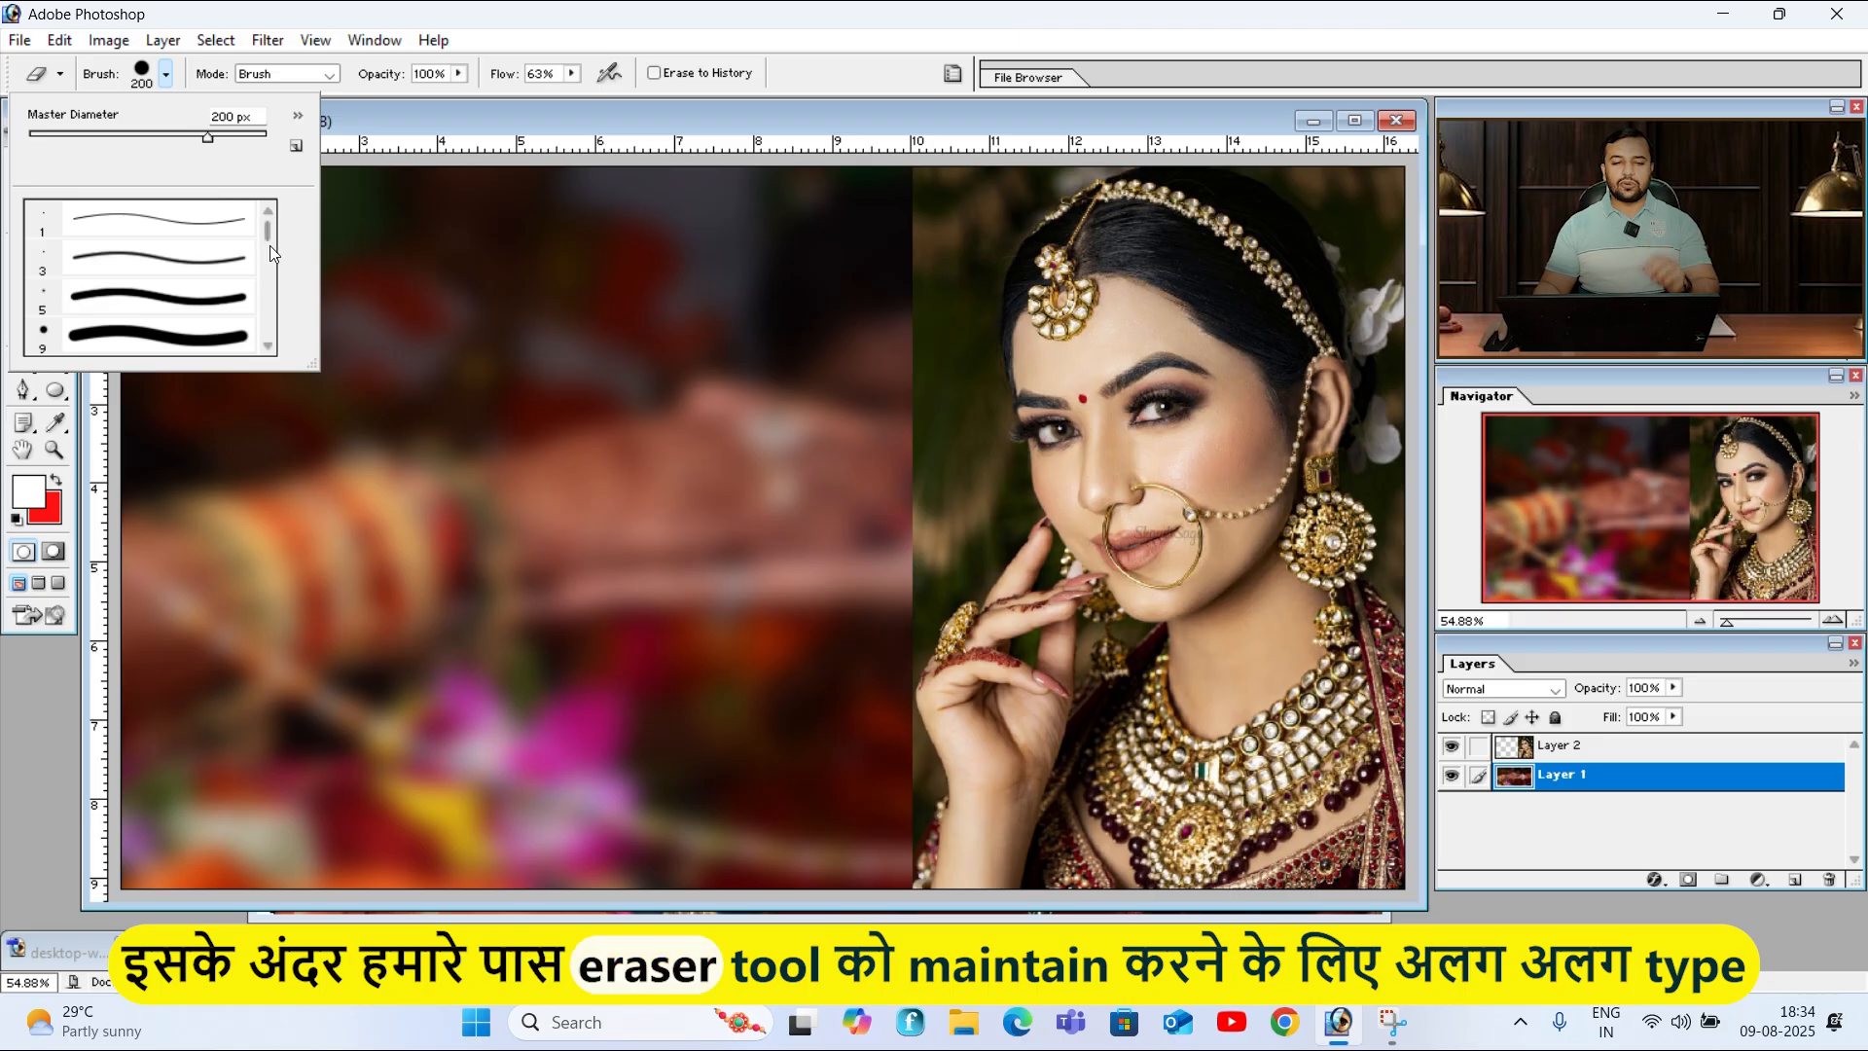
mouse_move(270, 239)
mouse_down()
mouse_move(277, 299)
mouse_move(290, 240)
mouse_move(277, 269)
mouse_up()
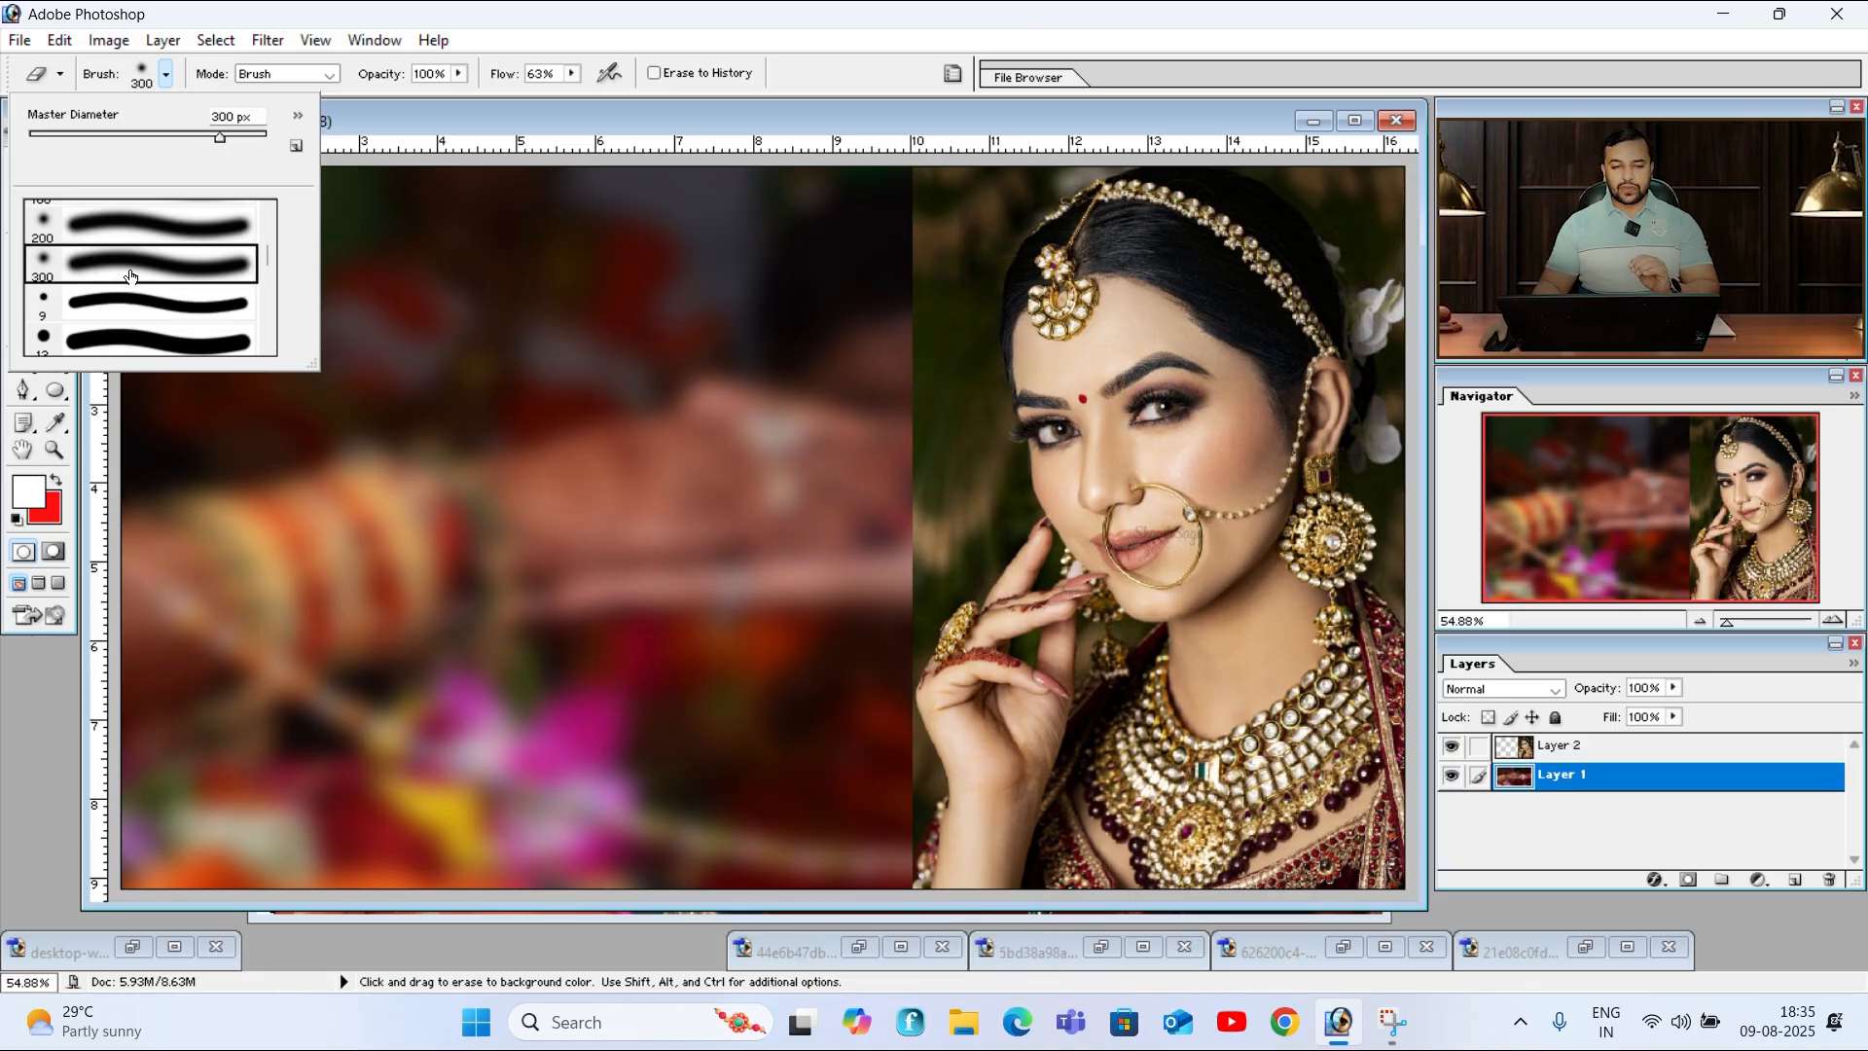
click(491, 128)
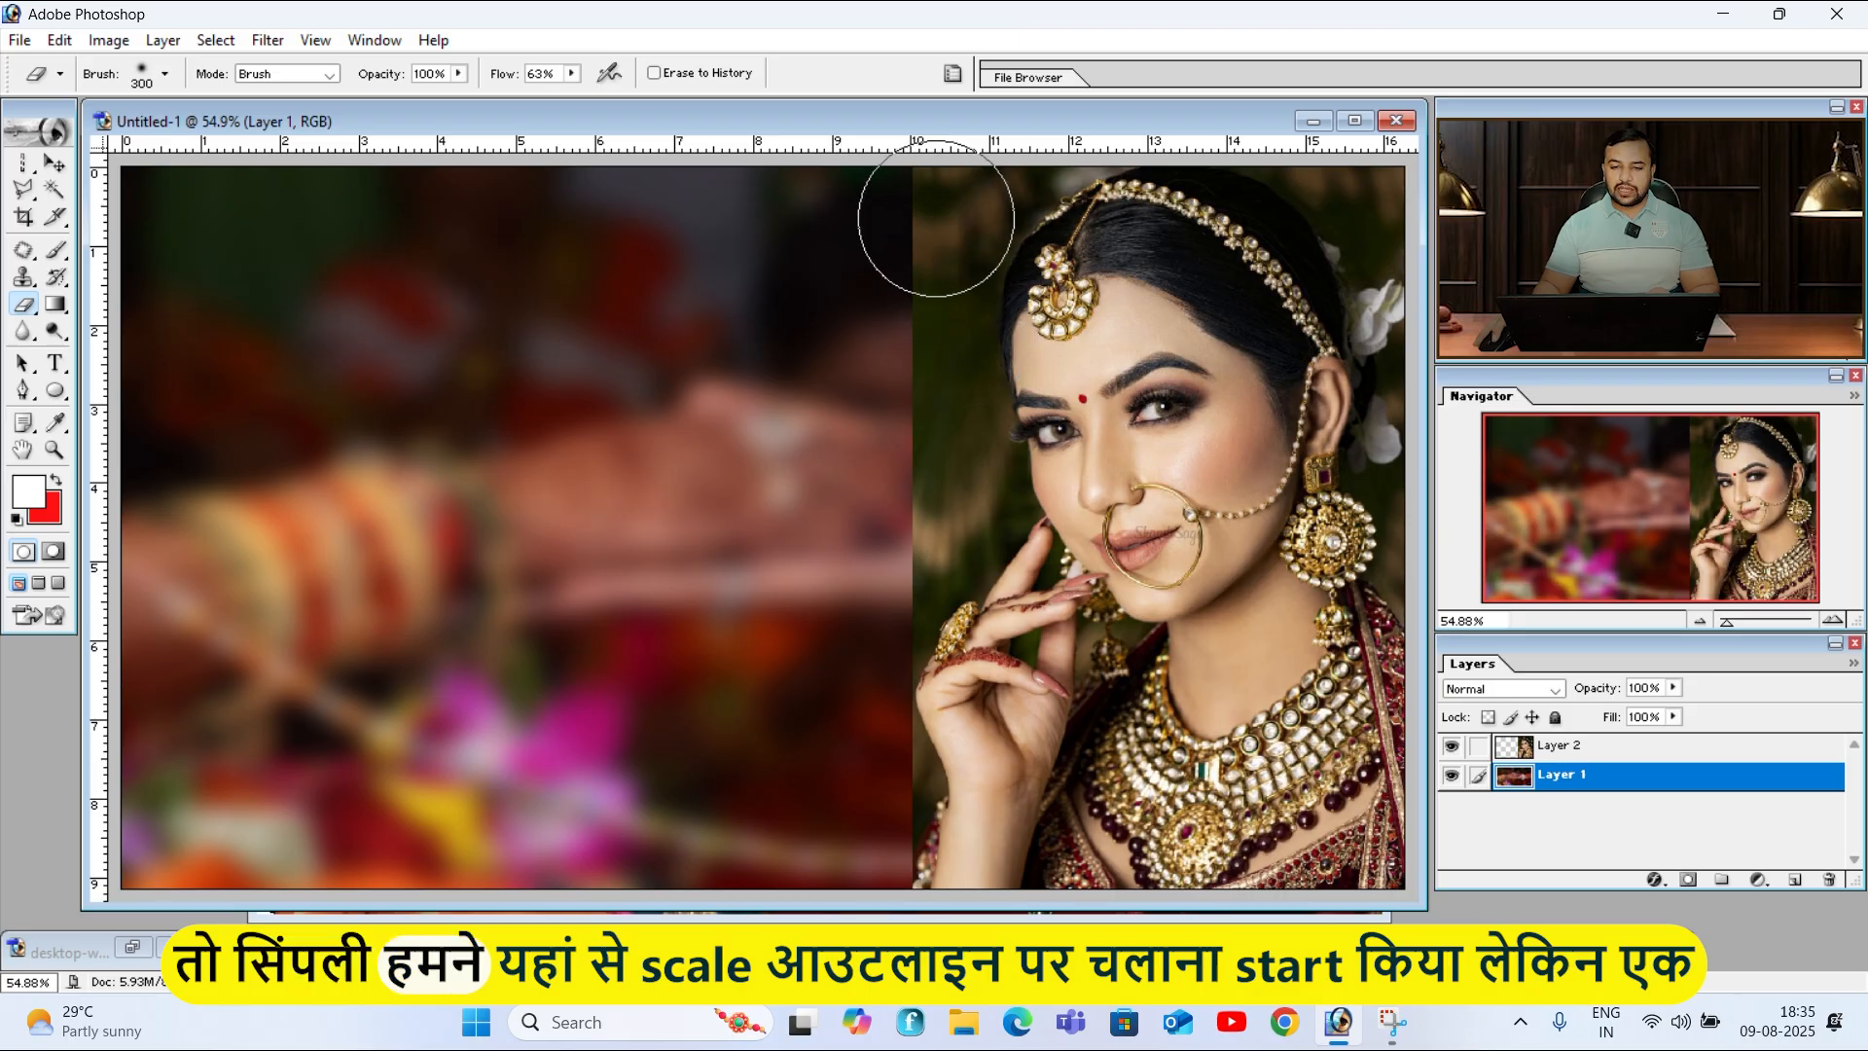
Step: Erase the left edge of the bride portrait on Layer 2 so it blends softly into the blurred background
mouse_move(919, 229)
mouse_down()
mouse_move(876, 248)
mouse_move(932, 245)
mouse_up()
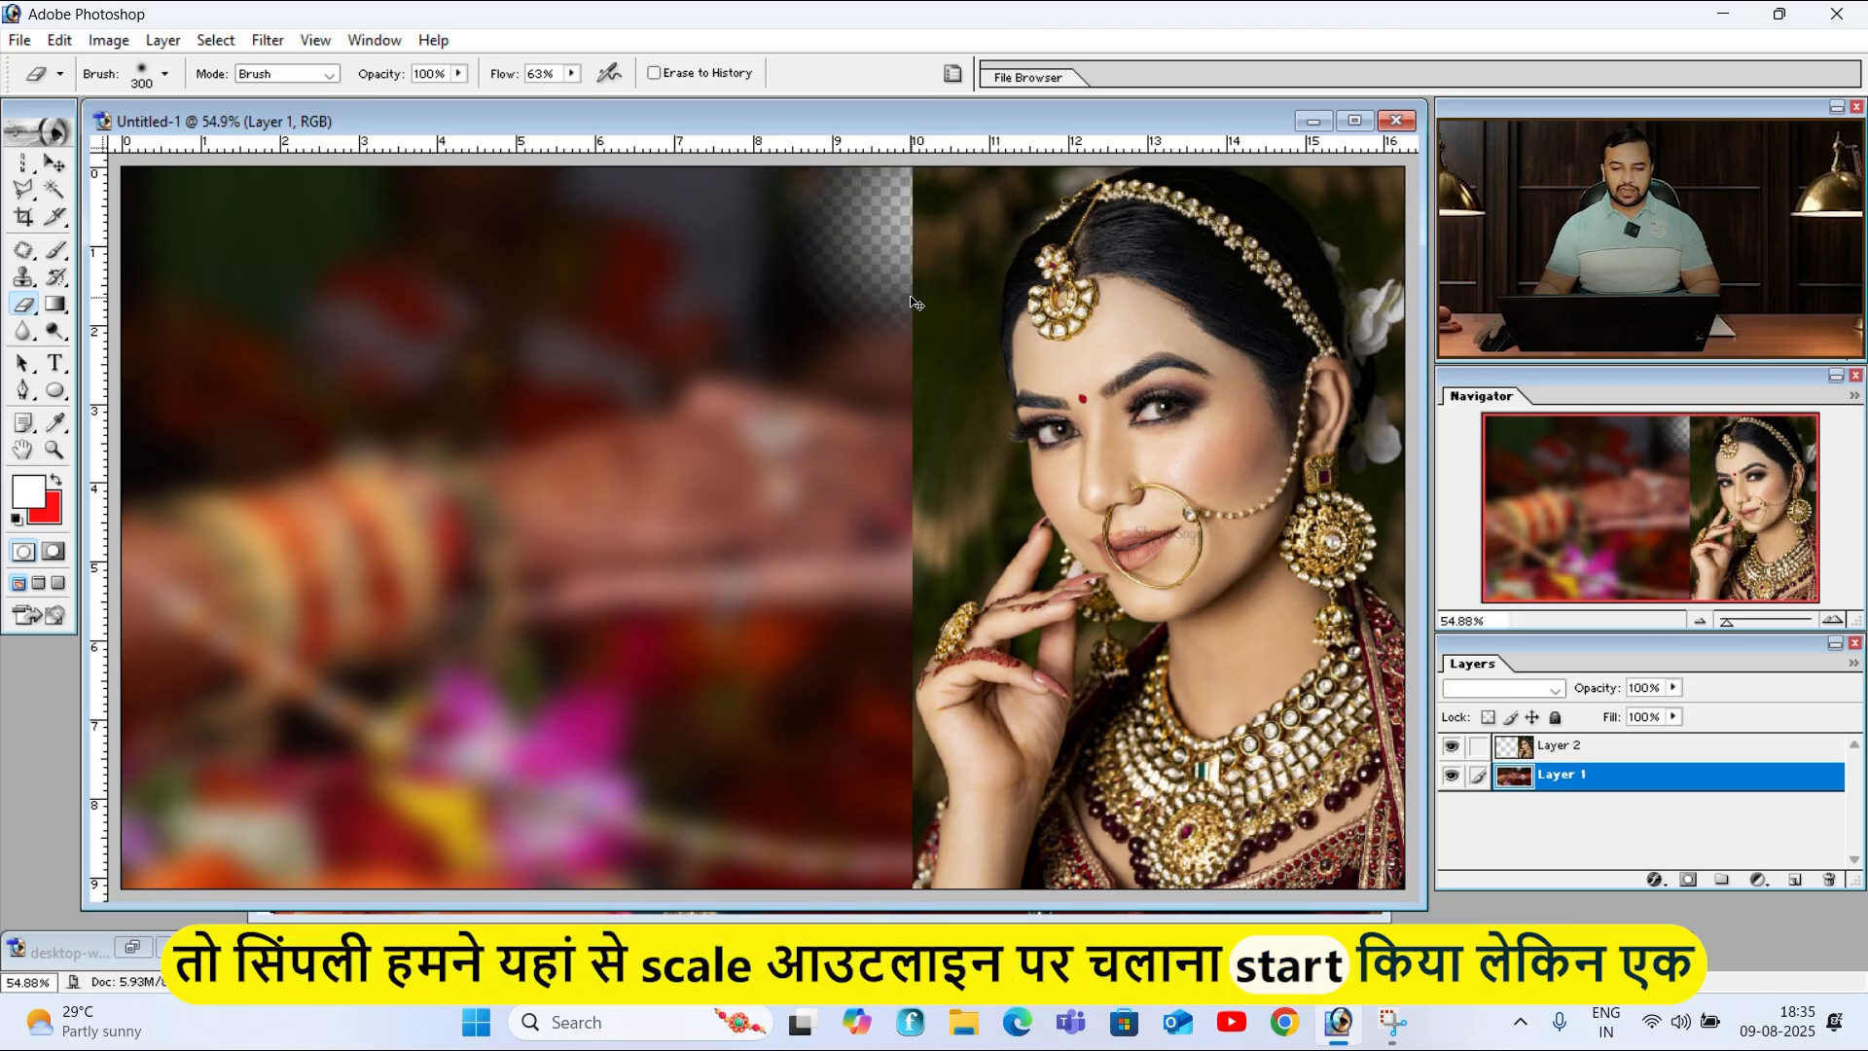
key(ctrl+z)
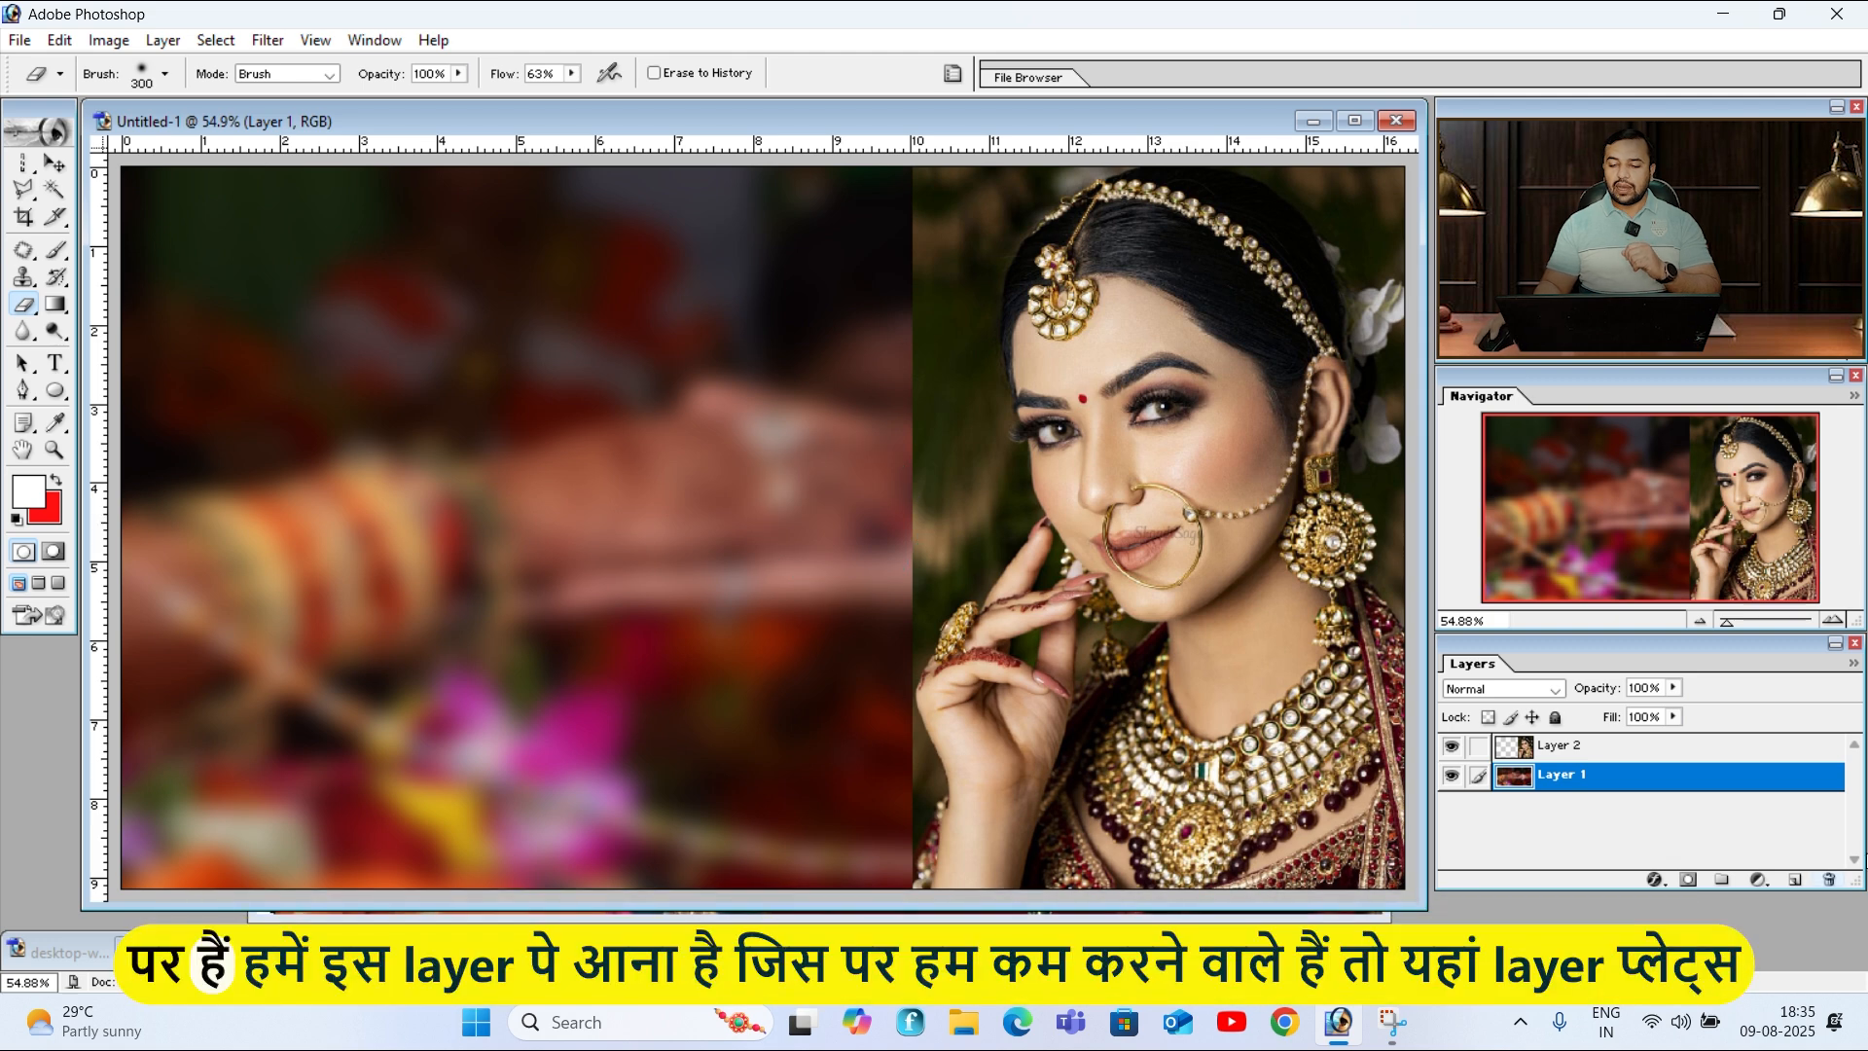
click(1555, 747)
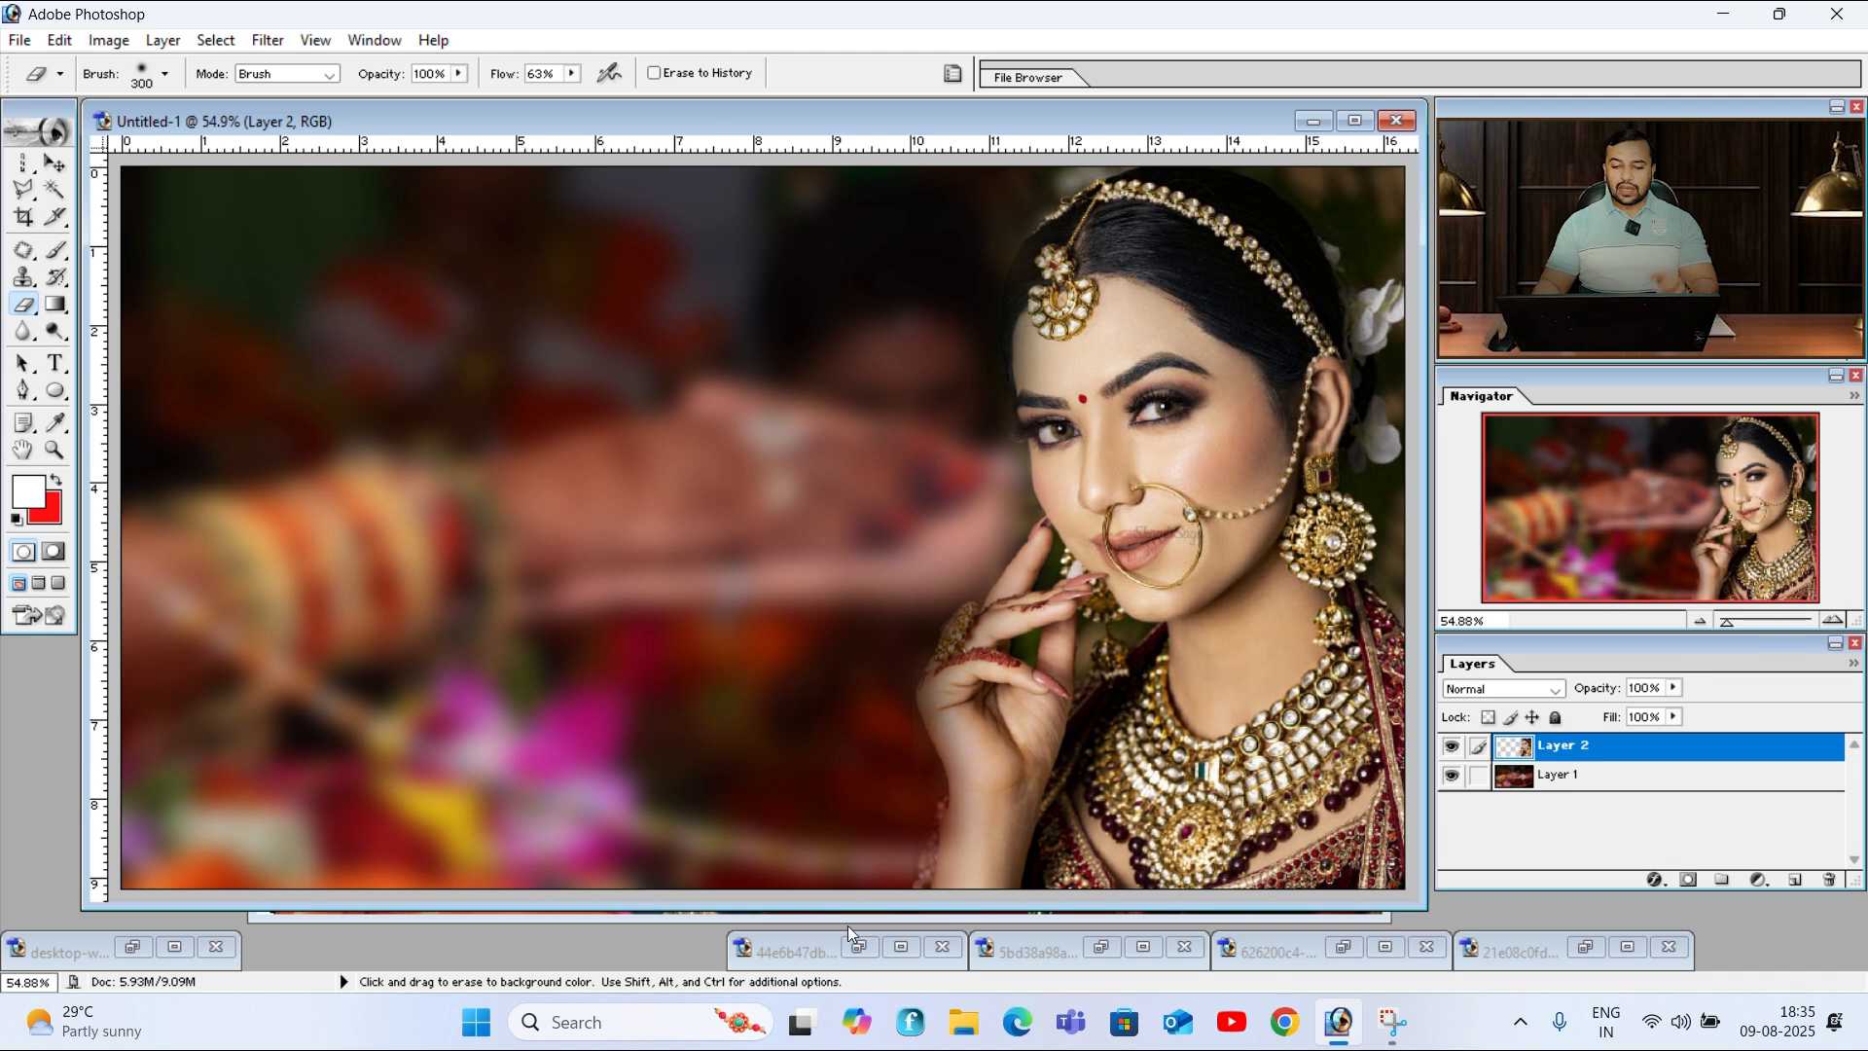
Step: Copy the whole 44e6b47db17 bride portrait into Untitled-1 and move it partly past the canvas's left edge
click(855, 950)
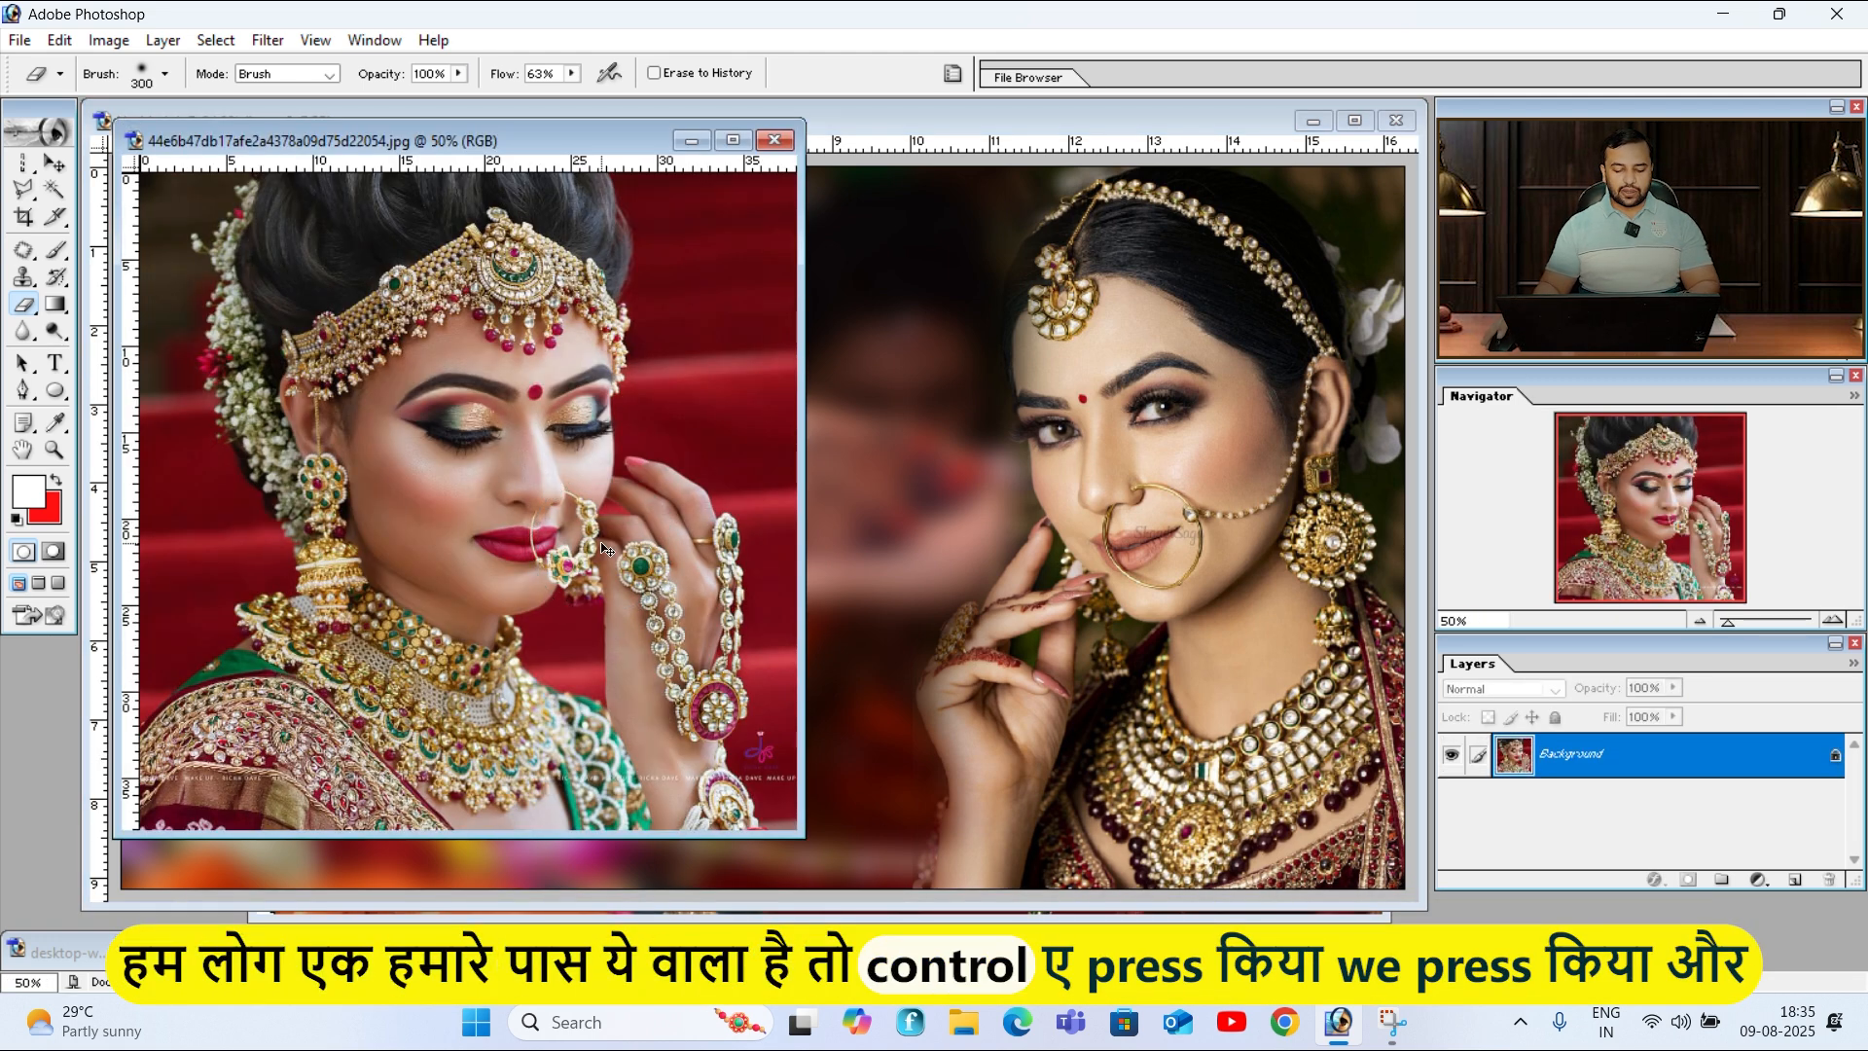
key(ctrl+a)
key(v)
drag(688, 554, 451, 610)
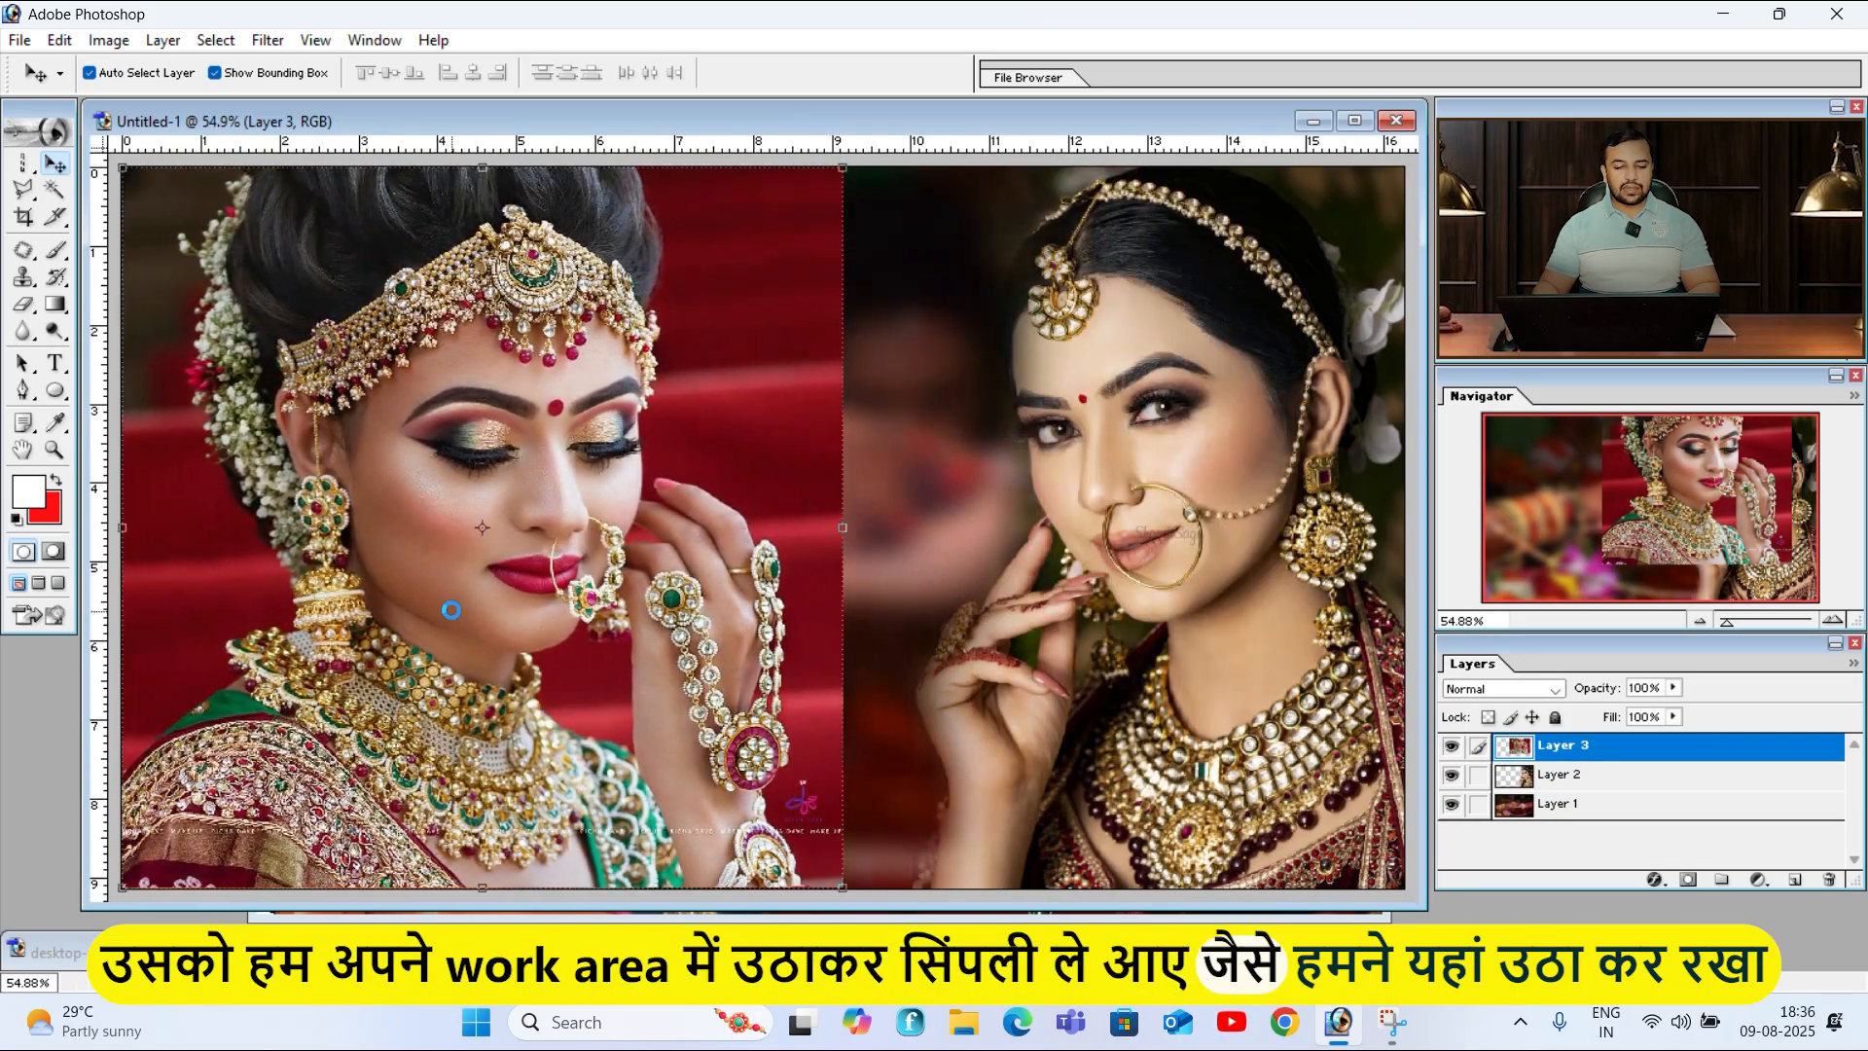
drag(782, 537, 676, 547)
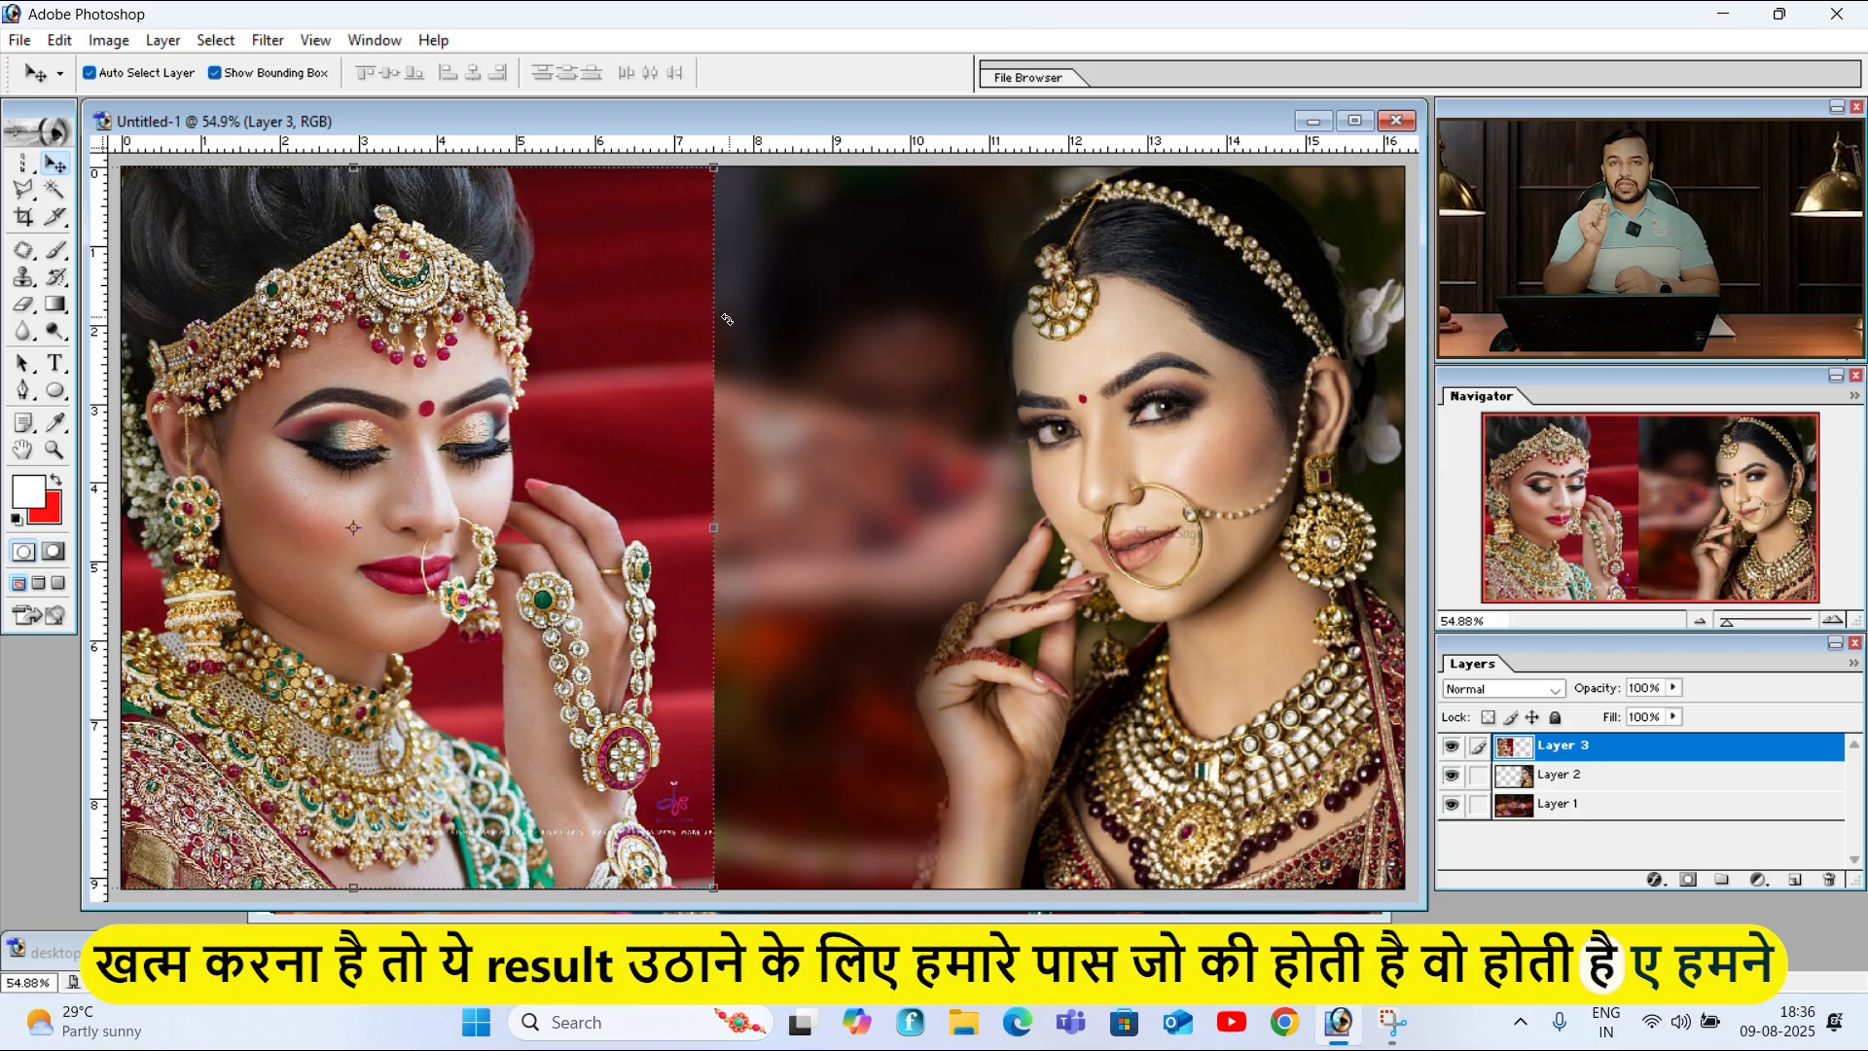
Step: Erase the right edge of the Layer 3 portrait with the soft brush so it fades into the background
key(e)
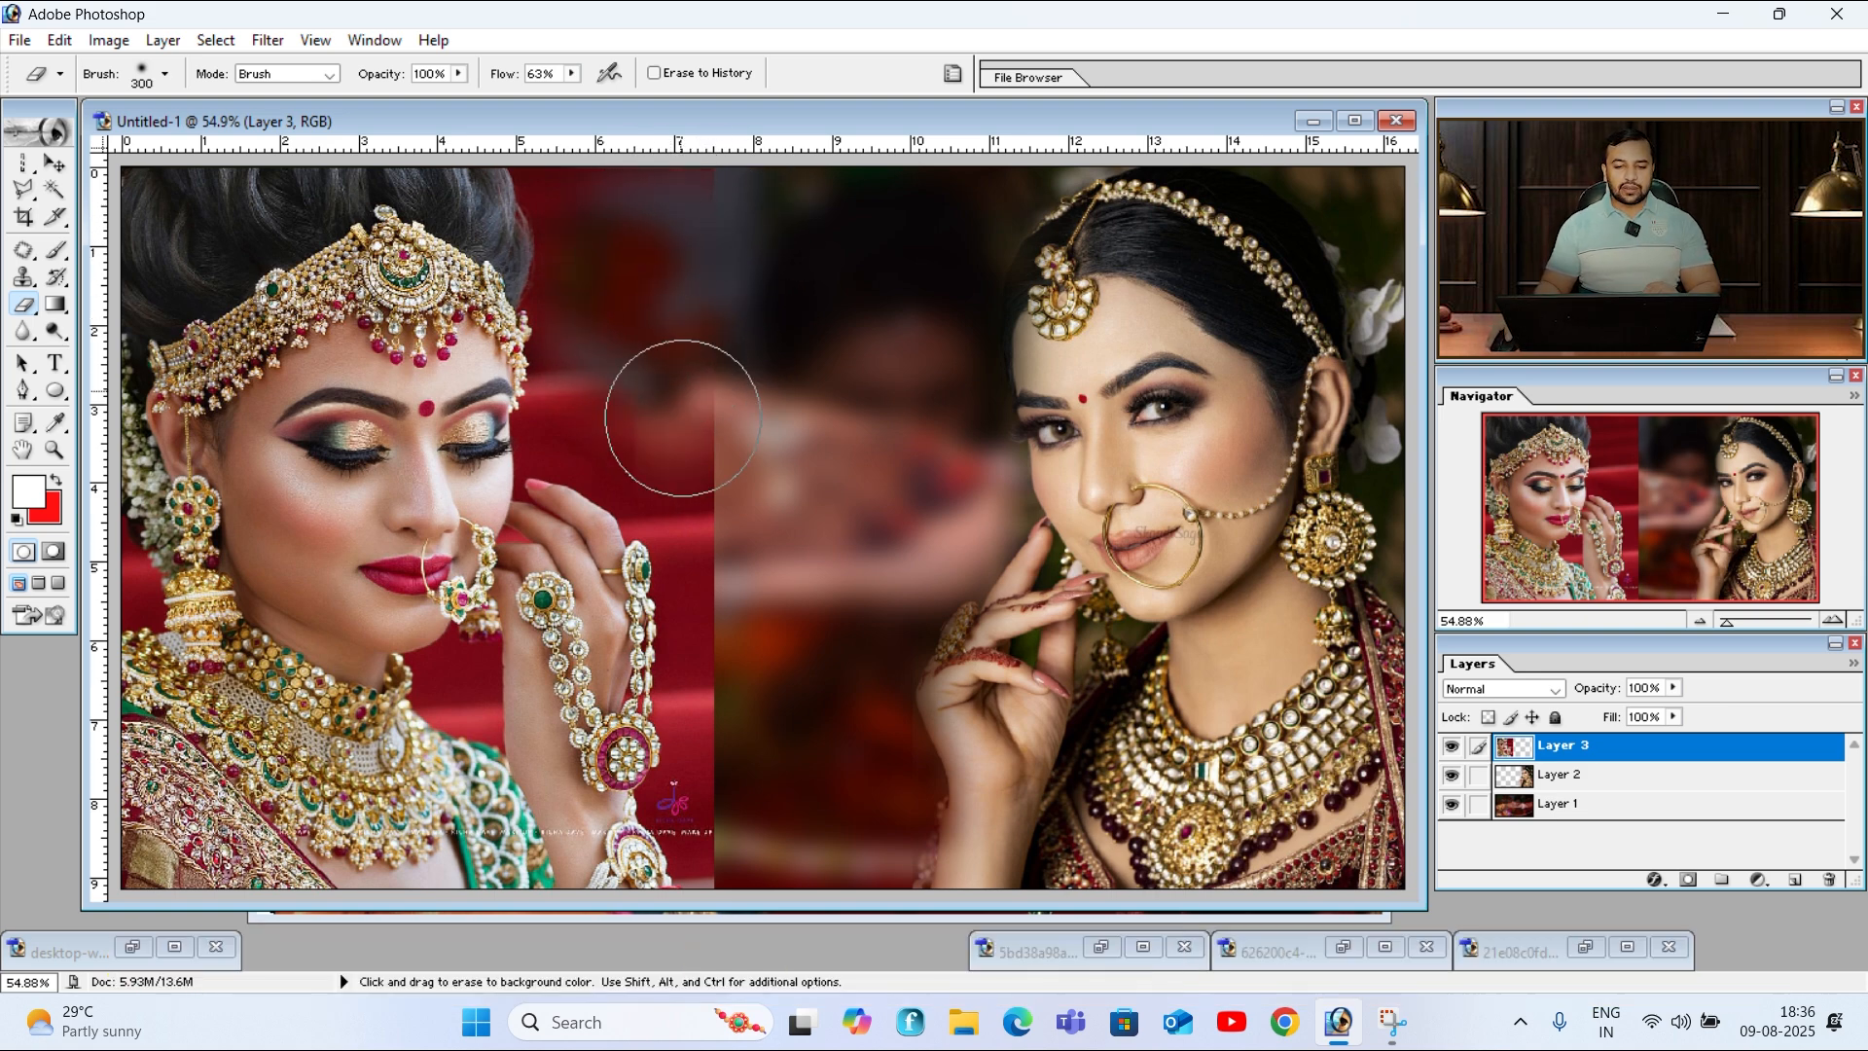
mouse_move(682, 418)
mouse_down()
mouse_move(729, 638)
mouse_move(667, 842)
mouse_move(755, 745)
mouse_up()
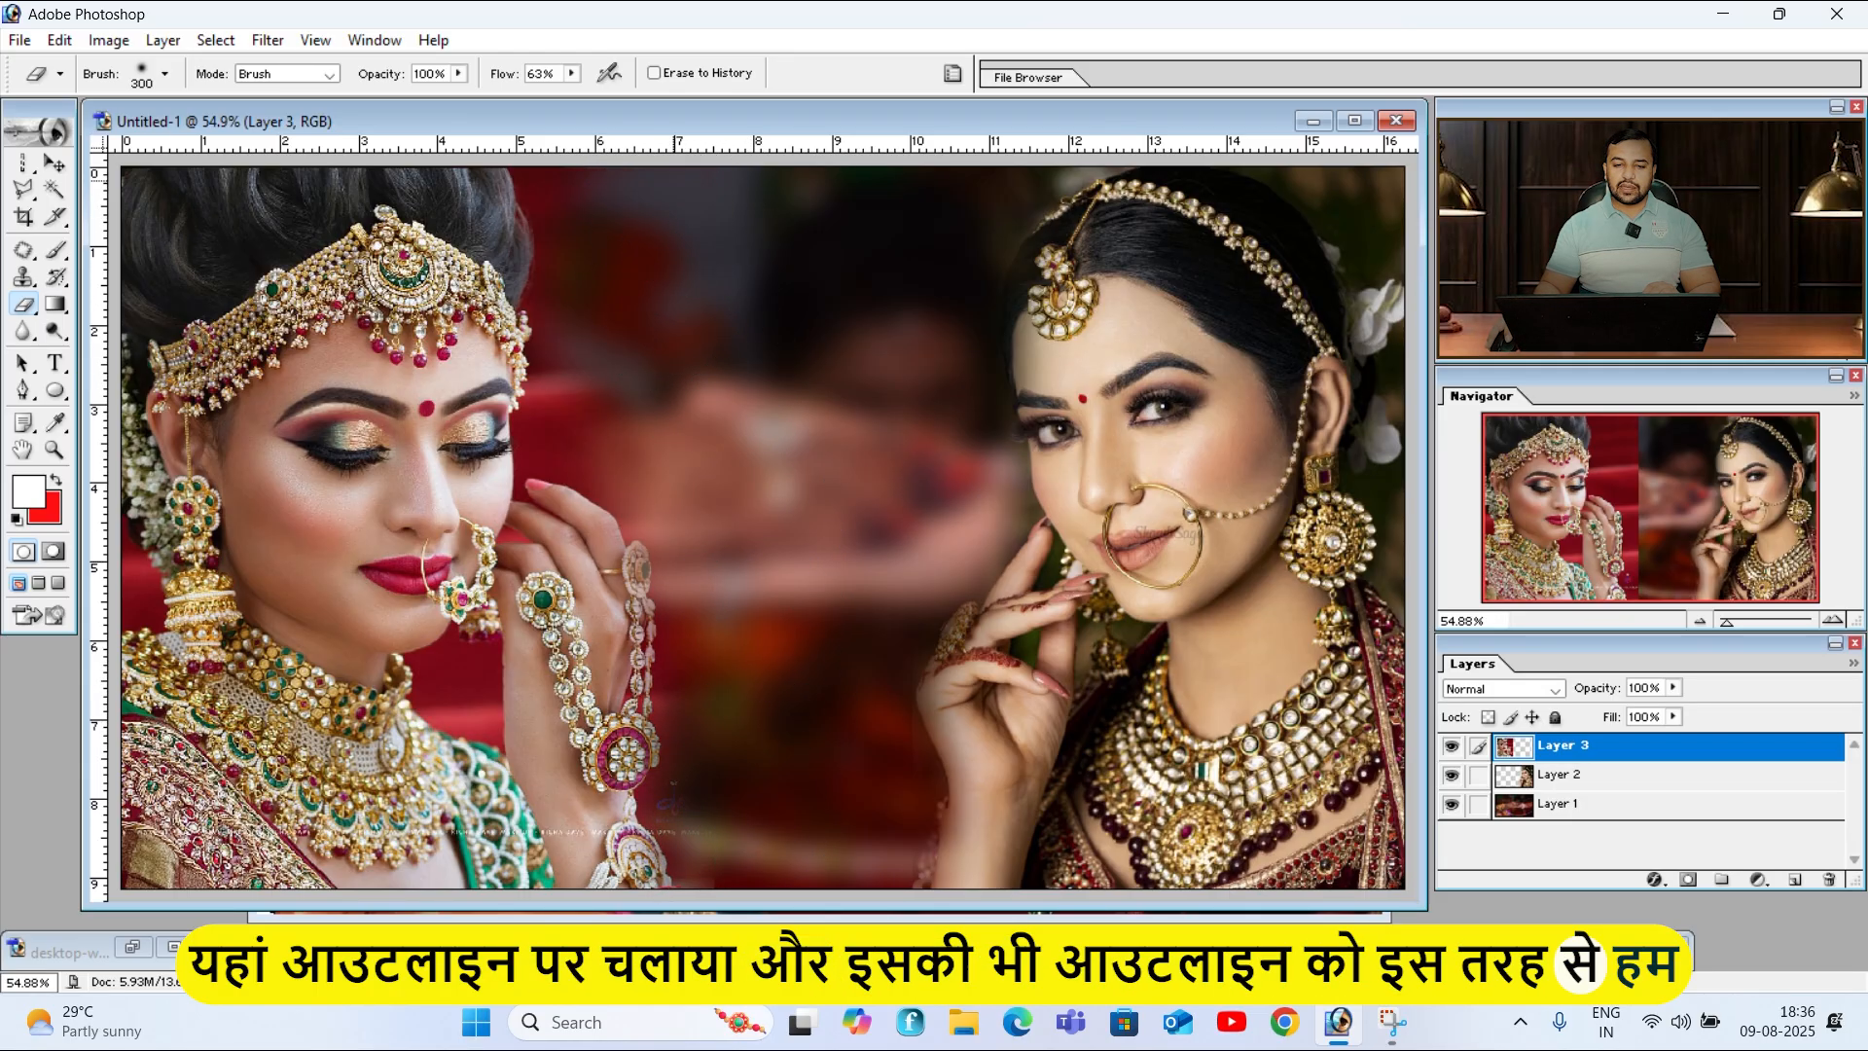
mouse_move(635, 214)
mouse_down()
mouse_move(600, 241)
mouse_move(678, 286)
mouse_move(656, 346)
mouse_up()
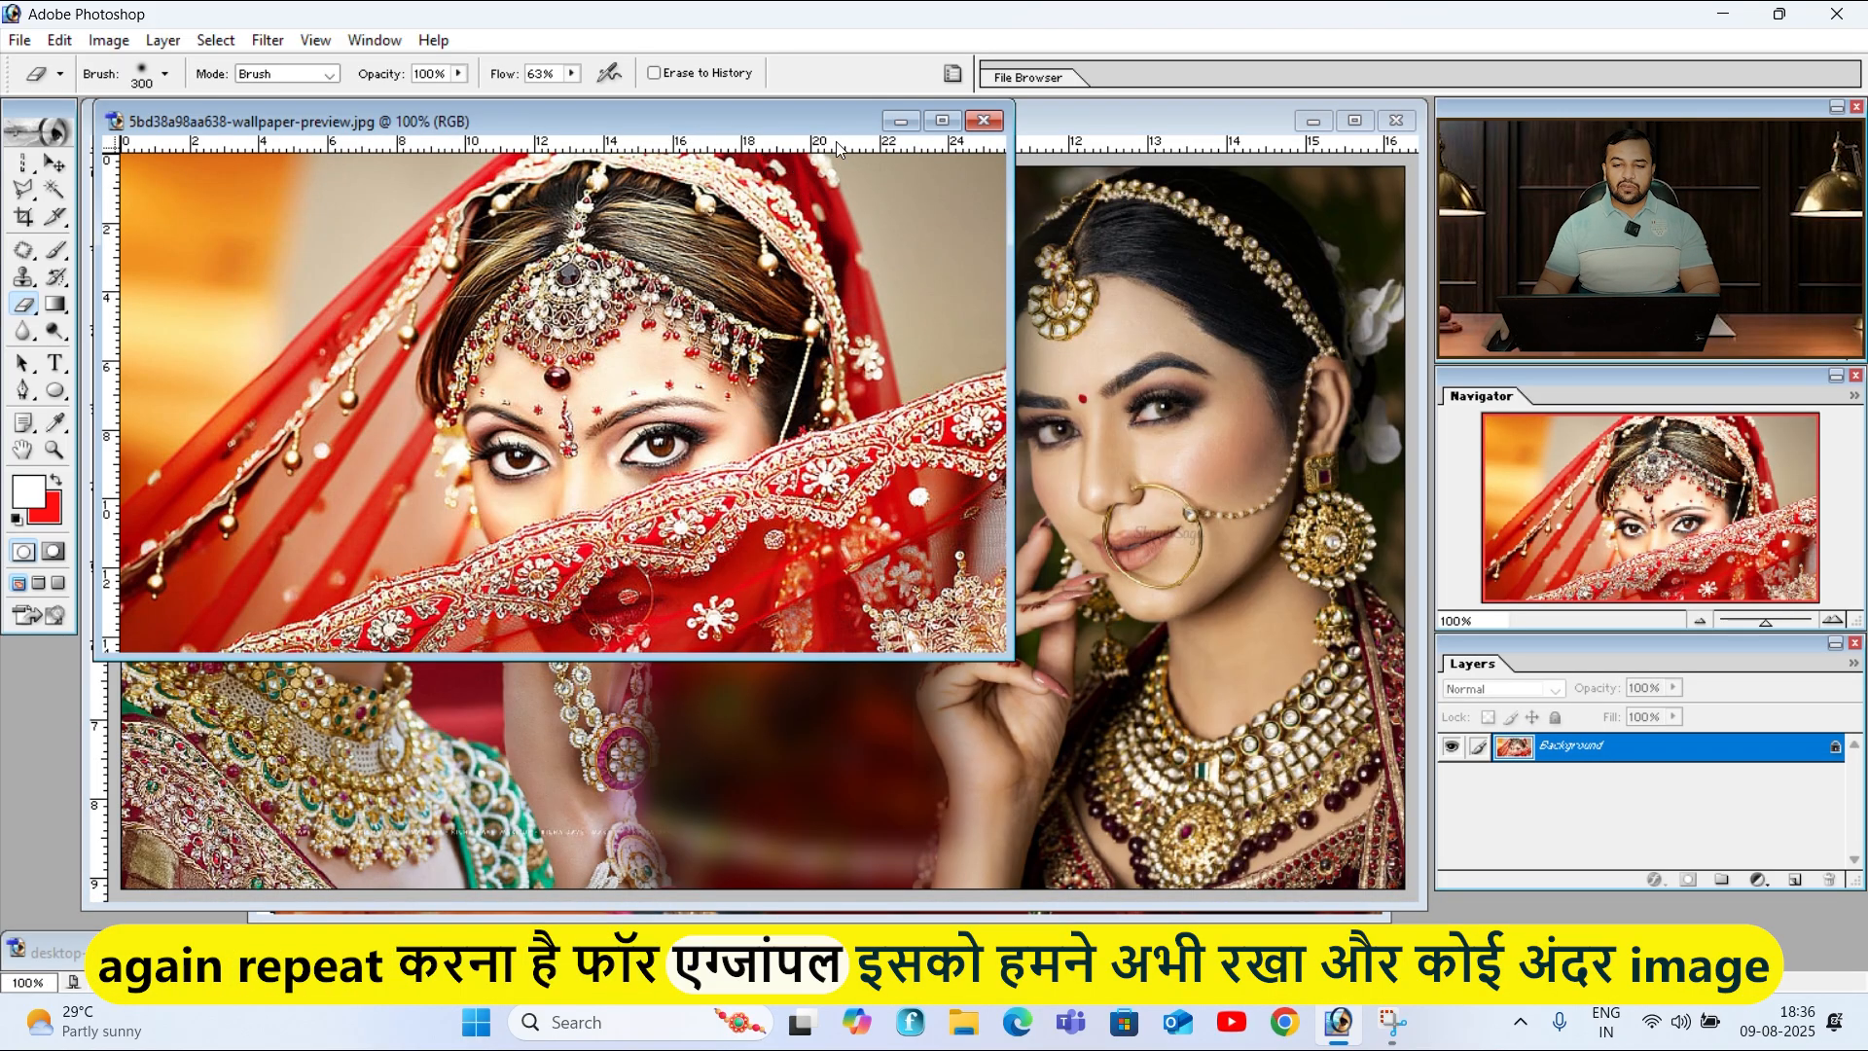
Step: Copy the whole 626200c4 bride portrait into Untitled-1 and position it in the middle, between the two existing brides
click(984, 120)
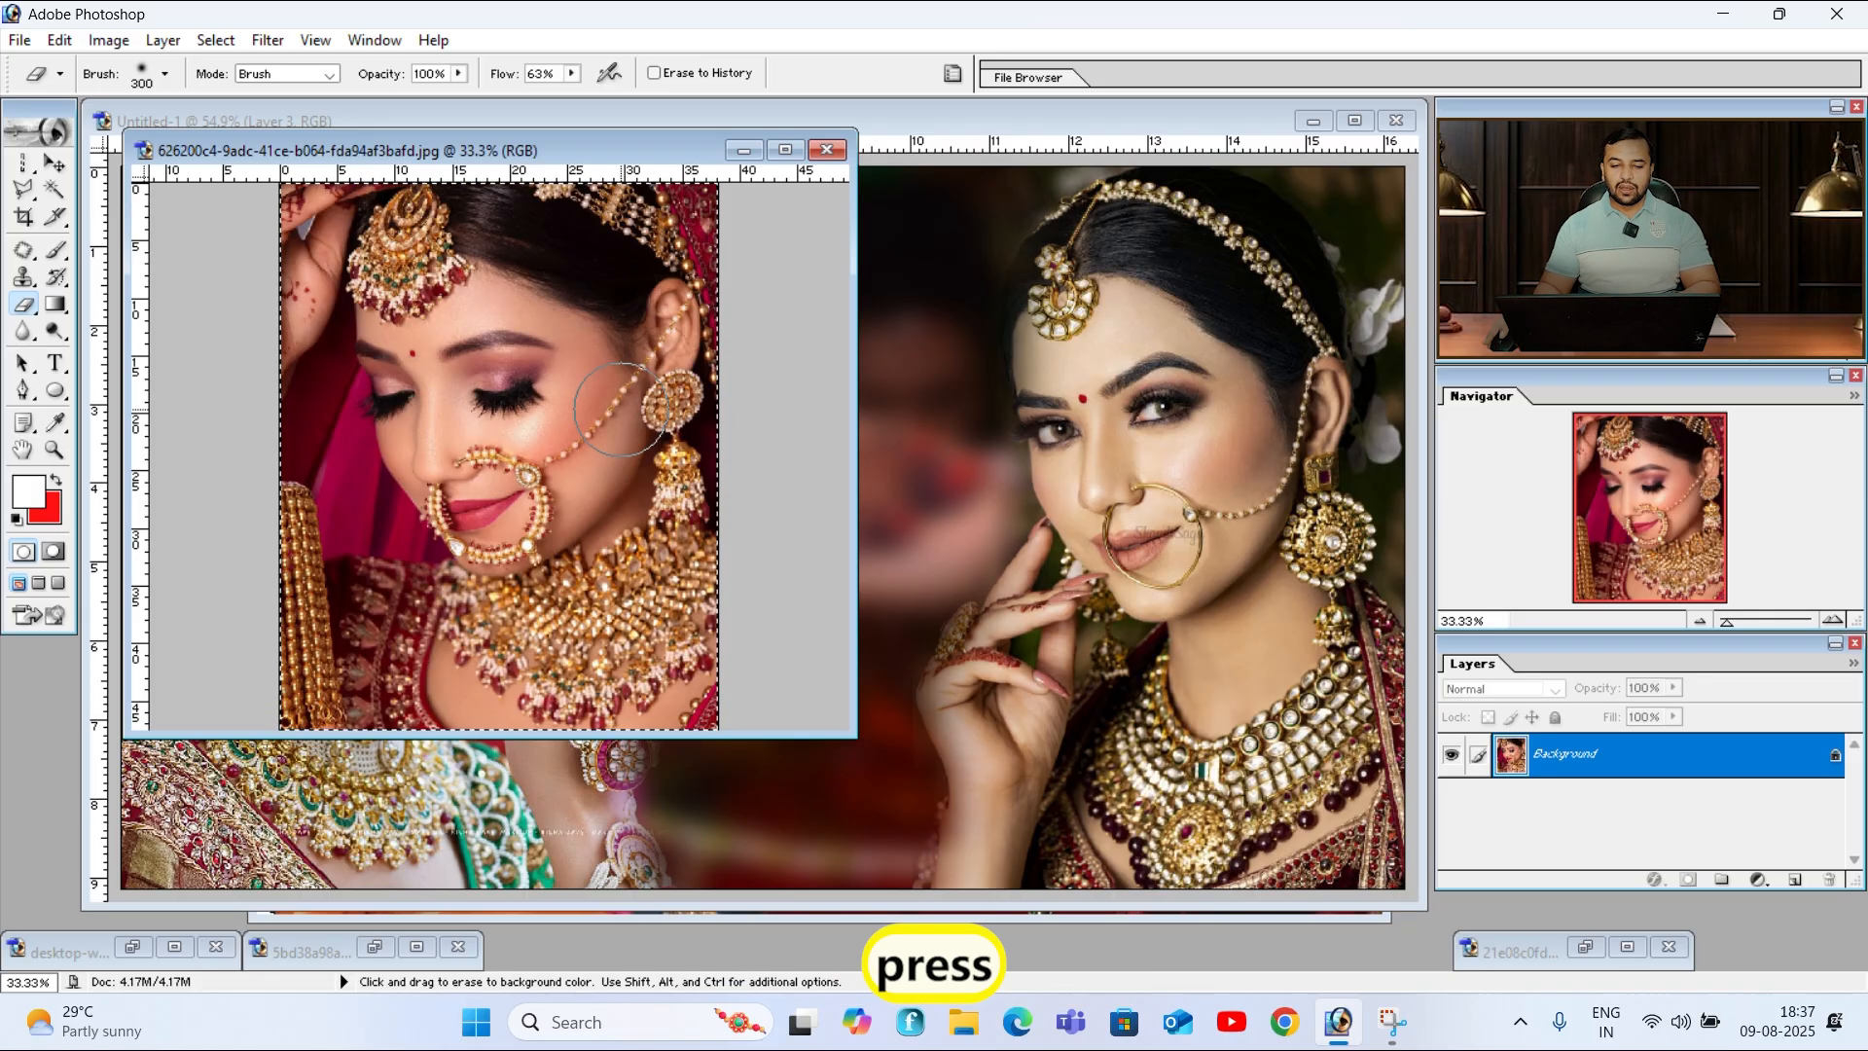
key(ctrl)
drag(482, 491, 701, 493)
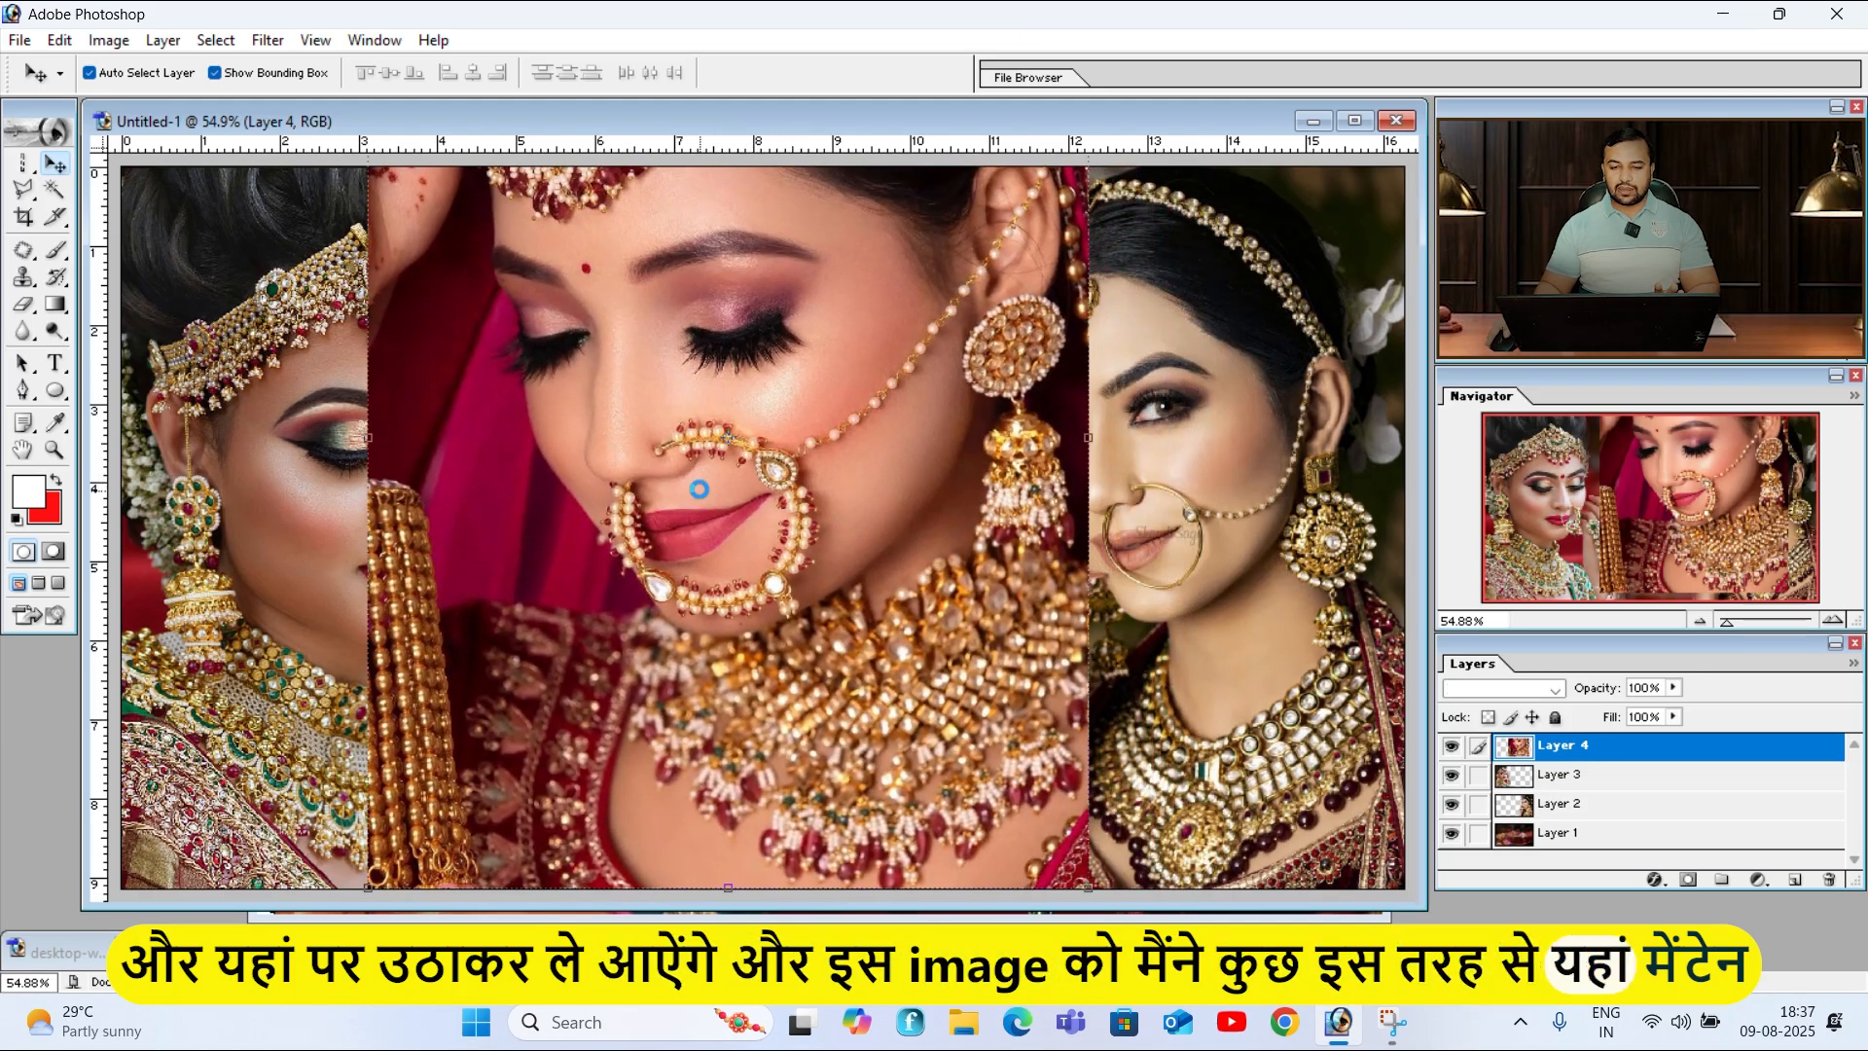
drag(809, 228, 789, 411)
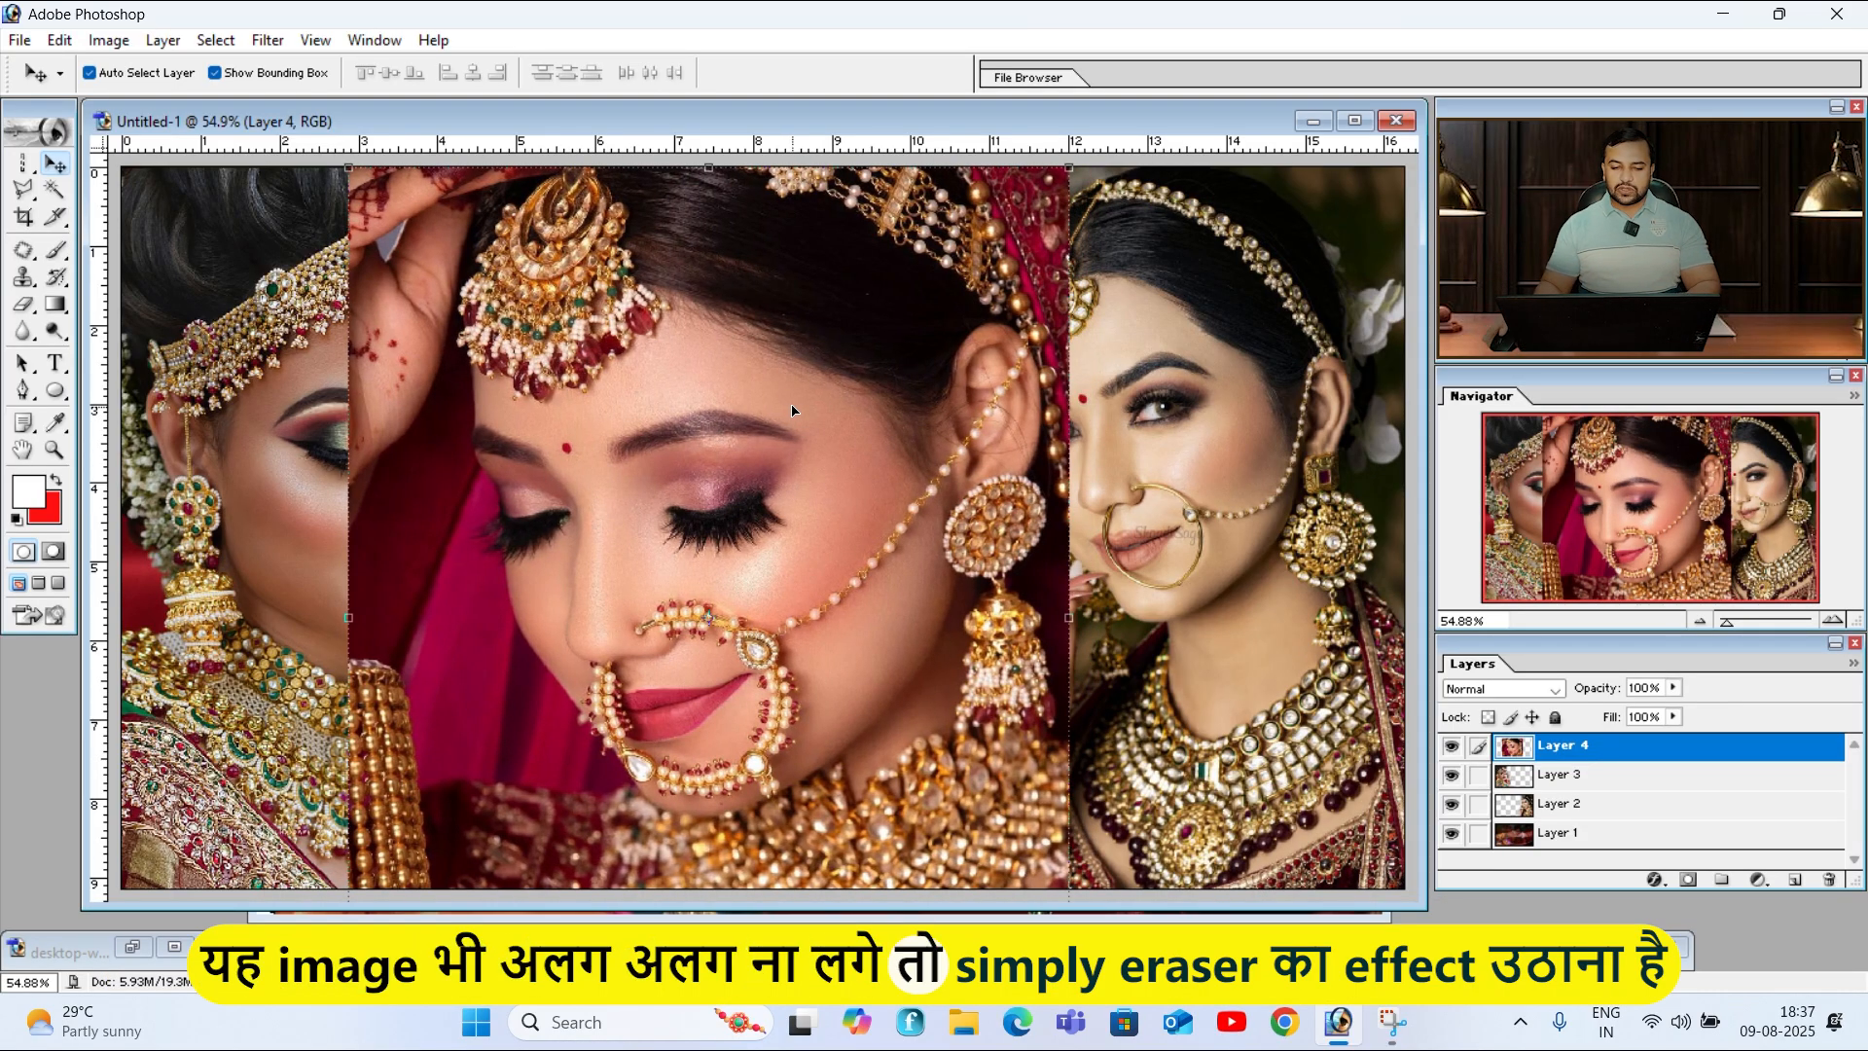
Step: Erase the left and right edges of the Layer 4 portrait with the soft brush so it blends into both neighbouring brides
key(e)
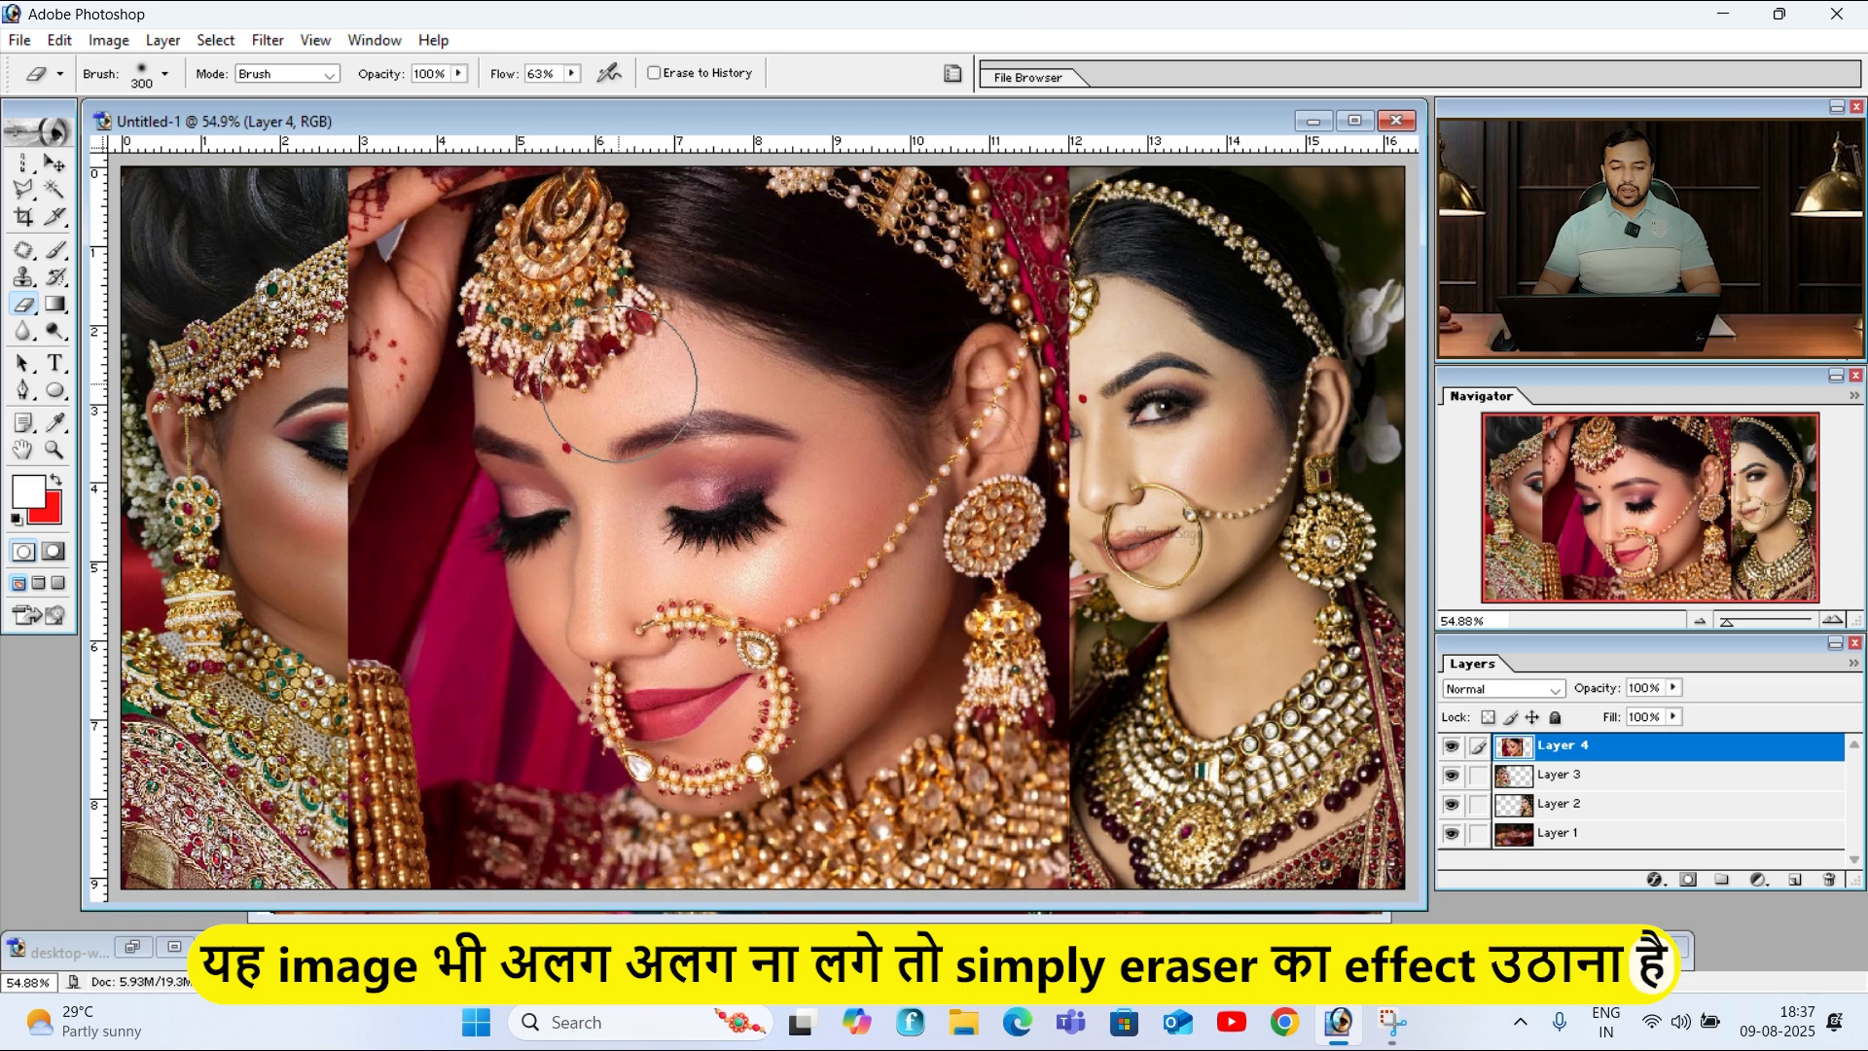
mouse_move(420, 195)
mouse_down()
mouse_move(377, 311)
mouse_move(392, 212)
mouse_move(319, 396)
mouse_move(364, 411)
mouse_move(351, 472)
mouse_move(385, 437)
mouse_move(397, 596)
mouse_move(426, 654)
mouse_move(452, 823)
mouse_move(351, 466)
mouse_move(342, 570)
mouse_move(355, 393)
mouse_move(399, 765)
mouse_move(446, 794)
mouse_move(474, 766)
mouse_move(486, 822)
mouse_up()
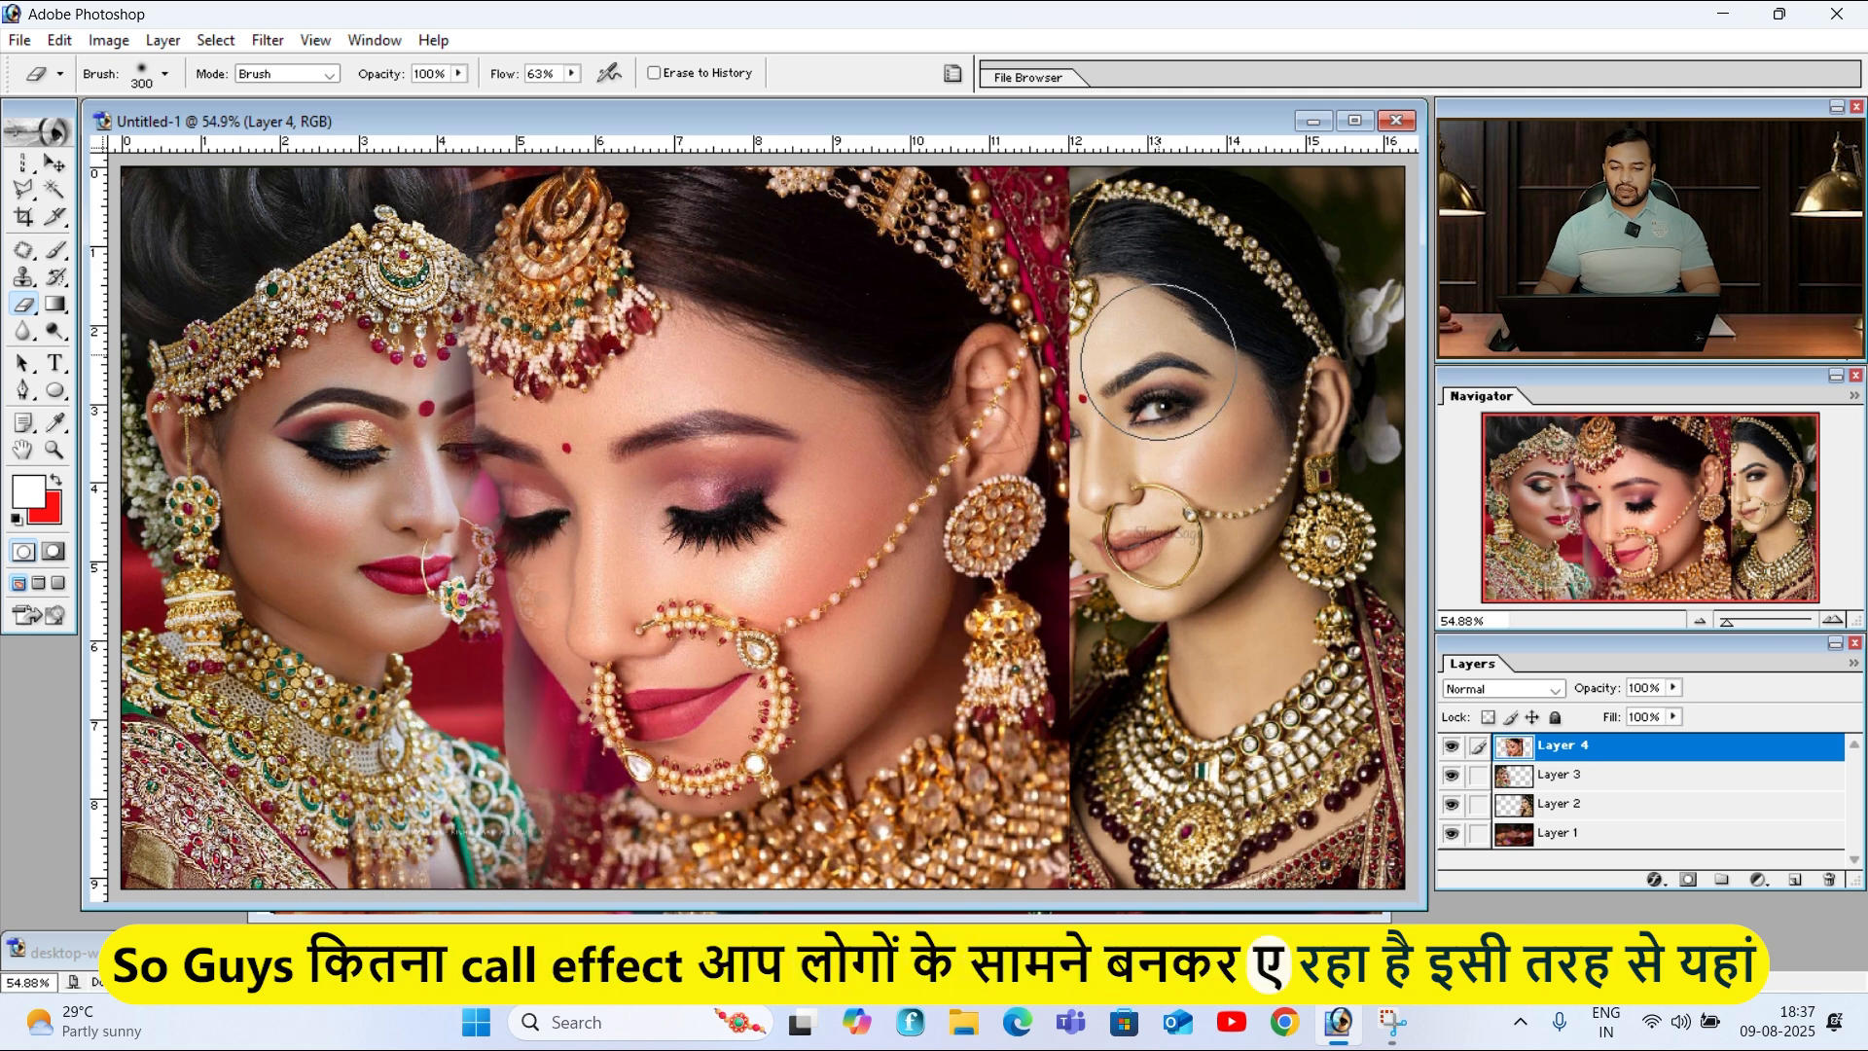
mouse_move(1085, 199)
mouse_down()
mouse_move(1029, 402)
mouse_move(1028, 457)
mouse_move(1075, 248)
mouse_move(1018, 578)
mouse_move(1037, 627)
mouse_move(1104, 417)
mouse_move(1094, 206)
mouse_move(1082, 619)
mouse_move(1086, 563)
mouse_move(1132, 883)
mouse_up()
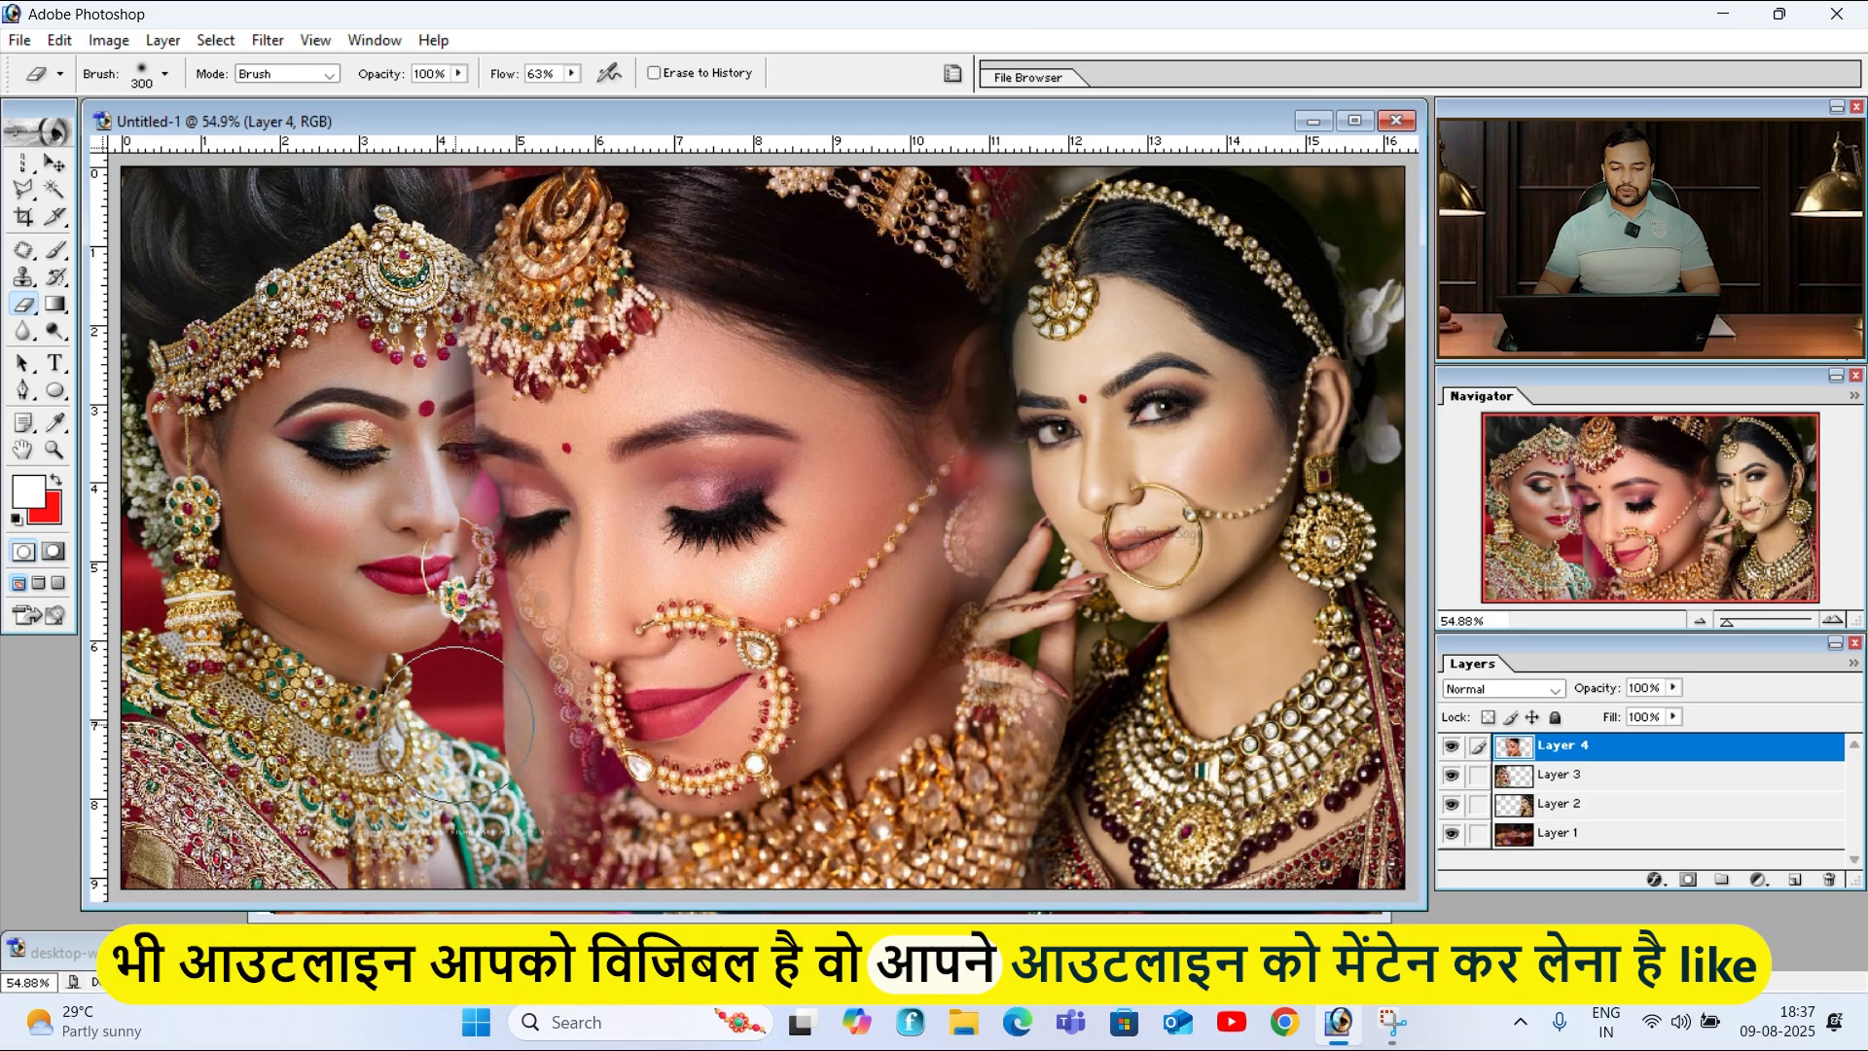
mouse_move(477, 866)
mouse_down()
mouse_move(512, 827)
mouse_move(487, 679)
mouse_move(479, 767)
mouse_move(463, 722)
mouse_move(470, 761)
mouse_up()
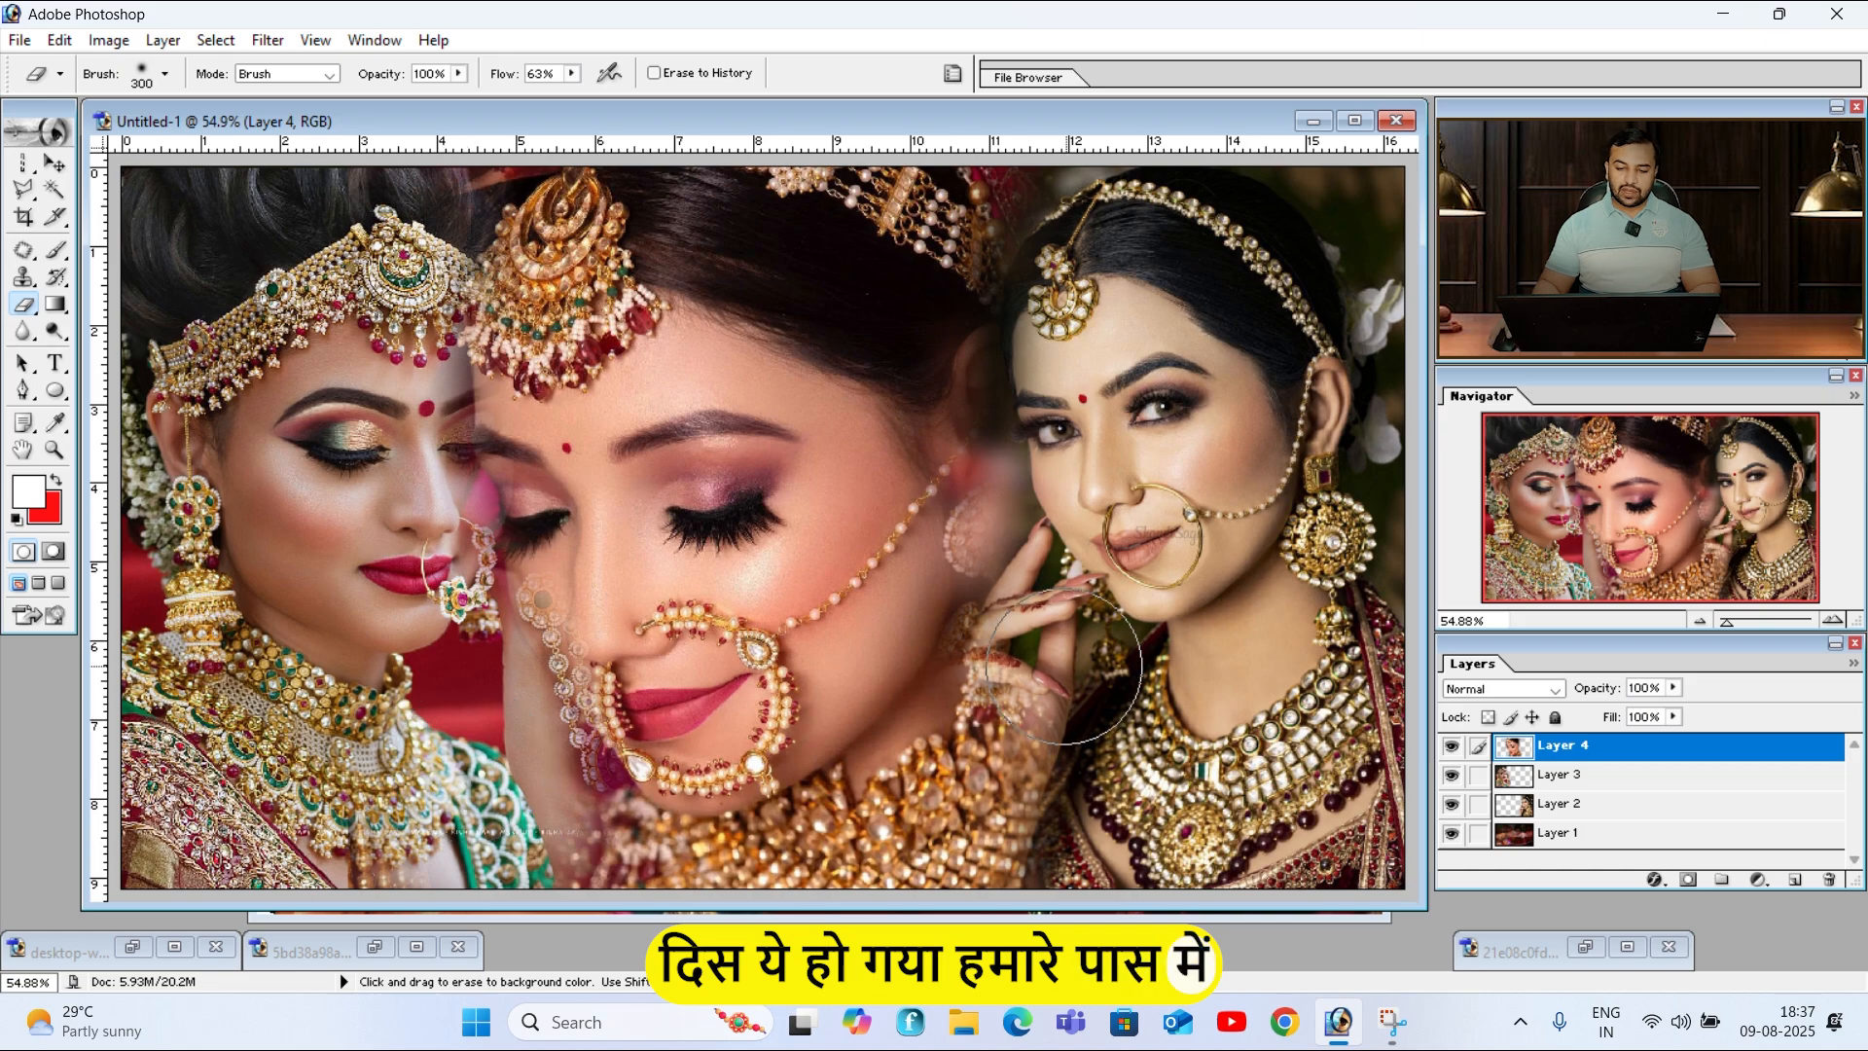
mouse_move(1064, 666)
mouse_down()
mouse_move(1135, 724)
mouse_move(1067, 850)
mouse_up()
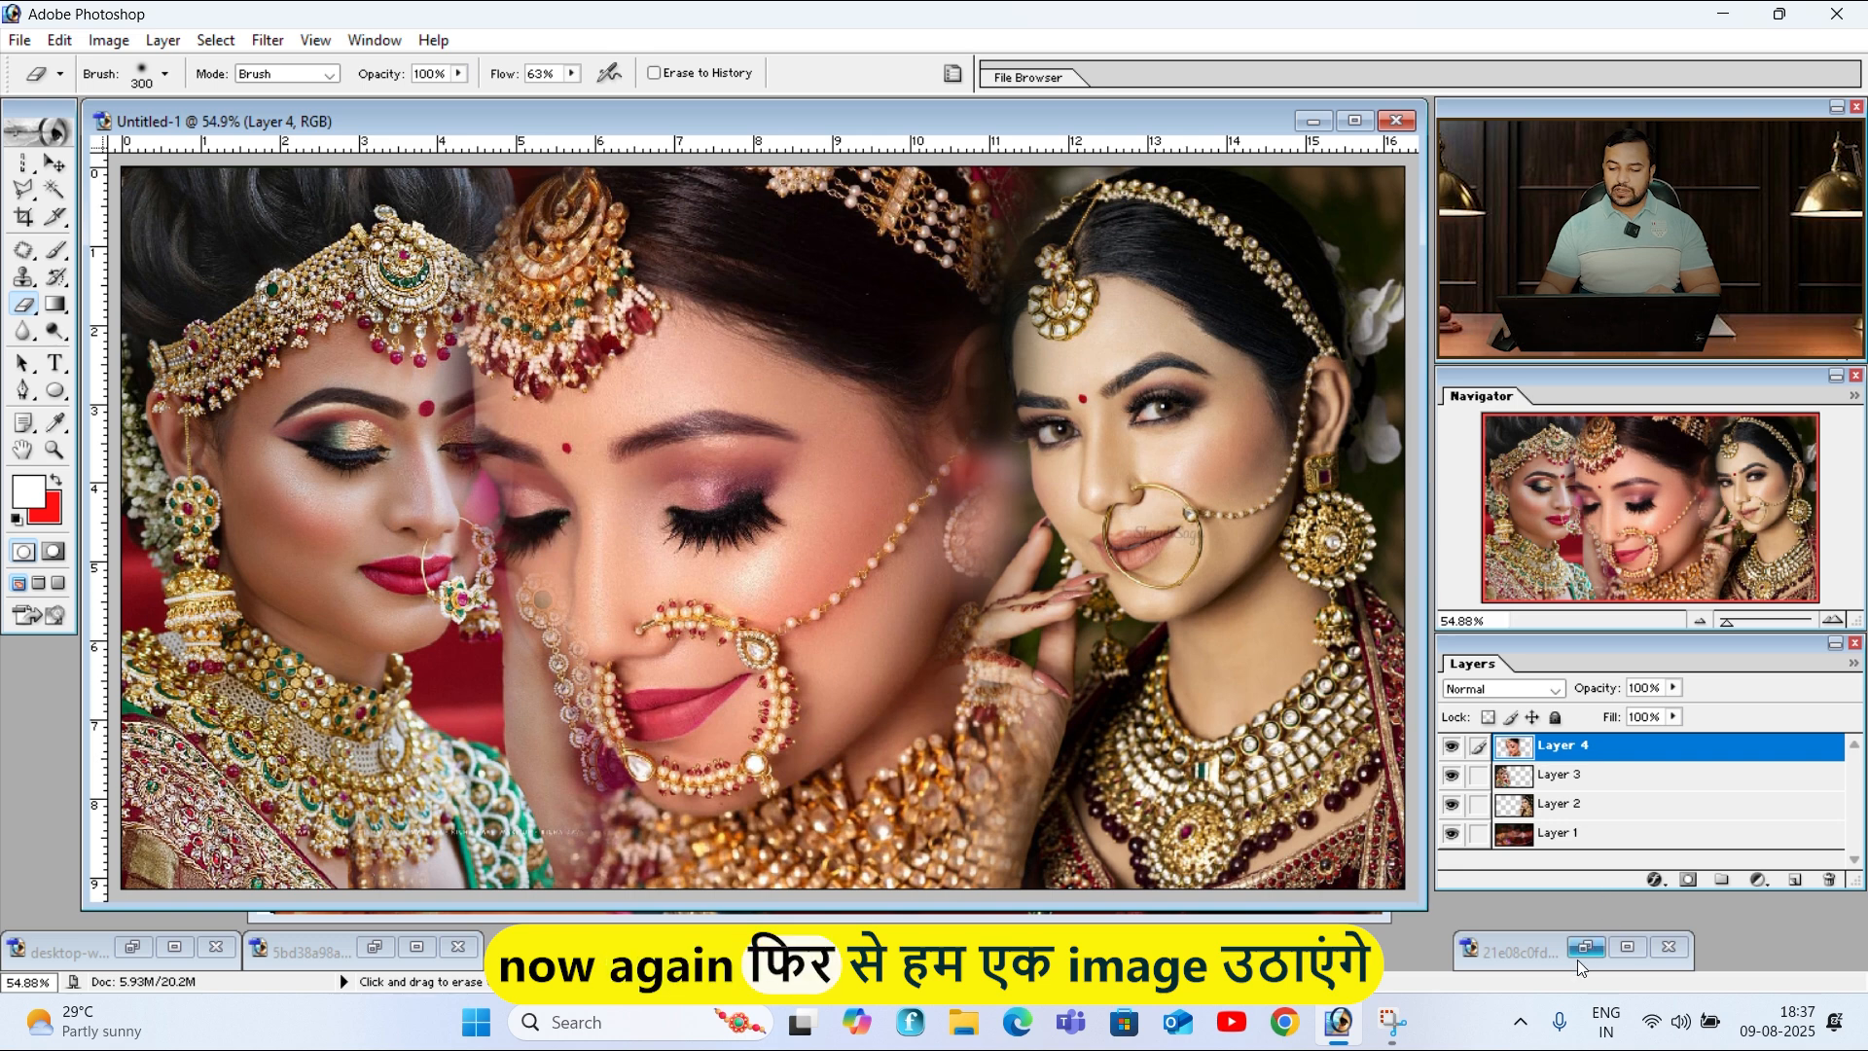
Step: Copy the whole 21e08c0fde bride photo into Untitled-1 and place it over the lower-left part of the collage
click(1582, 952)
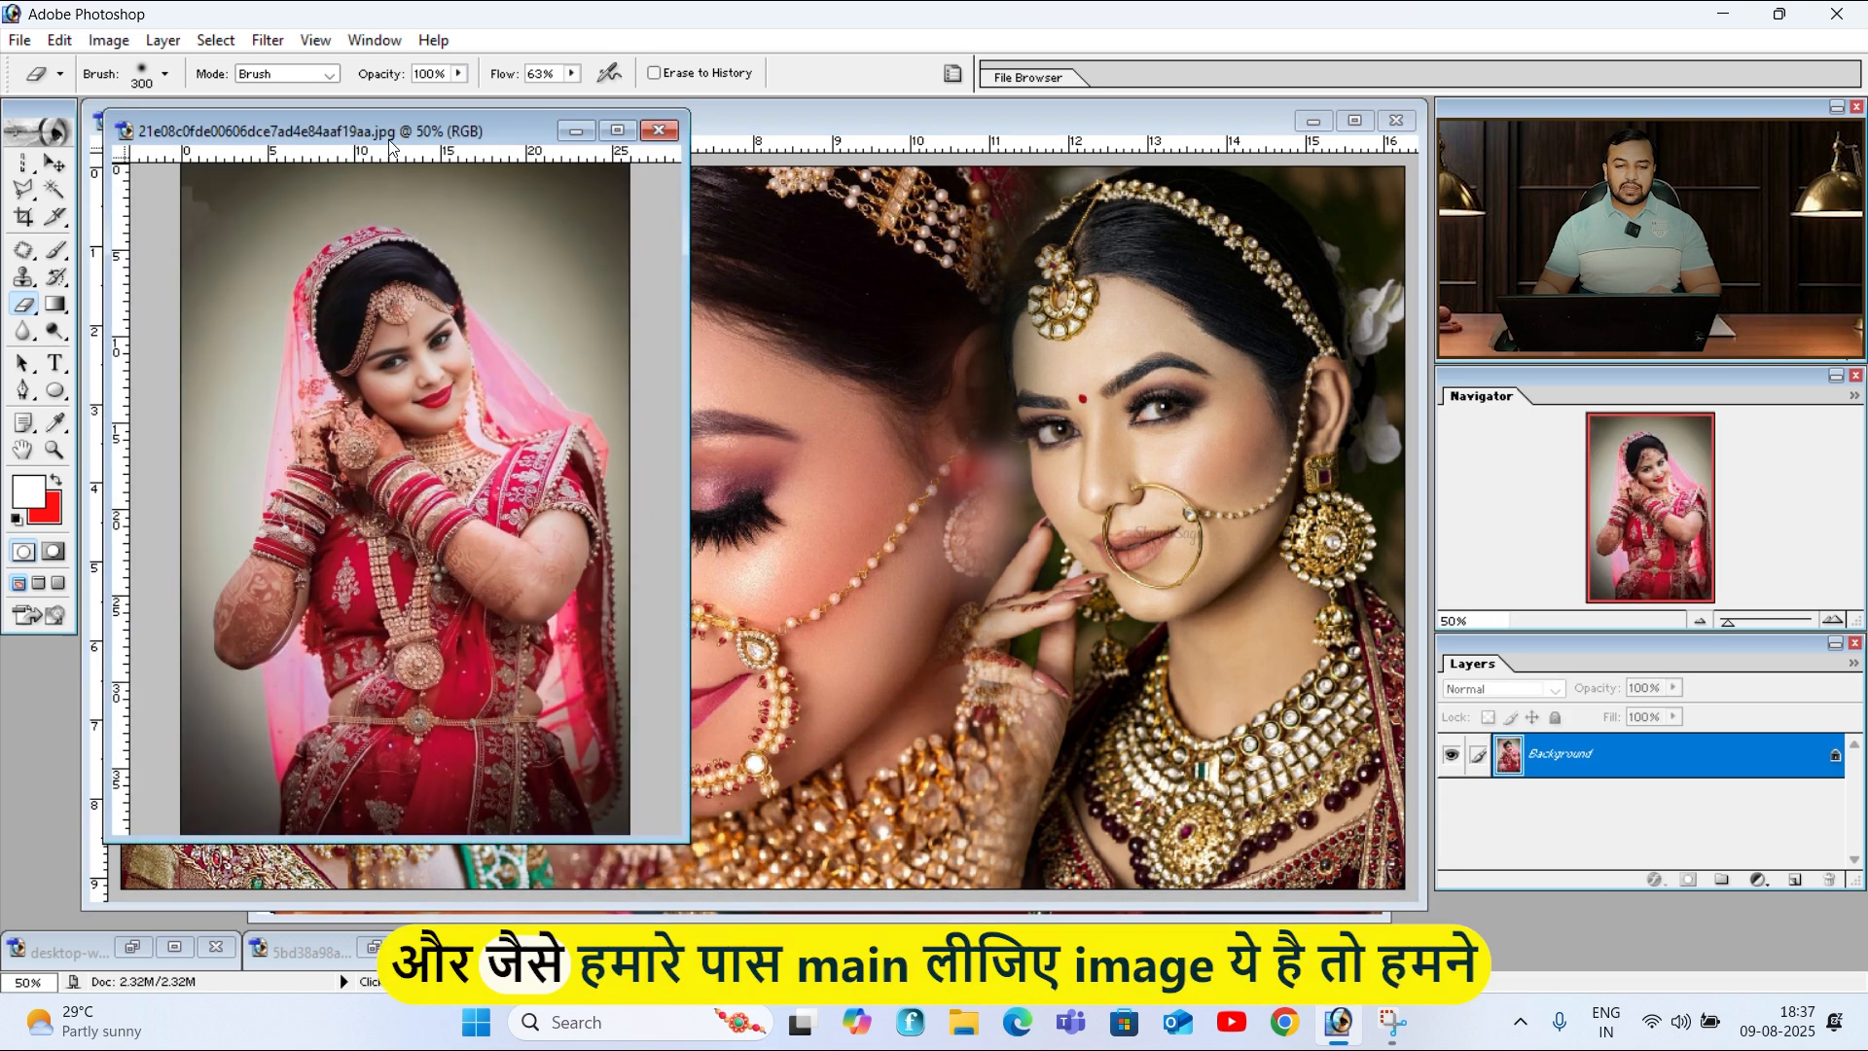
drag(392, 144, 718, 141)
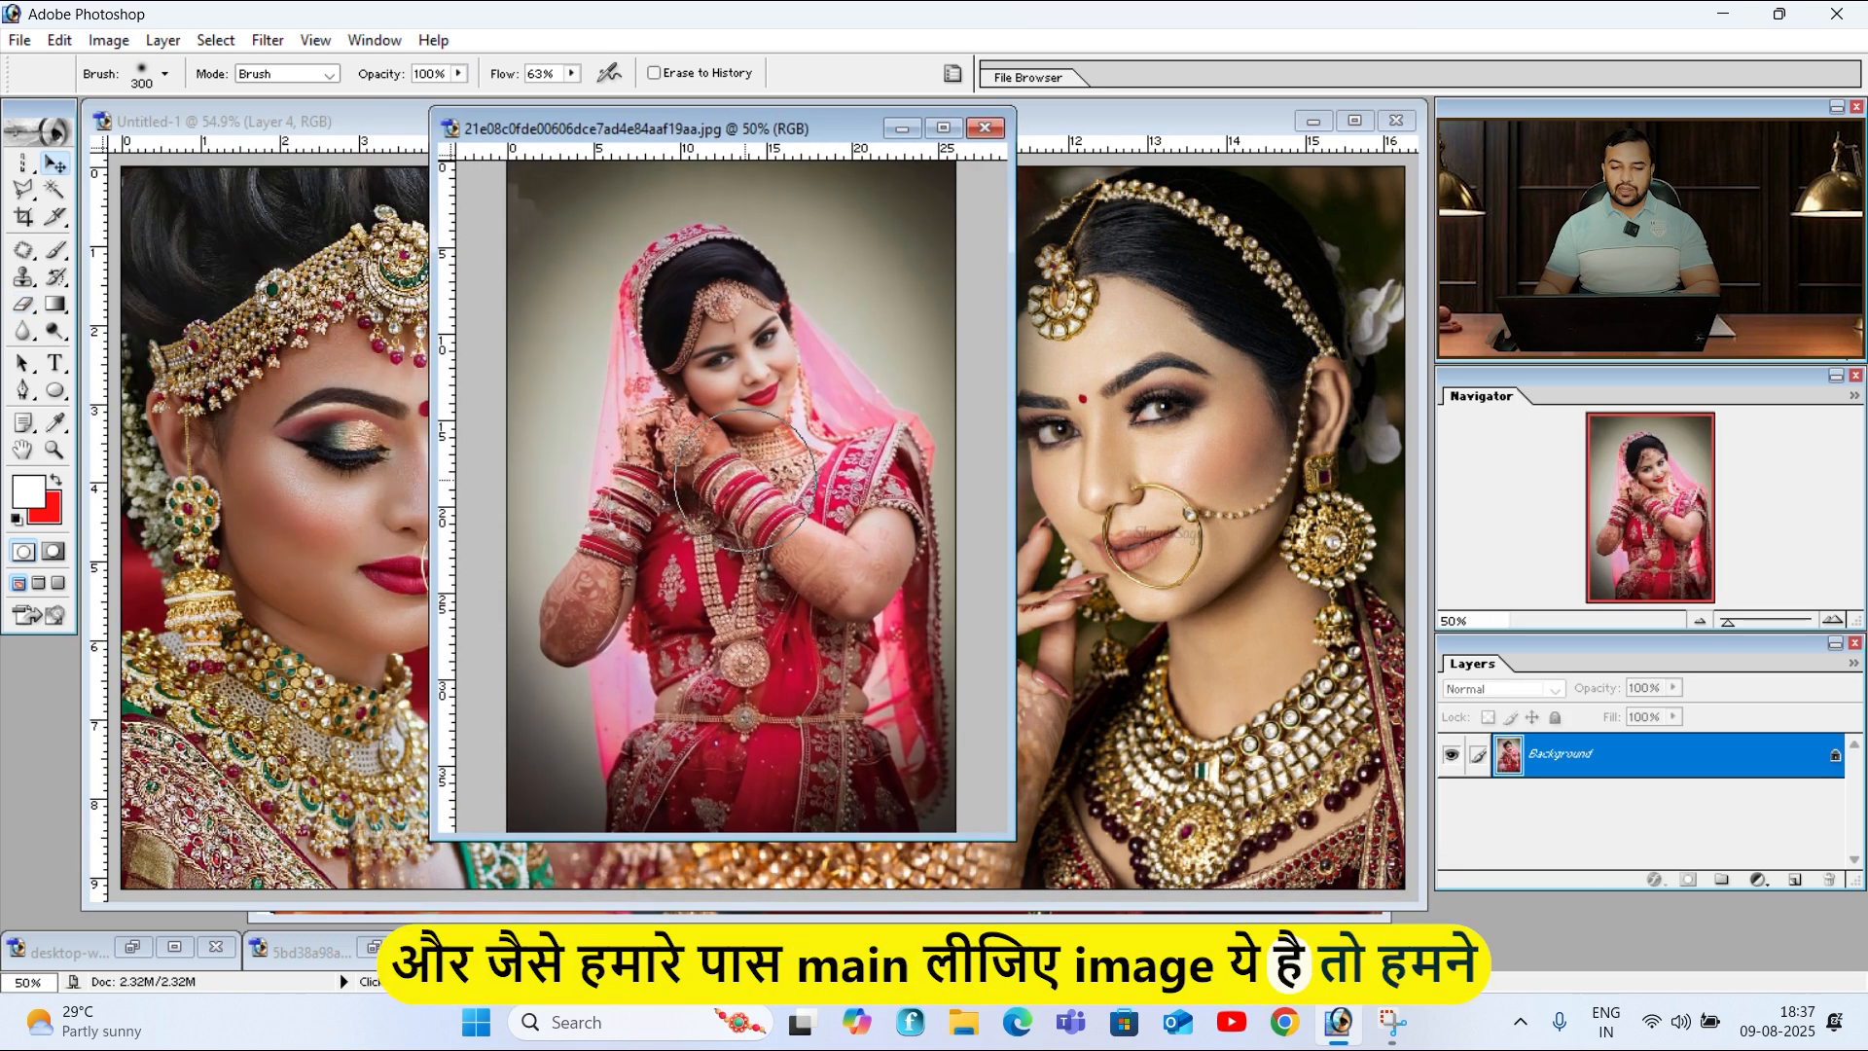
key(ctrl+a)
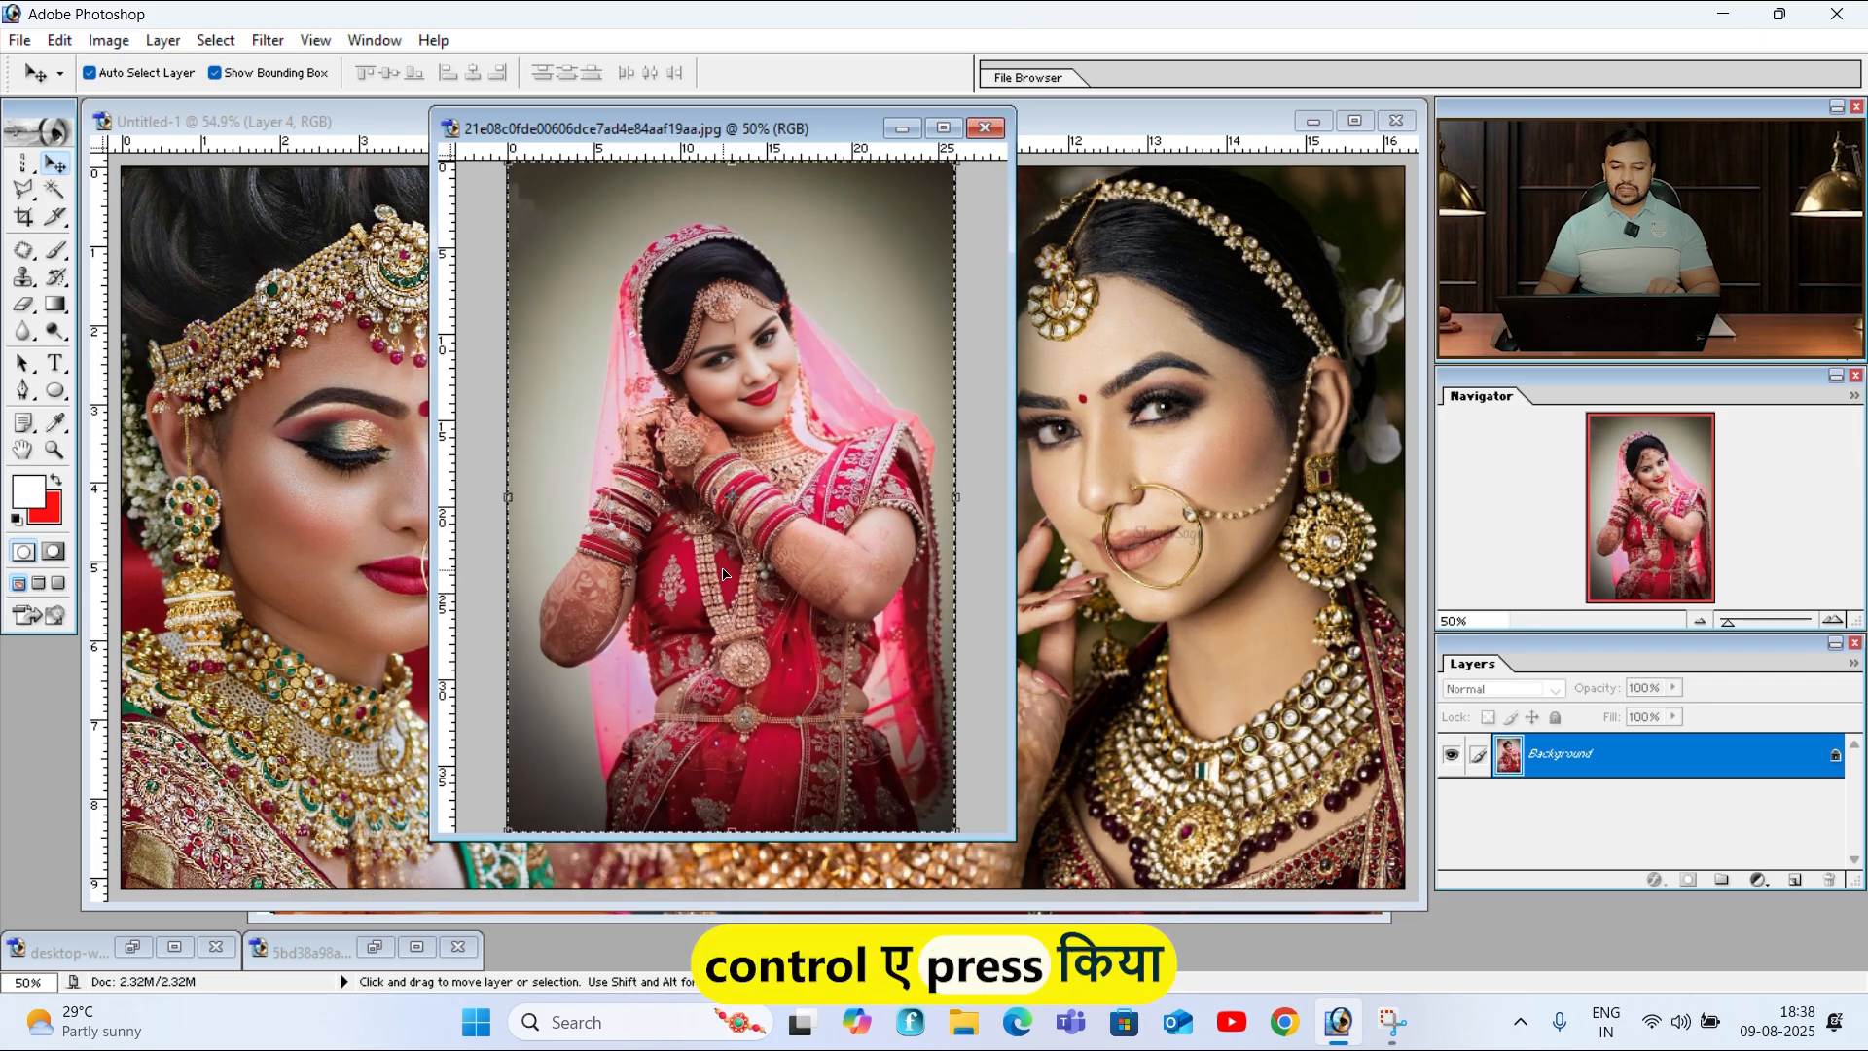
drag(723, 574, 522, 786)
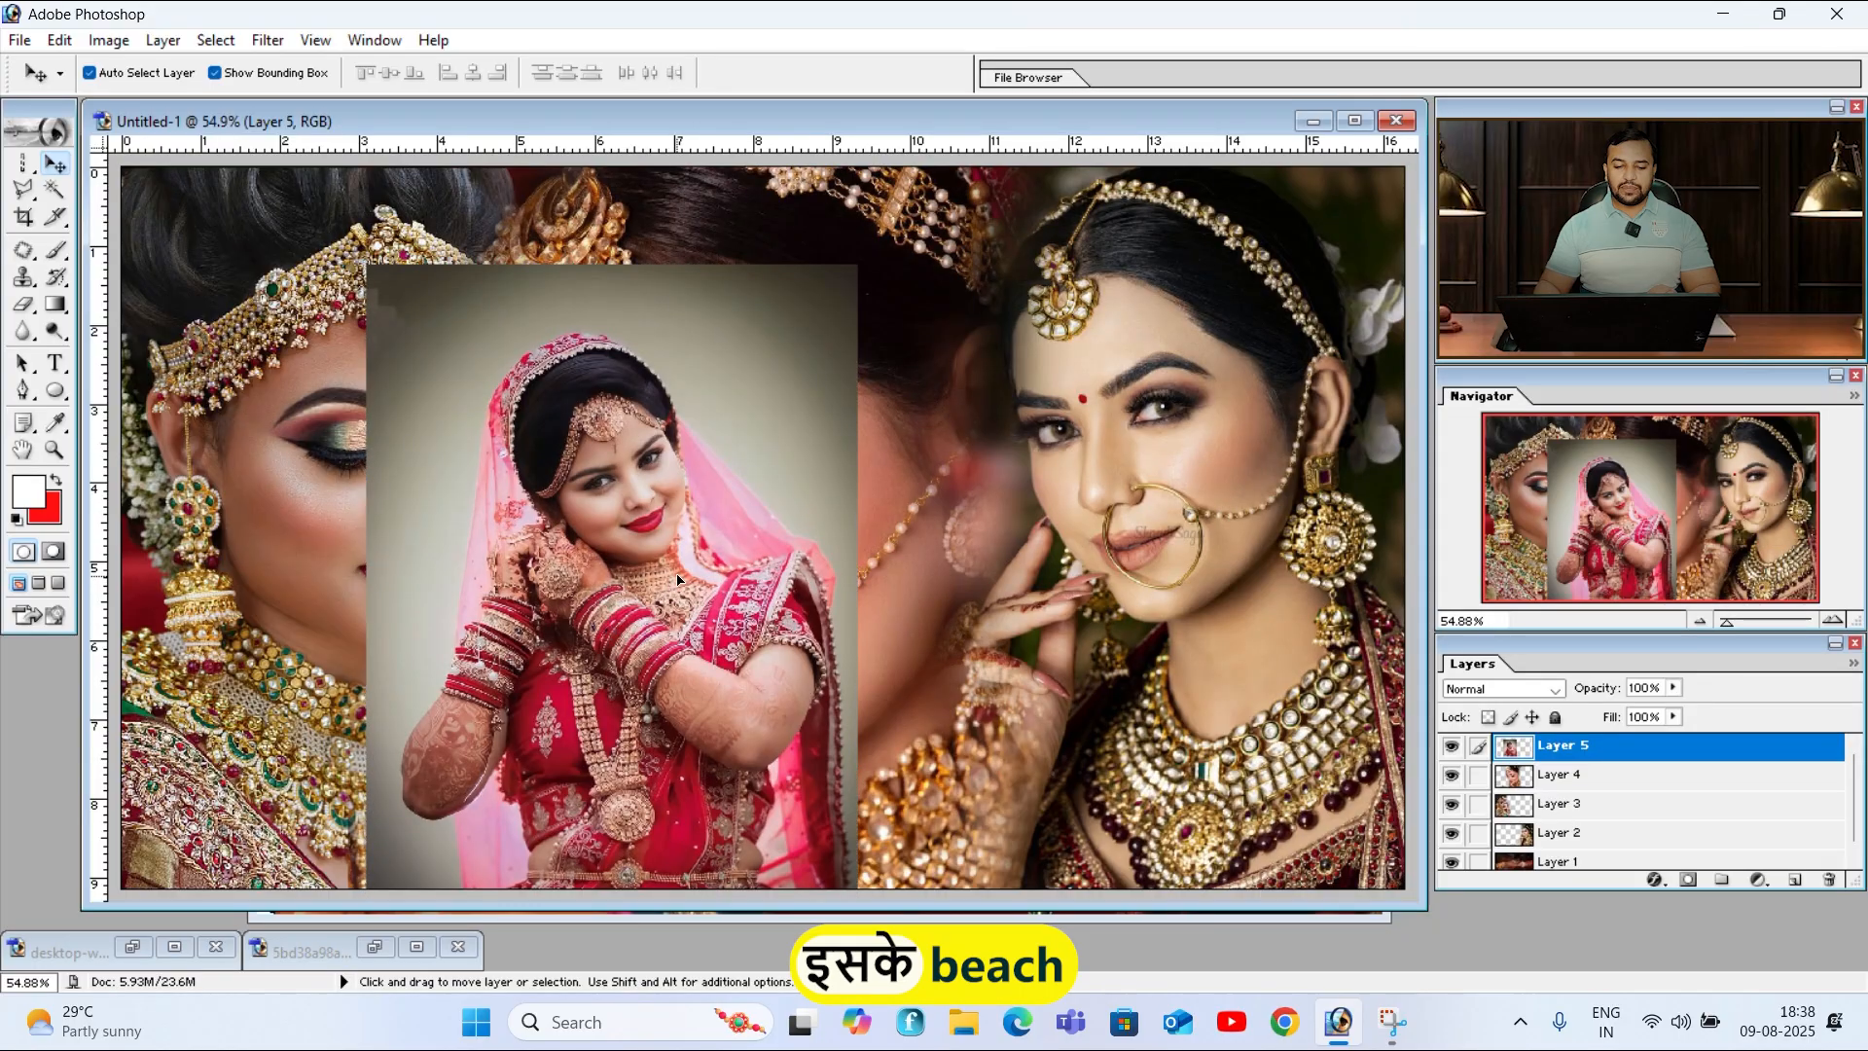
drag(700, 506, 589, 617)
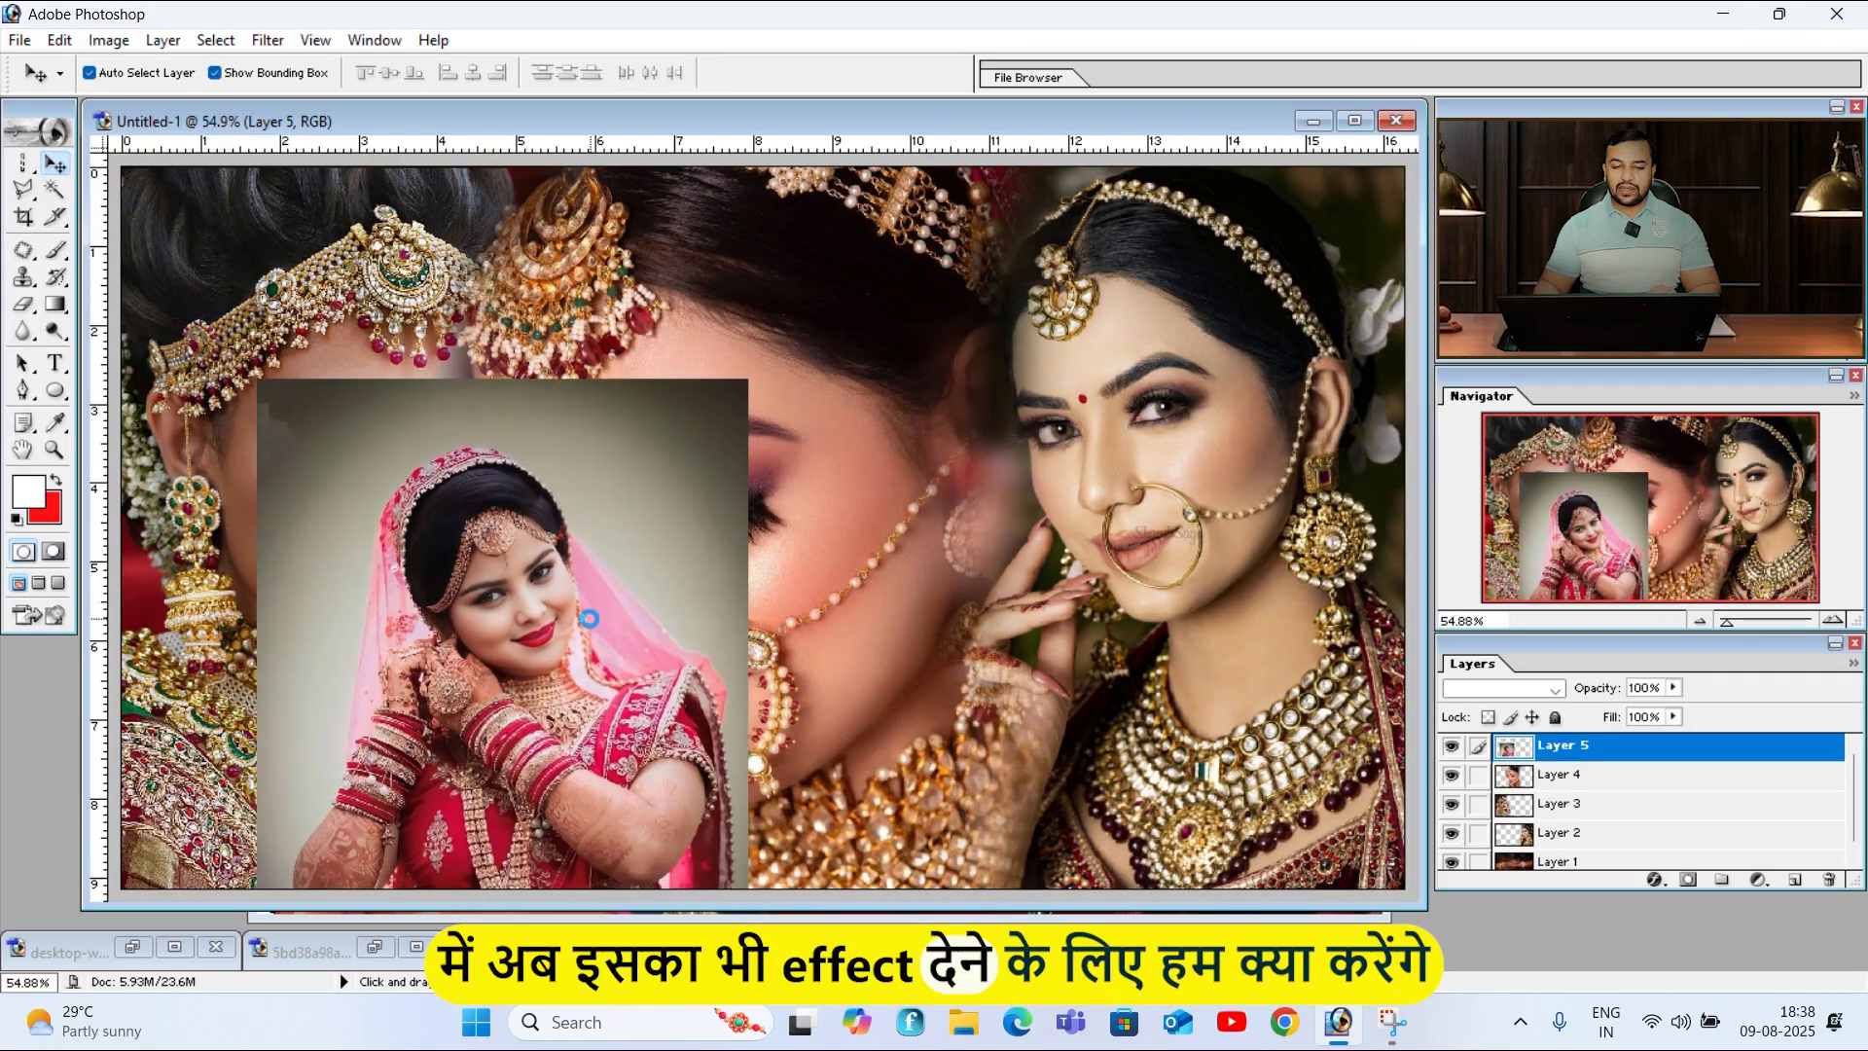
Step: Erase the grey backdrop around the Layer 5 bride and move her low in the collage between the centre and right portraits
key(e)
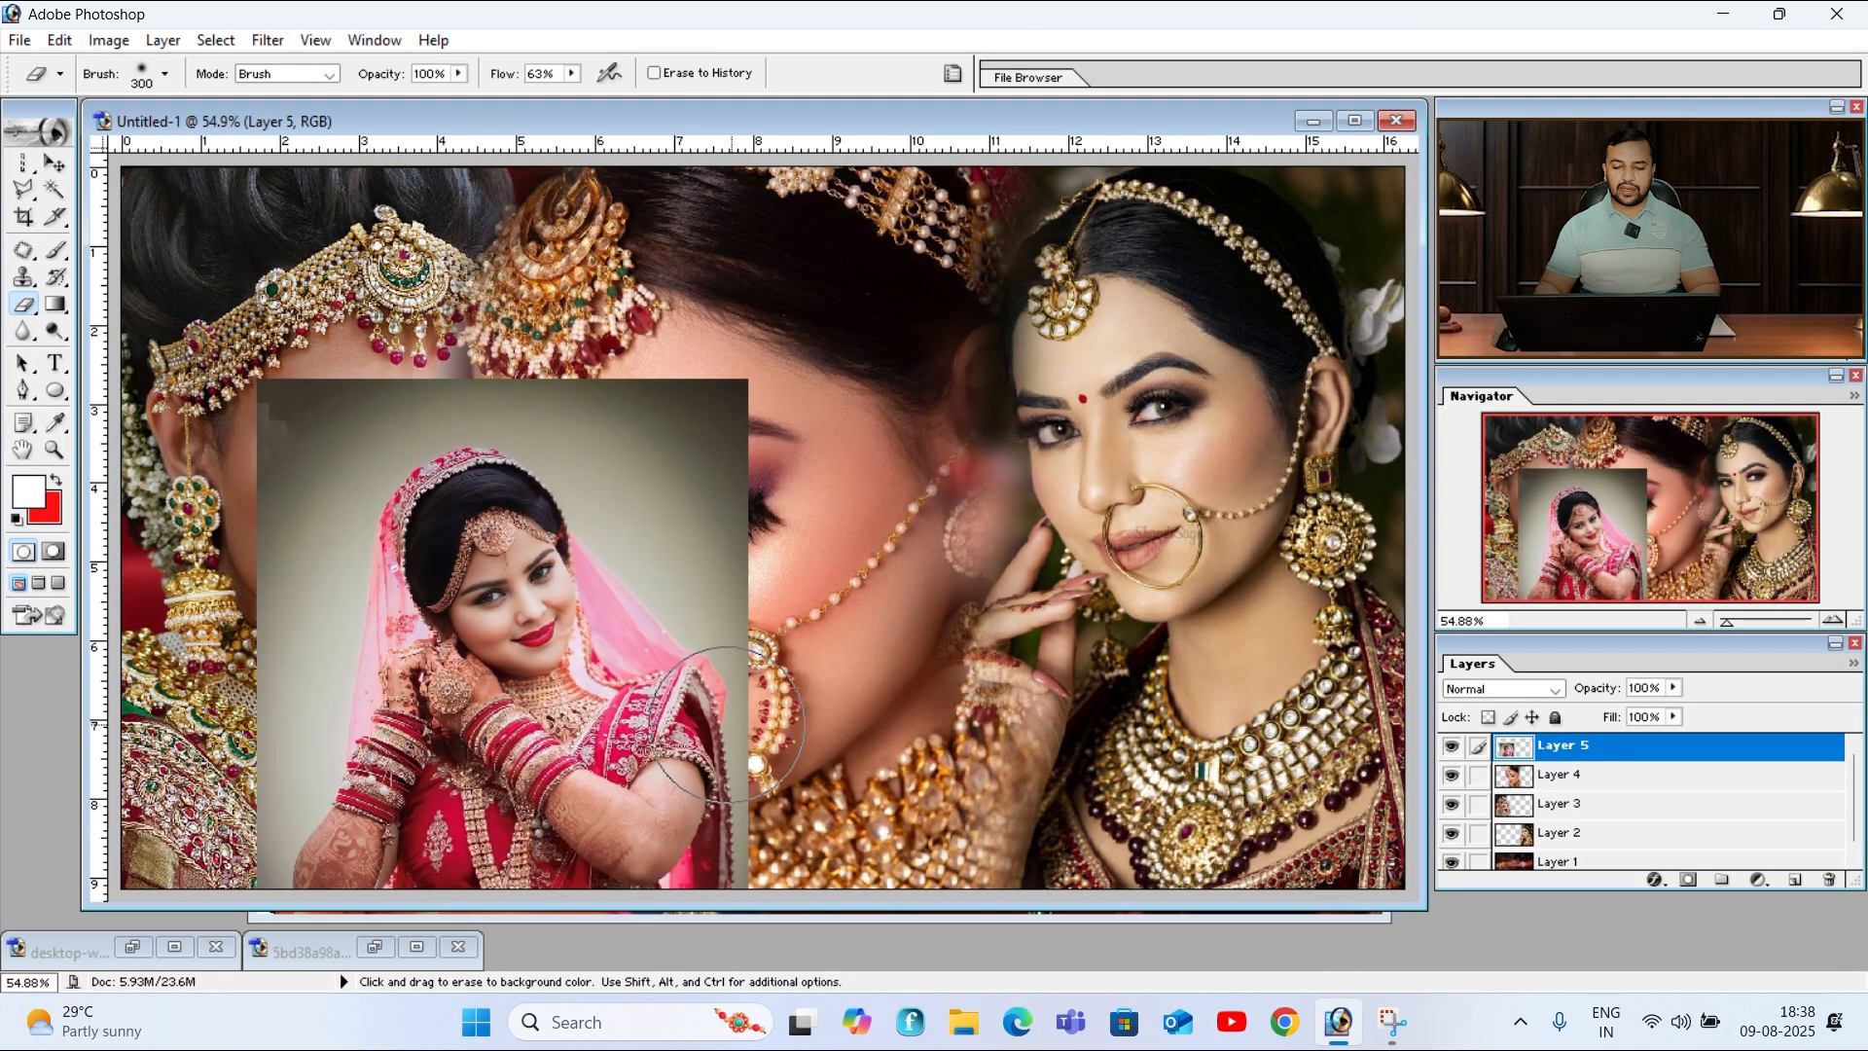
mouse_move(771, 686)
mouse_down()
mouse_move(724, 535)
mouse_move(660, 439)
mouse_move(721, 550)
mouse_move(636, 435)
mouse_move(692, 356)
mouse_move(648, 375)
mouse_move(498, 339)
mouse_move(346, 359)
mouse_move(317, 389)
mouse_move(257, 739)
mouse_move(296, 570)
mouse_move(394, 399)
mouse_up()
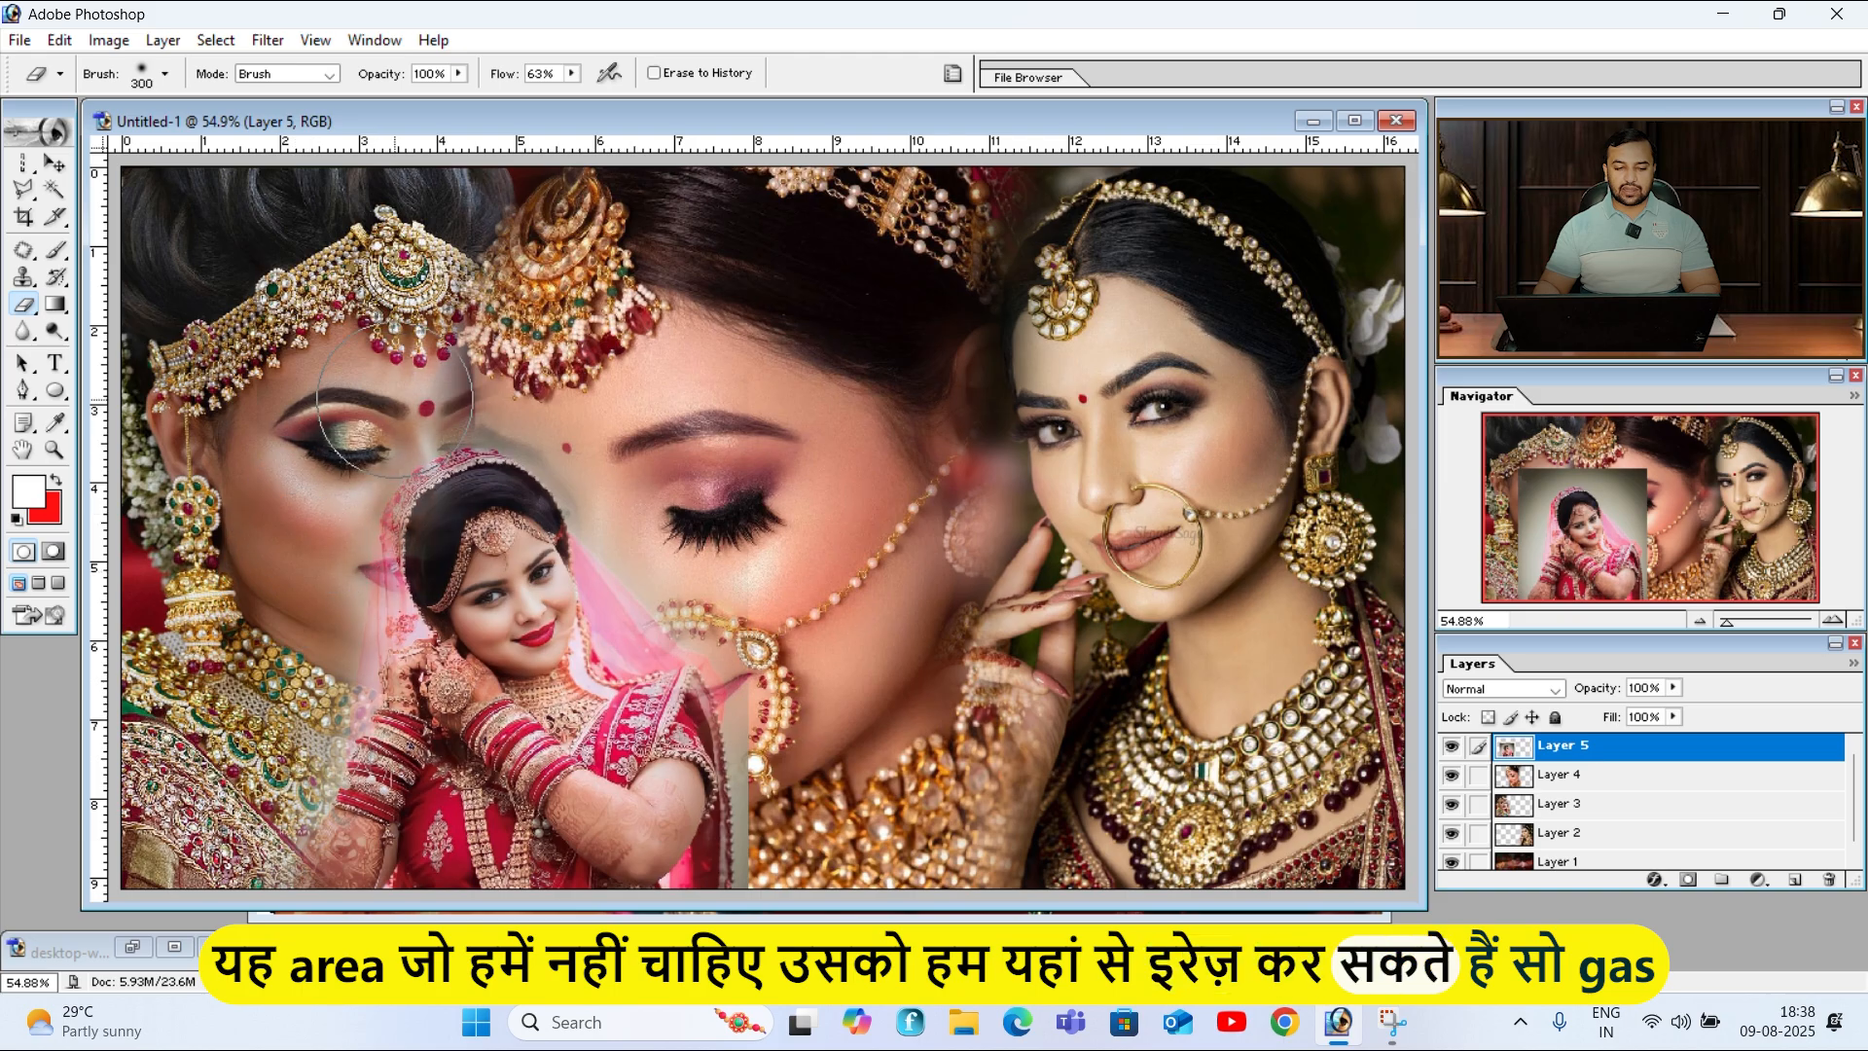
mouse_move(559, 394)
mouse_down()
mouse_move(798, 715)
mouse_move(812, 819)
mouse_move(790, 734)
mouse_move(788, 842)
mouse_up()
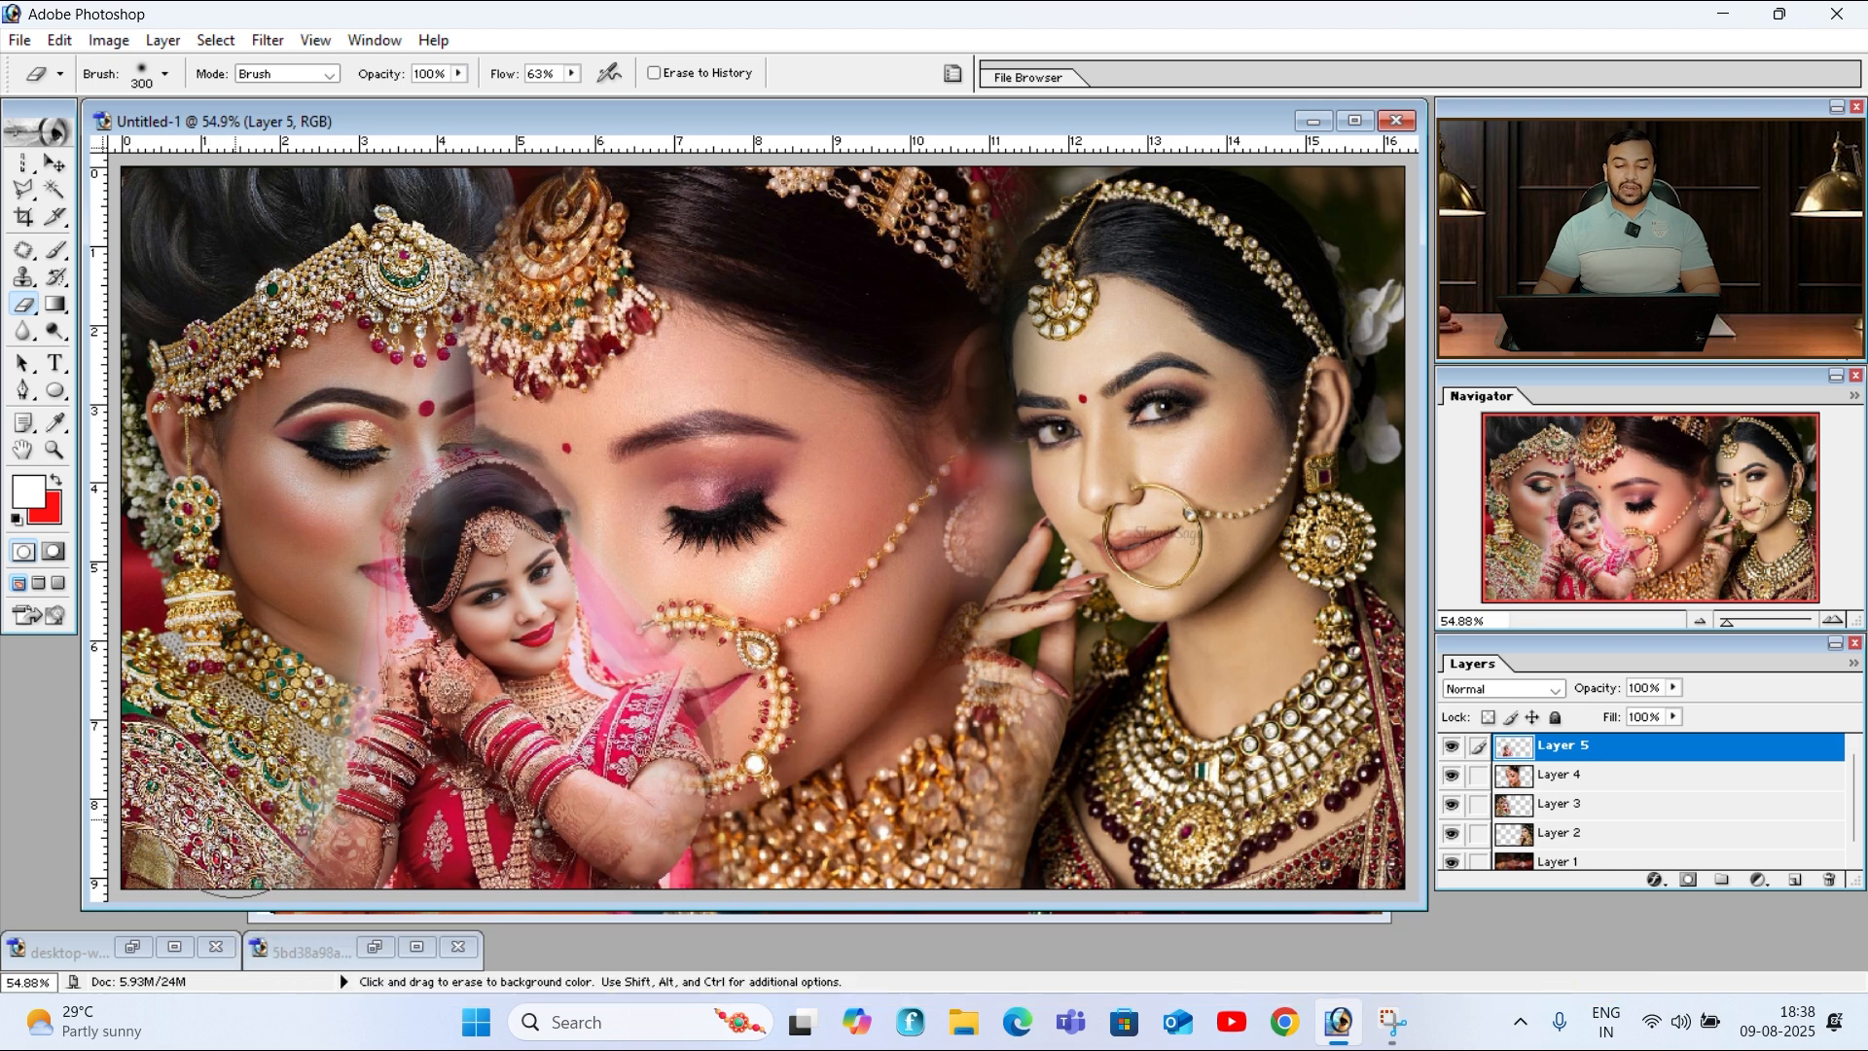
key(v)
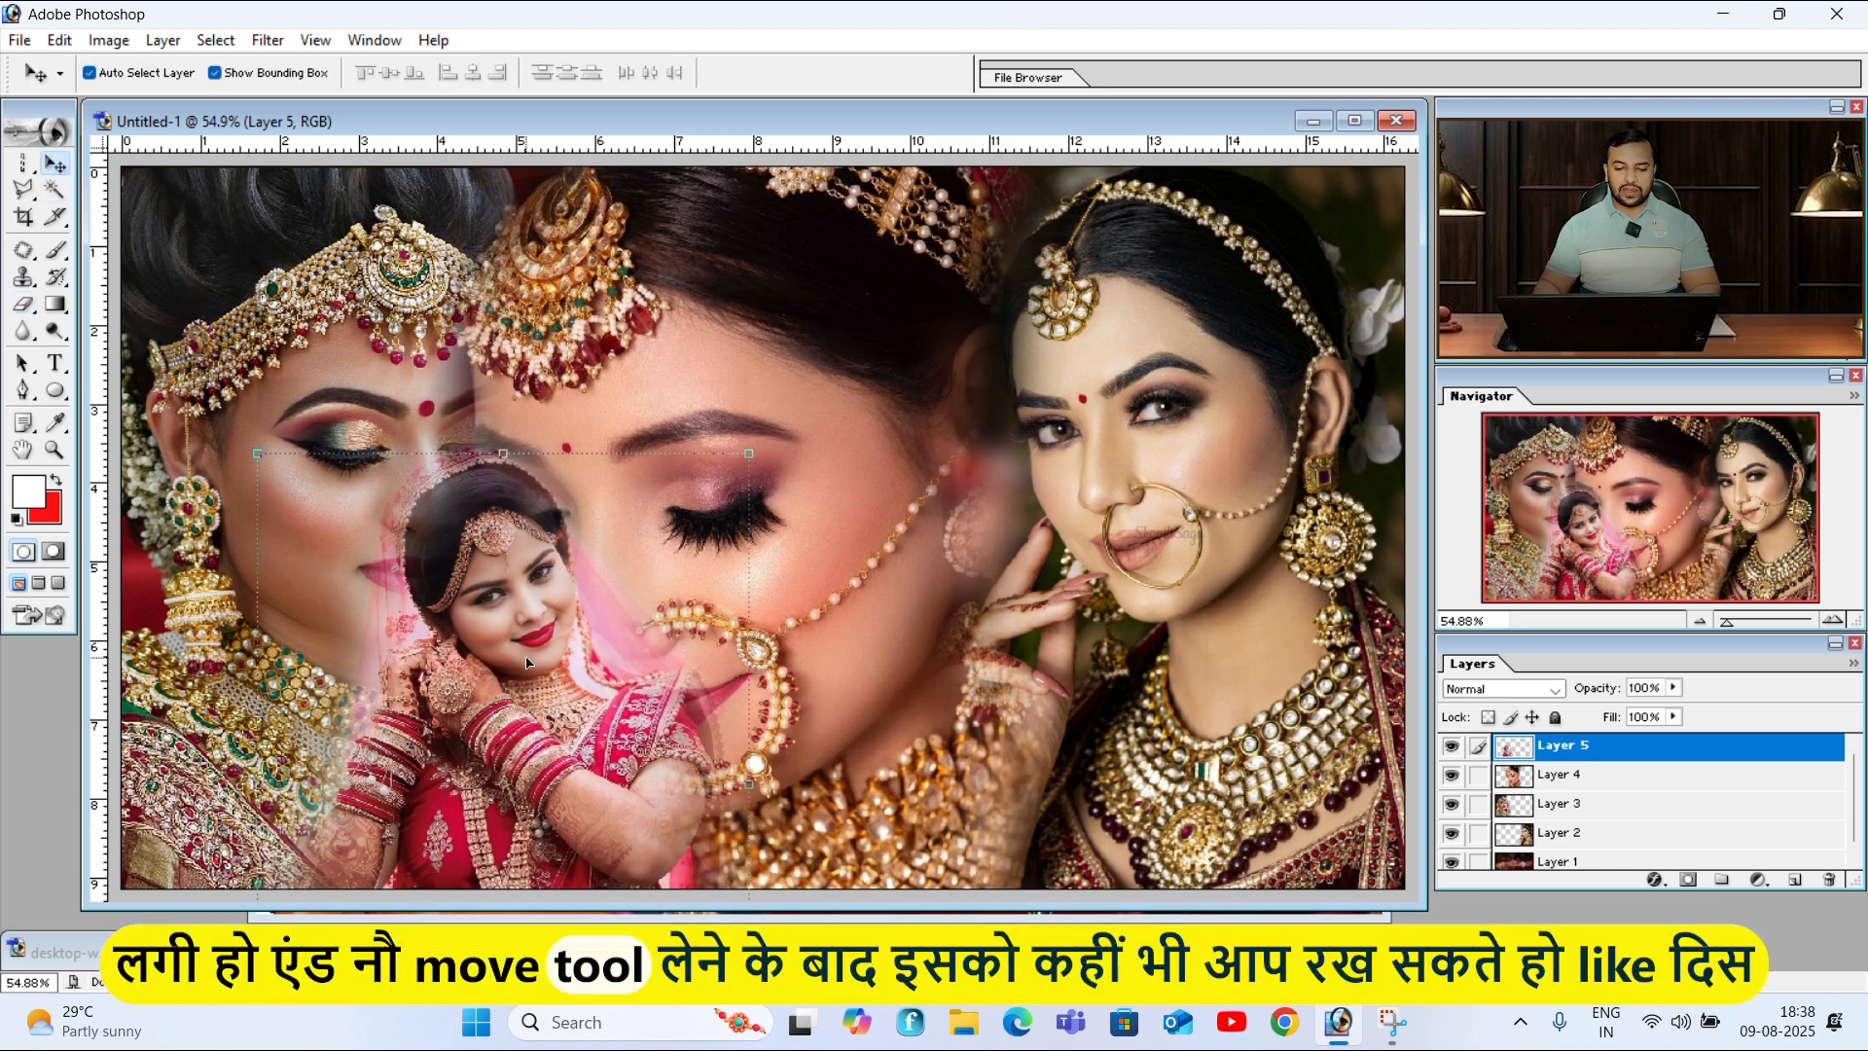
mouse_move(525, 663)
mouse_down()
mouse_move(715, 749)
mouse_move(1031, 798)
mouse_move(1044, 757)
mouse_move(1085, 751)
mouse_move(1067, 748)
mouse_up()
key(e)
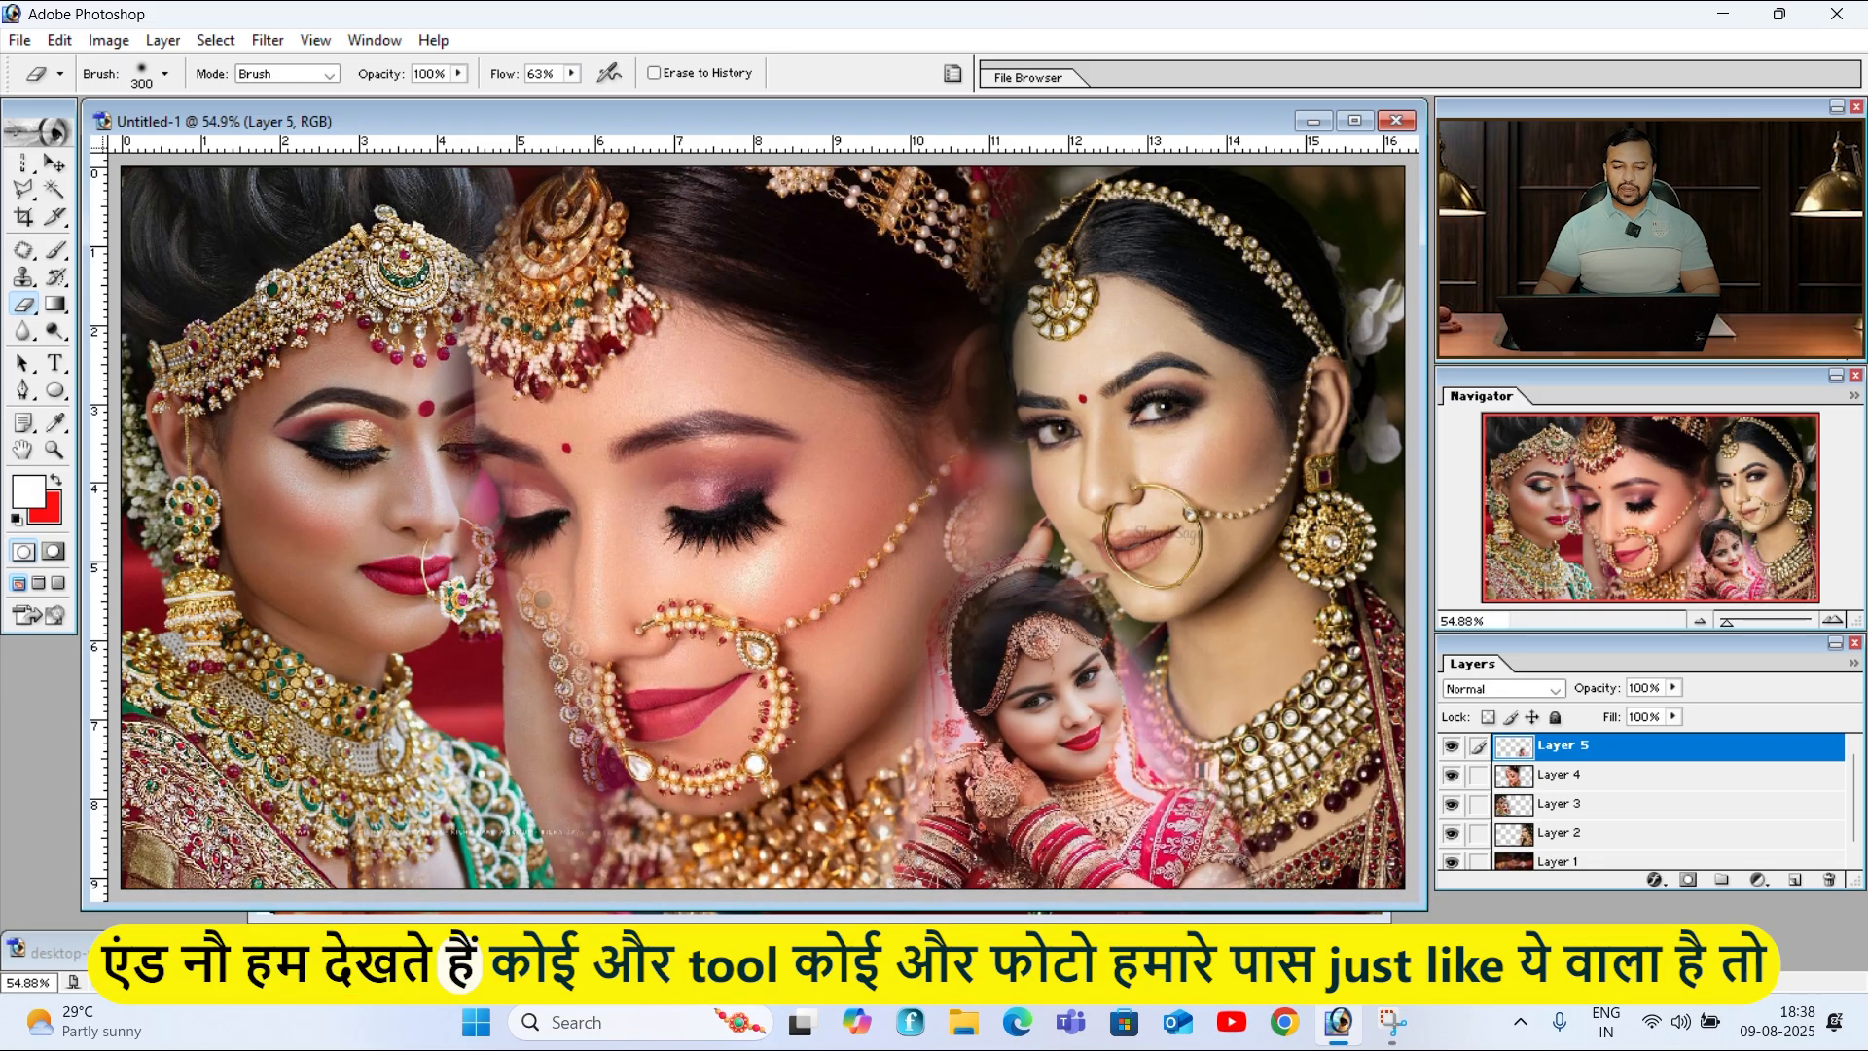
Step: Copy the 5bd38a98aa638 wallpaper portrait into Untitled-1, place it in the canvas's lower-left corner and scale it up slightly
key(ctrl+Tab)
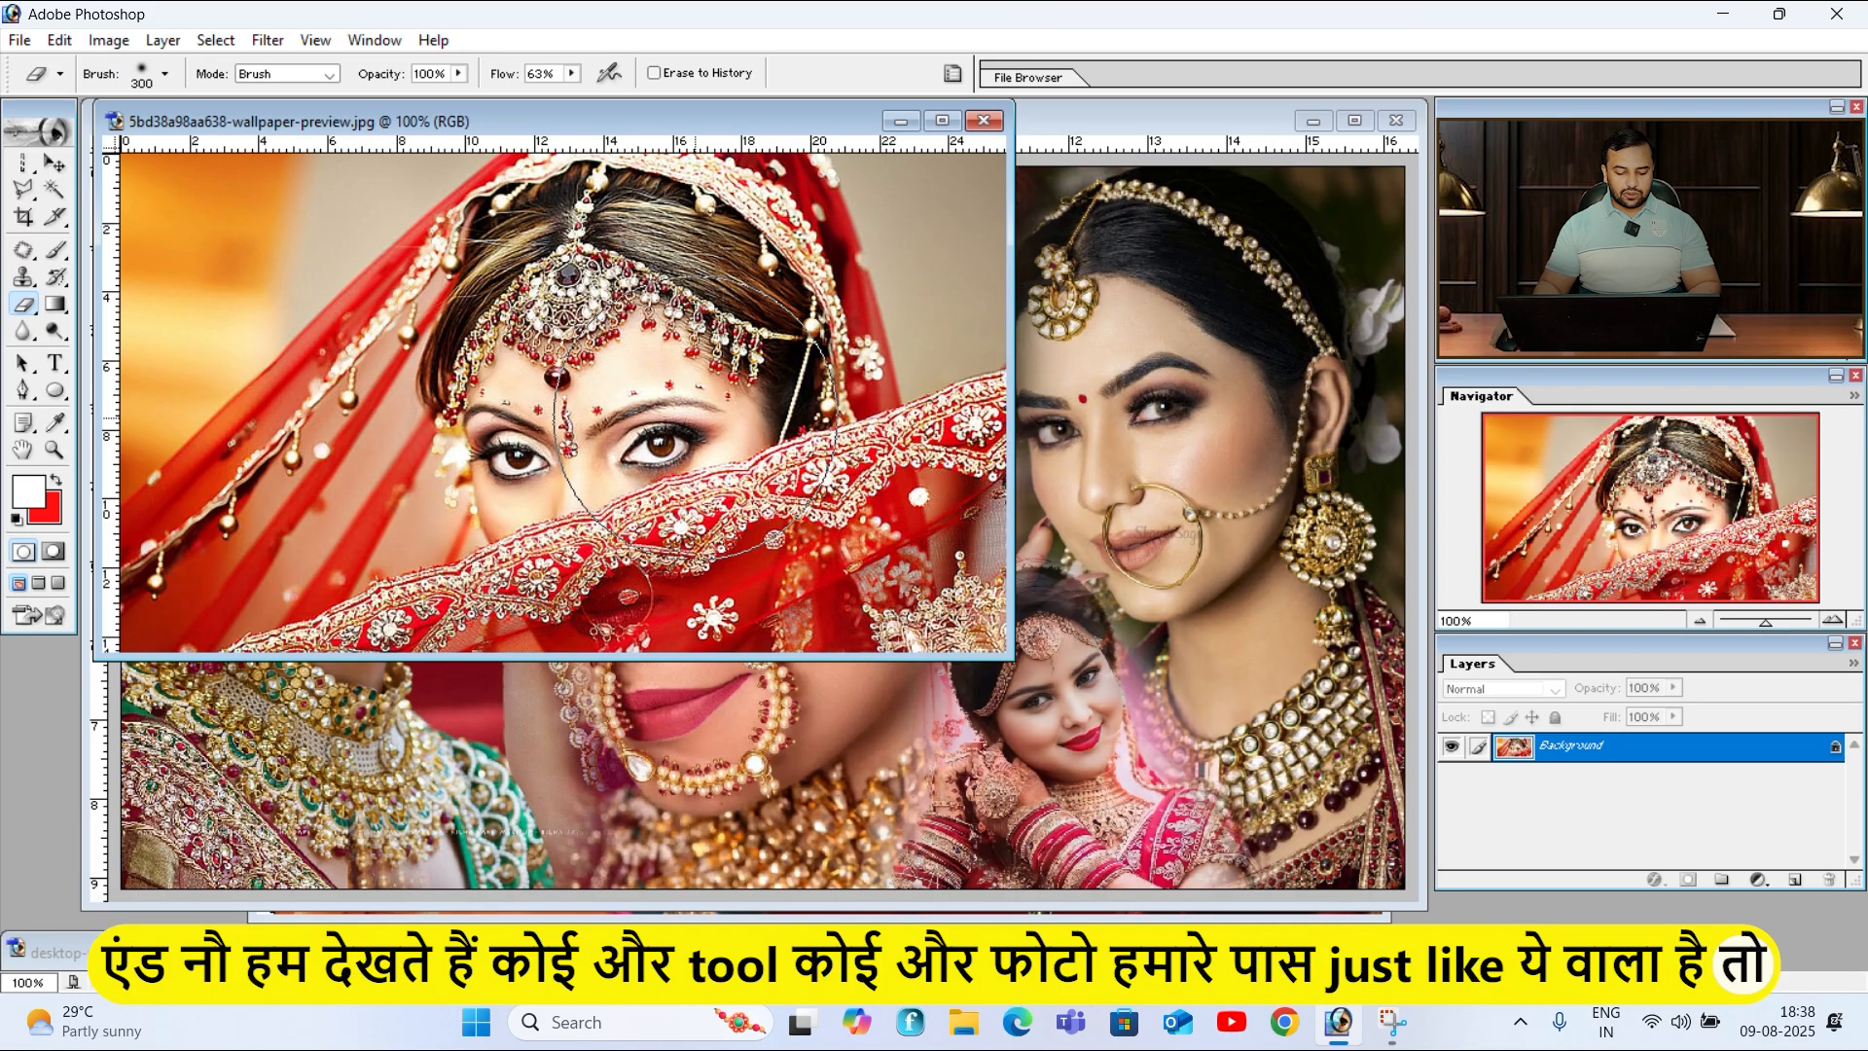
key(ctrl+a)
key(v)
mouse_move(701, 467)
mouse_down()
mouse_move(1111, 548)
mouse_move(611, 468)
mouse_move(457, 628)
mouse_move(433, 732)
mouse_move(297, 819)
mouse_up()
key(ctrl+t)
mouse_move(564, 687)
mouse_down()
mouse_move(633, 630)
mouse_move(615, 707)
mouse_move(638, 827)
mouse_move(632, 717)
mouse_move(559, 681)
mouse_move(545, 622)
mouse_move(584, 613)
mouse_move(647, 769)
mouse_up()
key(Return)
Step: Erase the top and side edges of the Layer 6 veiled bride so she blends into the portraits behind
key(e)
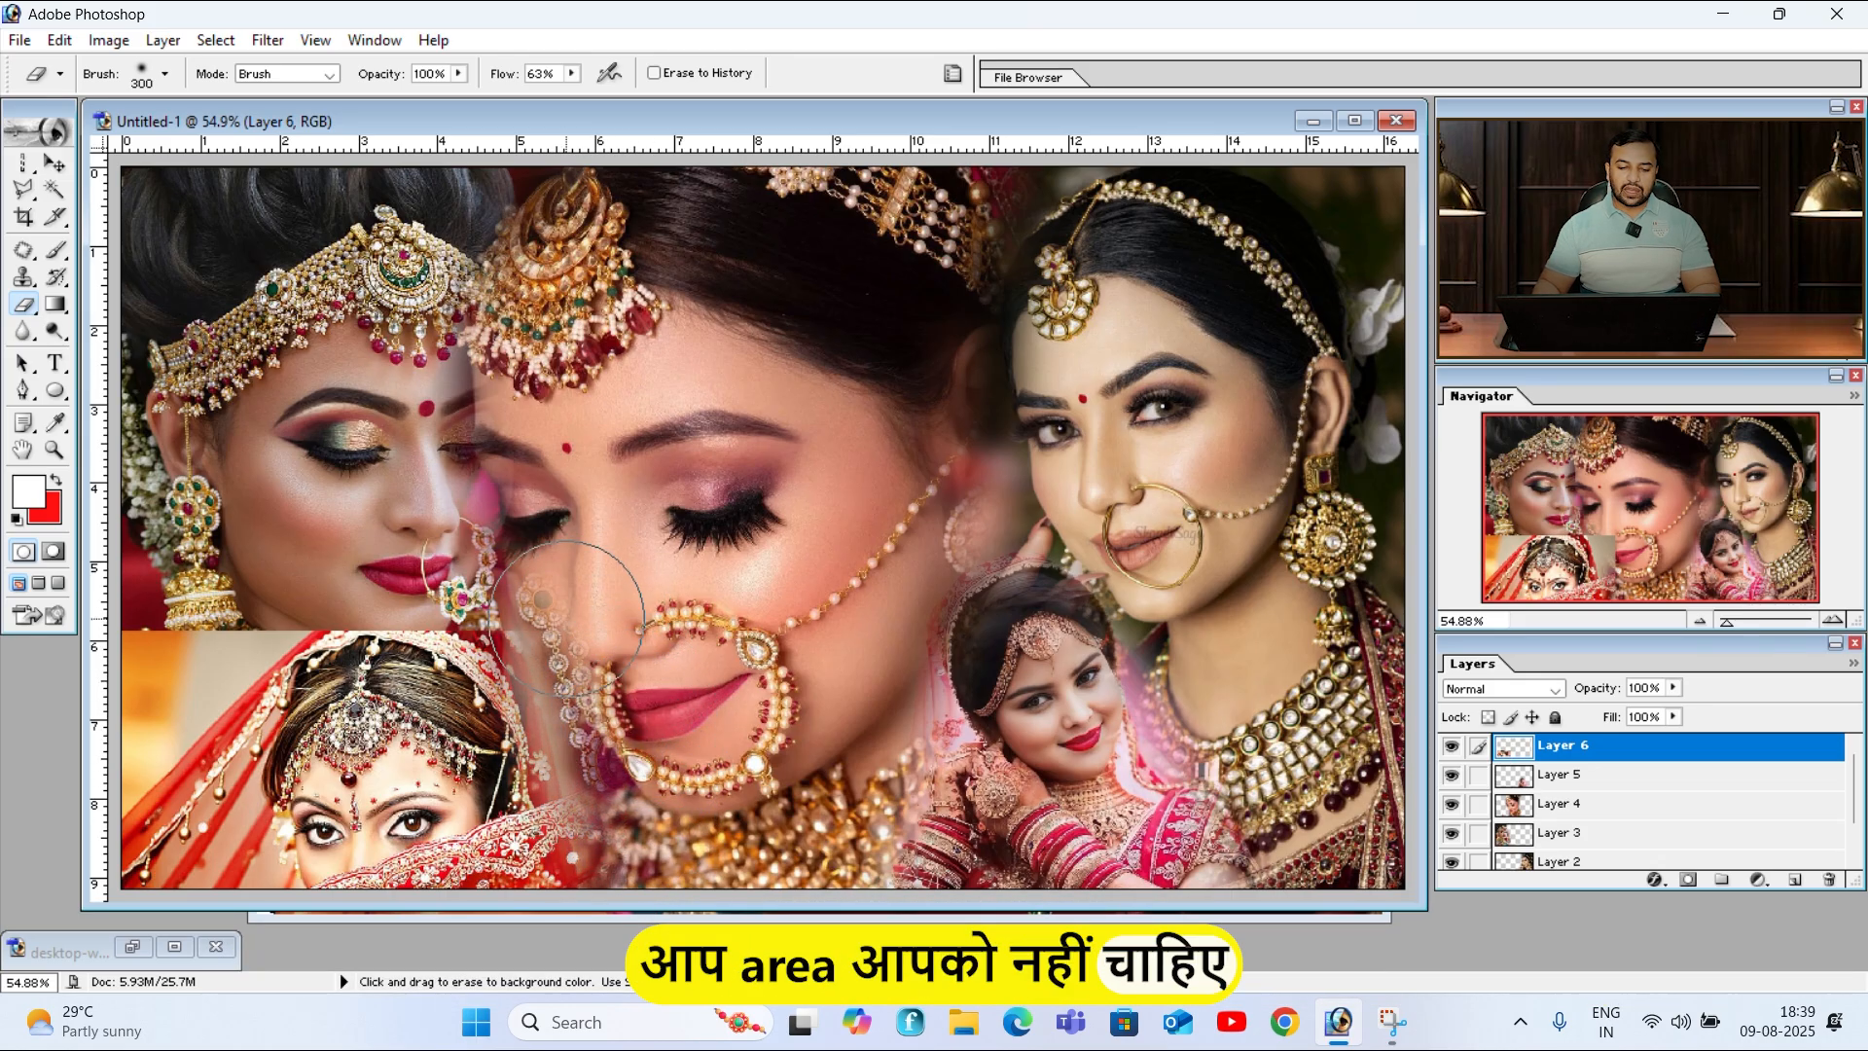
mouse_move(567, 619)
mouse_down()
mouse_move(401, 554)
mouse_move(243, 623)
mouse_move(175, 725)
mouse_up()
mouse_move(105, 778)
mouse_down()
mouse_move(243, 627)
mouse_move(348, 561)
mouse_move(312, 587)
mouse_move(489, 594)
mouse_move(460, 579)
mouse_move(635, 723)
mouse_move(621, 821)
mouse_up()
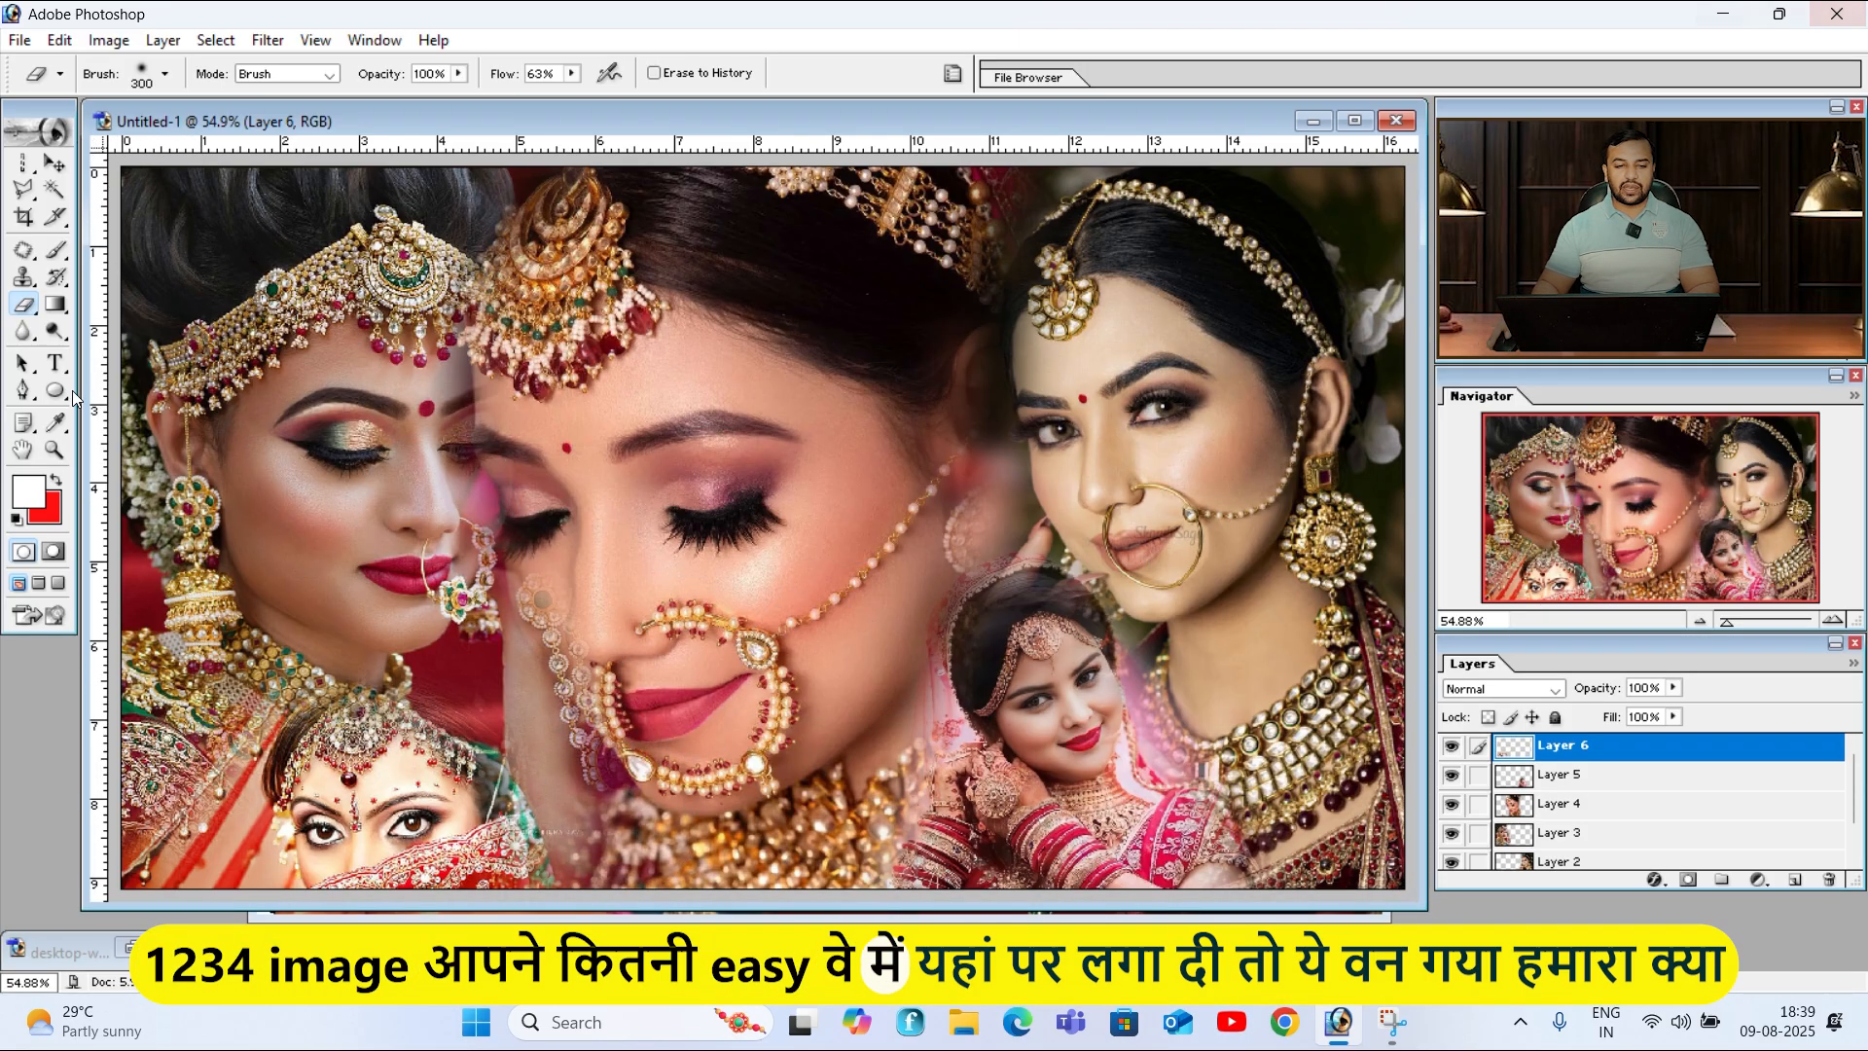
Step: Shift the centre bride portrait on Layer 4 slightly to the right
click(53, 163)
mouse_move(747, 423)
mouse_down()
mouse_move(790, 415)
mouse_move(787, 449)
mouse_move(781, 433)
mouse_up()
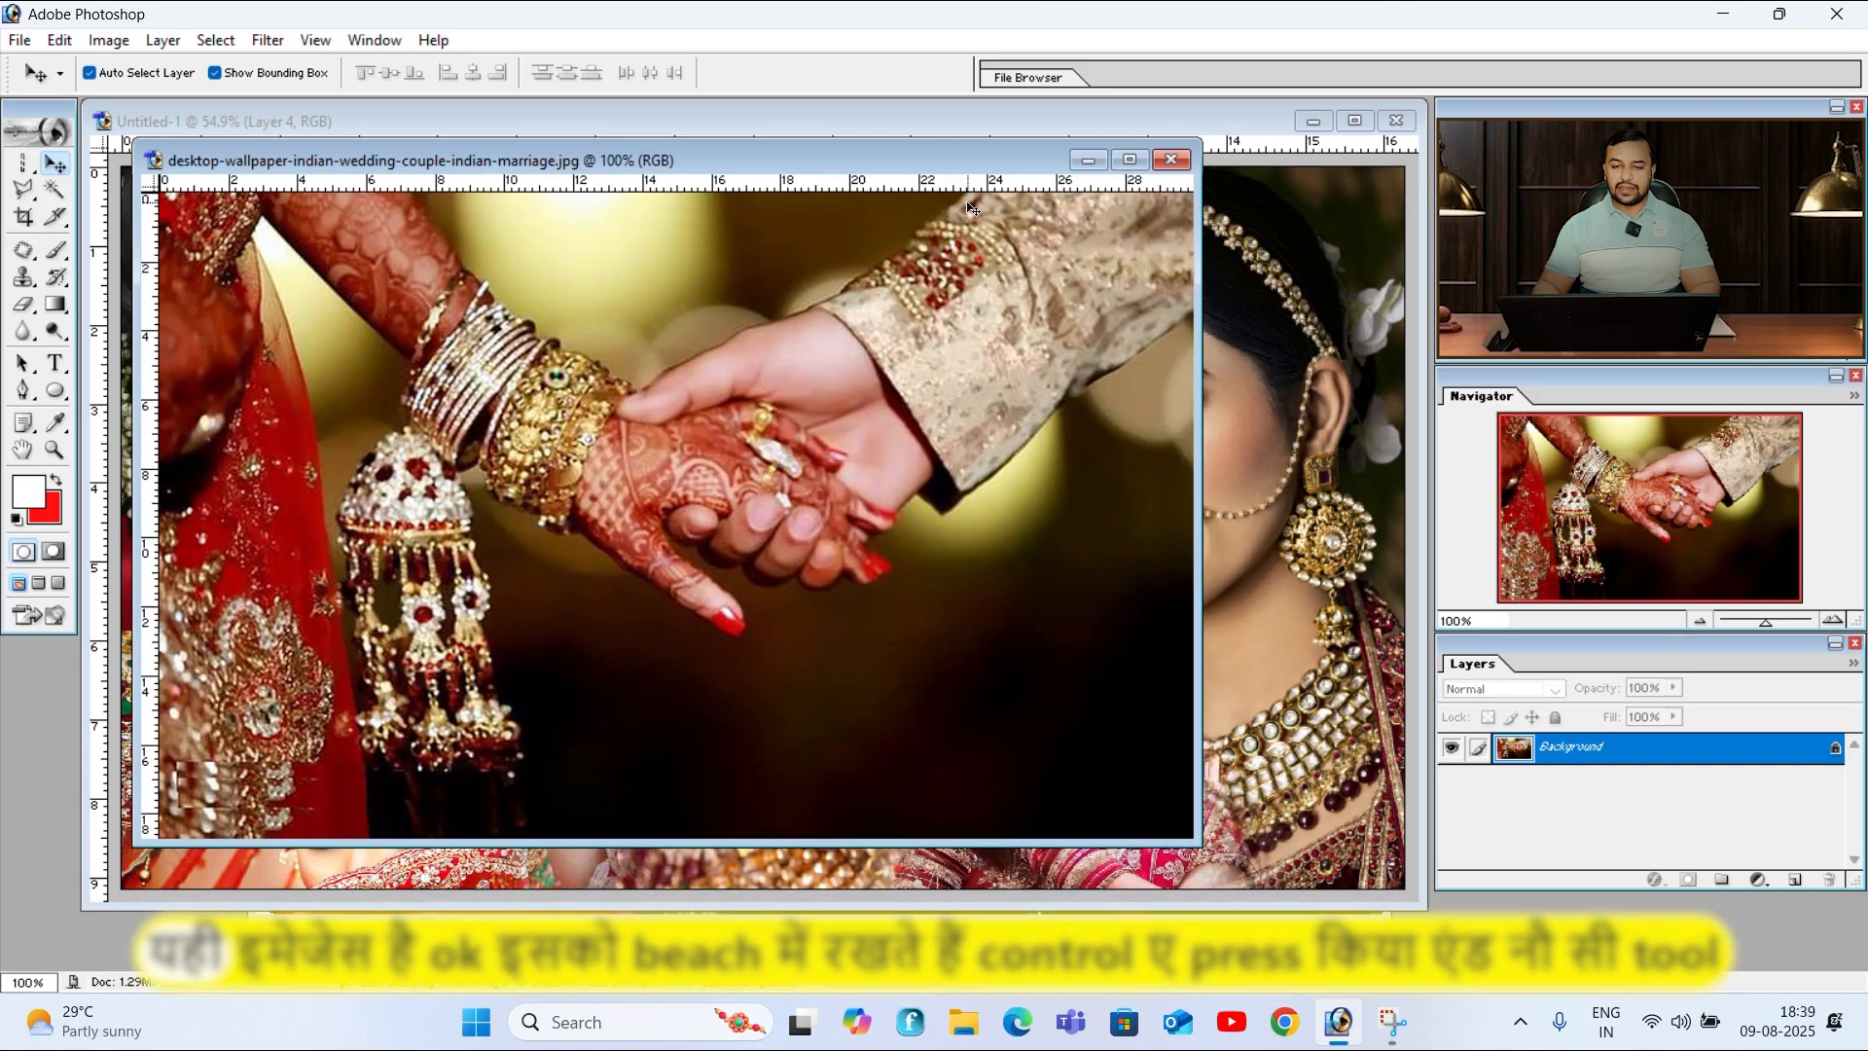
Step: Copy the whole Indian wedding couple hand-holding photo into Untitled-1 and position it at the bottom centre between the two small brides
drag(895, 171, 1048, 175)
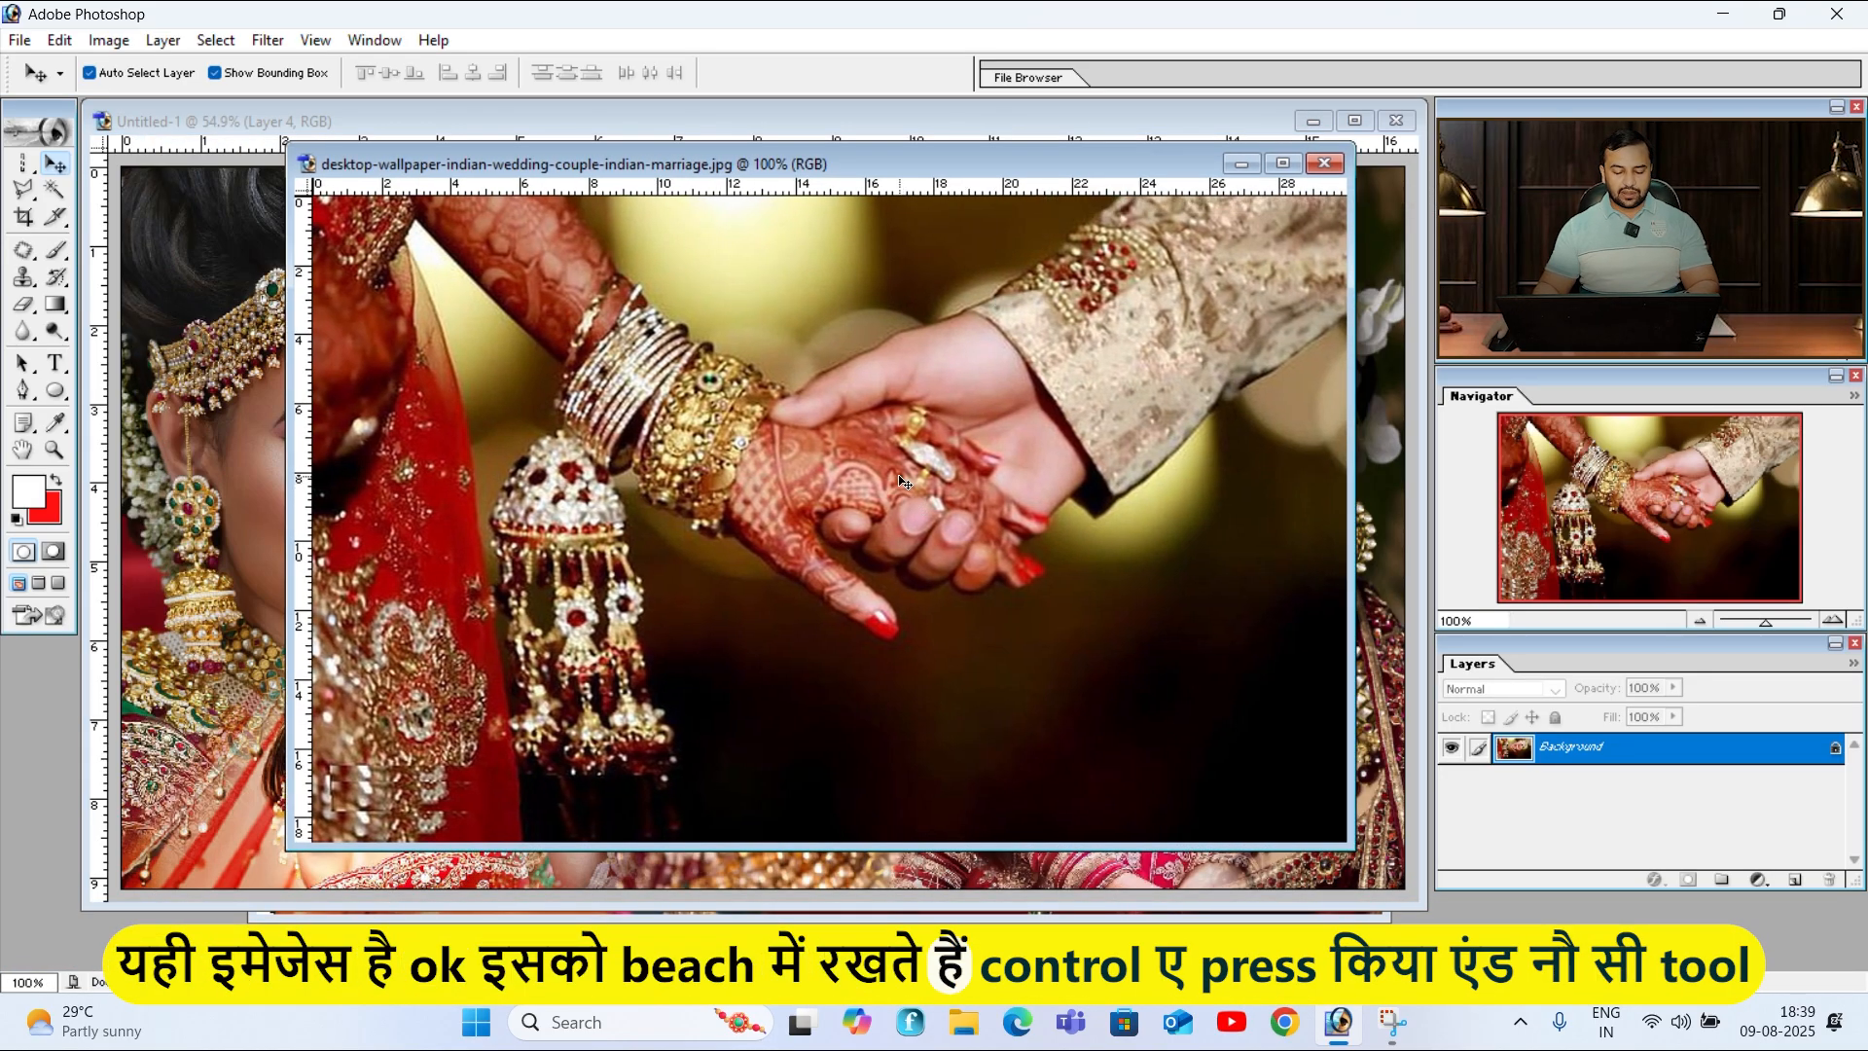
key(ctrl+a)
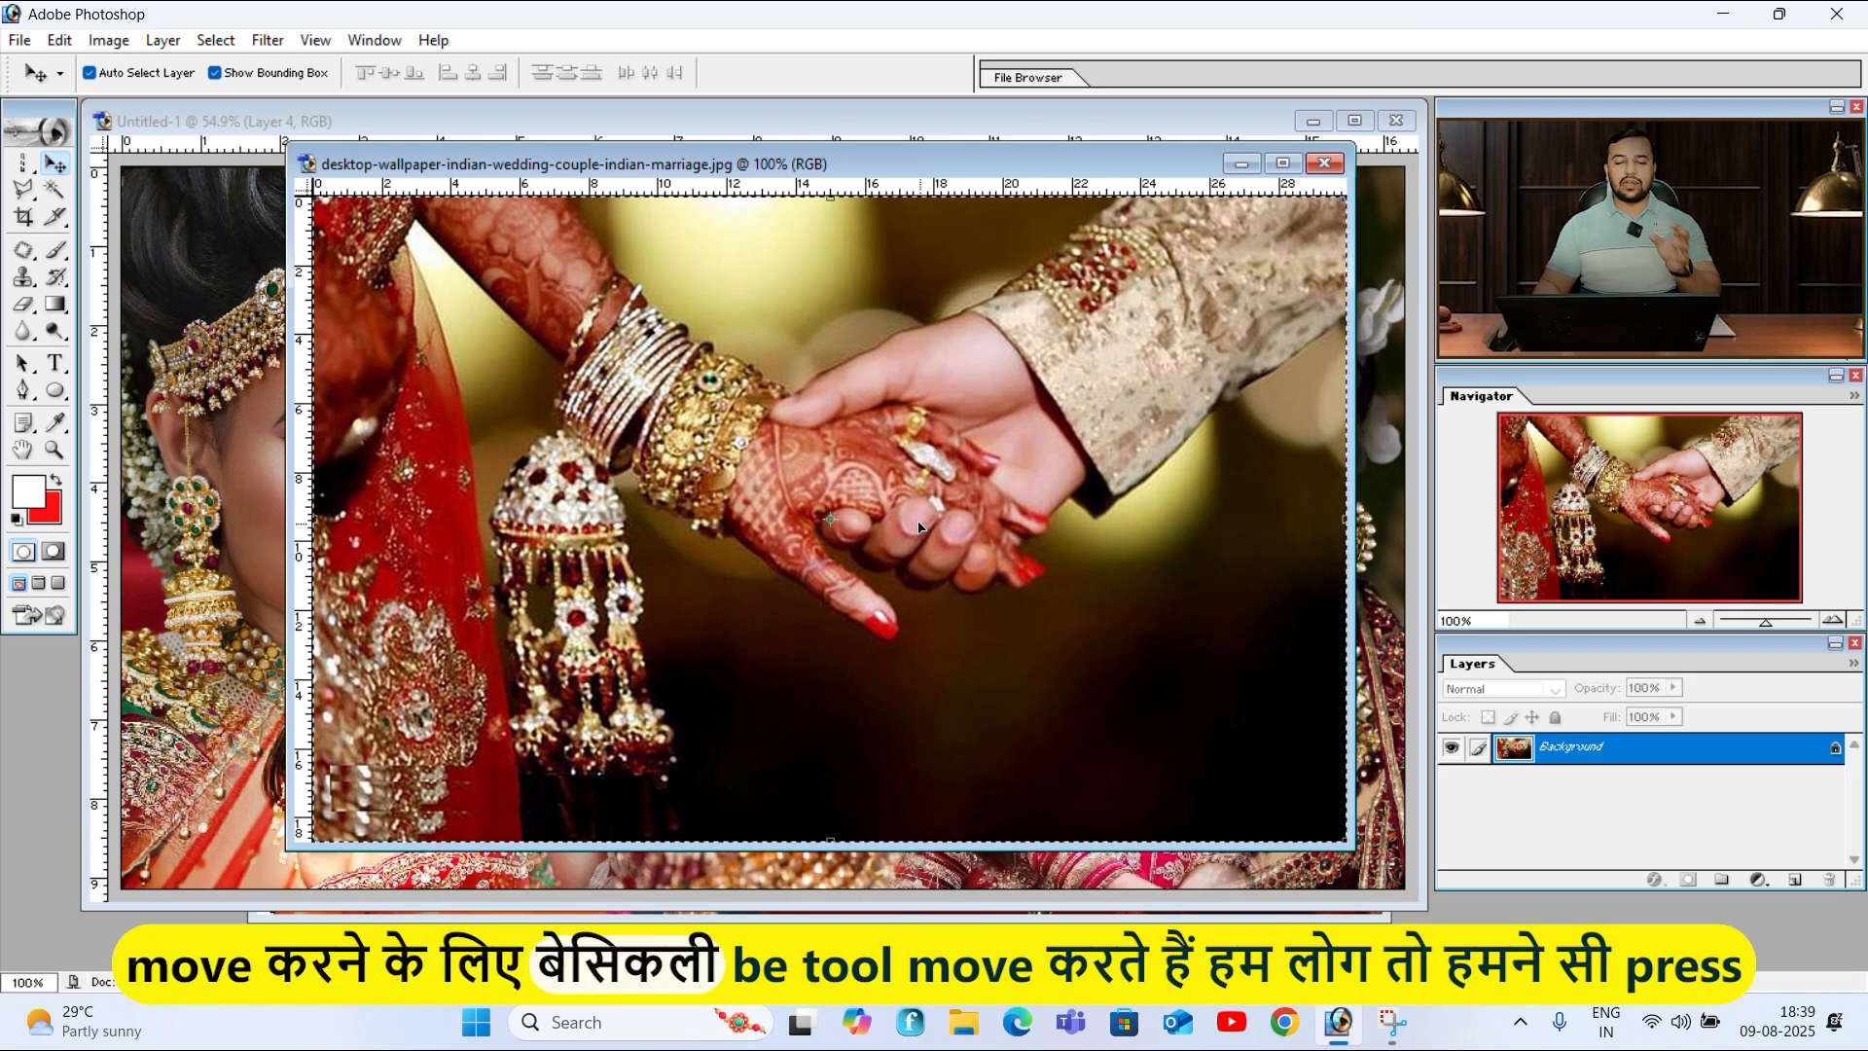
drag(846, 171, 1051, 185)
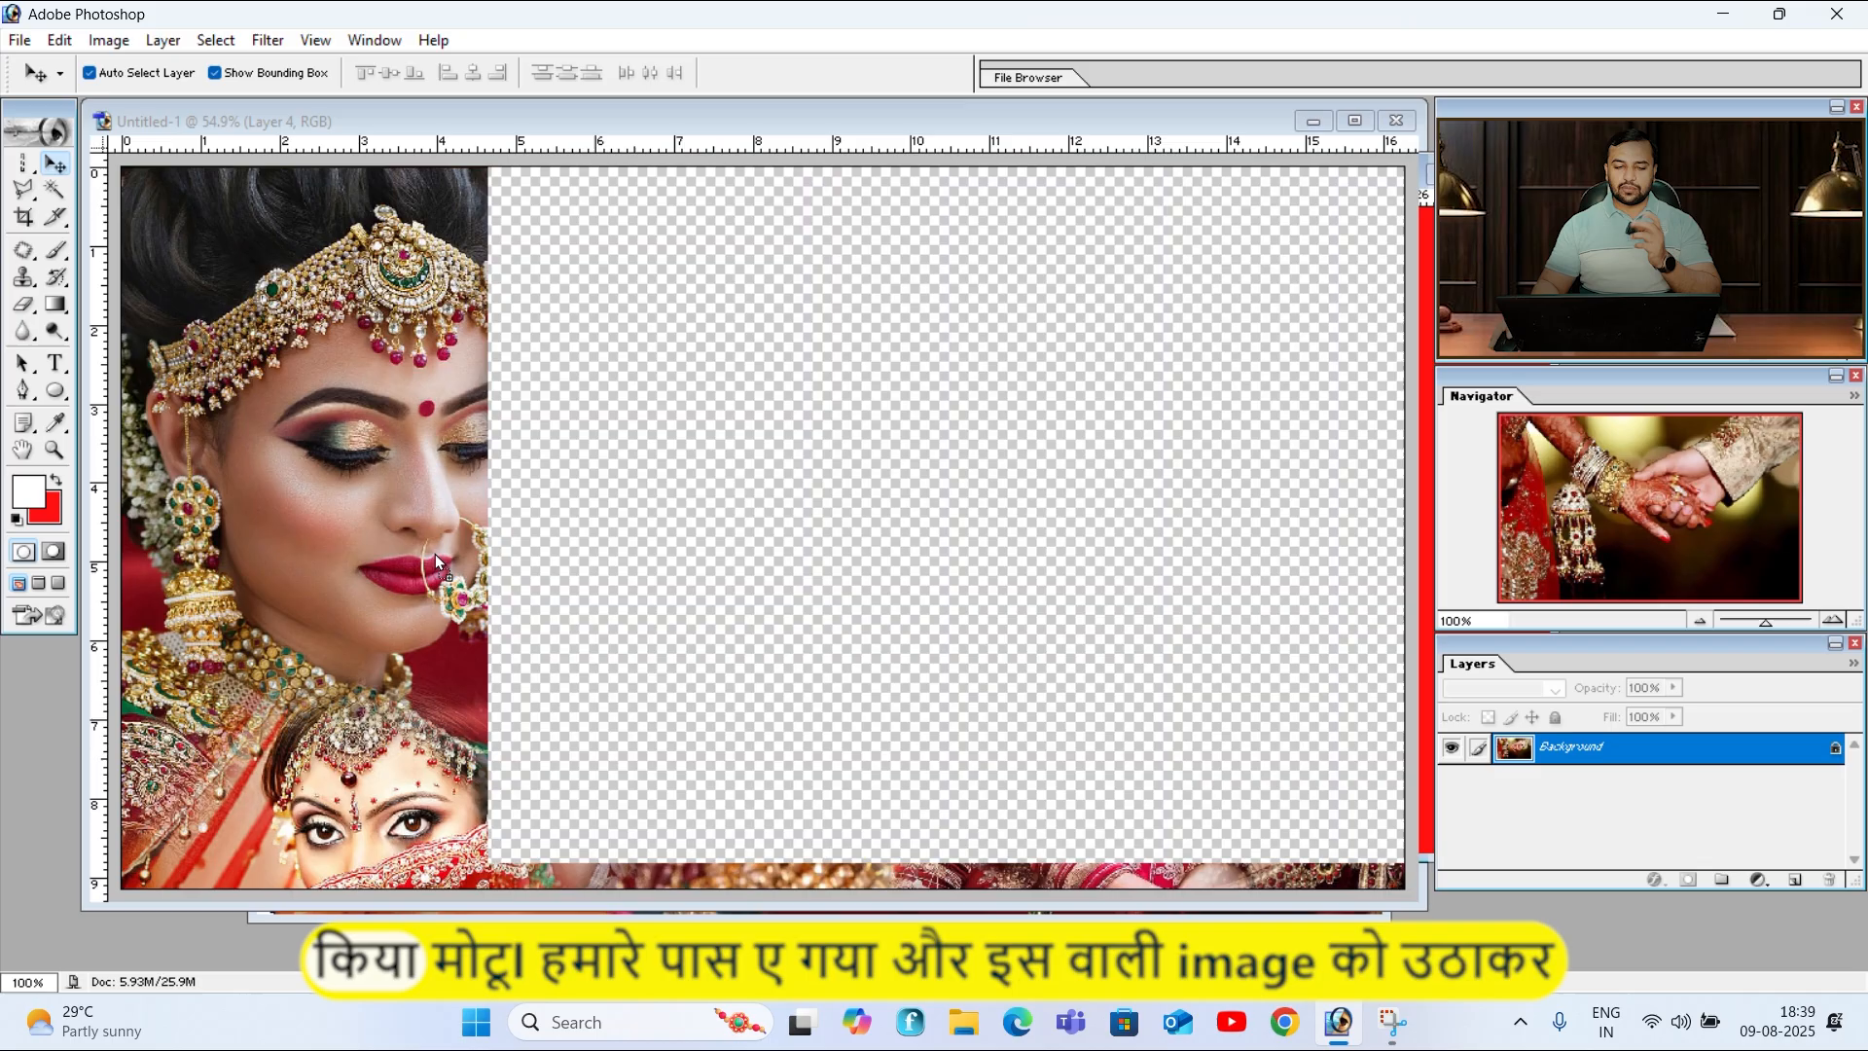
key(ctrl+v)
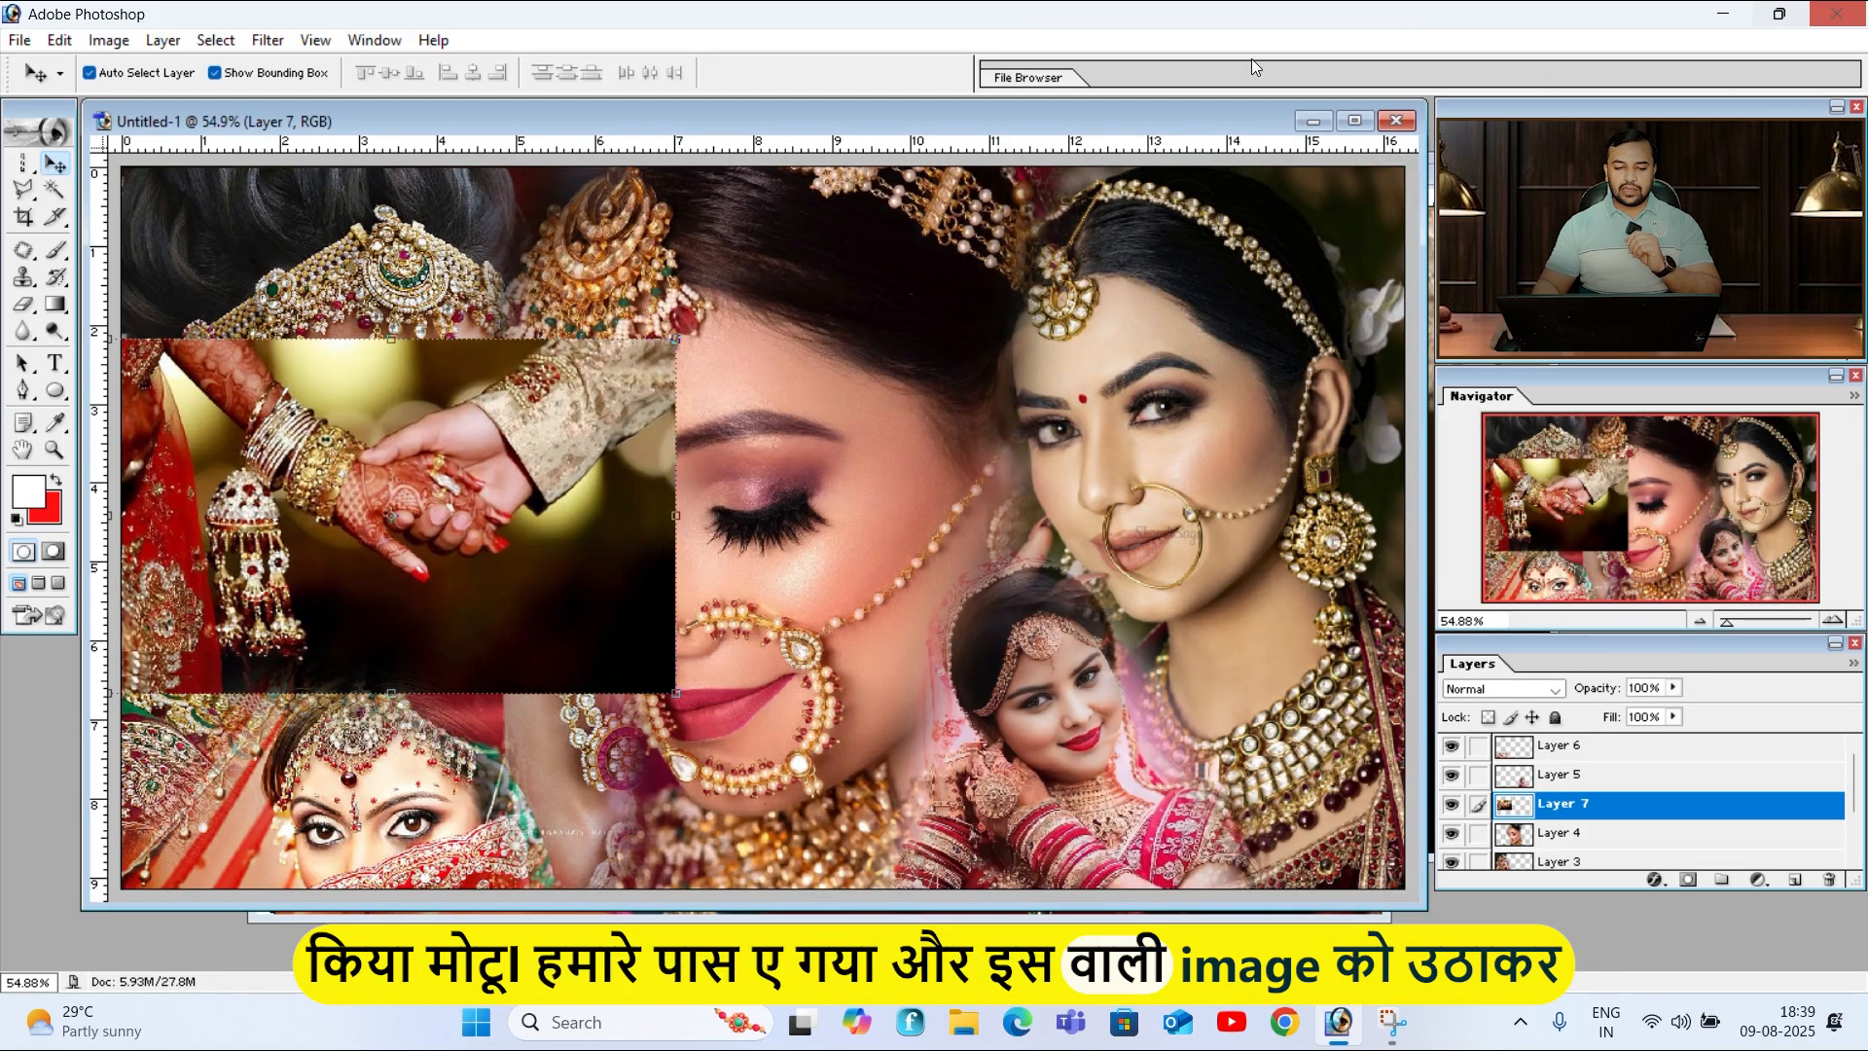
drag(389, 598, 689, 805)
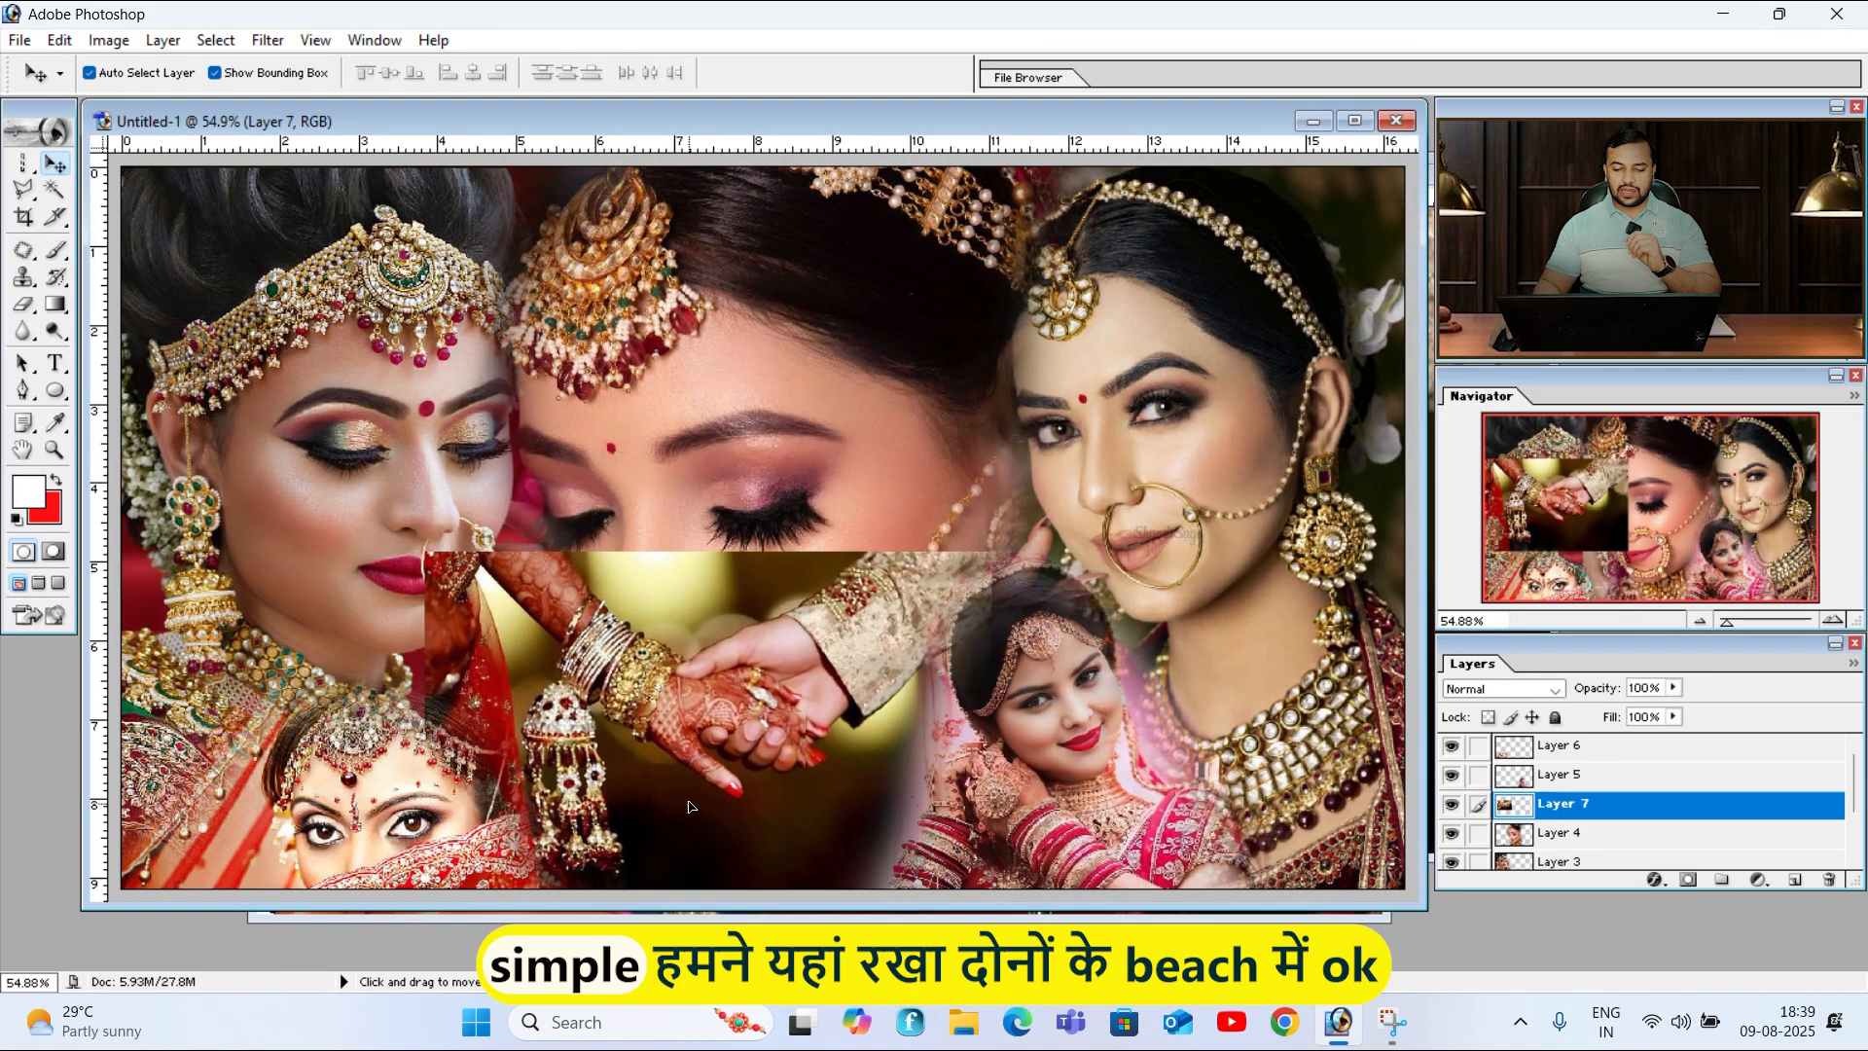
key(ctrl+z)
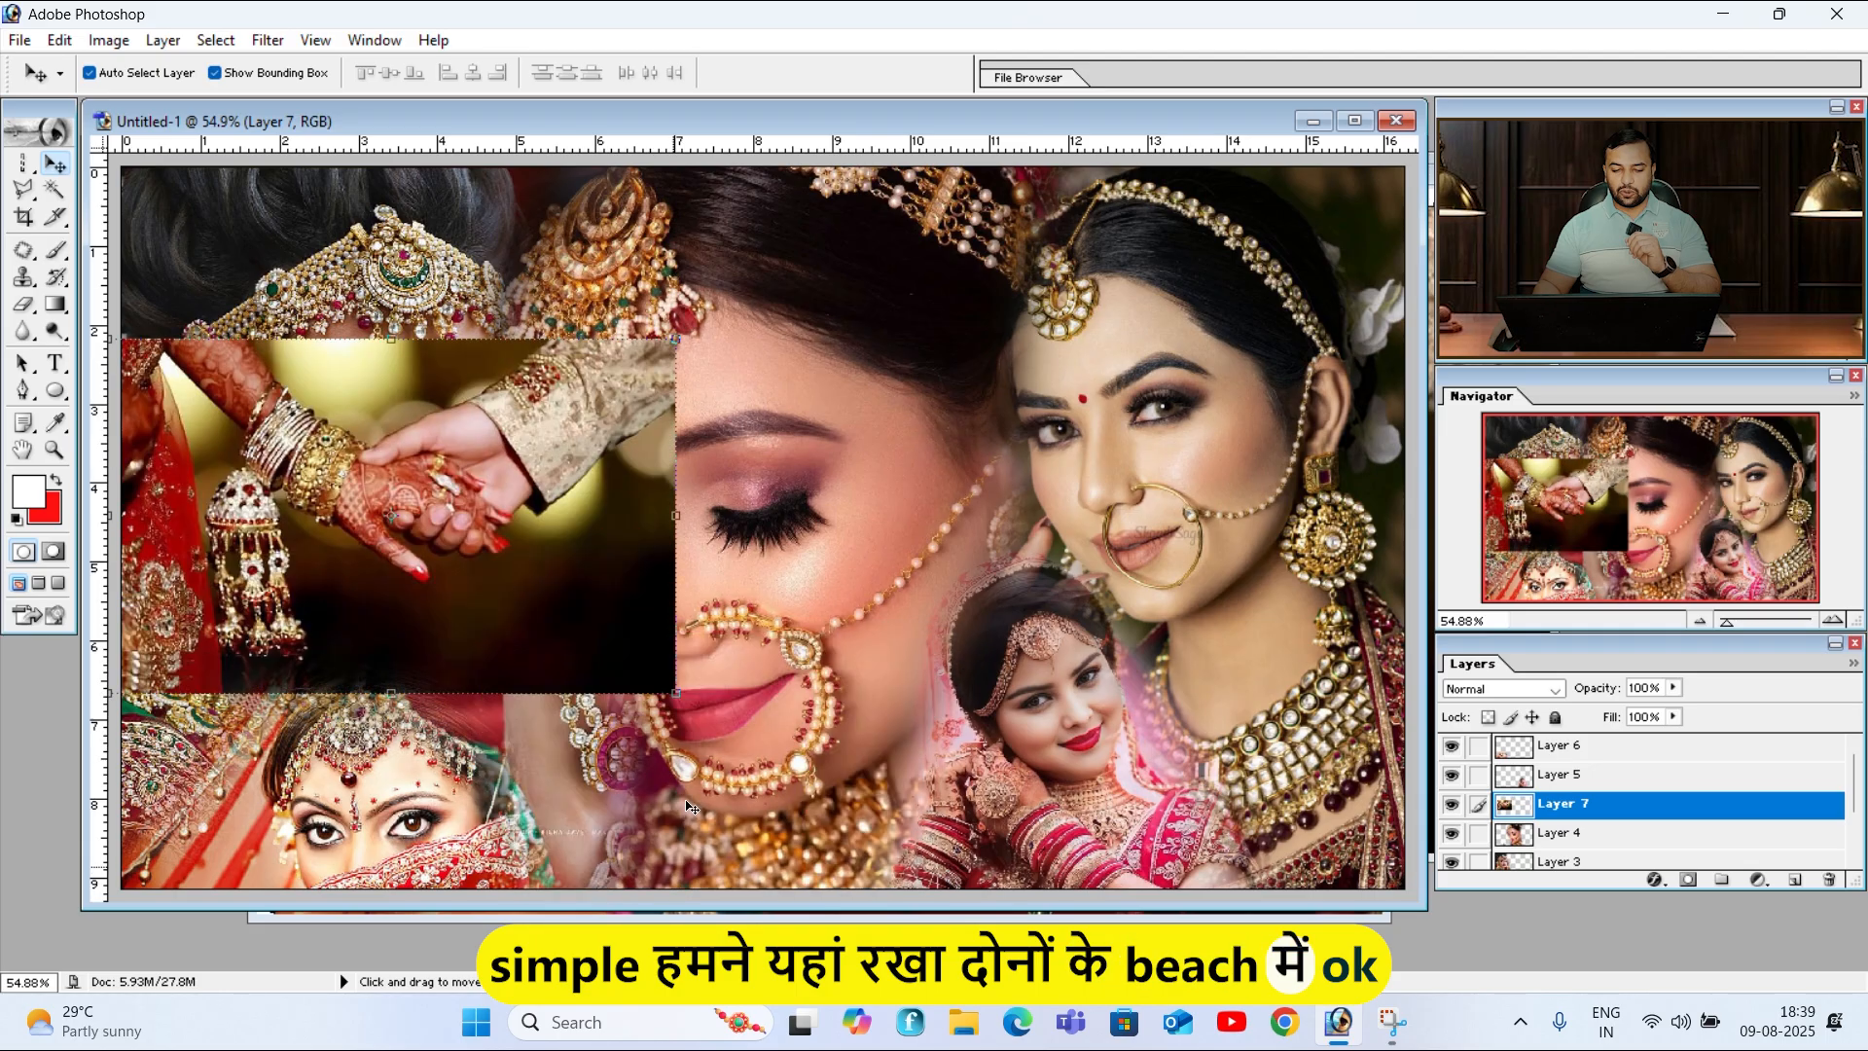
drag(358, 382, 697, 705)
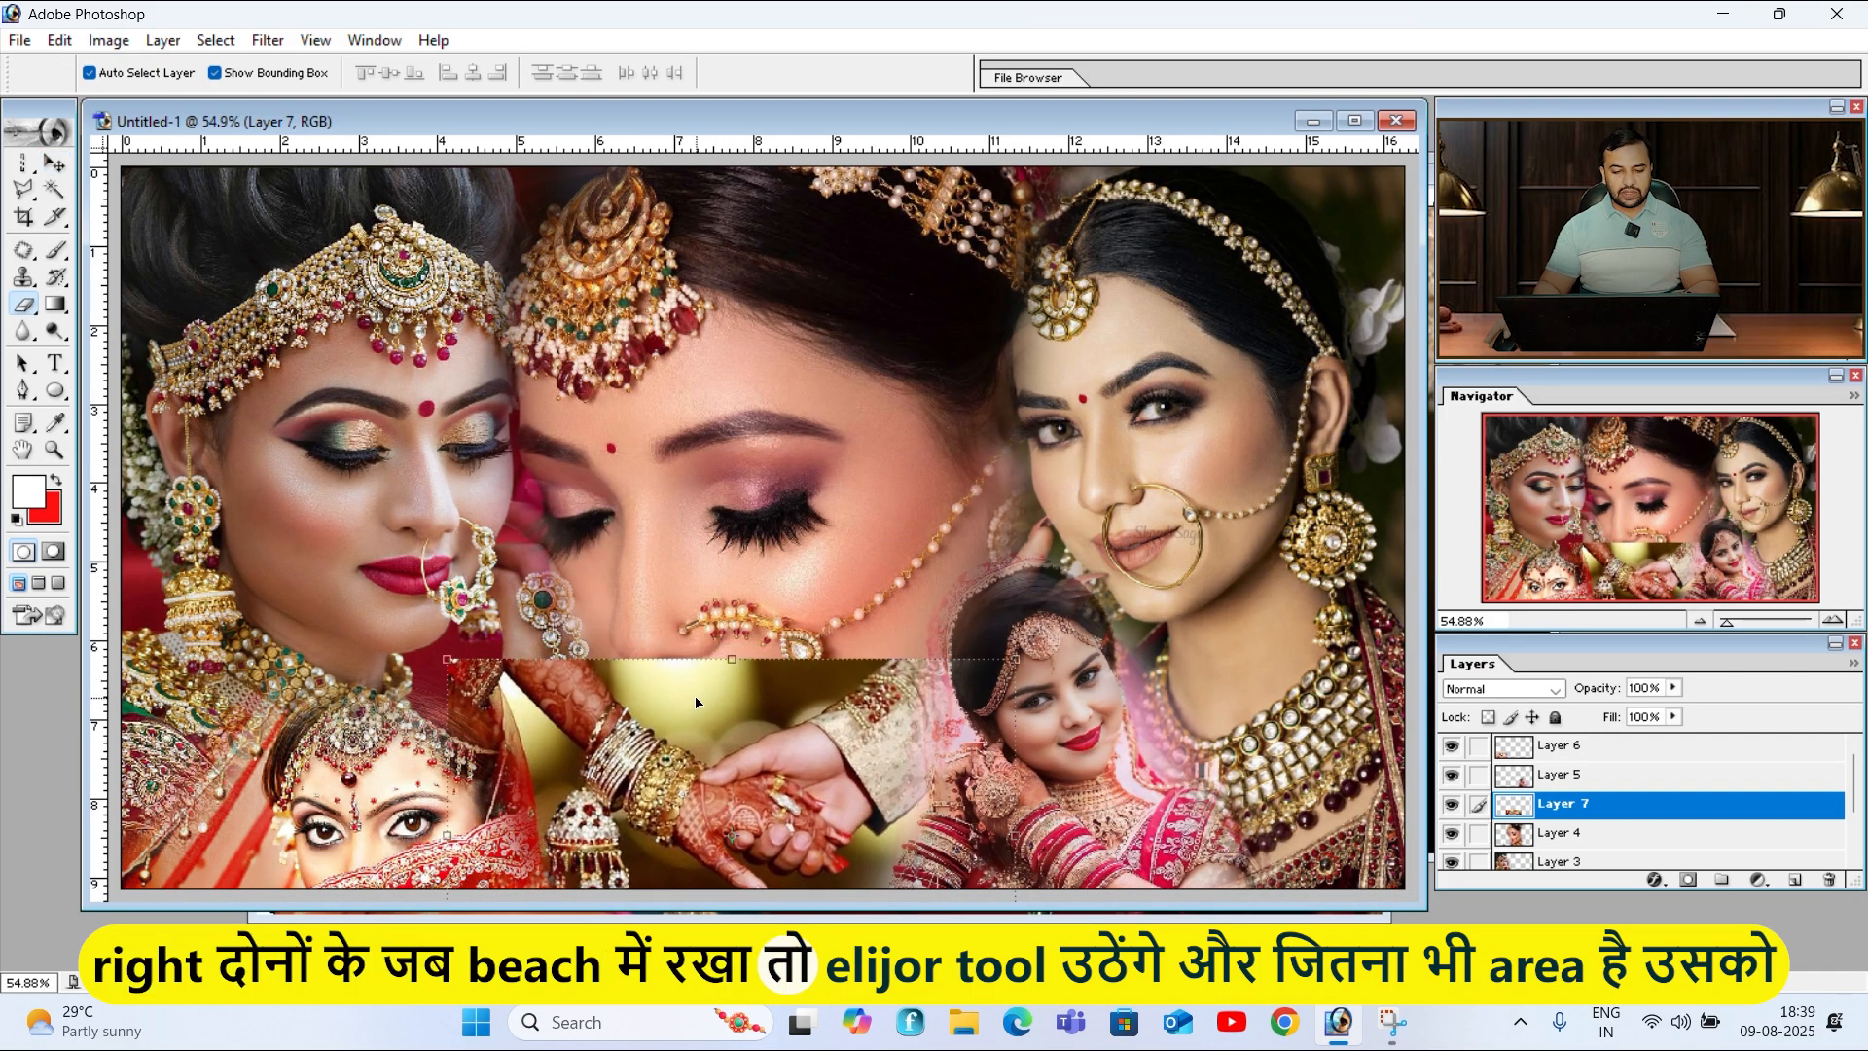
Step: Erase the edges of the hand-holding photo on Layer 7 so it fades into the surrounding portraits
key(e)
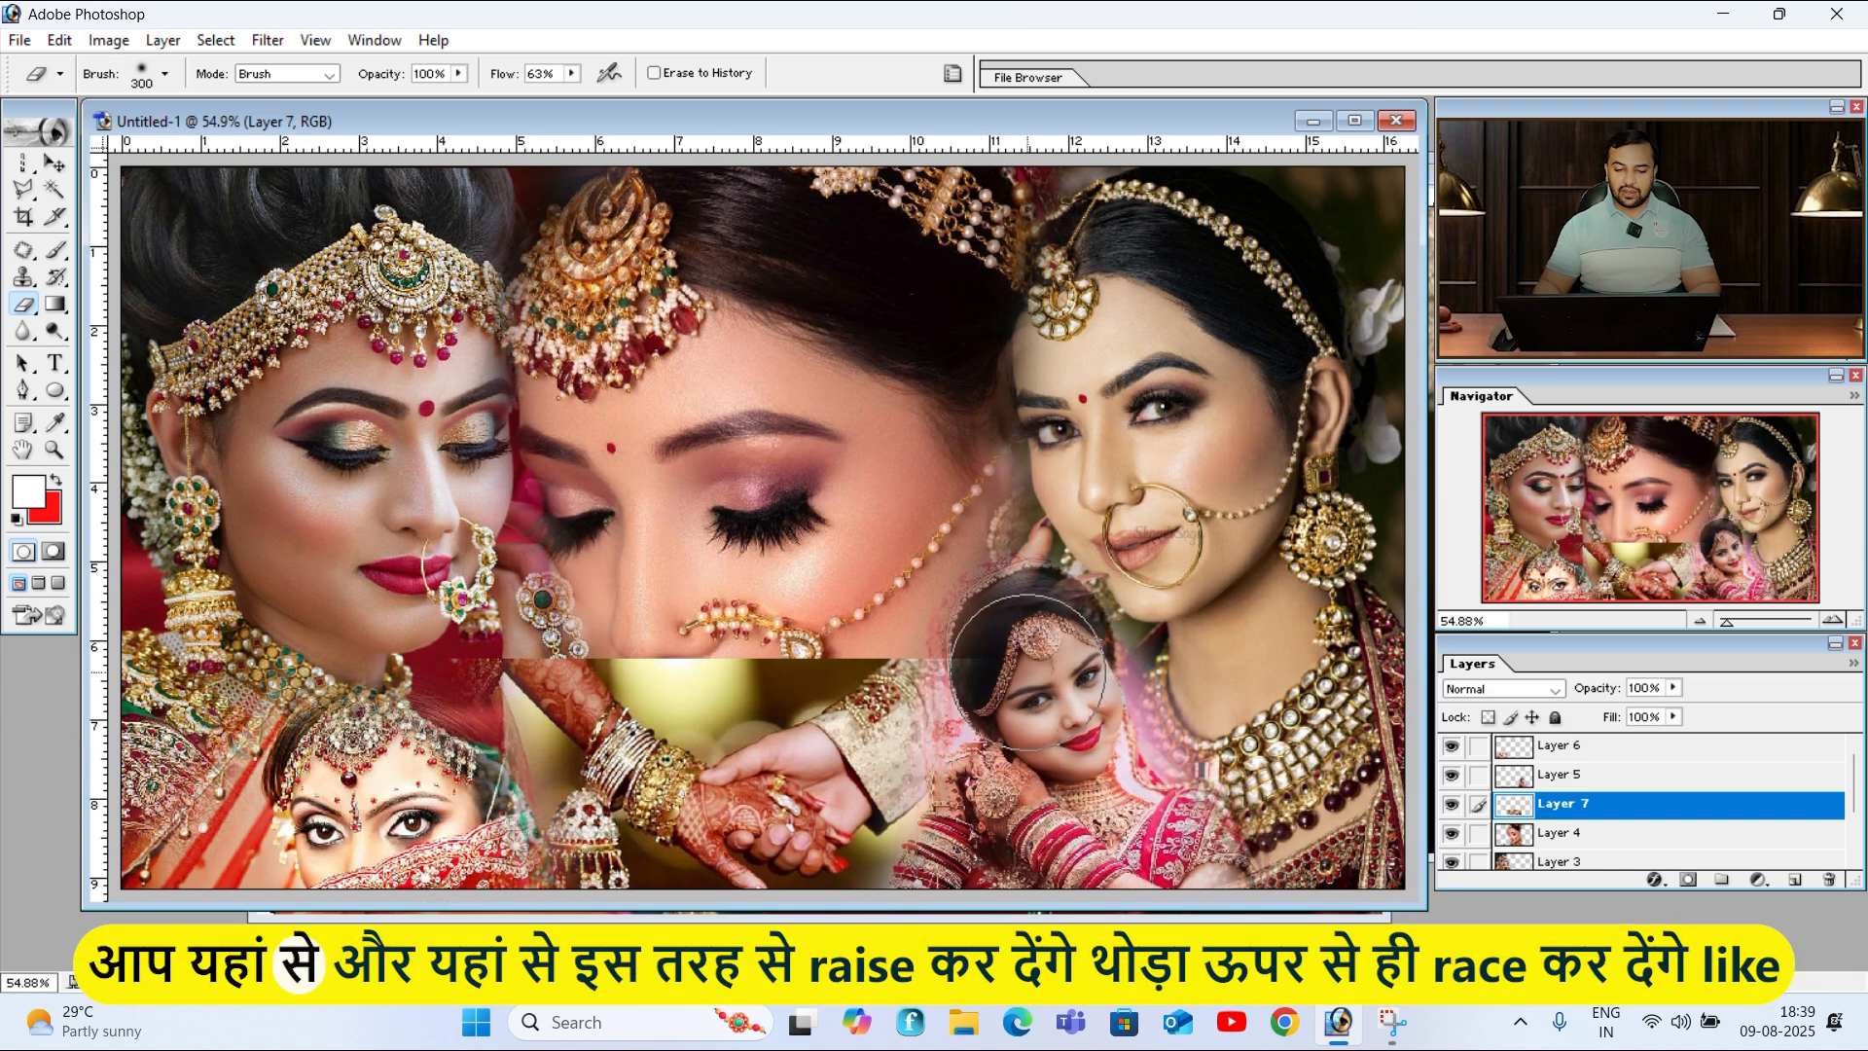
mouse_move(1028, 672)
mouse_down()
mouse_move(939, 798)
mouse_move(1031, 708)
mouse_move(1042, 634)
mouse_up()
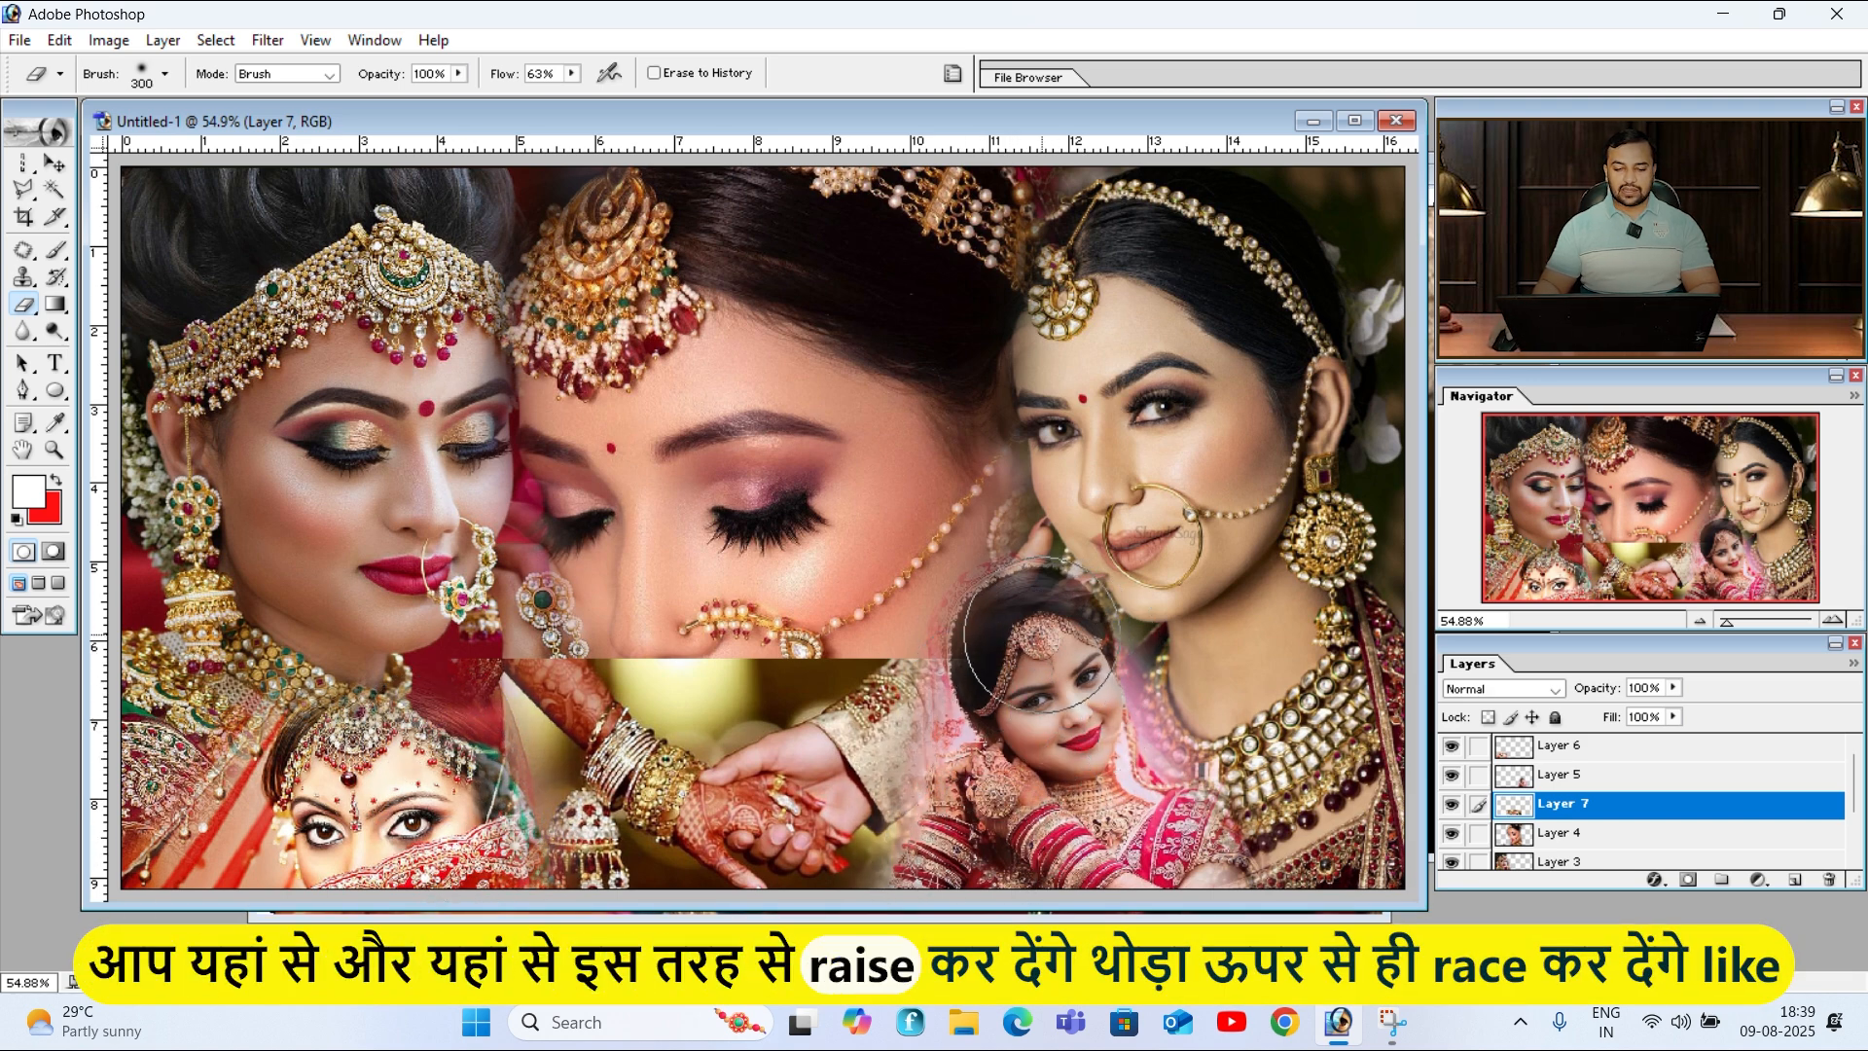
mouse_move(749, 613)
mouse_down()
mouse_move(740, 650)
mouse_move(677, 681)
mouse_move(671, 584)
mouse_move(776, 623)
mouse_move(827, 671)
mouse_move(798, 594)
mouse_move(681, 622)
mouse_move(724, 665)
mouse_up()
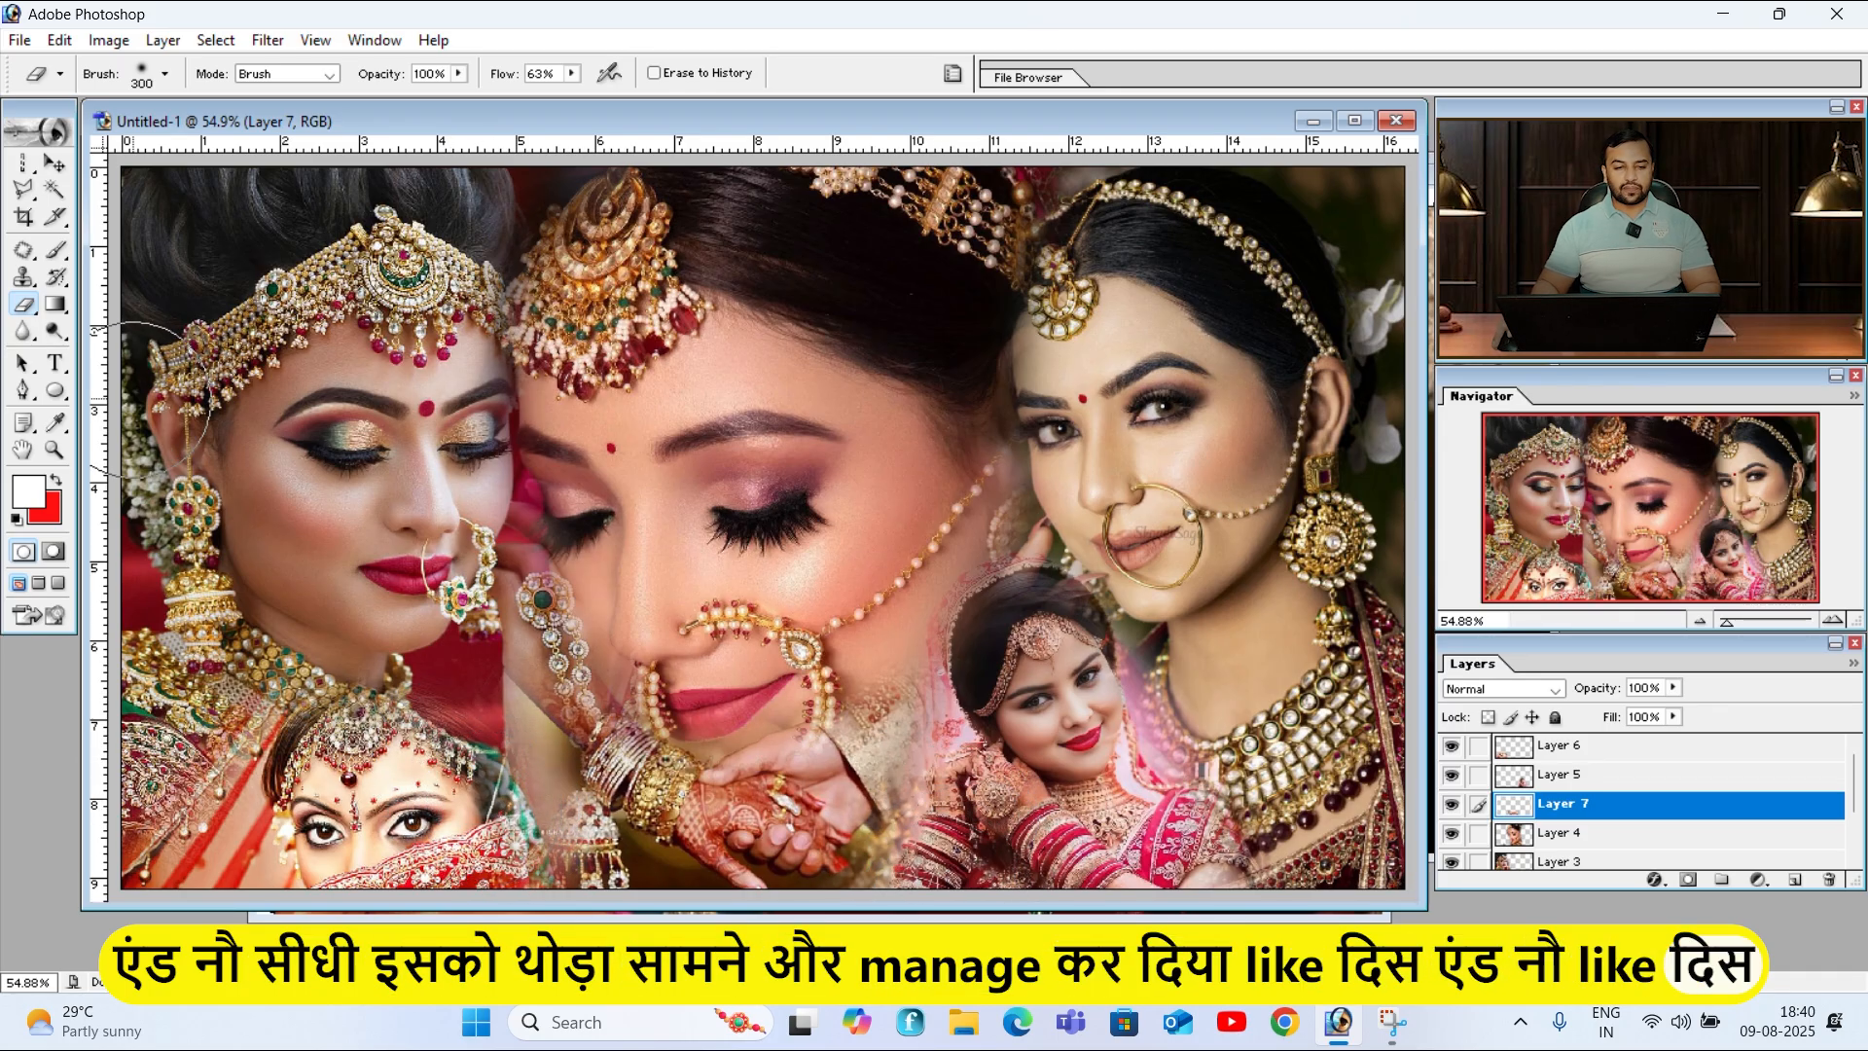
Step: Close the ring-hastmelap wedding photo and link all the other collage layers to Layer 7
click(56, 164)
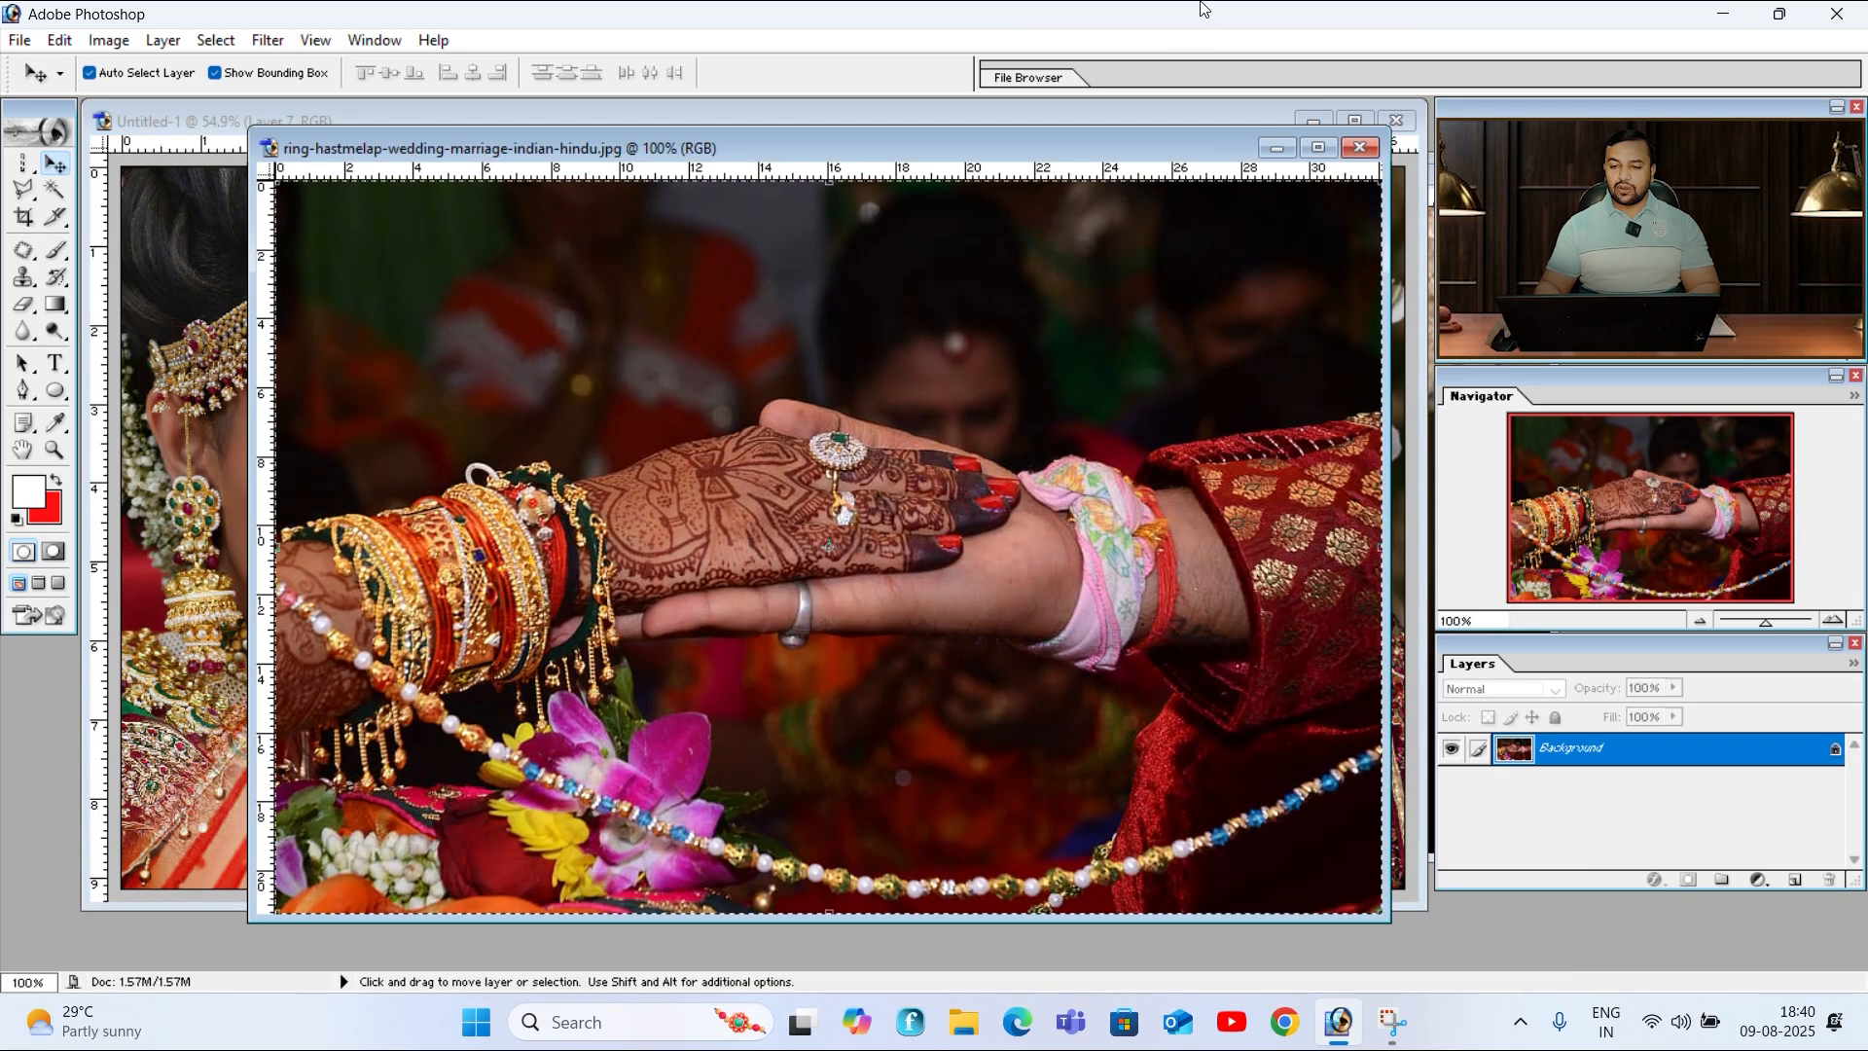
click(1359, 147)
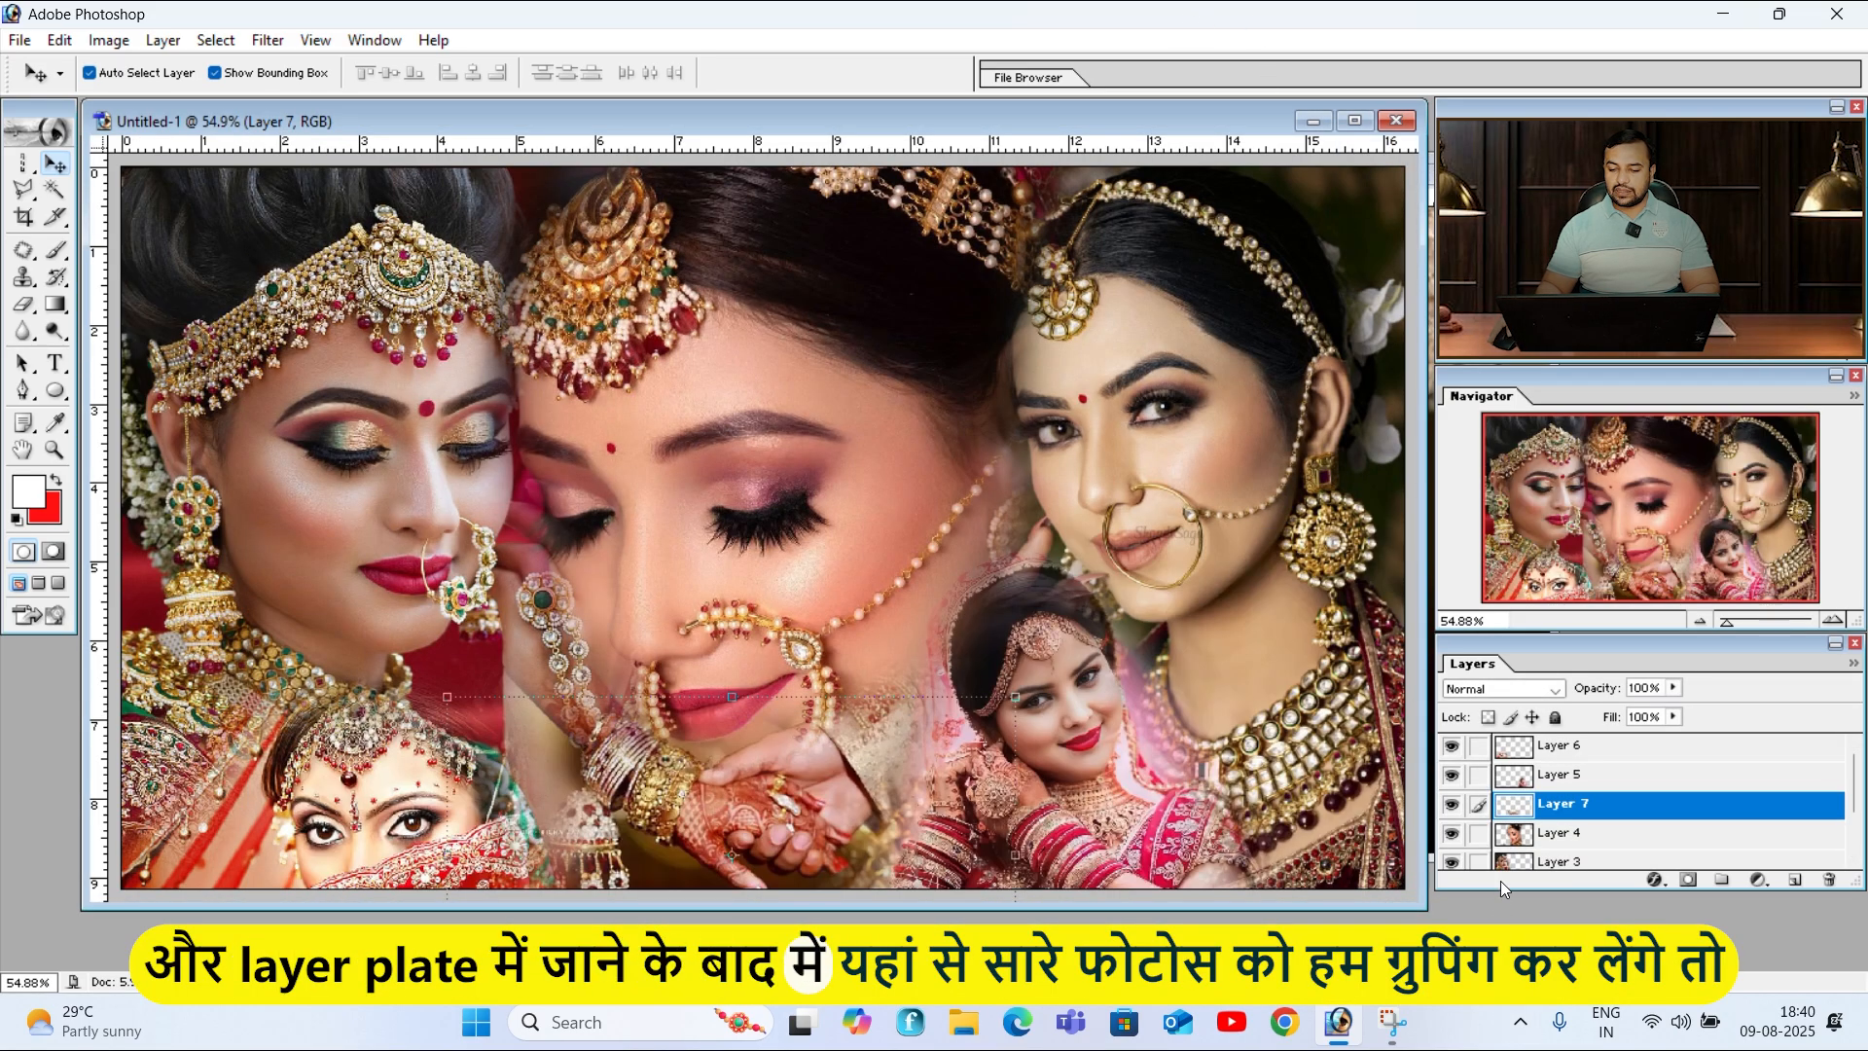
drag(1510, 887, 1510, 983)
drag(1478, 747, 1467, 918)
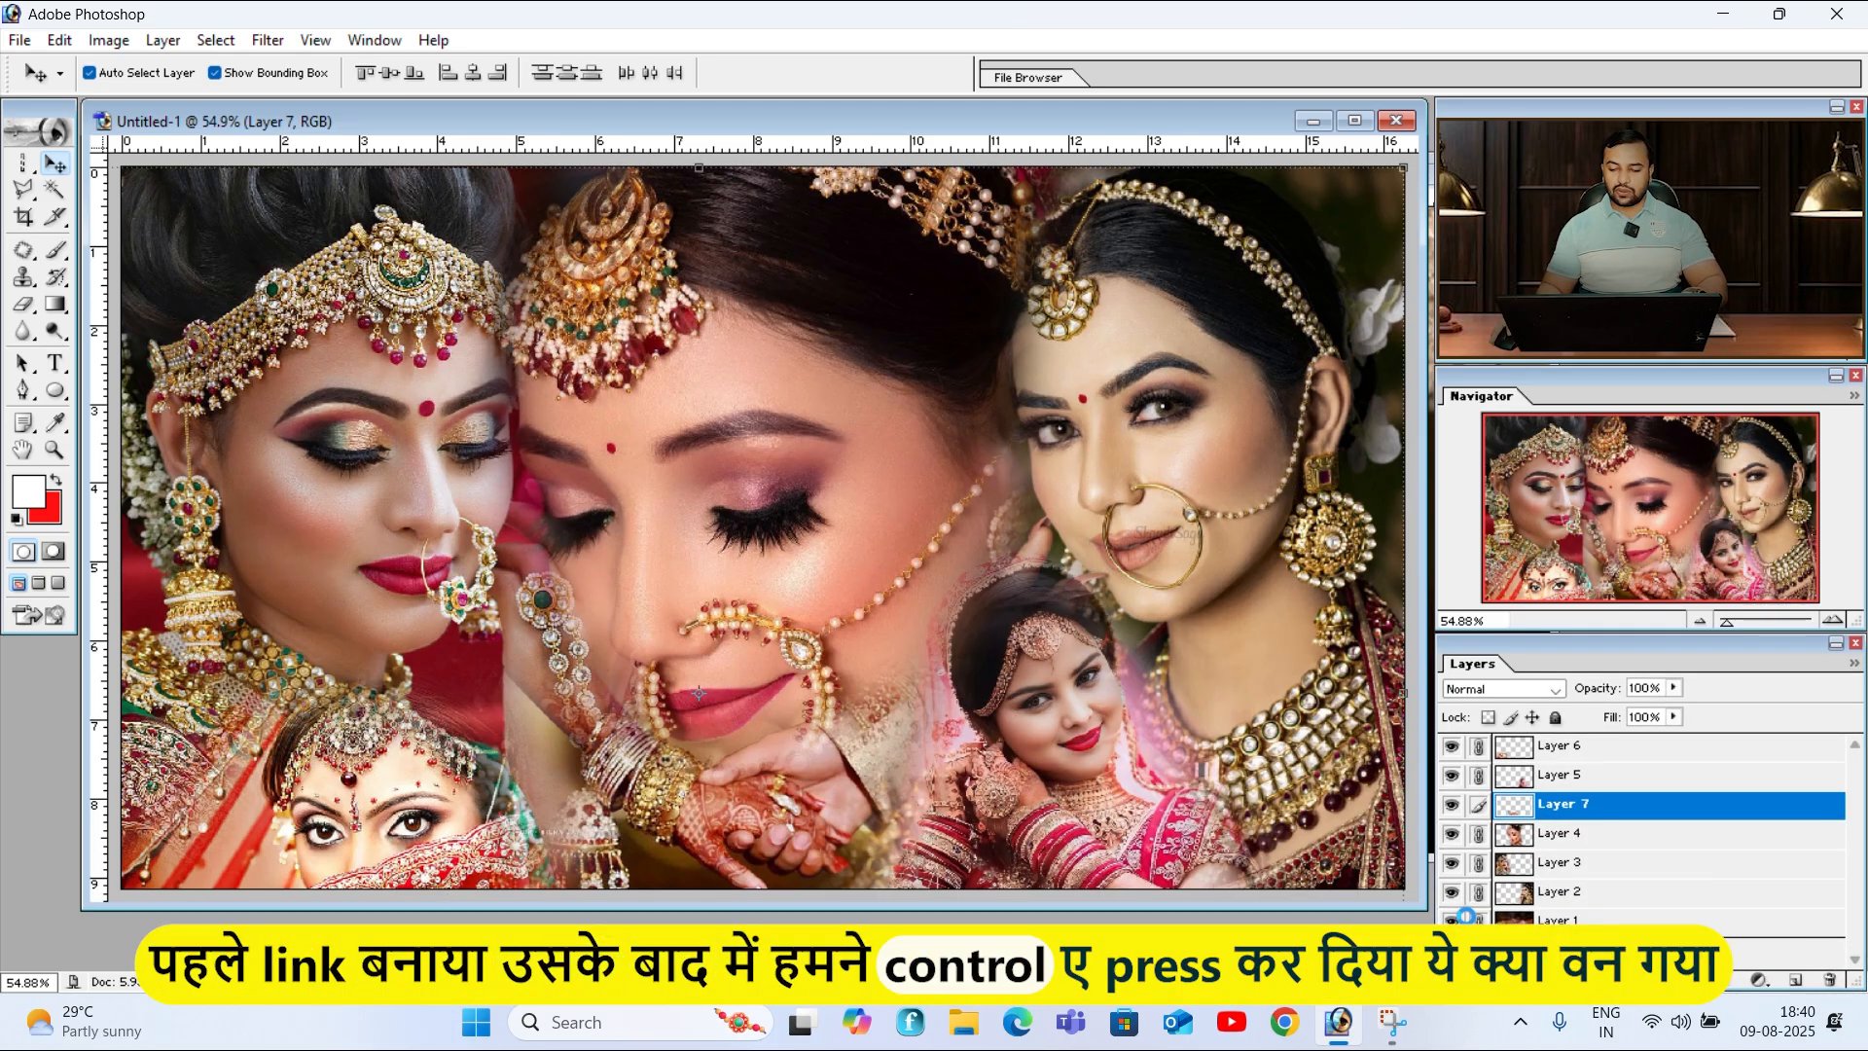
Step: Merge the linked collage layers into Layer 7 and keep a hidden duplicate above it, leaving Layer 7 active
key(ctrl+e)
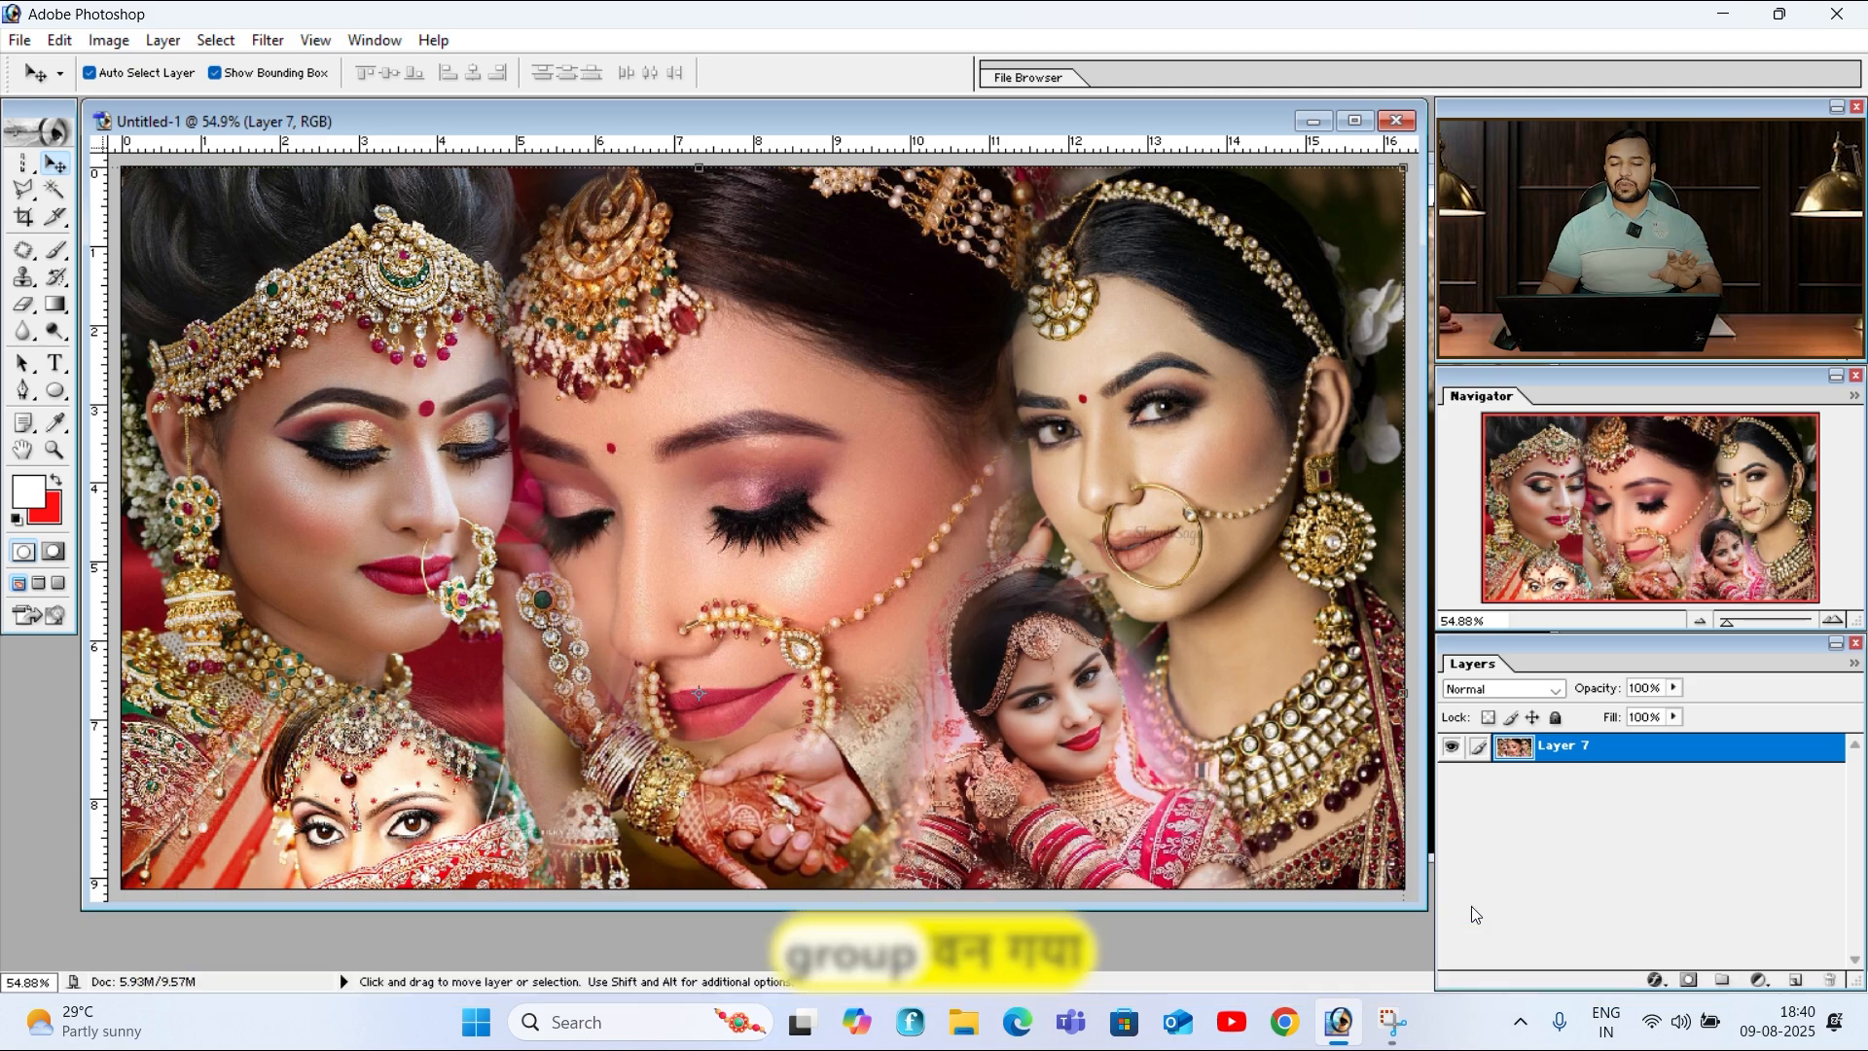
key(ctrl+j)
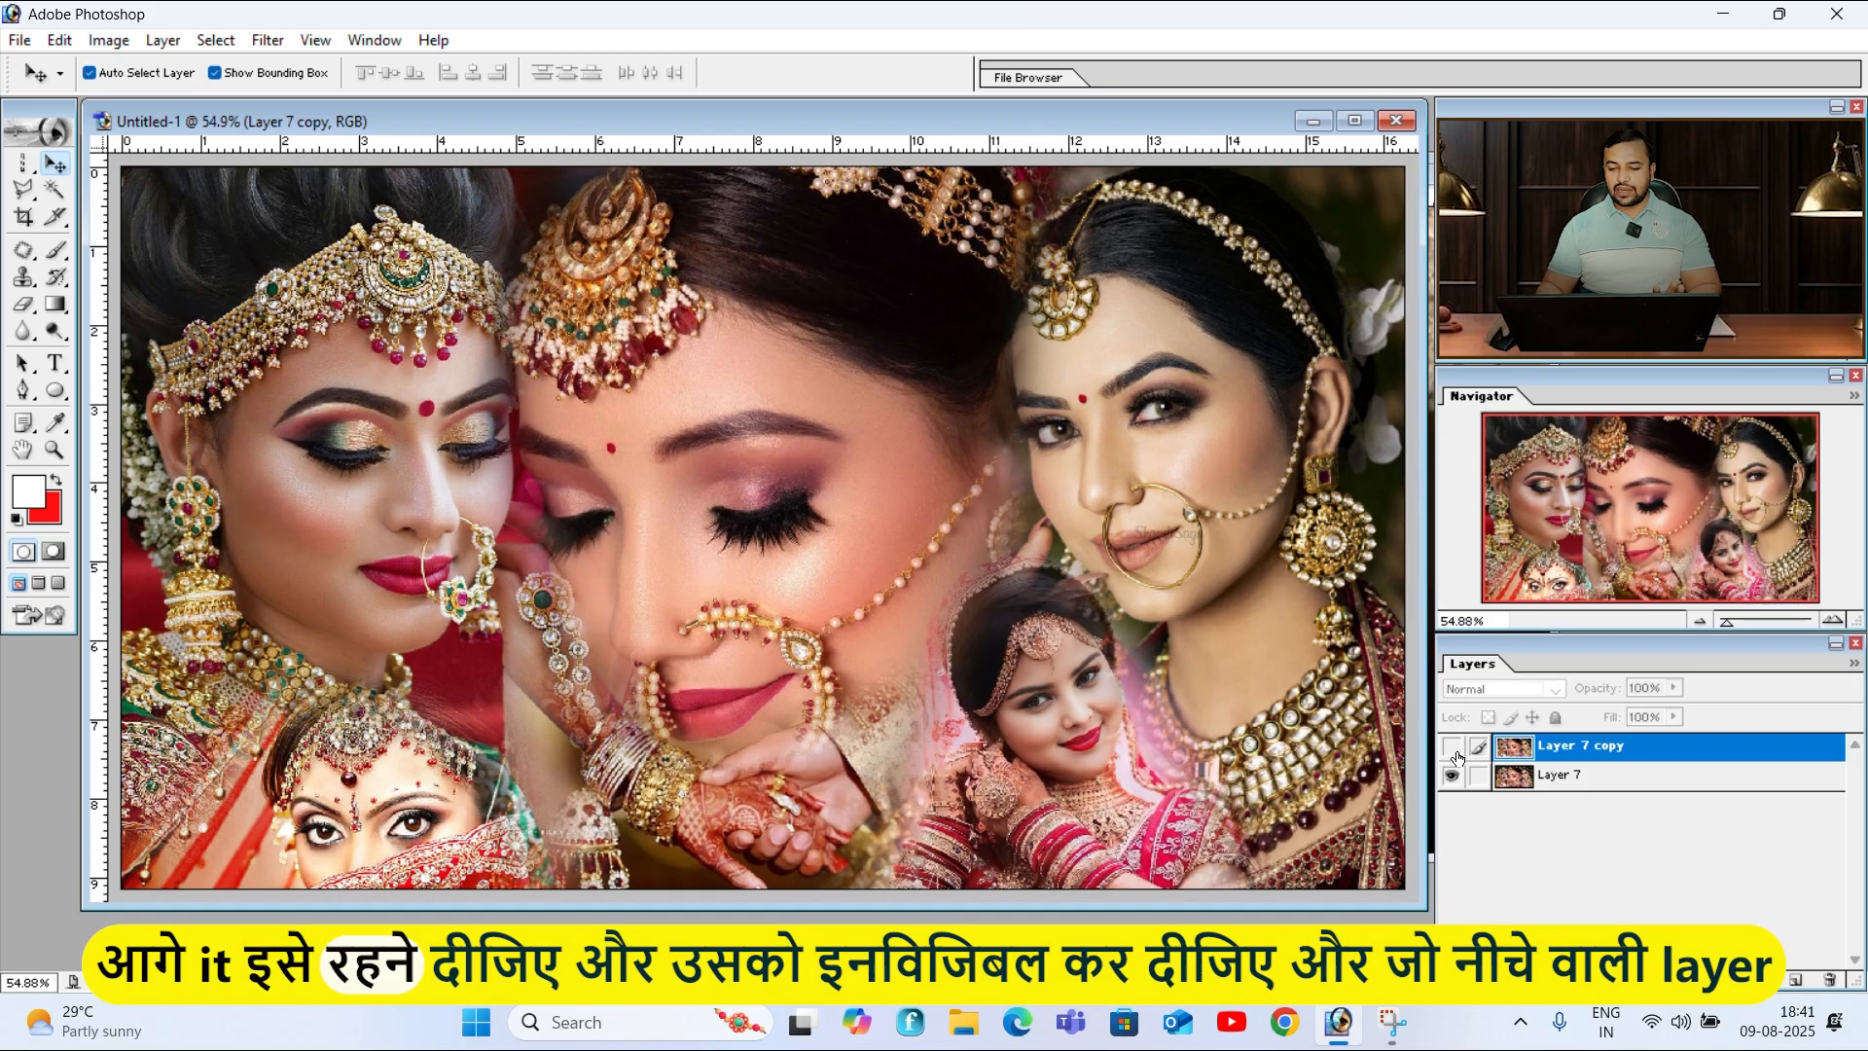
click(1525, 776)
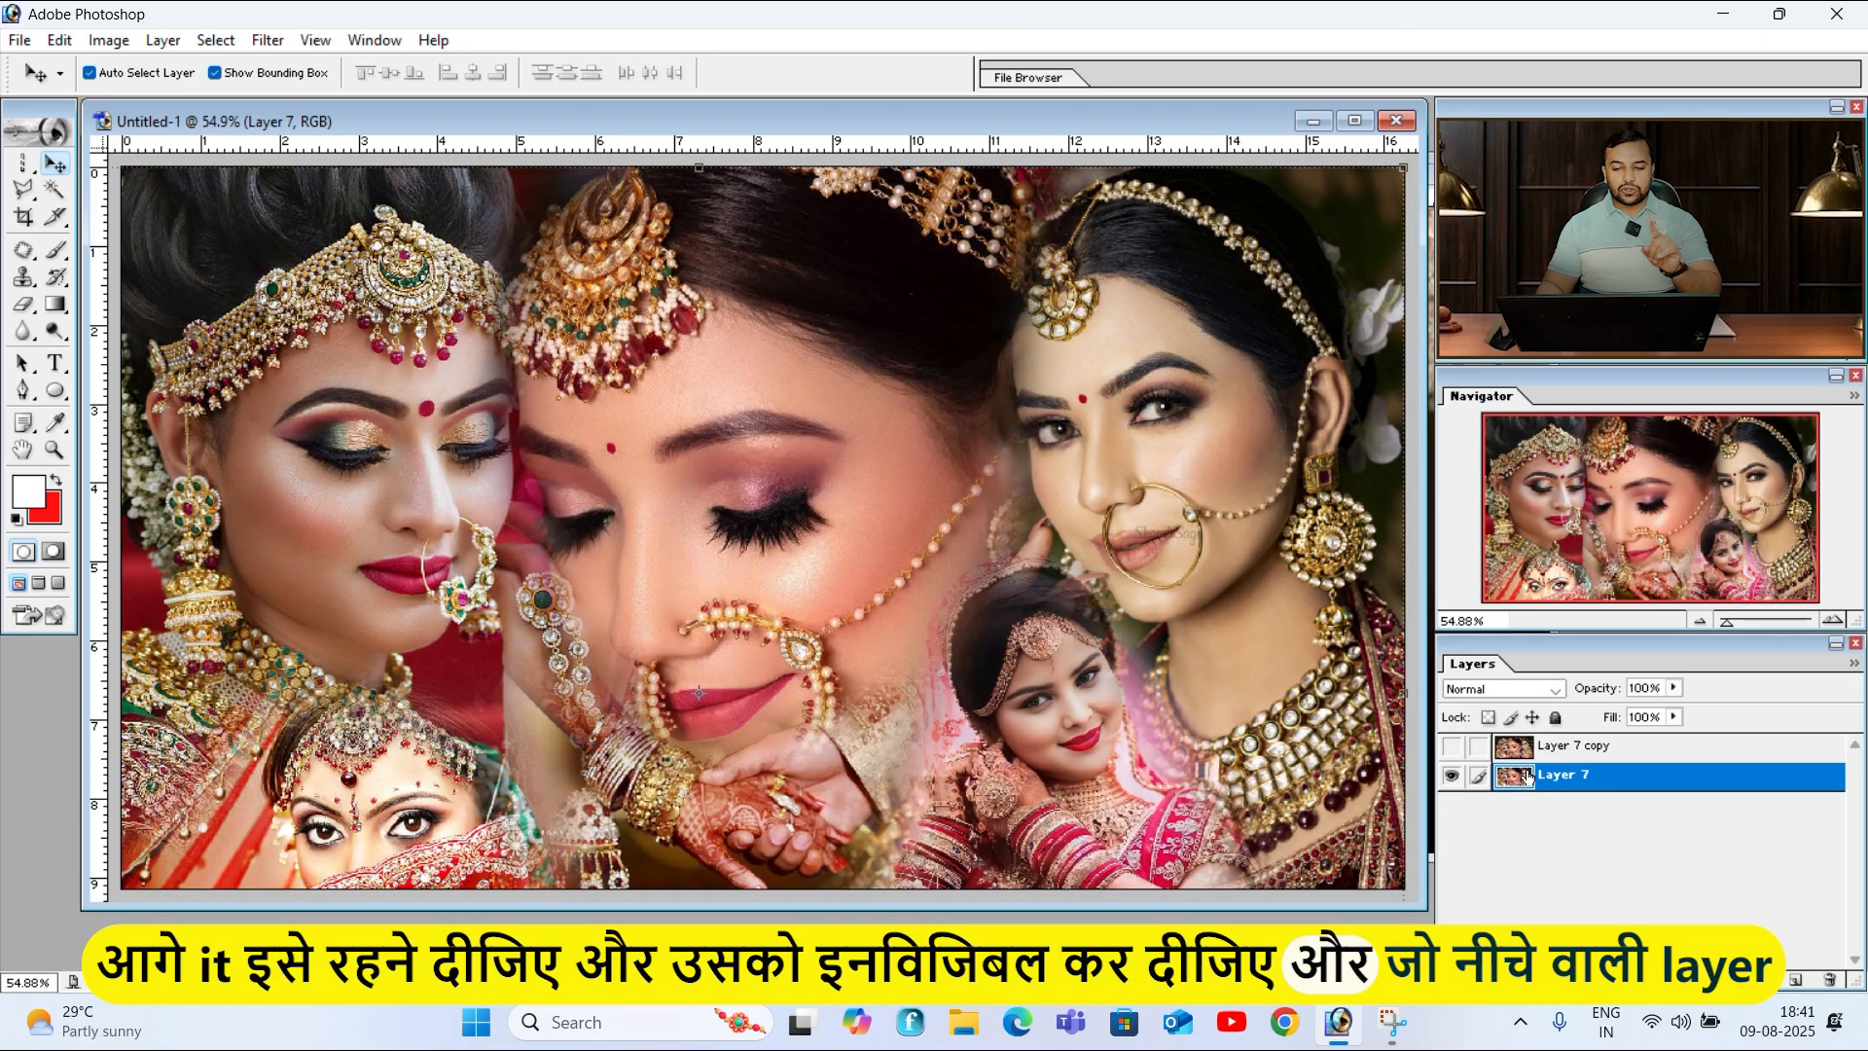
Step: Start a Selective Color adjustment on Layer 7 and set the Black amount of the Reds to +75%
click(108, 41)
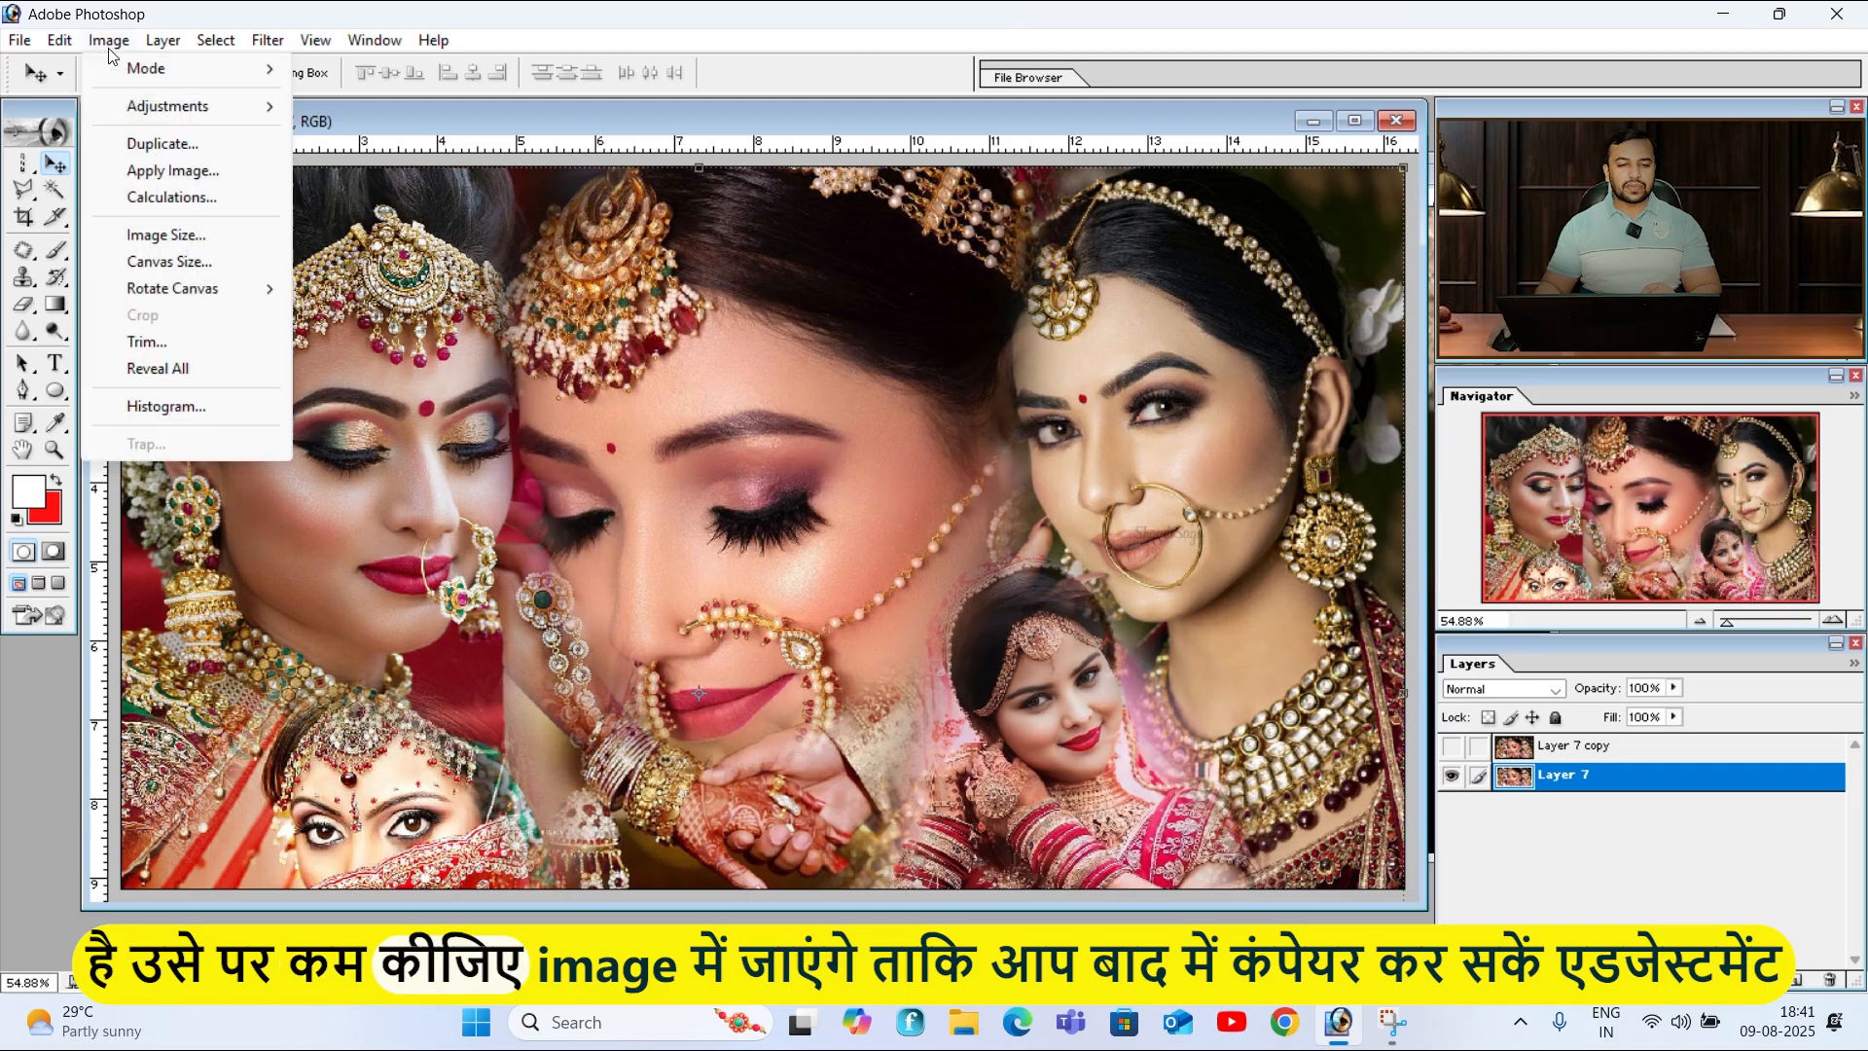
mouse_move(125, 115)
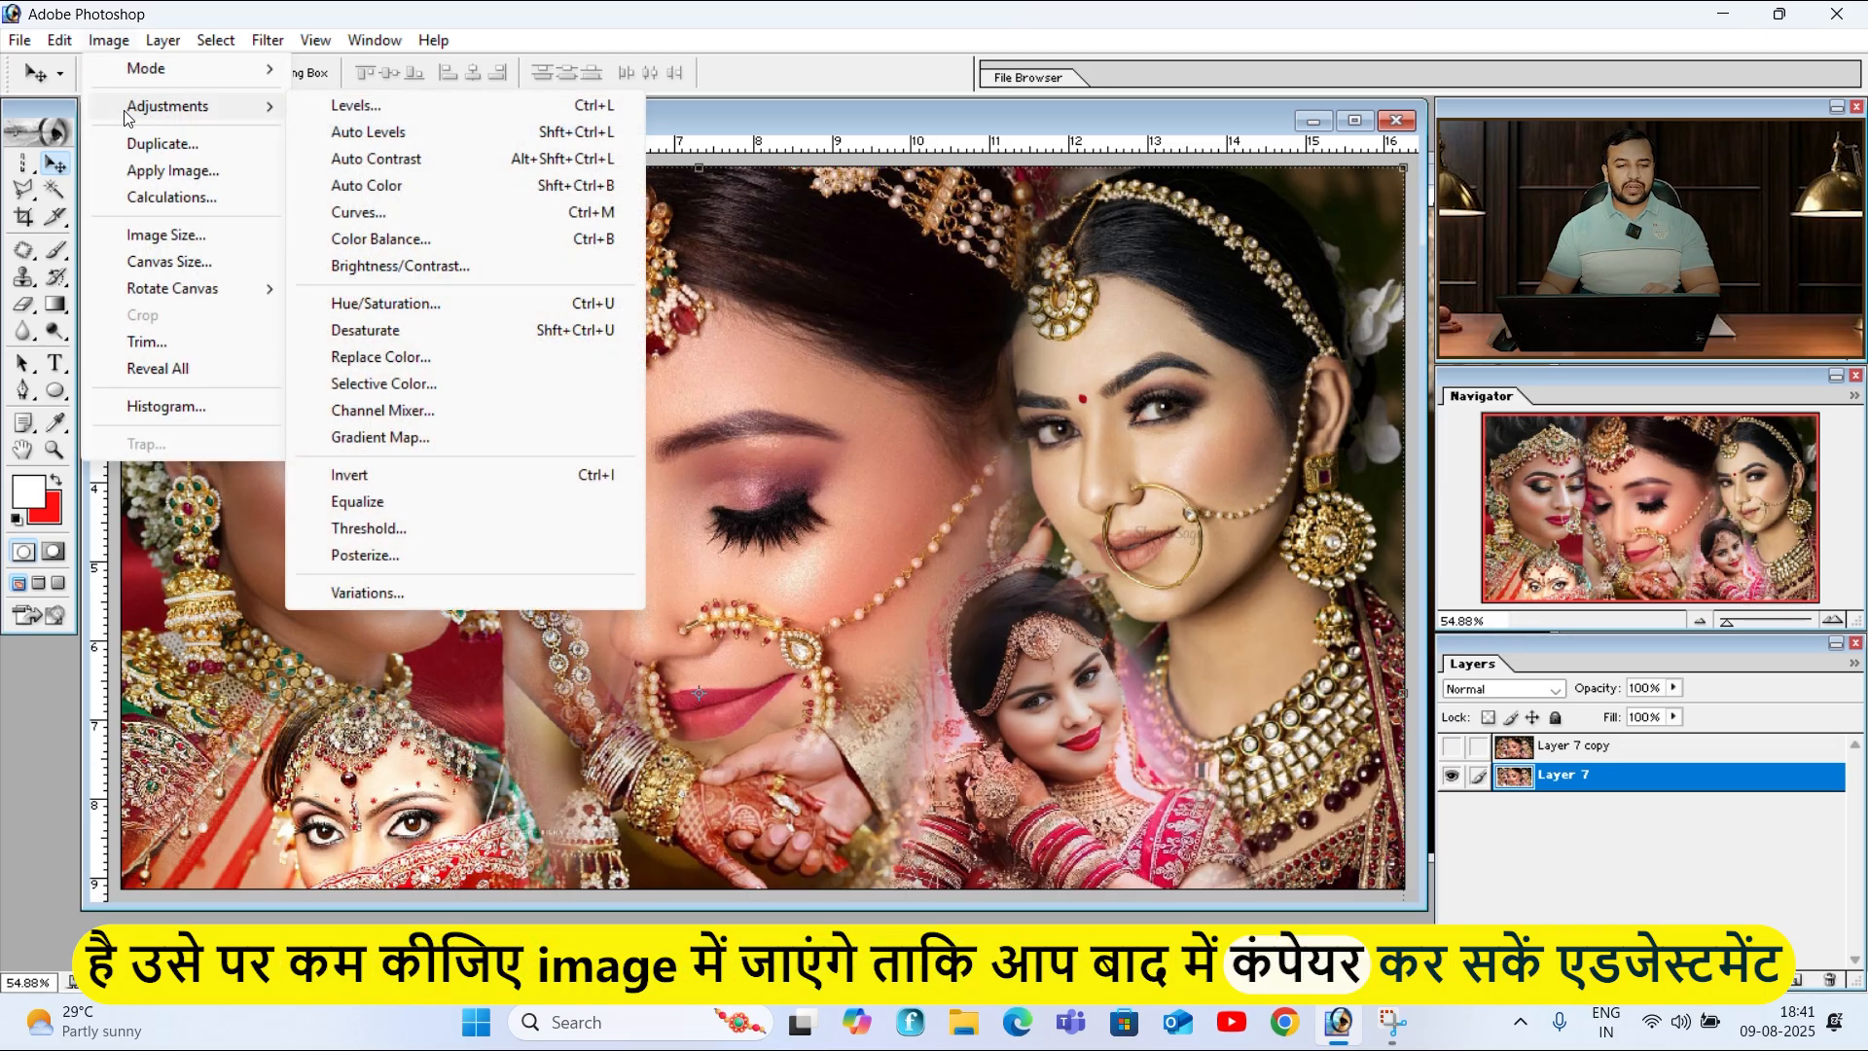
click(384, 385)
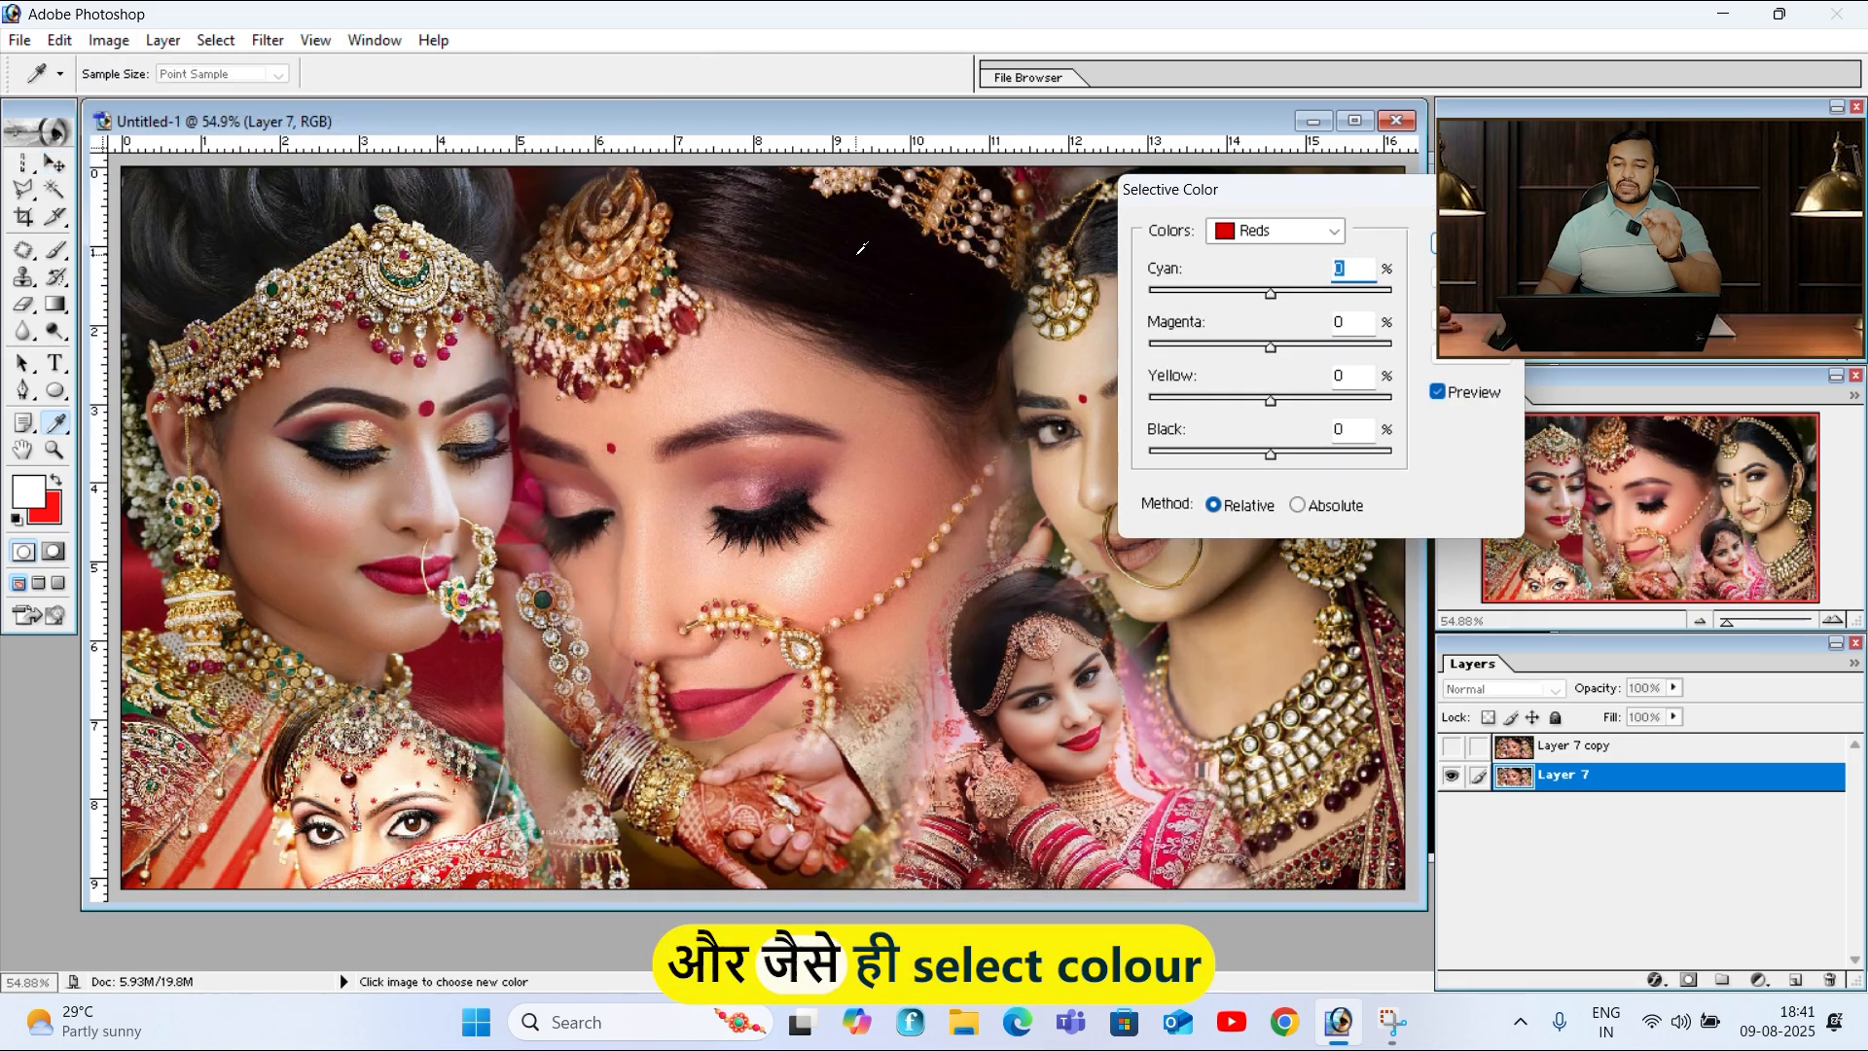
drag(1325, 184, 1348, 177)
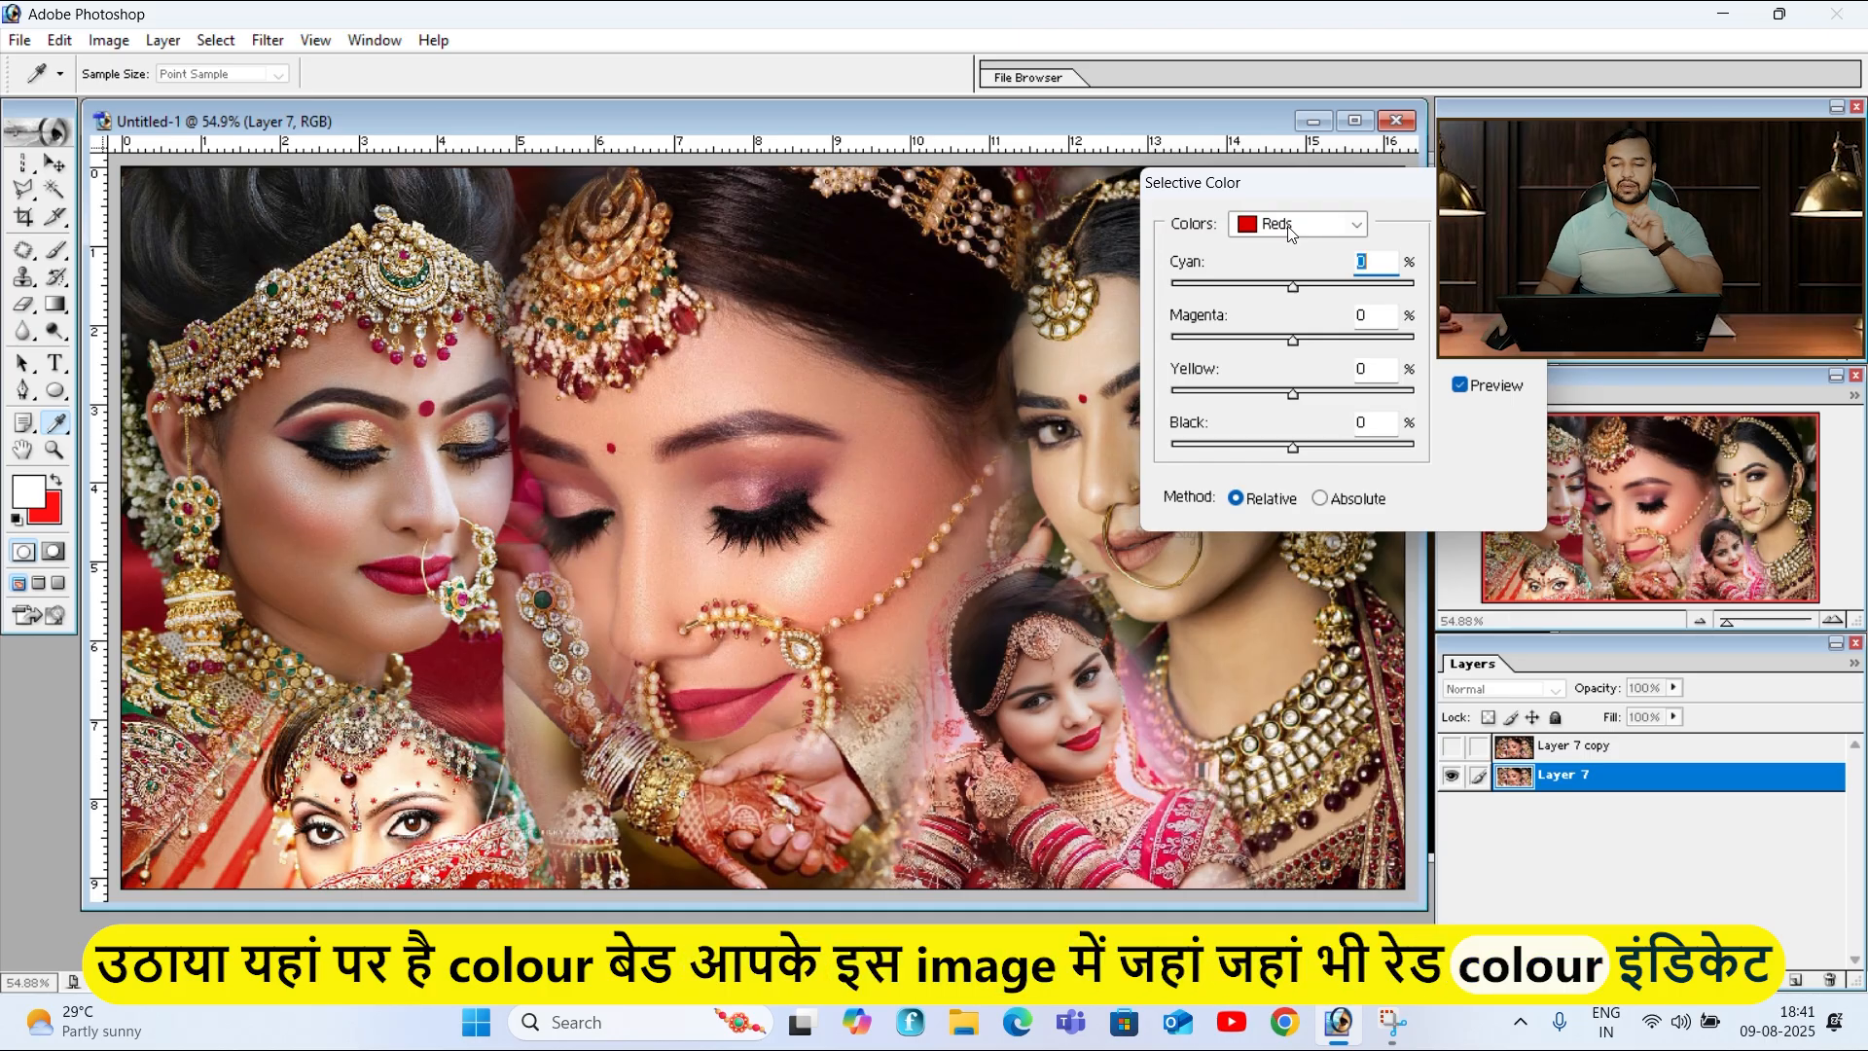
drag(1294, 456, 1446, 429)
drag(1338, 450, 1386, 440)
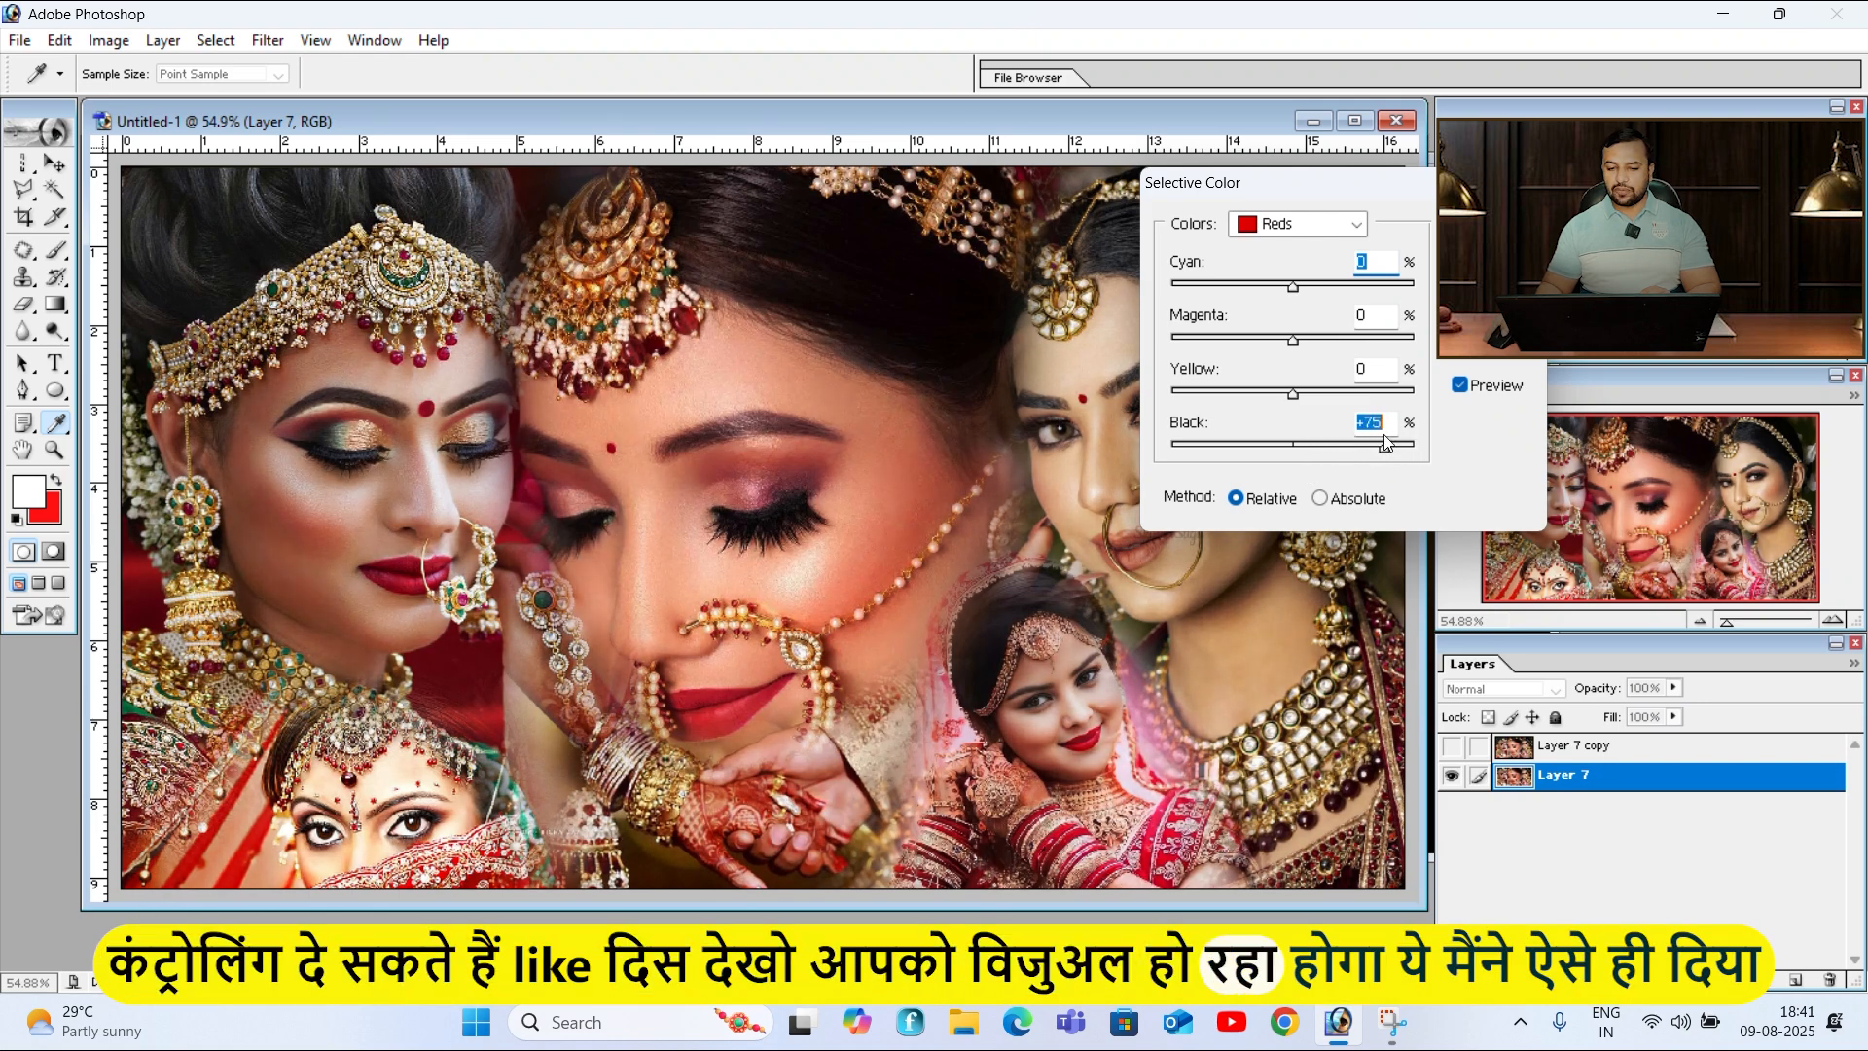
Step: In Selective Color, set the Black amount to +49% for the Blacks and -28% for the Whites
click(1352, 224)
click(1239, 418)
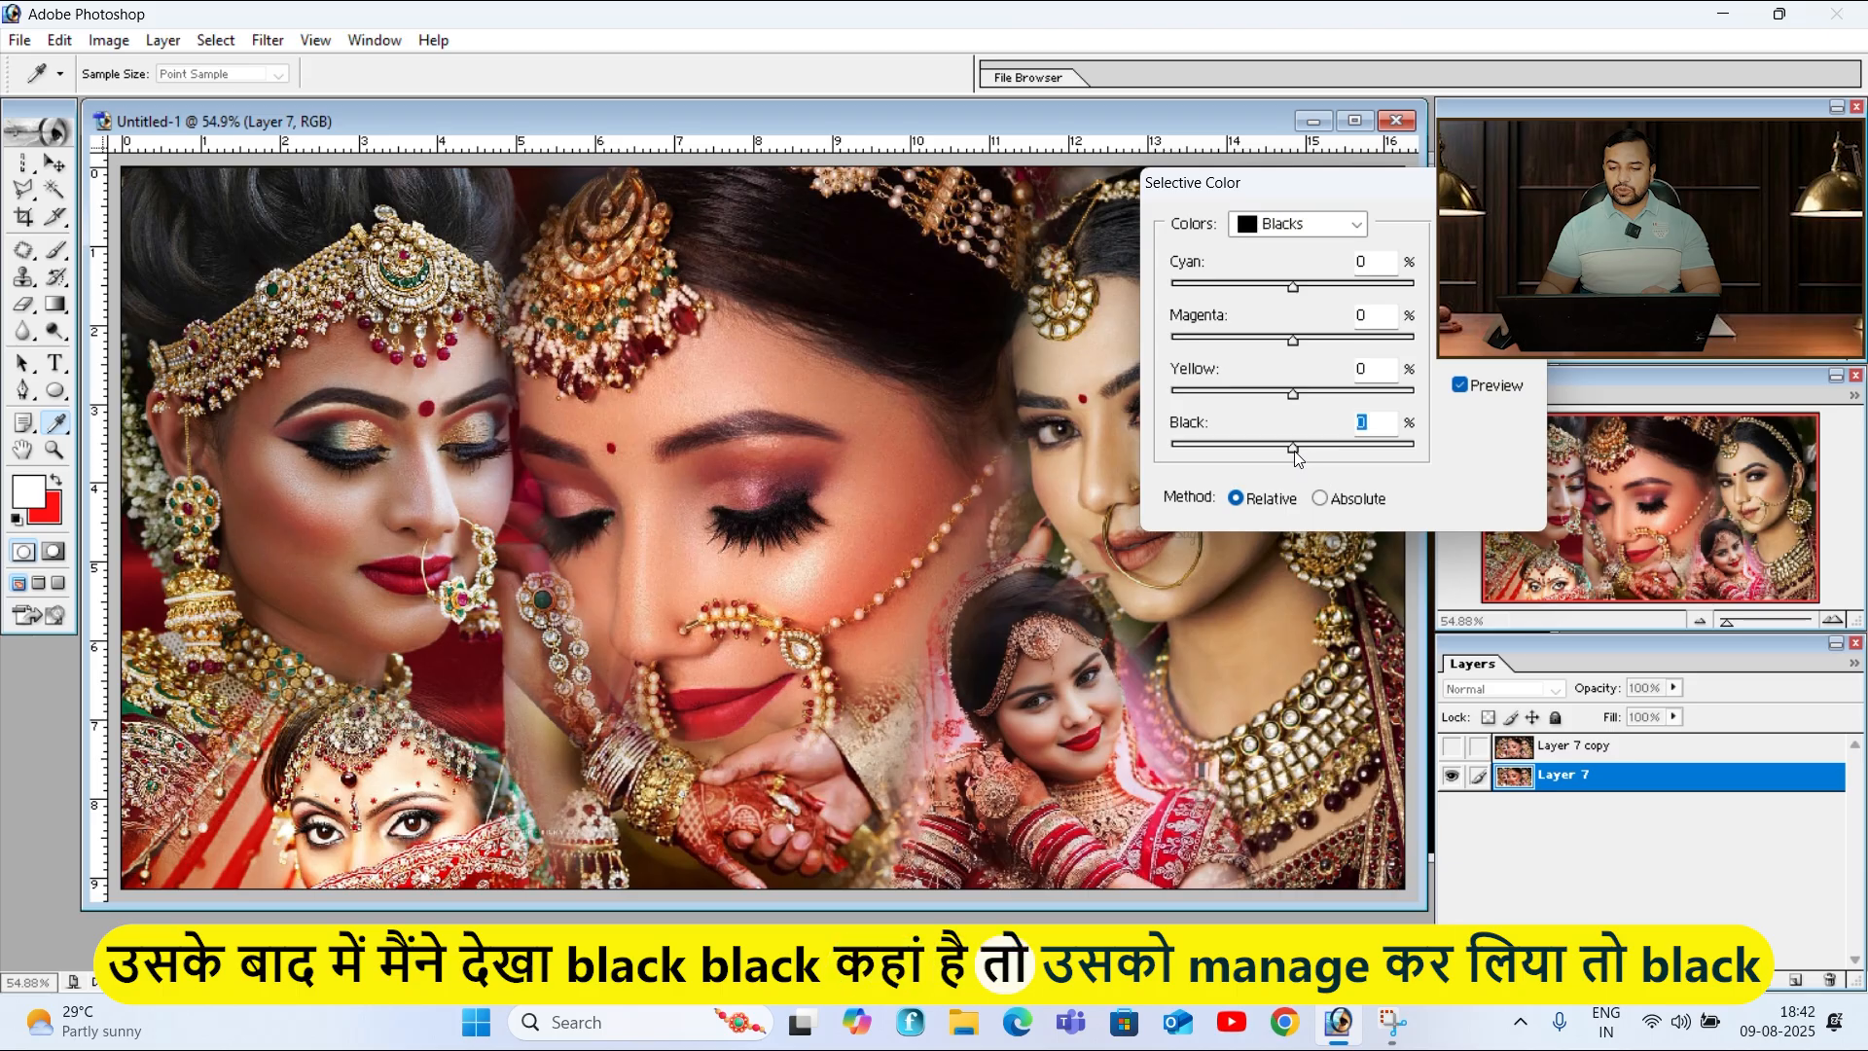
drag(1294, 450, 1352, 449)
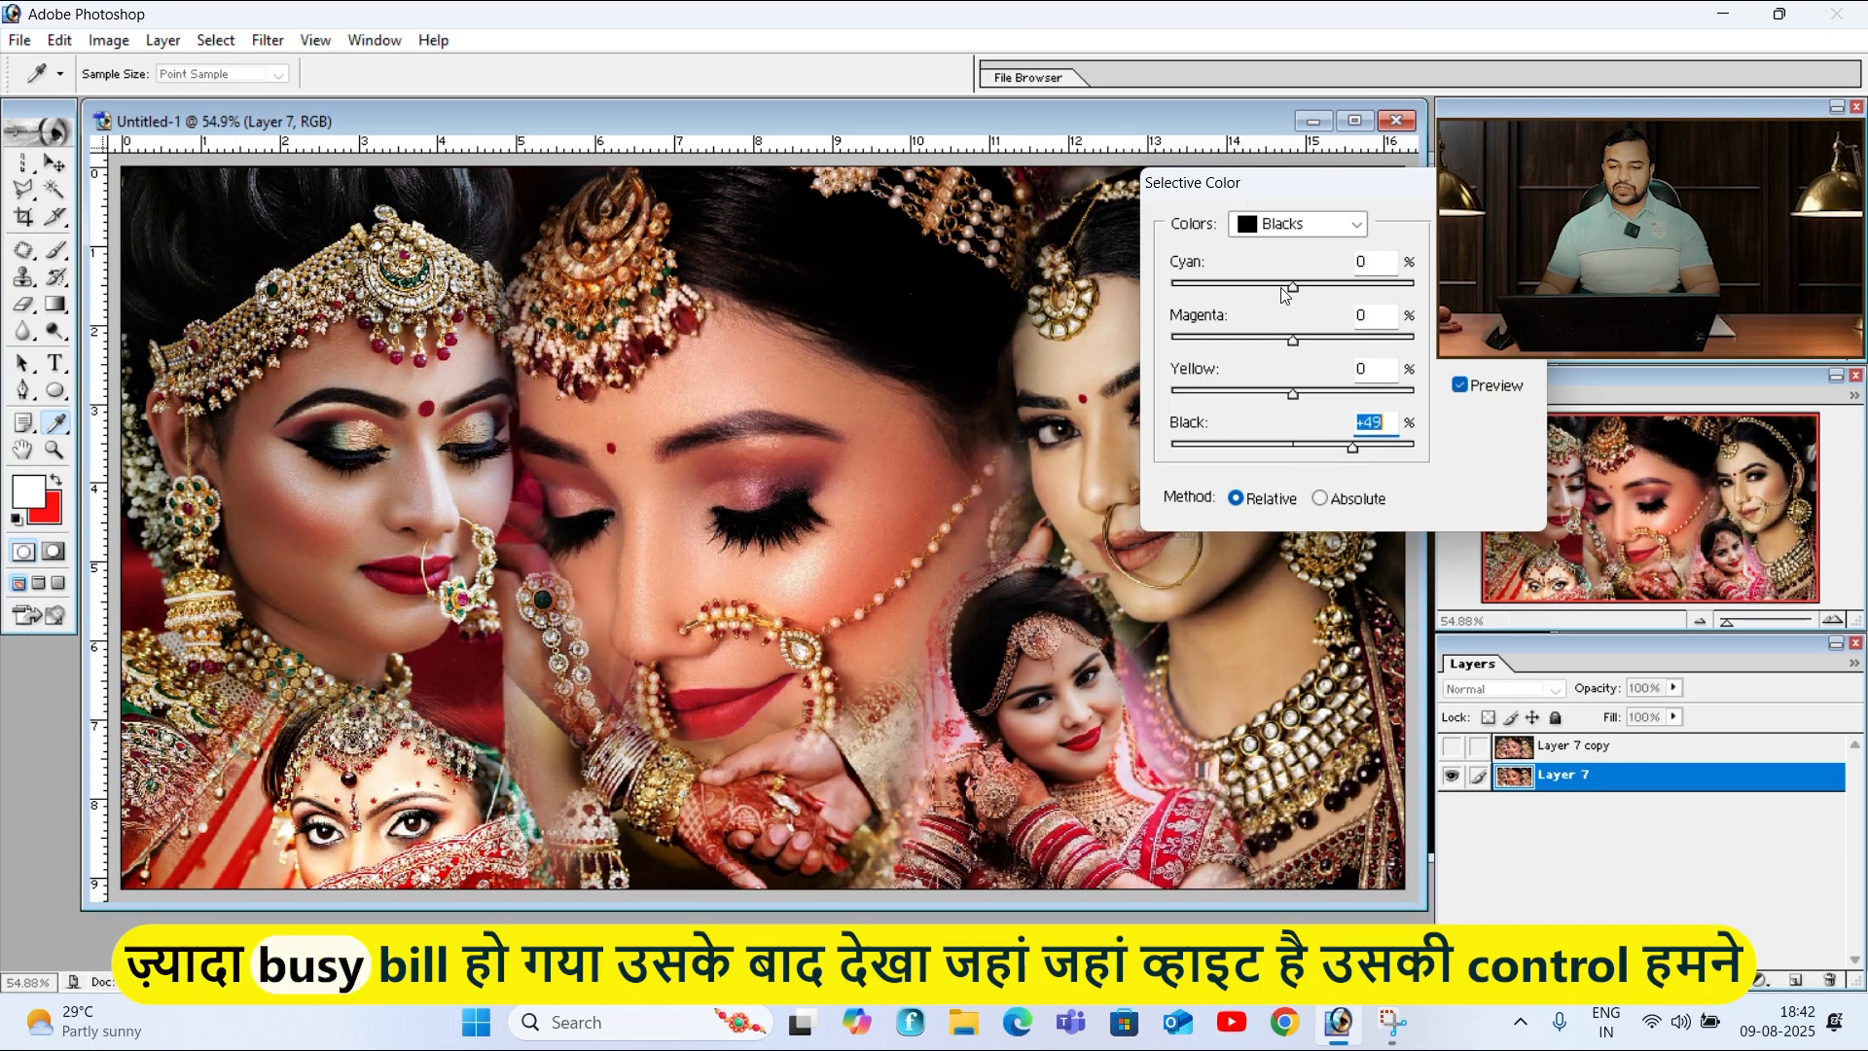
click(1354, 225)
click(1281, 364)
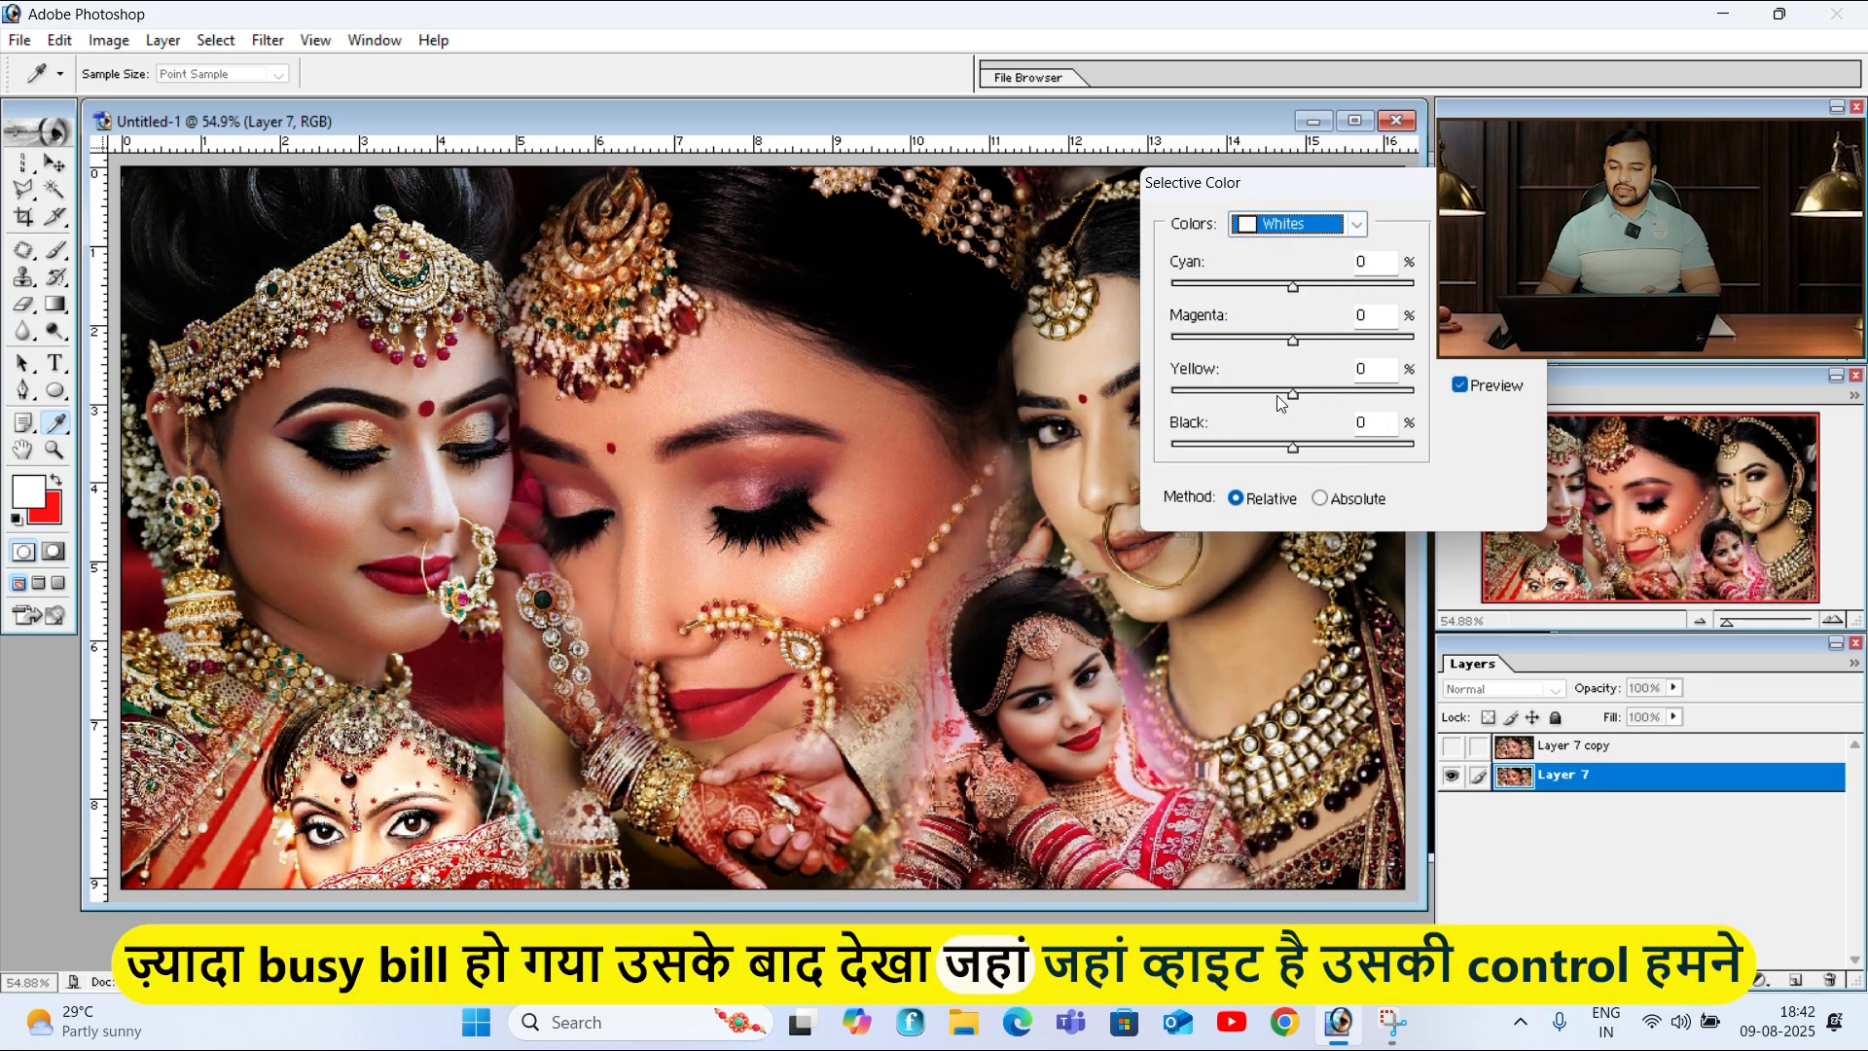
drag(1317, 449, 1261, 464)
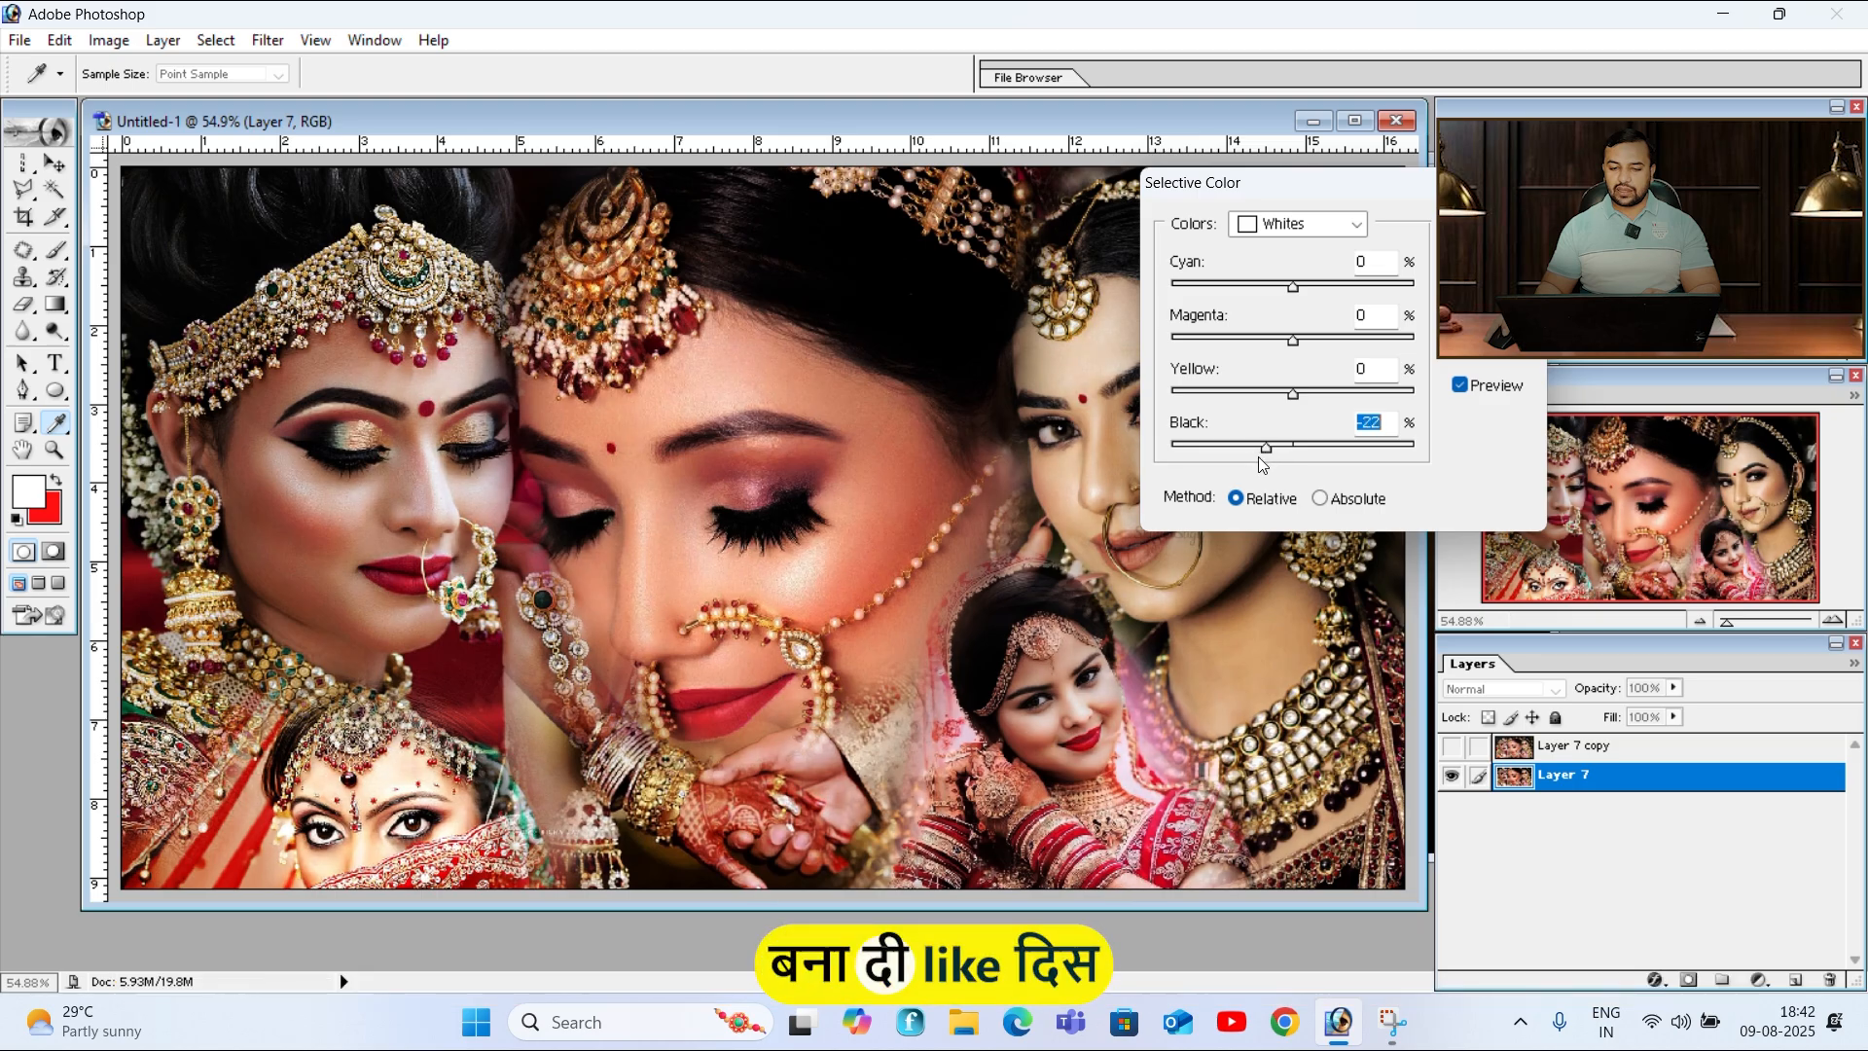
Step: Set the Black amount of the Neutrals to -9% and apply the Selective Color adjustment
click(1354, 225)
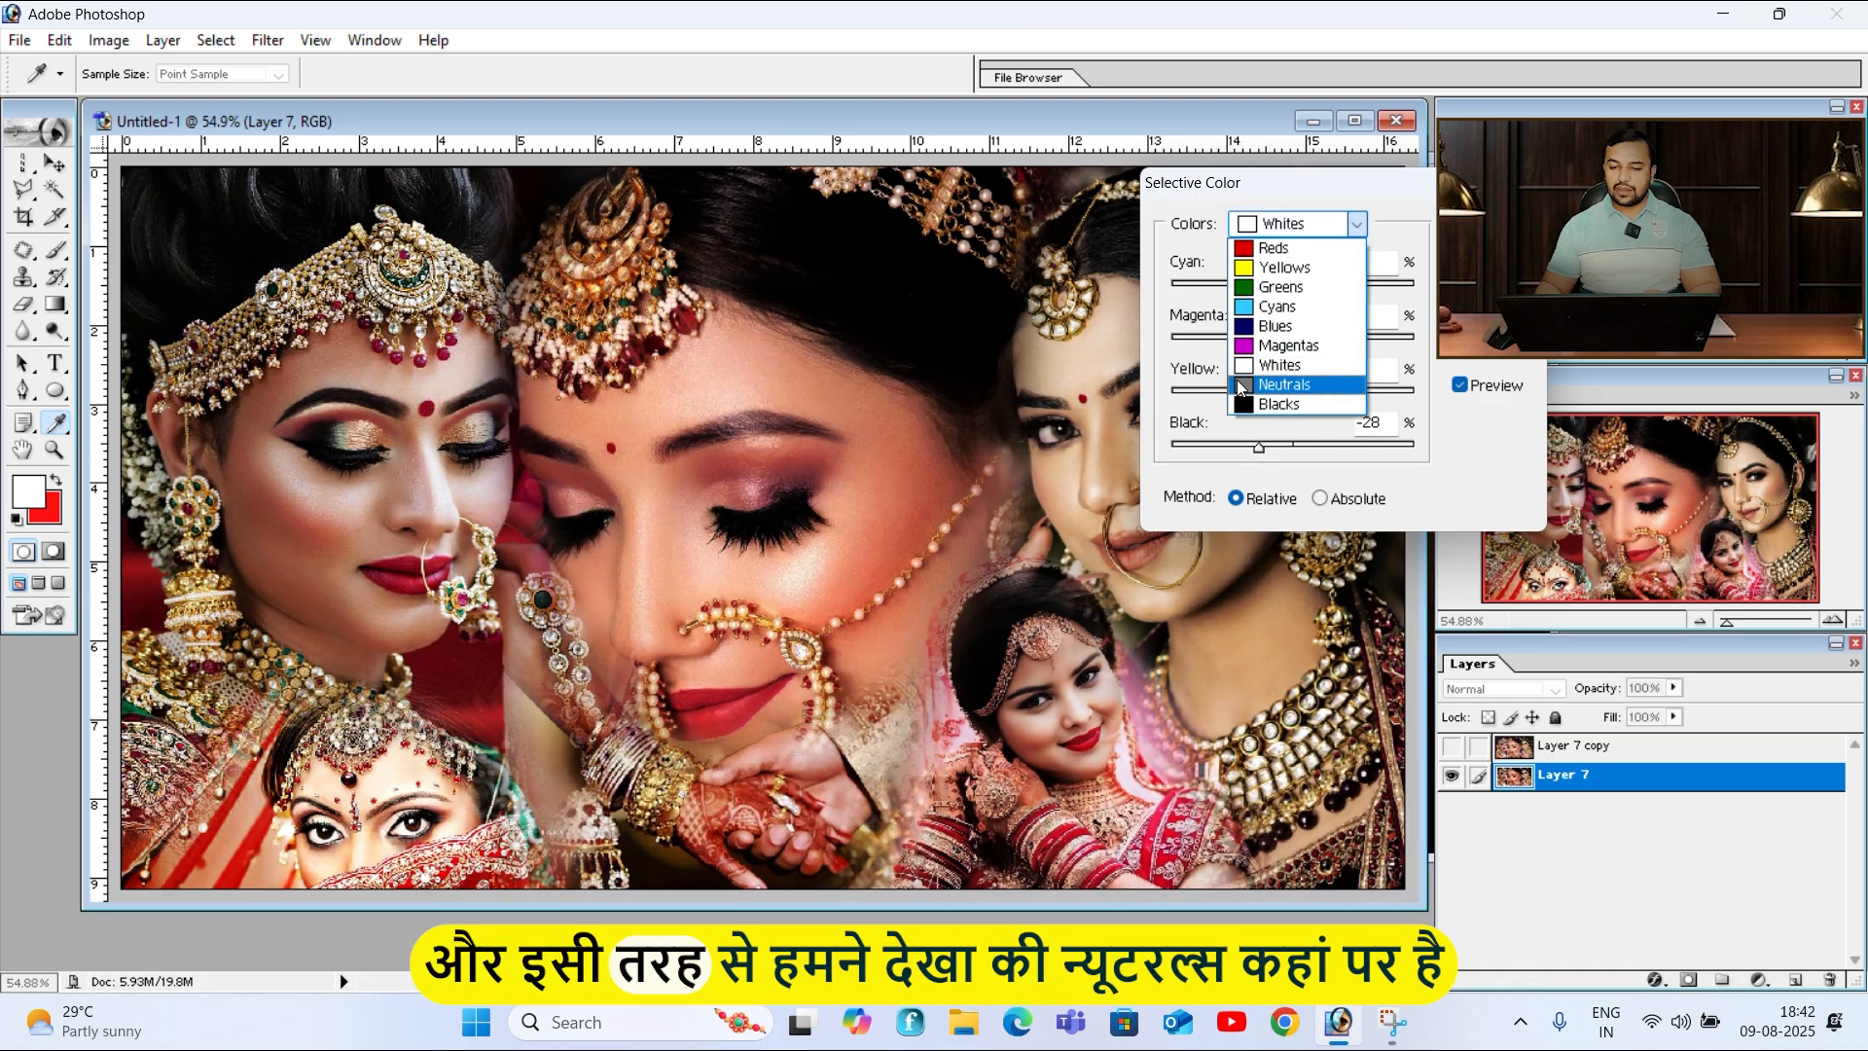
click(1249, 383)
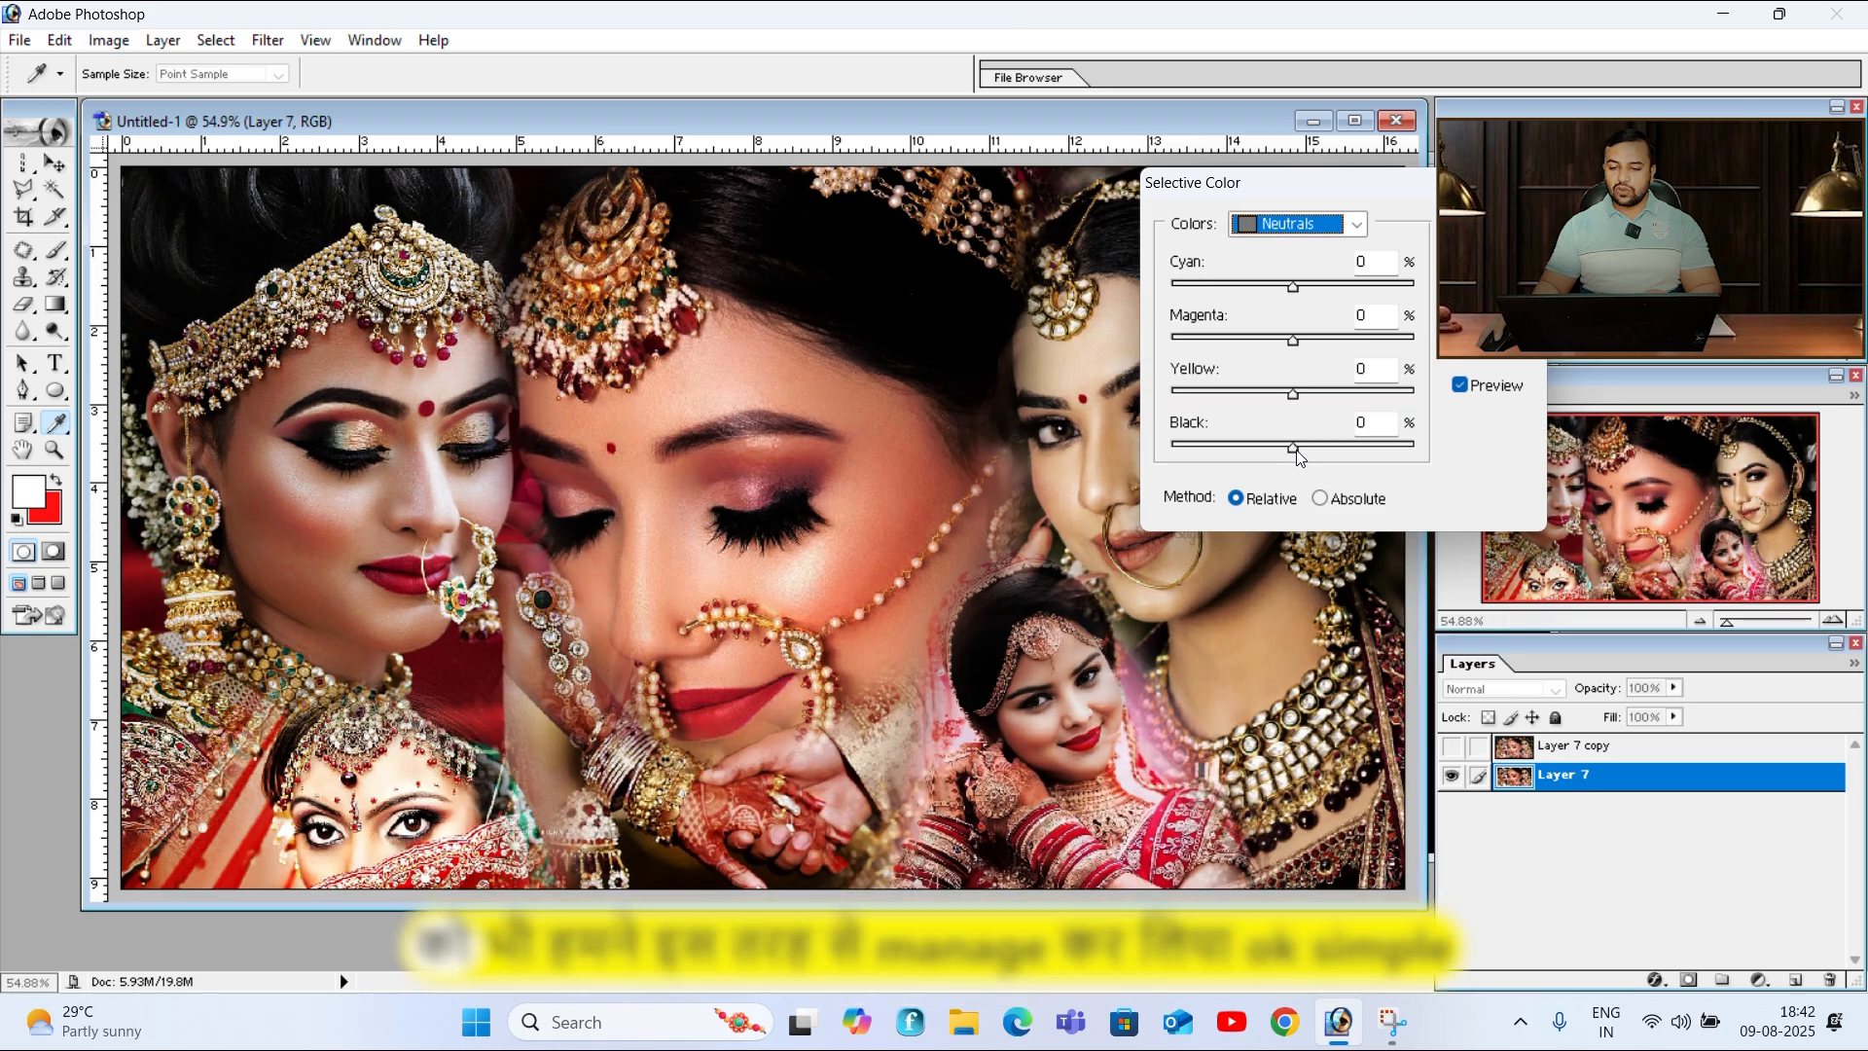
mouse_move(1293, 449)
mouse_down()
mouse_move(1249, 450)
mouse_move(1304, 448)
mouse_move(1282, 449)
mouse_up()
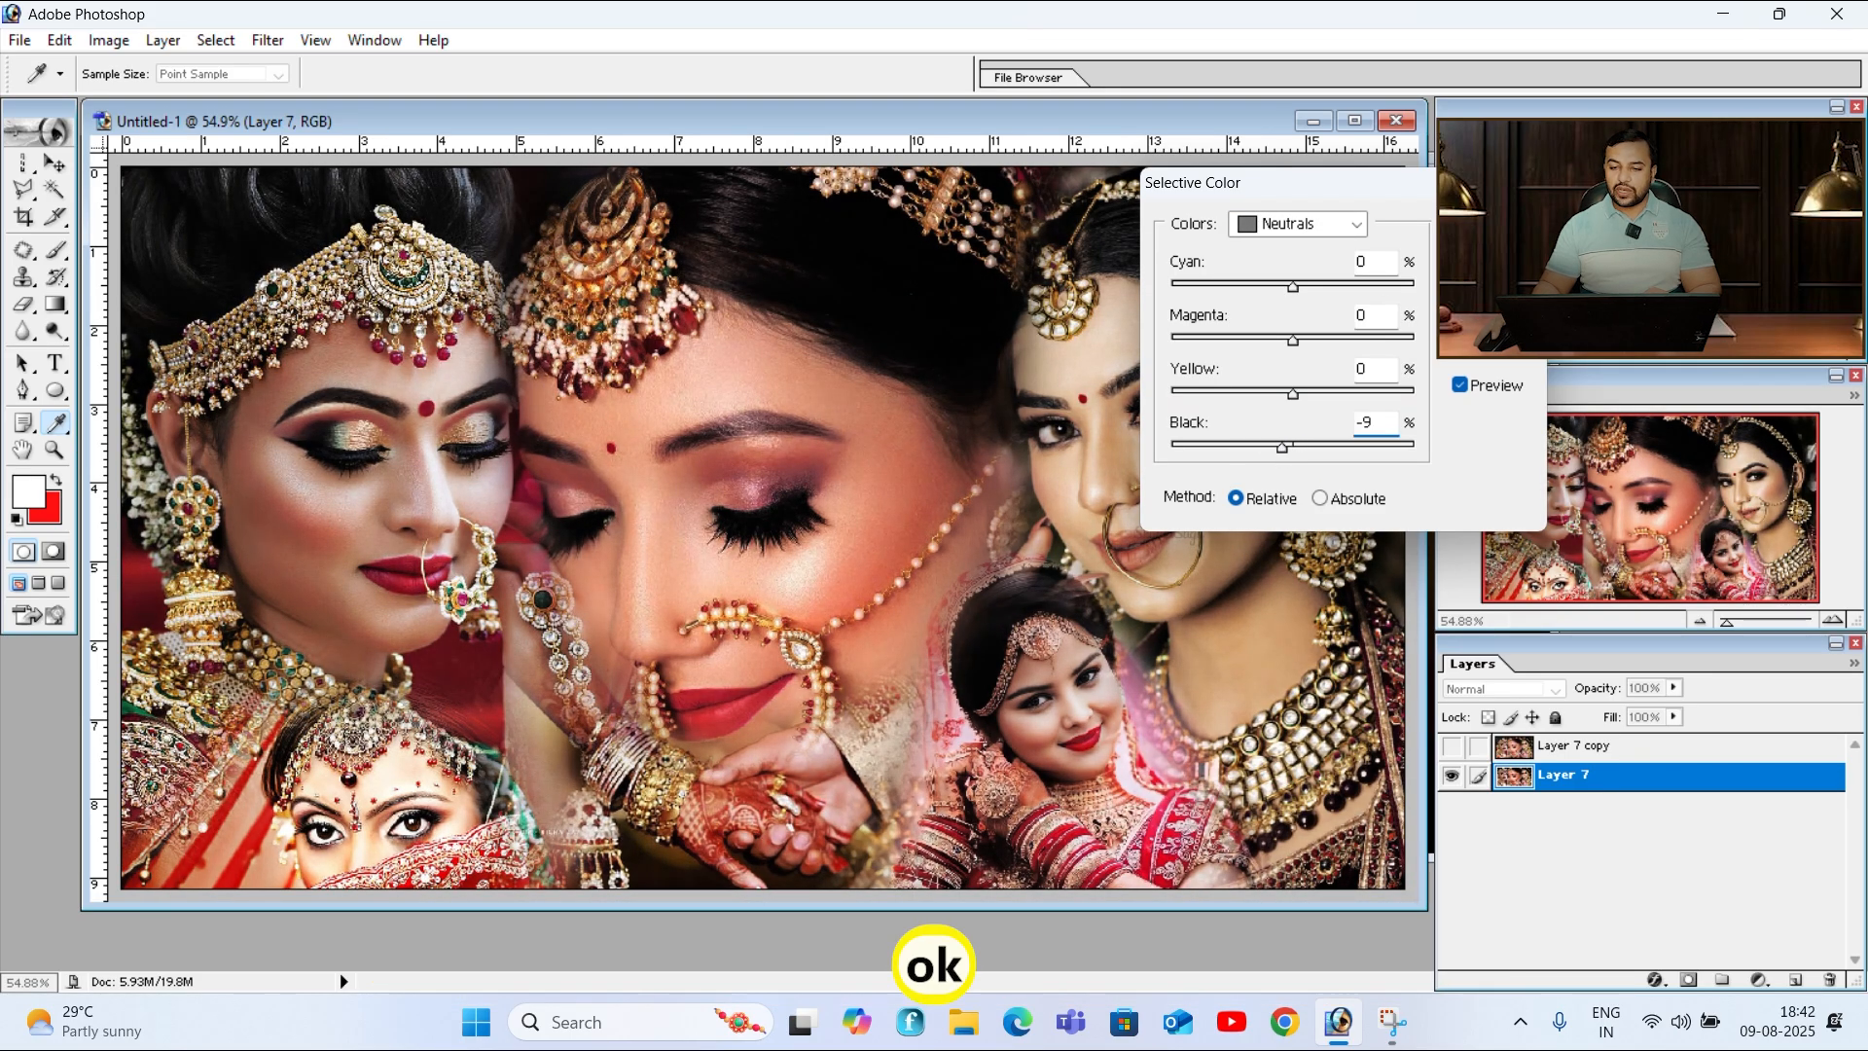
key(Return)
Step: Apply an automatic Levels correction to Layer 7 through the Levels adjustment
click(108, 40)
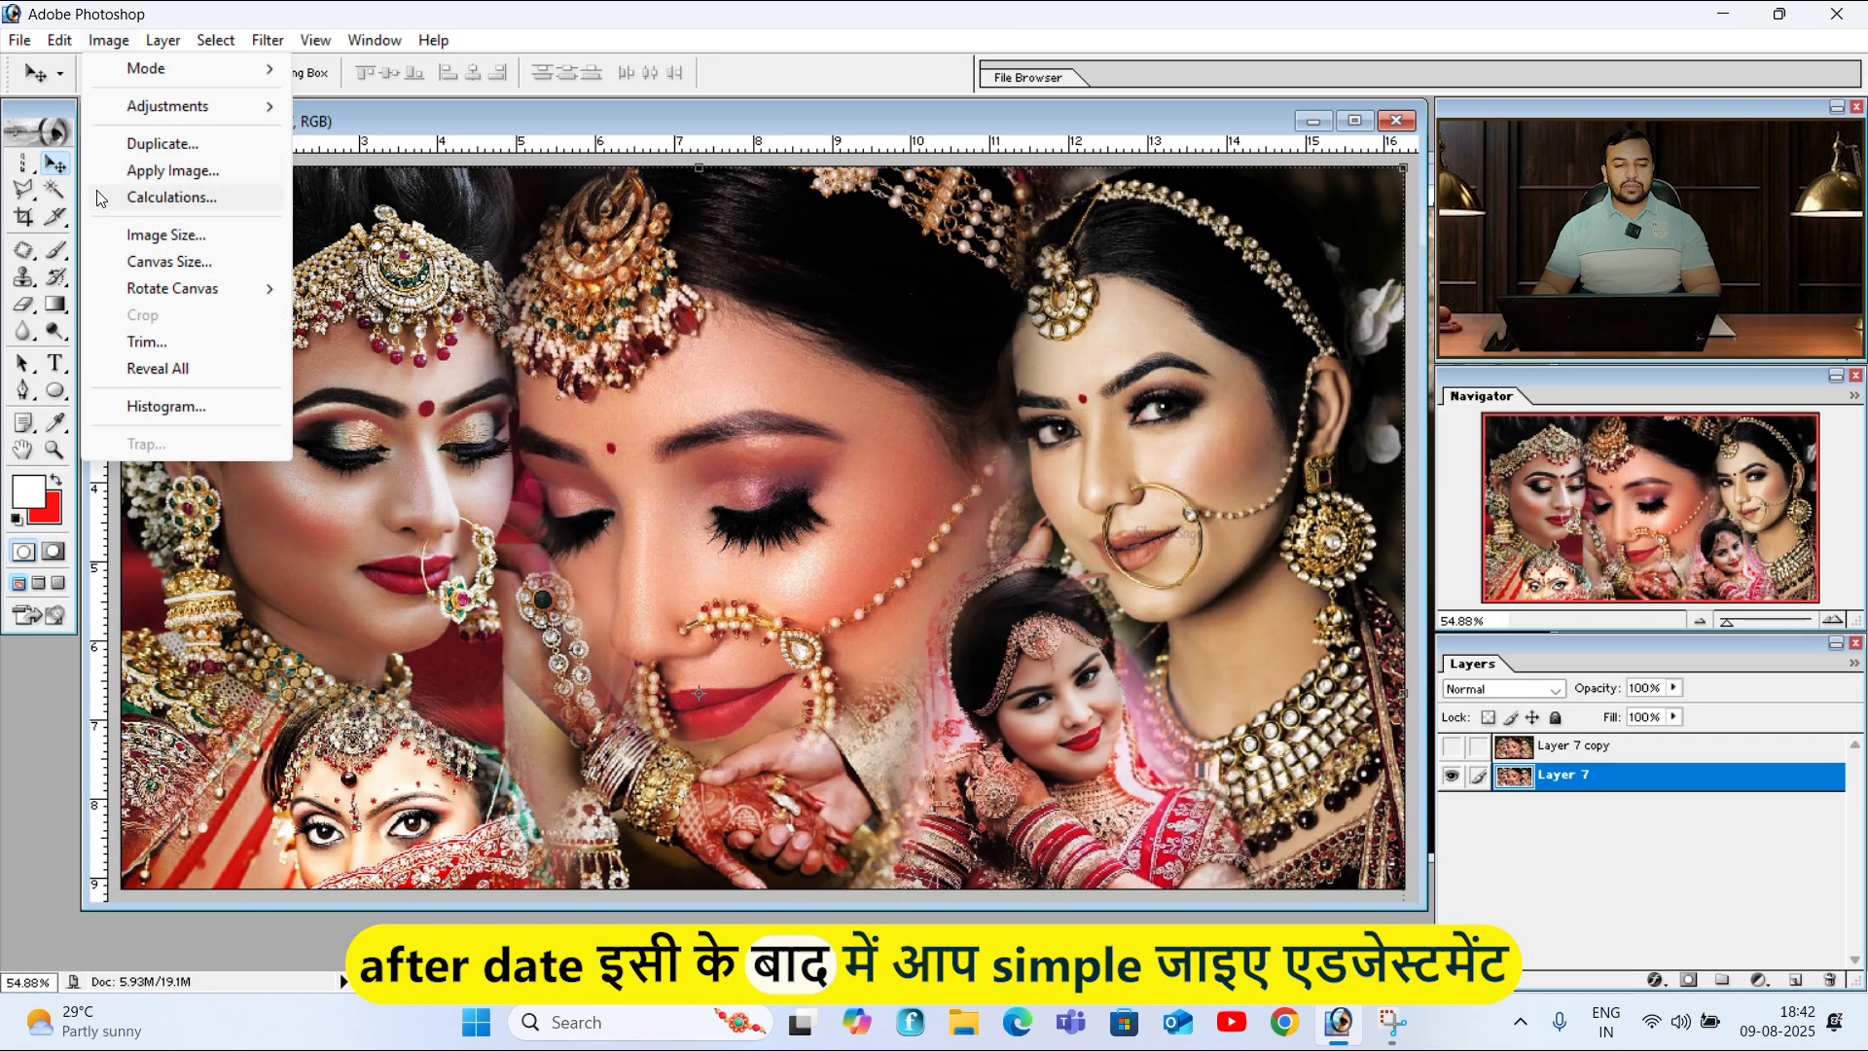
mouse_move(138, 107)
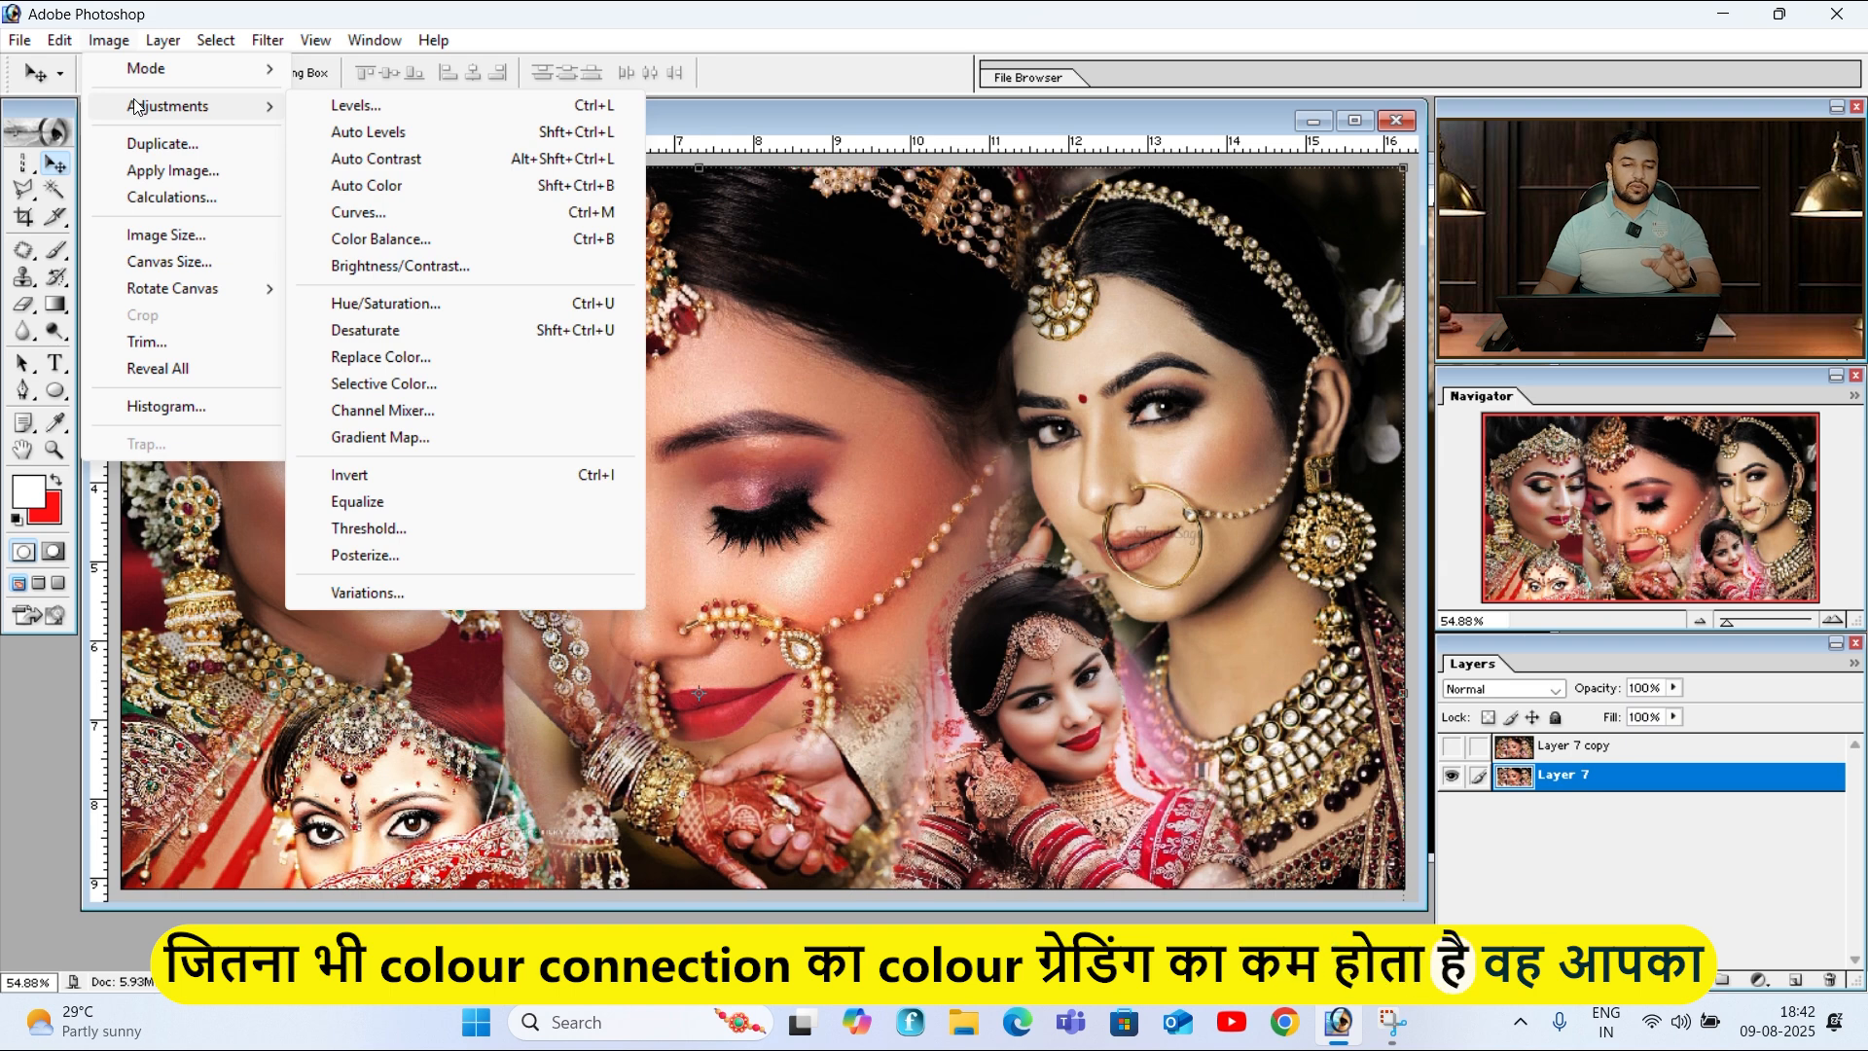
click(424, 109)
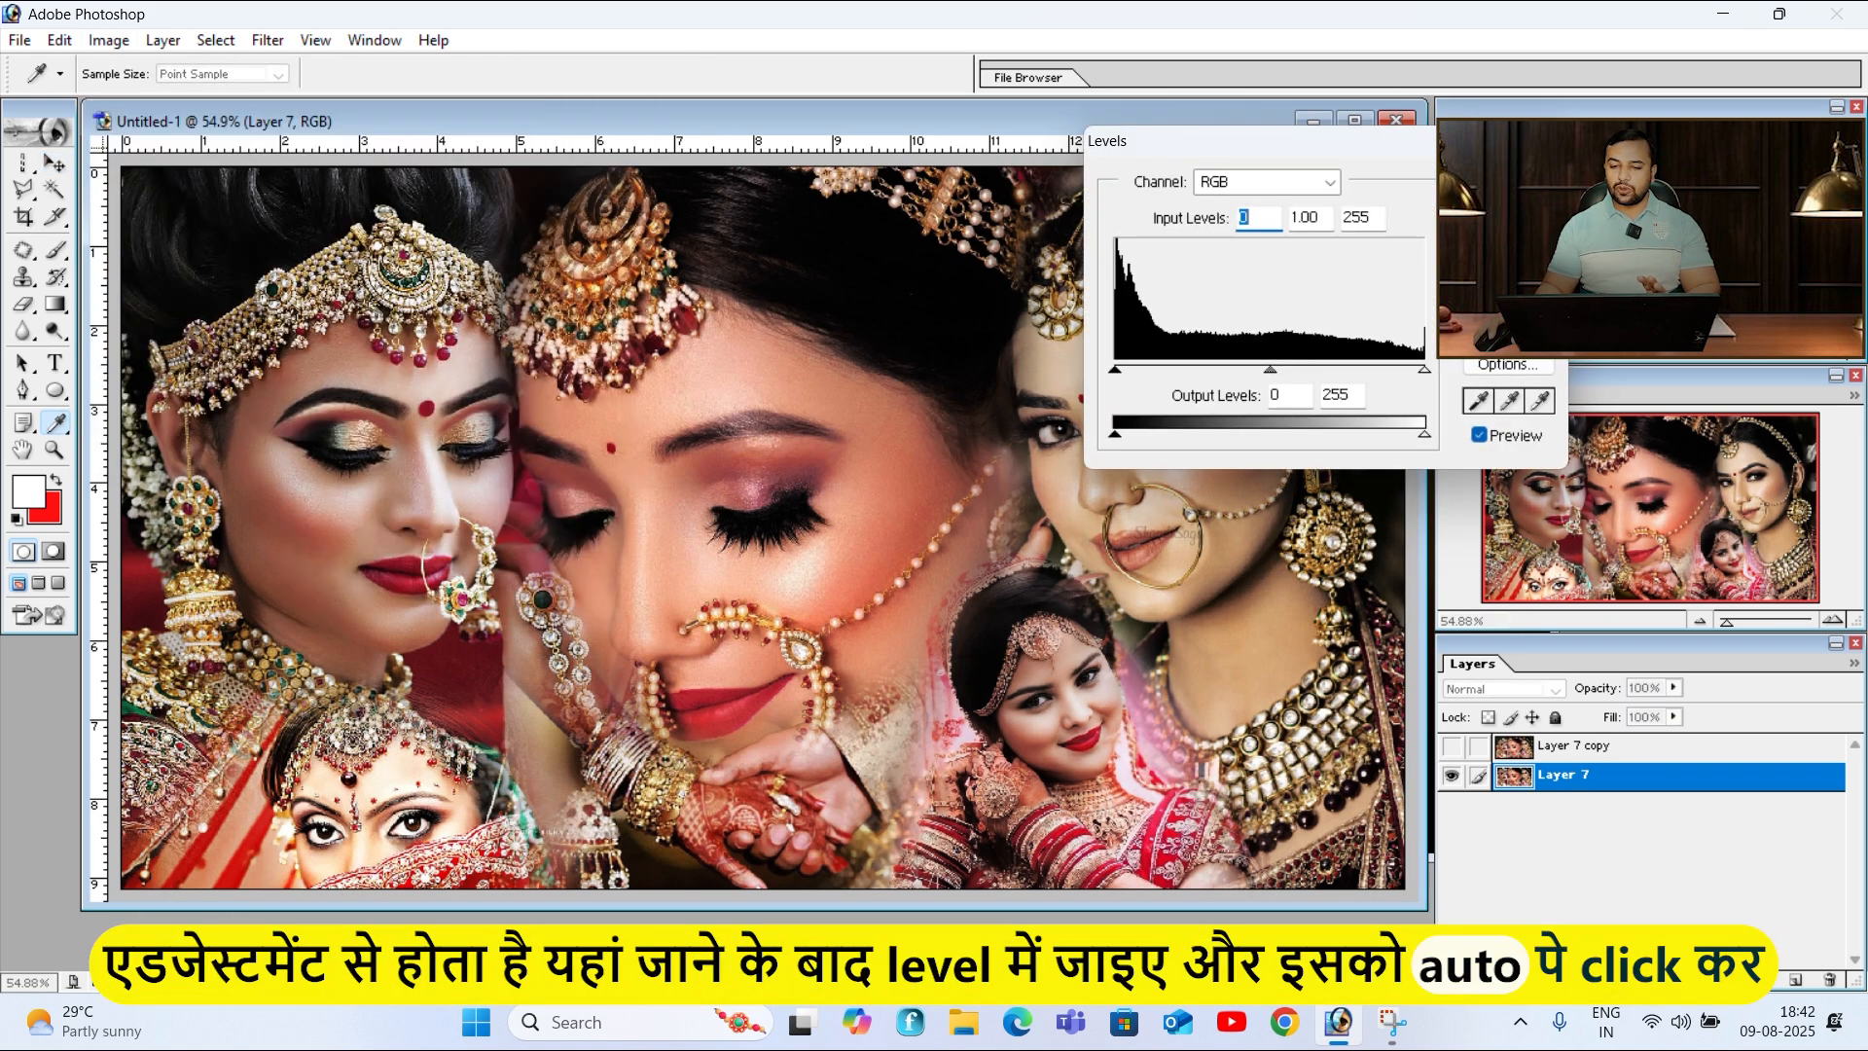
click(1507, 331)
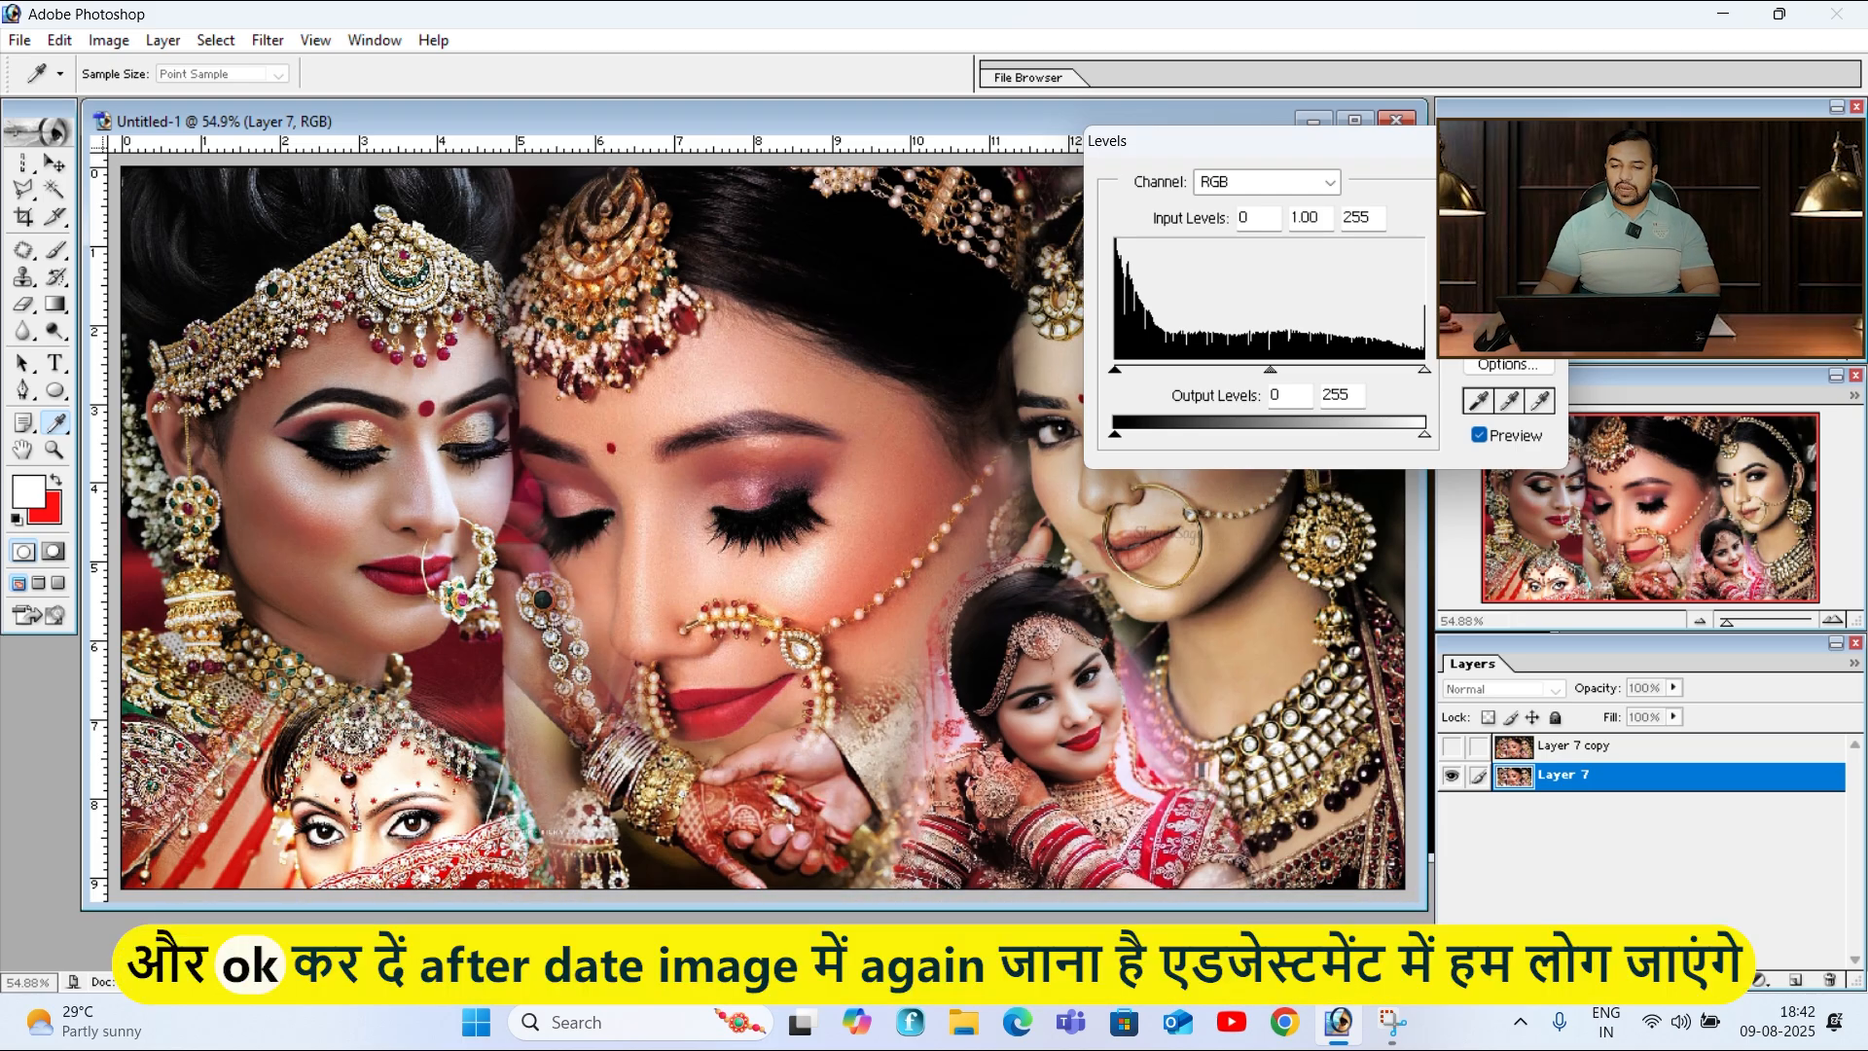
key(Return)
Step: Apply a Brightness/Contrast adjustment to Layer 7 with brightness 0 and contrast +1
key(v)
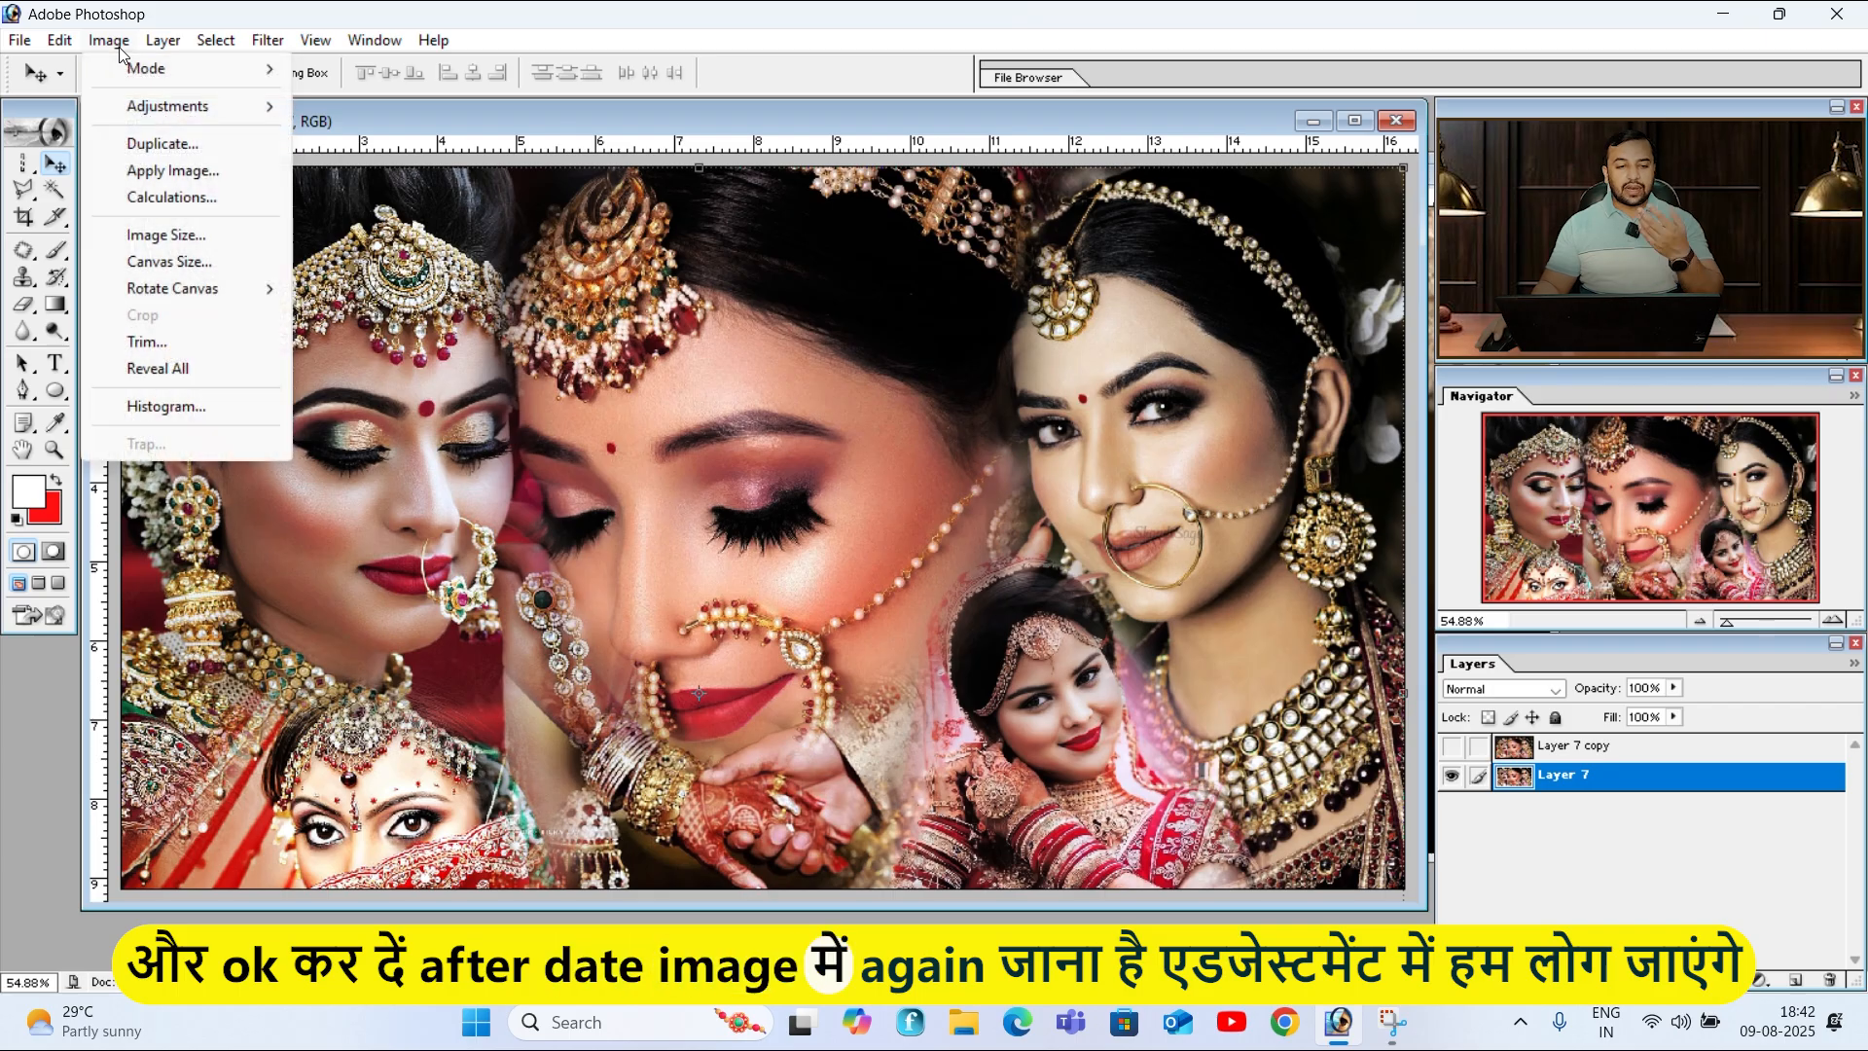
mouse_move(195, 106)
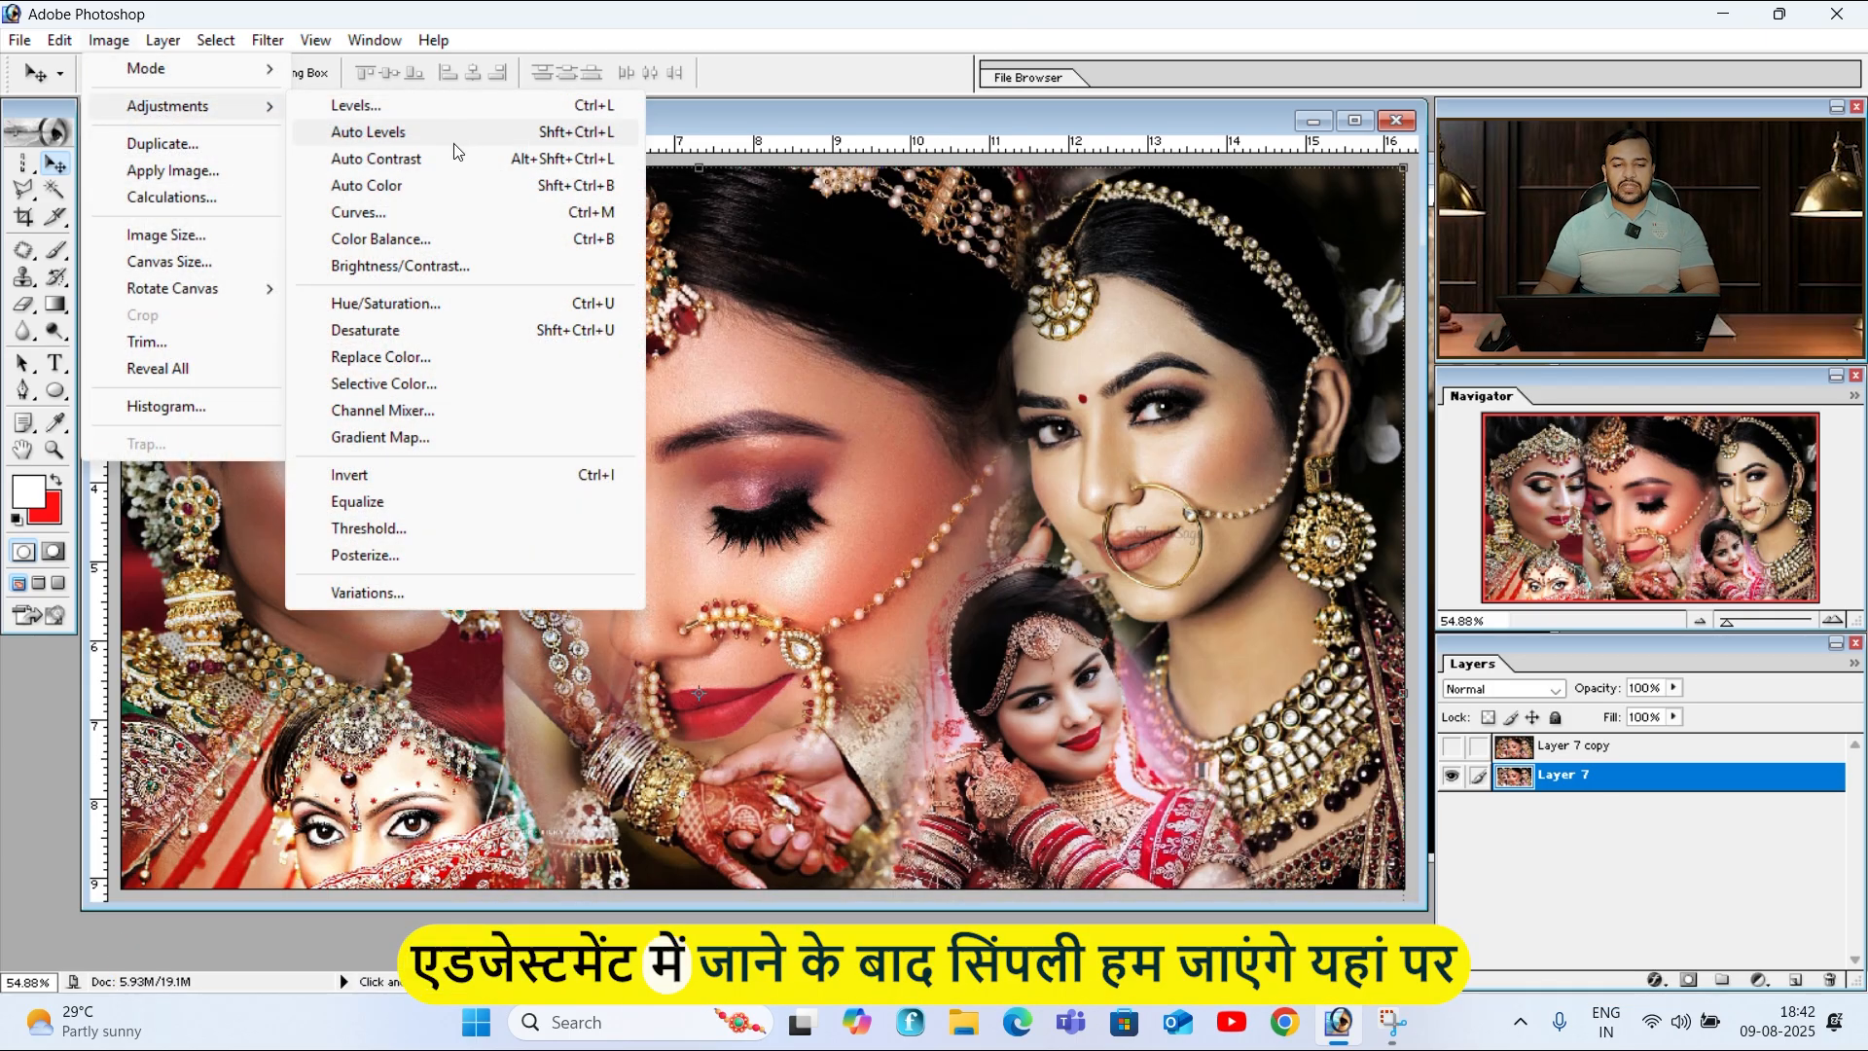
click(386, 273)
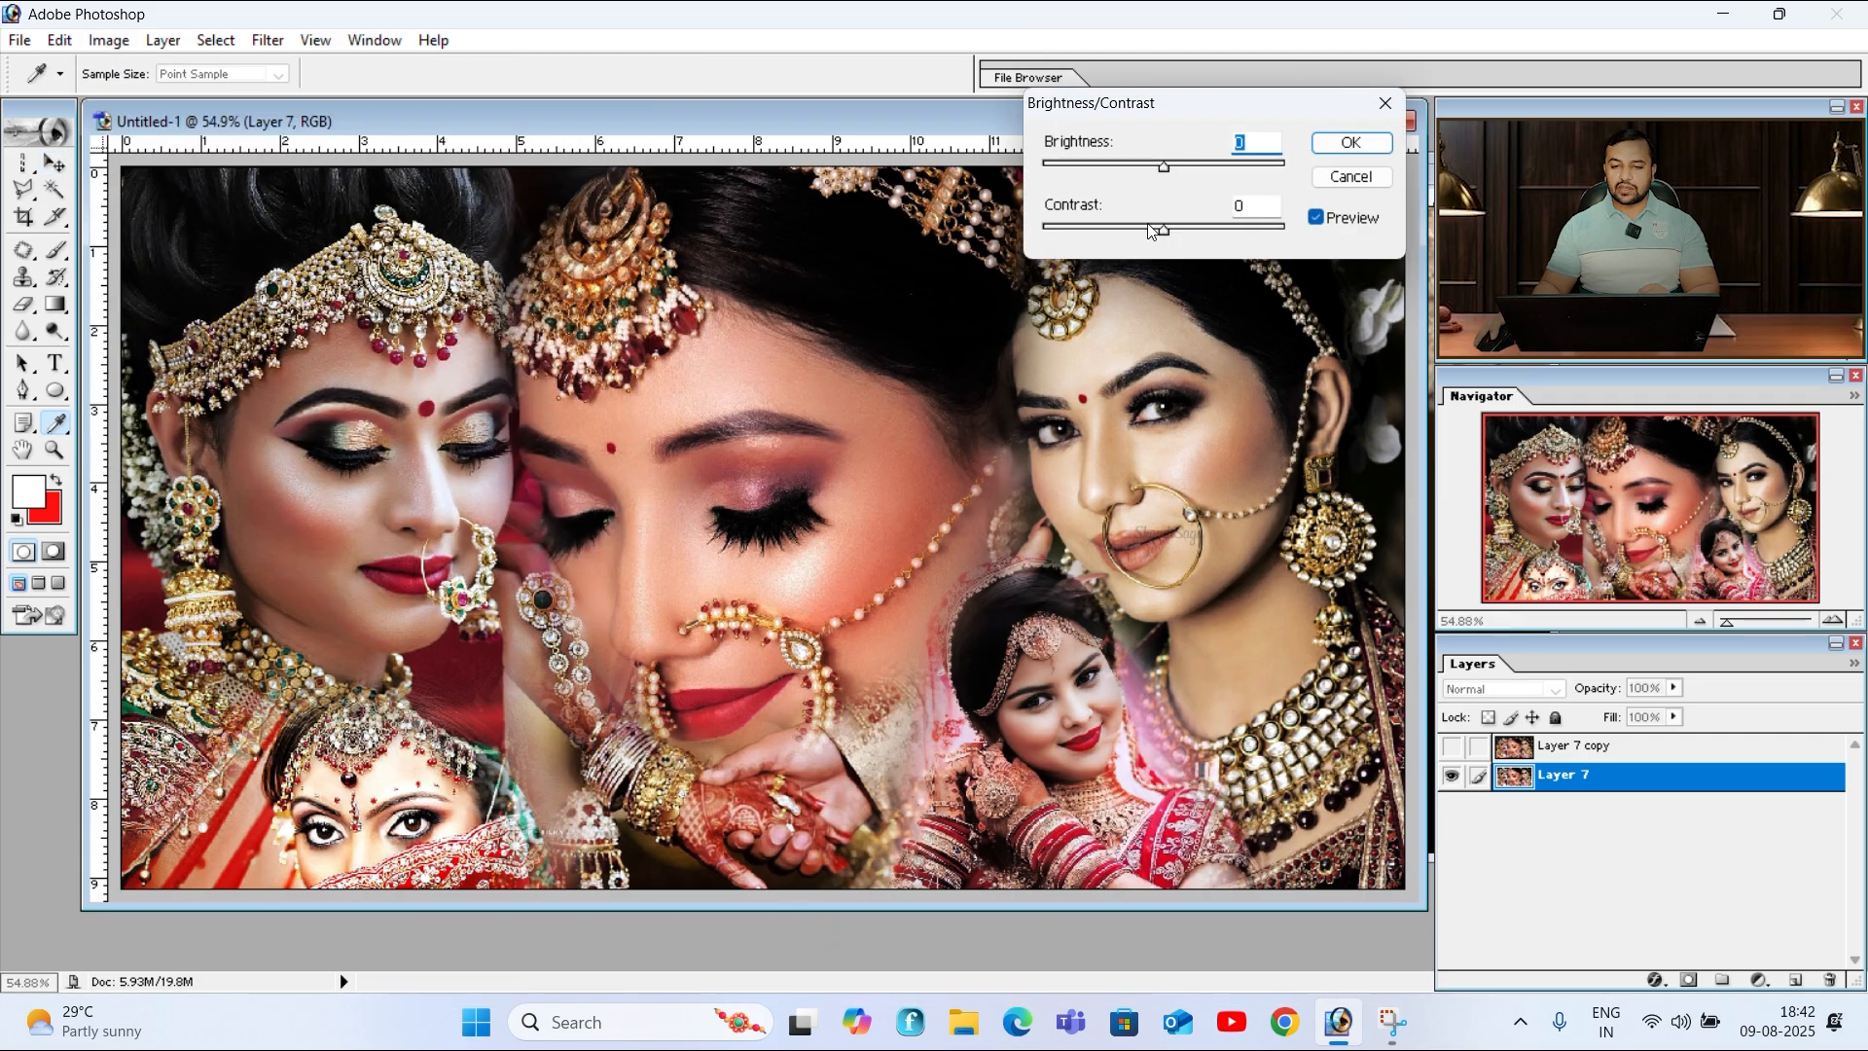
drag(1168, 163, 1165, 163)
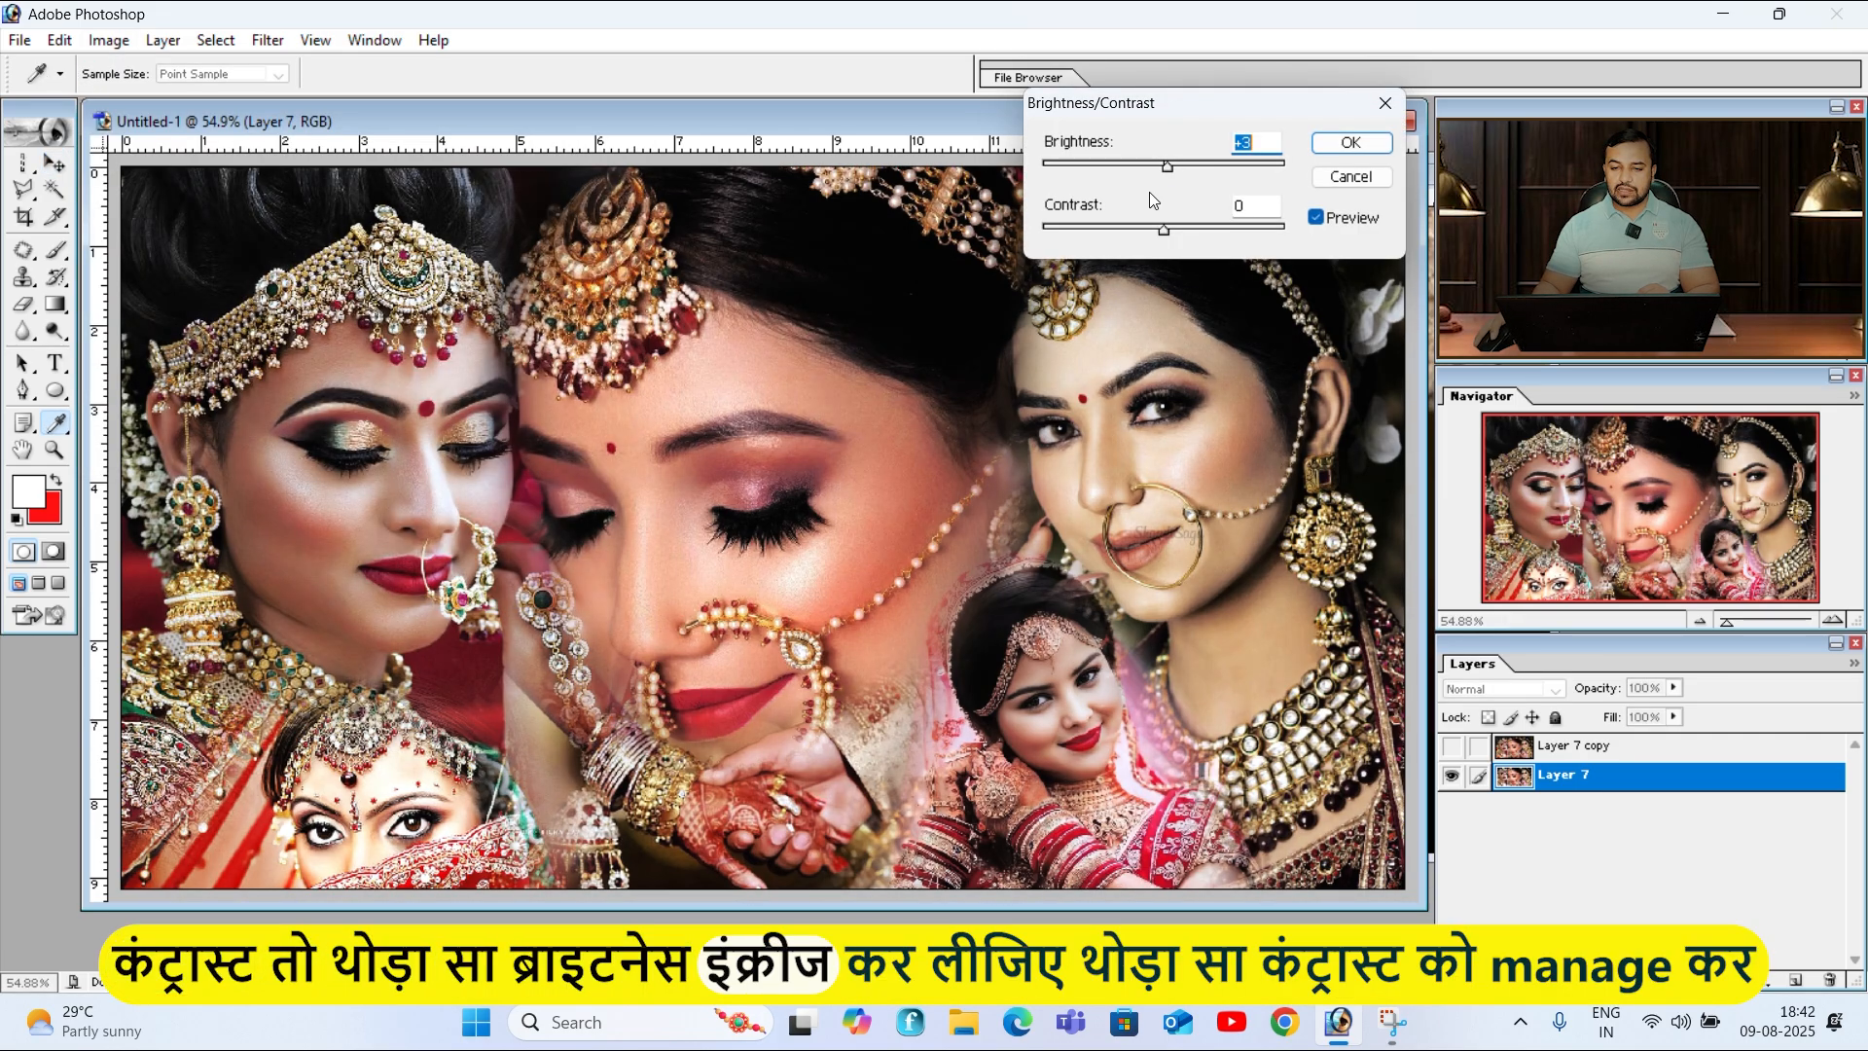
drag(1164, 230, 1165, 228)
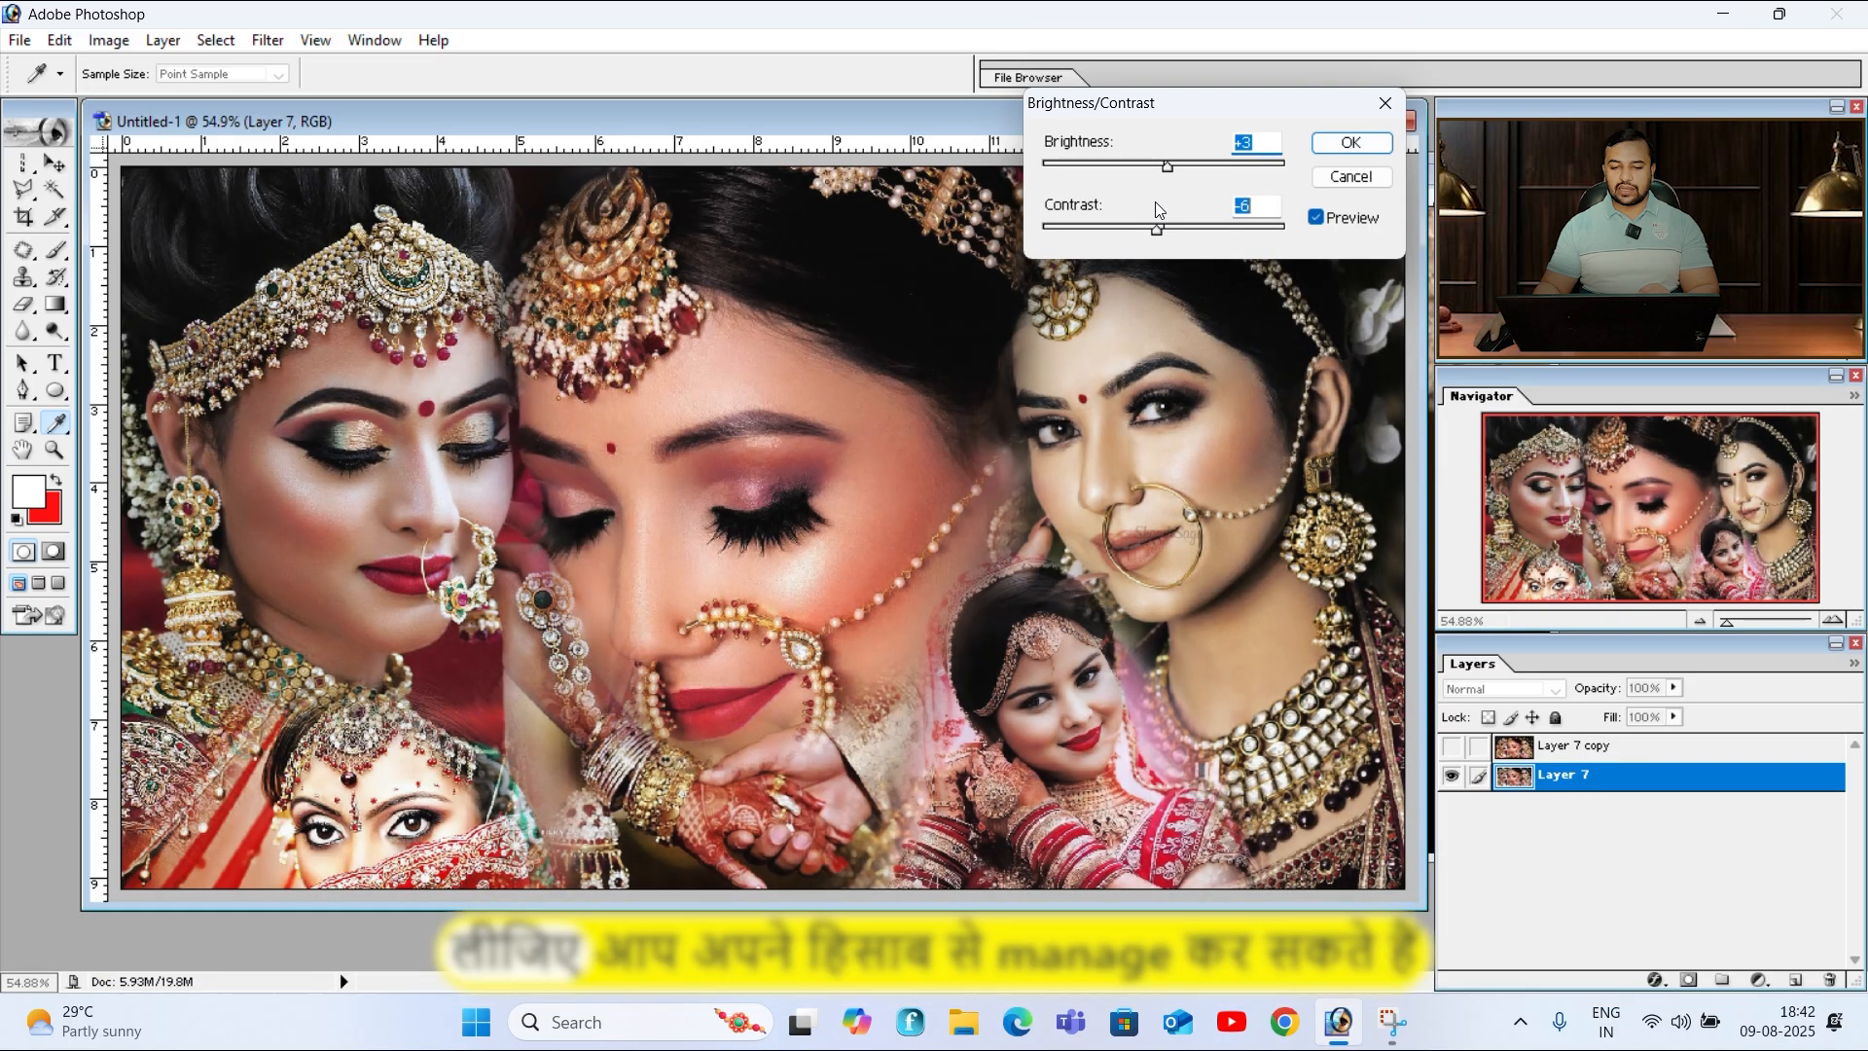
key(Down)
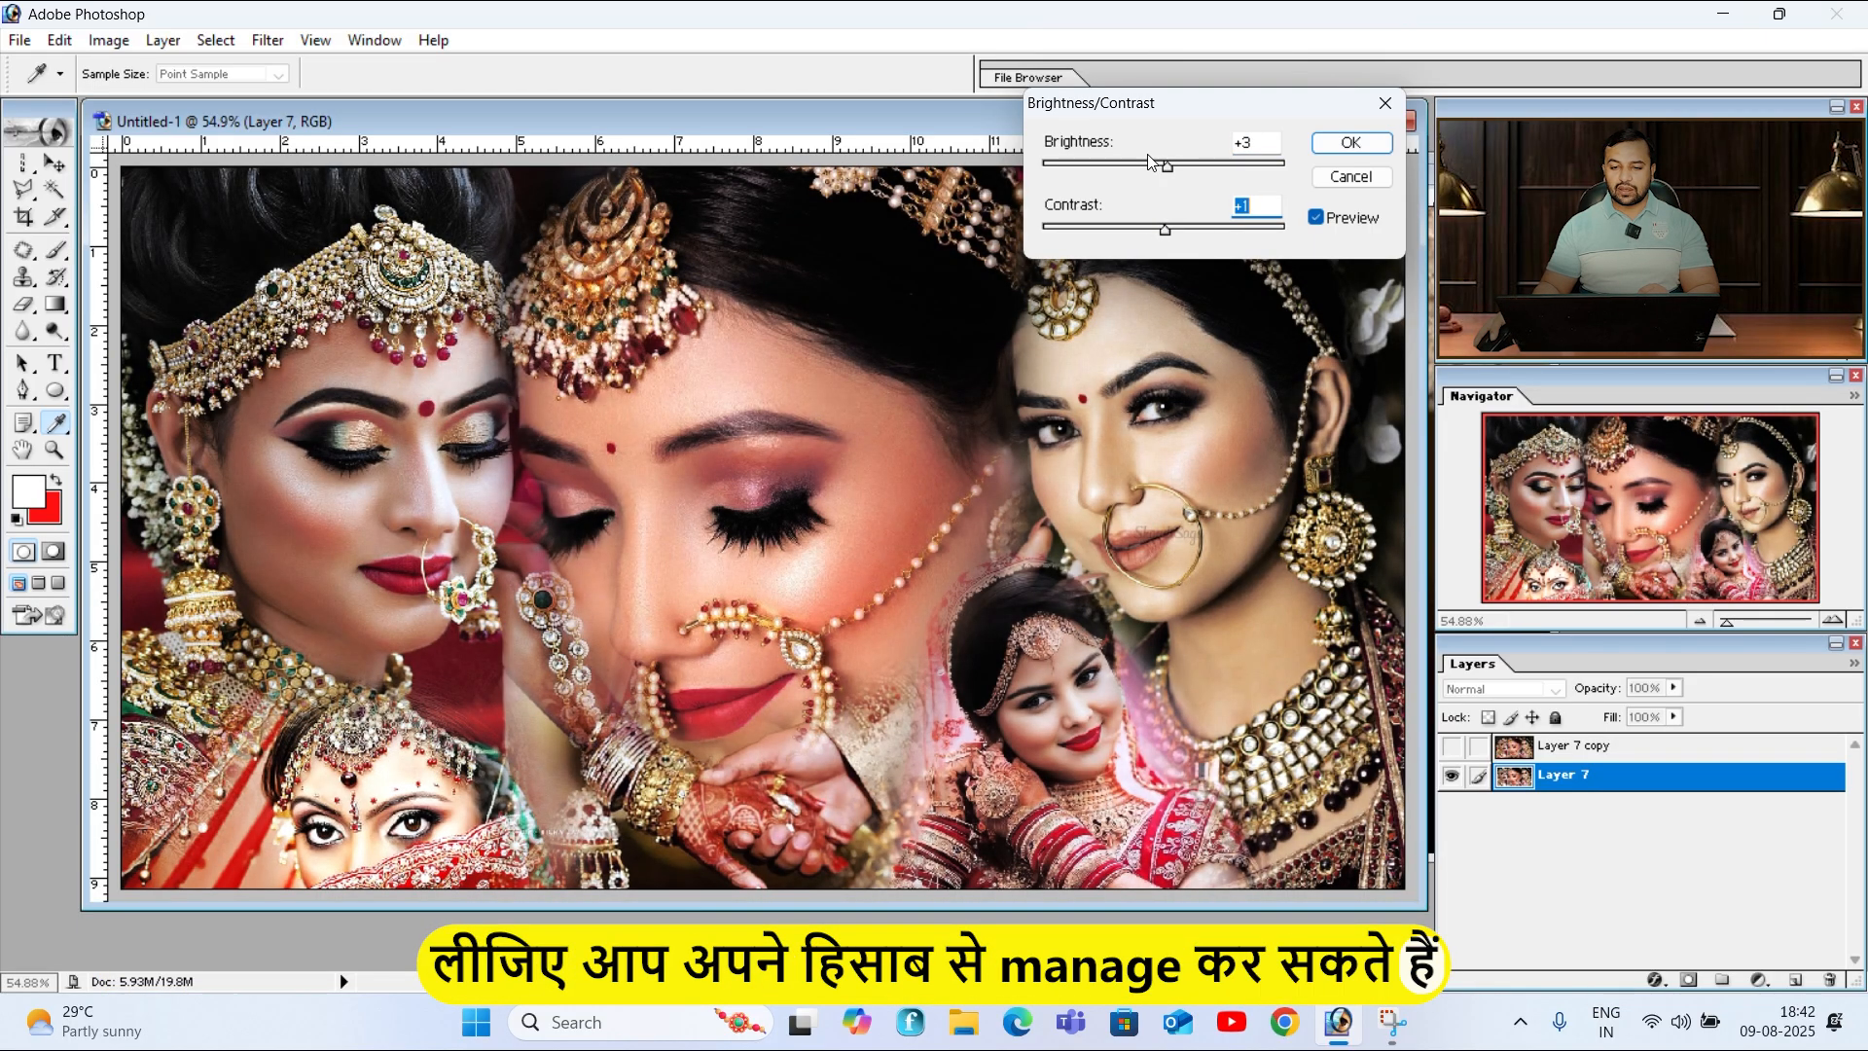
drag(1167, 165, 1165, 167)
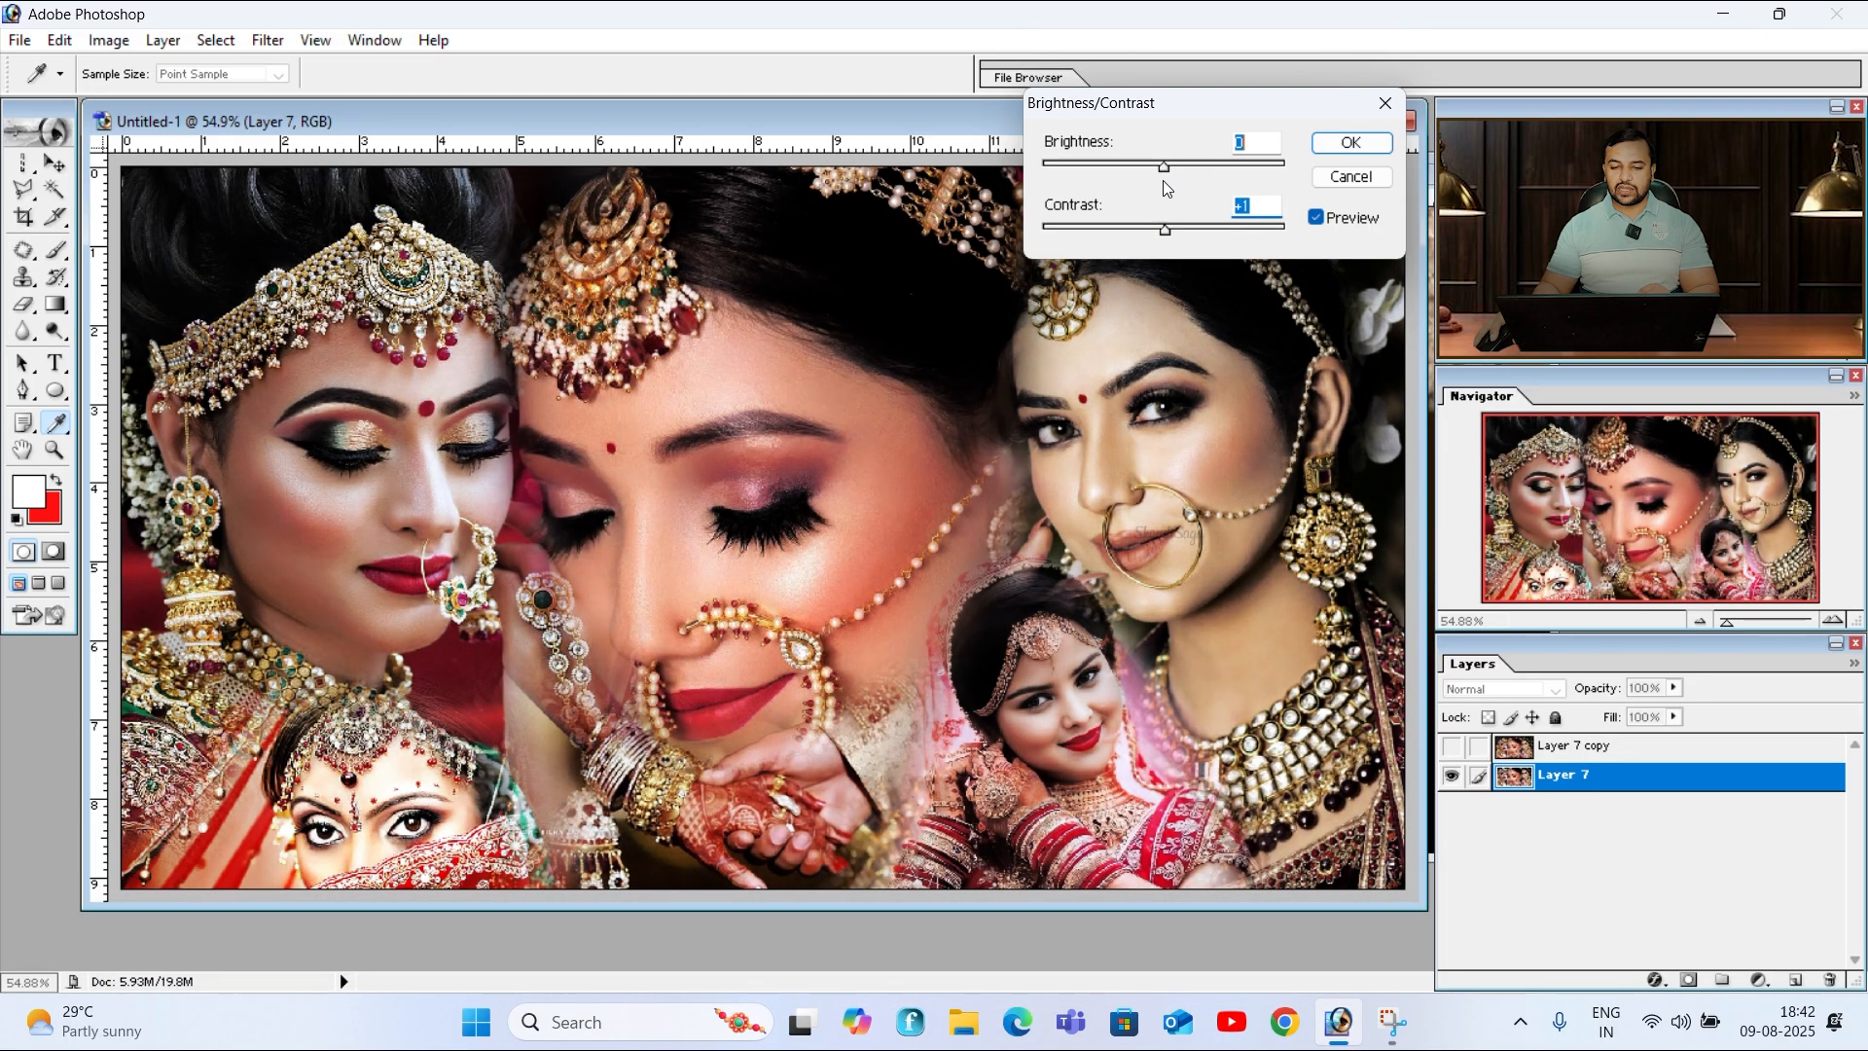
click(1351, 143)
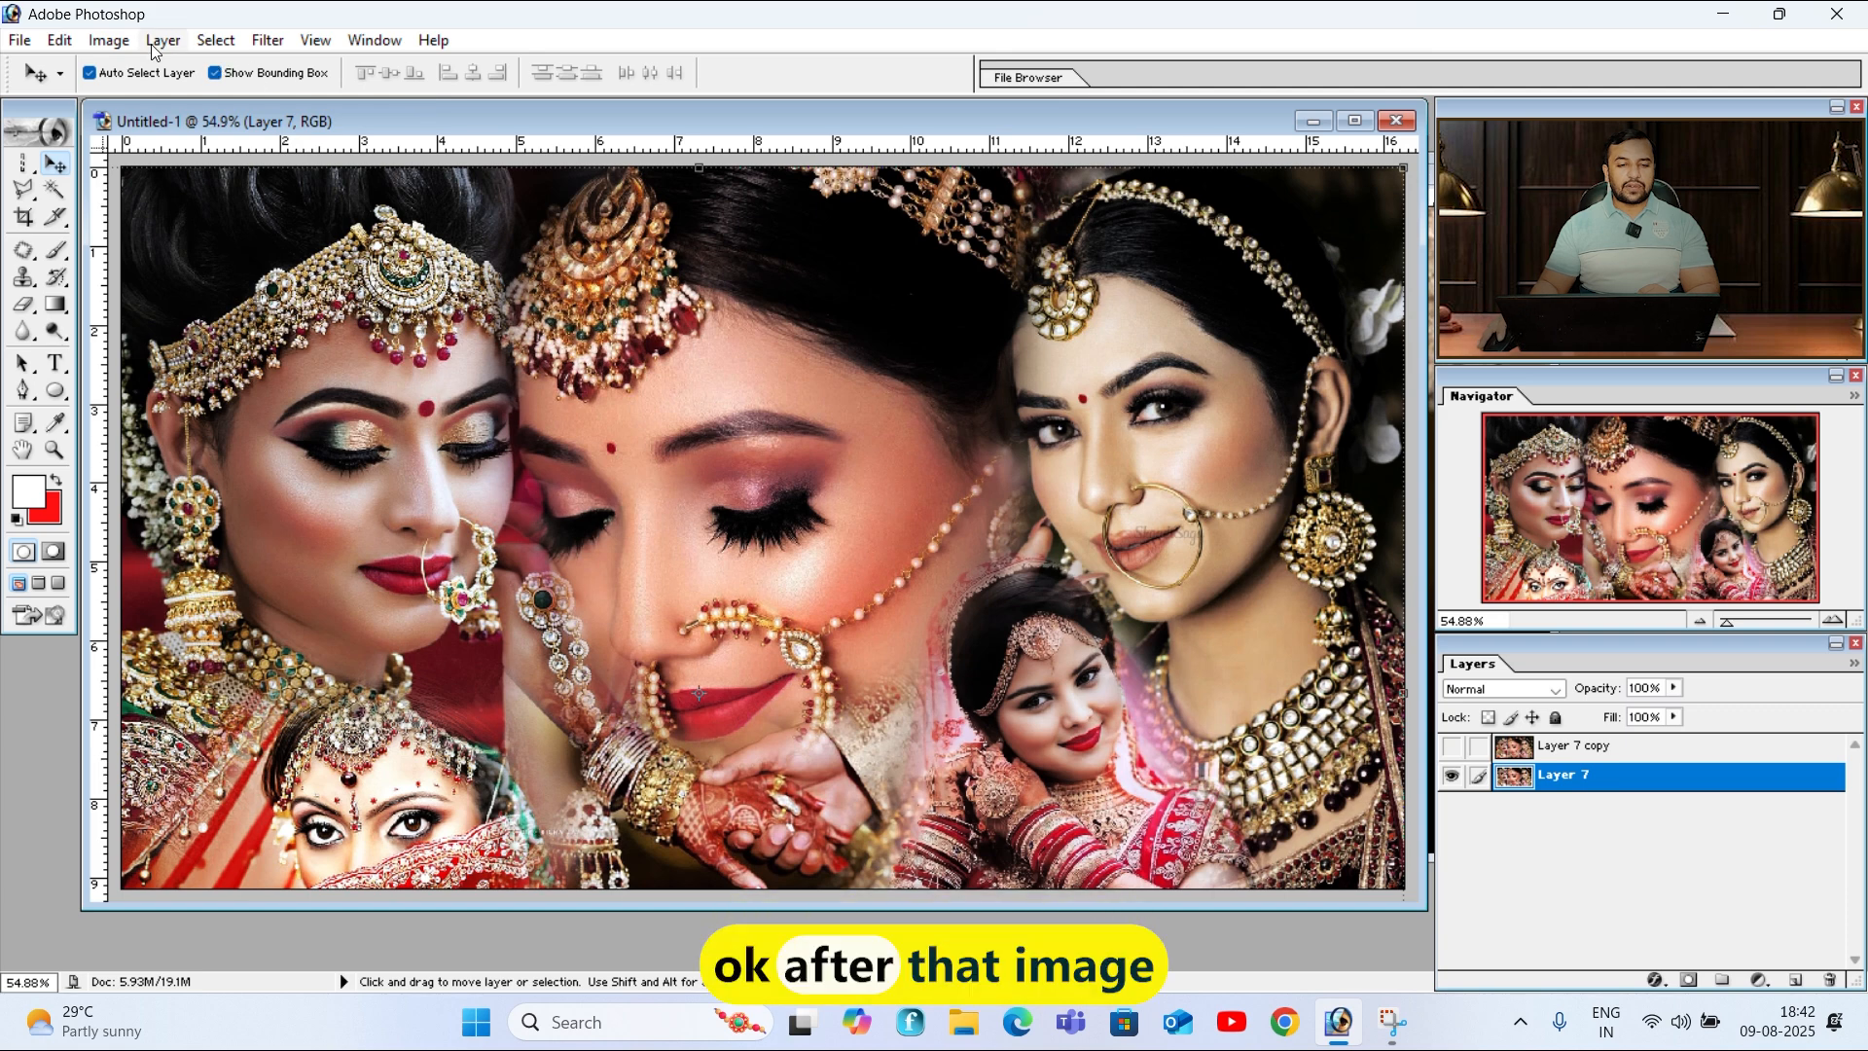
Step: Apply Color Balance to Layer 7, shifting the midtones slightly toward red and setting the highlights to +17, +5, 0
click(108, 40)
mouse_move(145, 107)
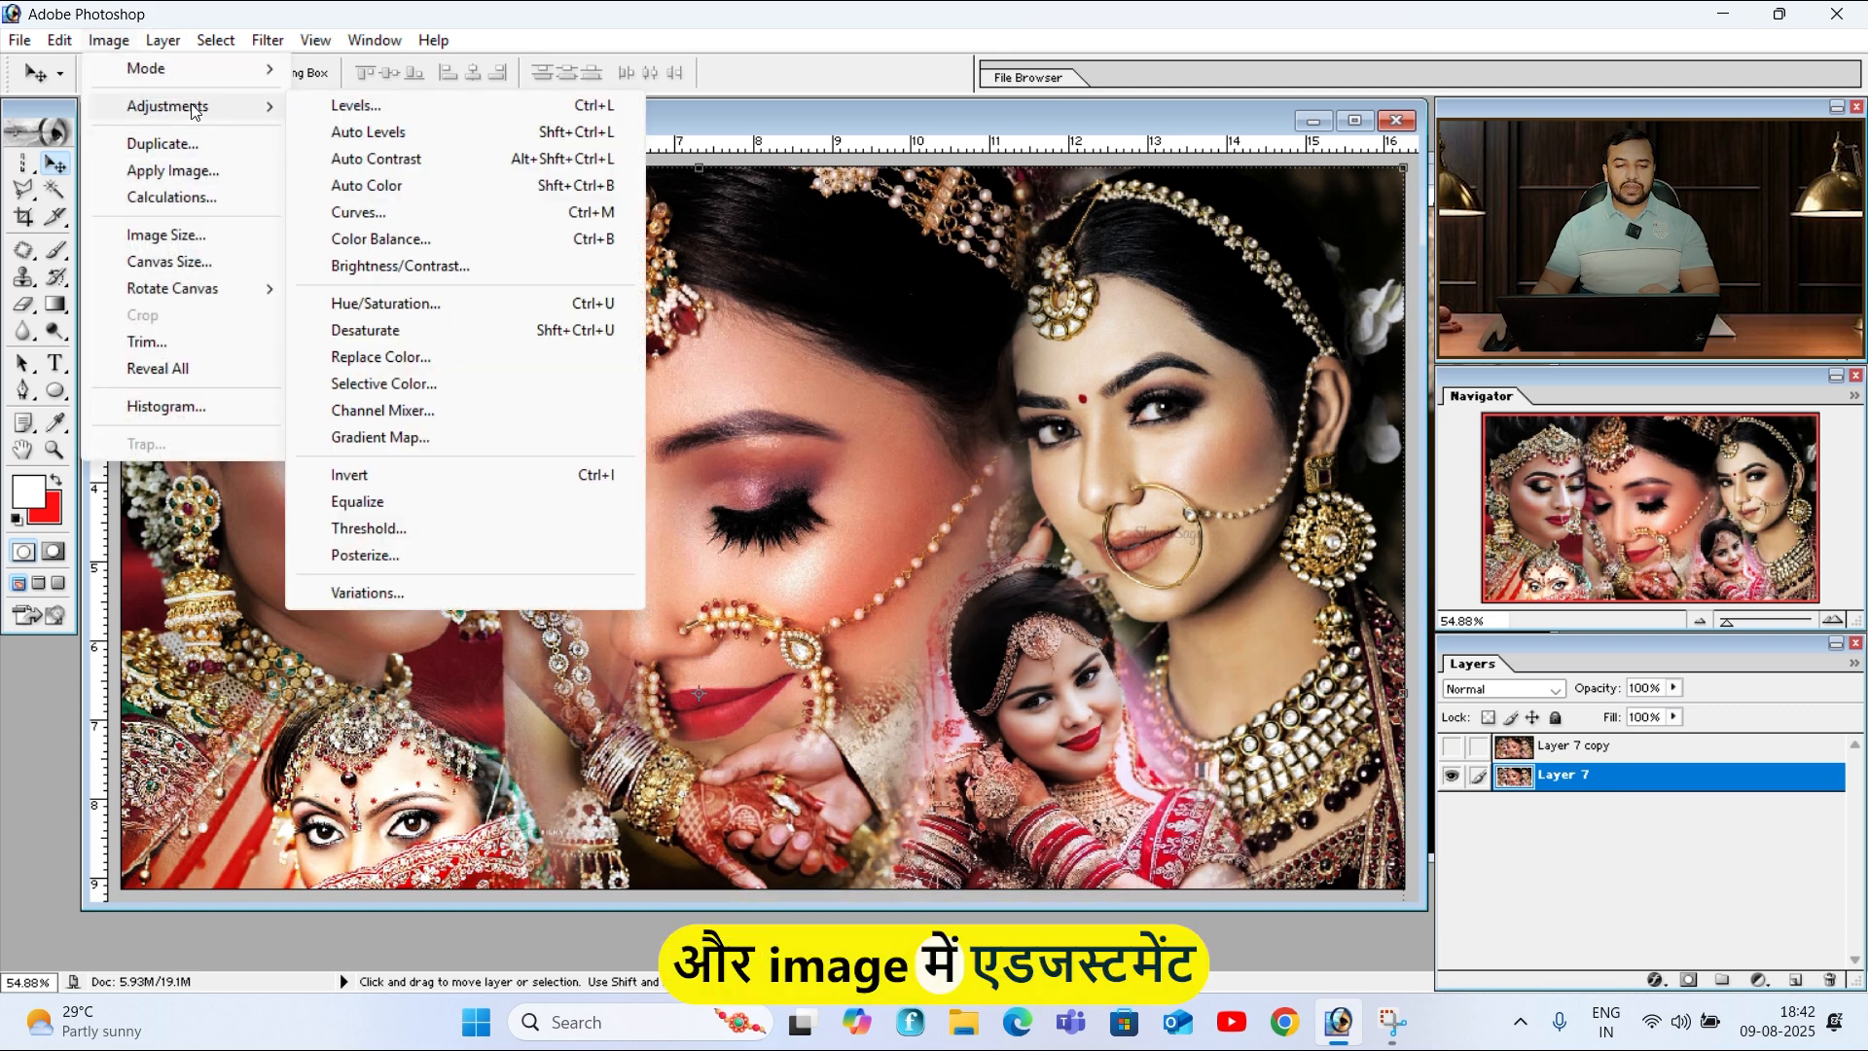
click(399, 243)
drag(1314, 239, 1085, 223)
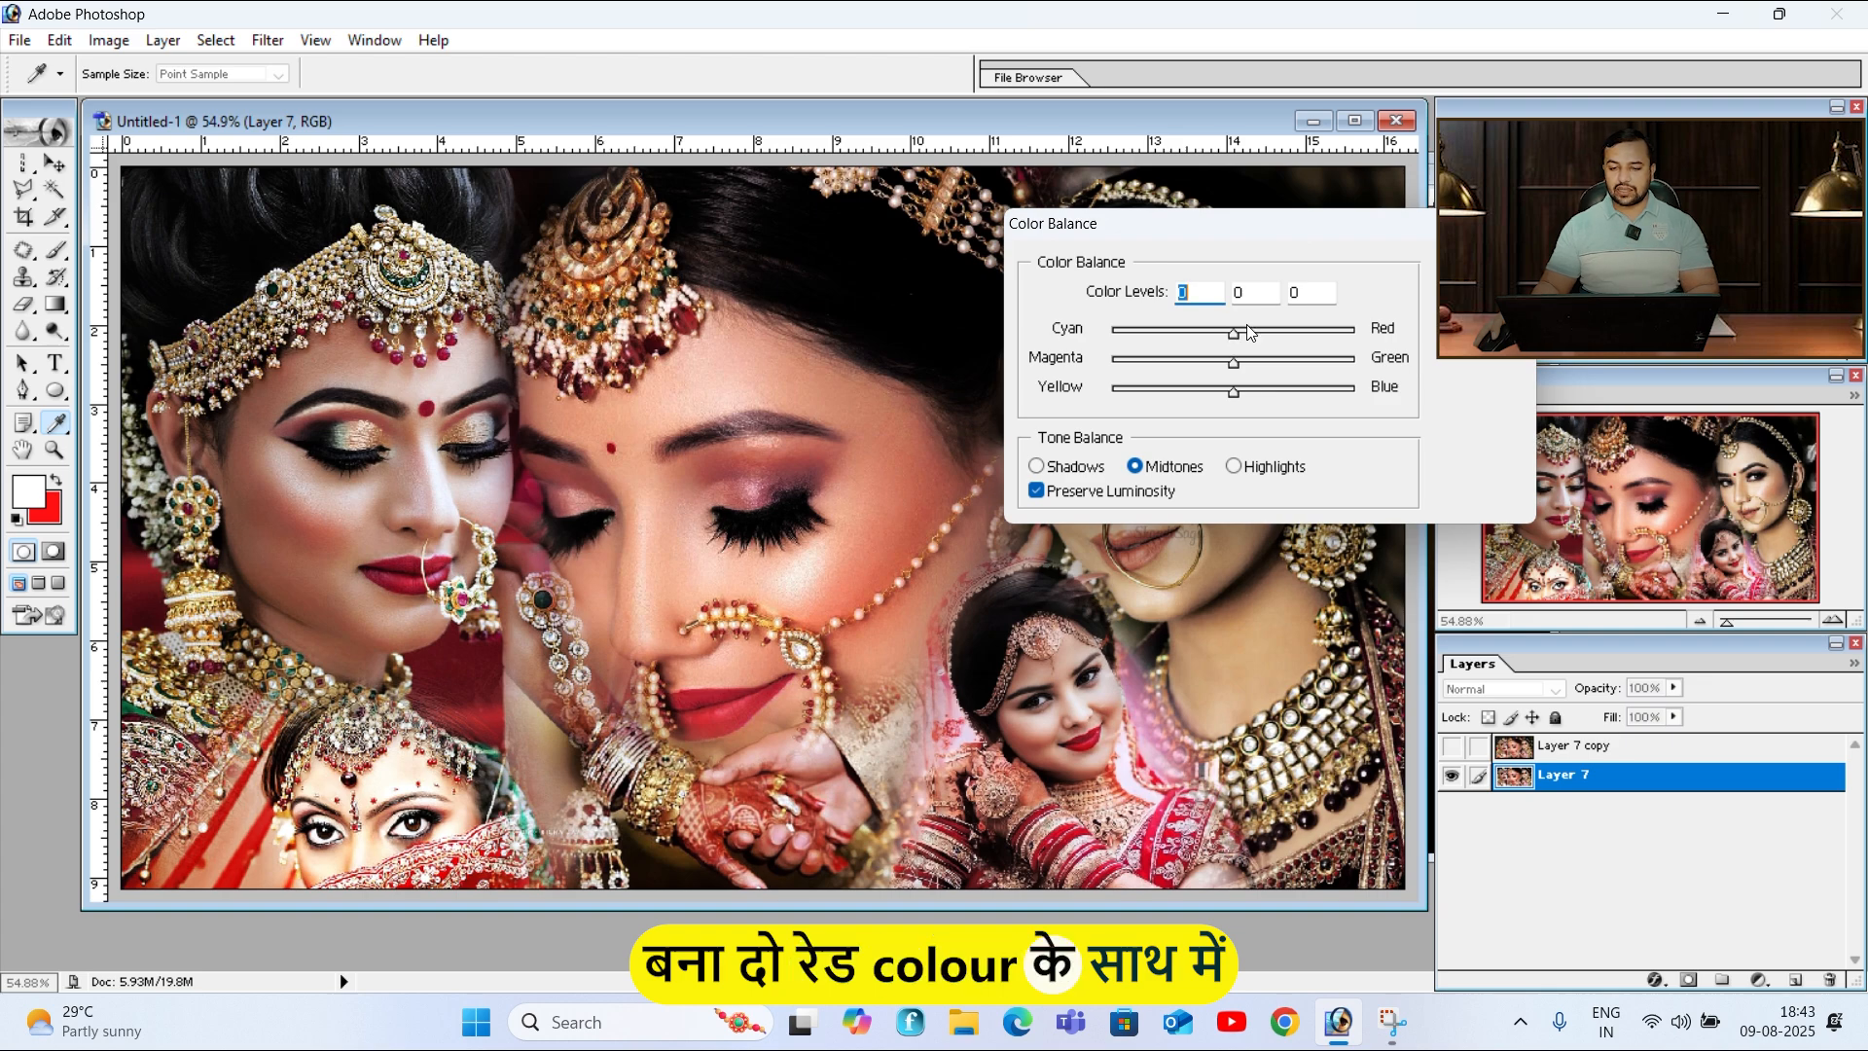
mouse_move(1239, 336)
mouse_down()
mouse_move(1275, 343)
mouse_move(1247, 368)
mouse_move(1244, 345)
mouse_up()
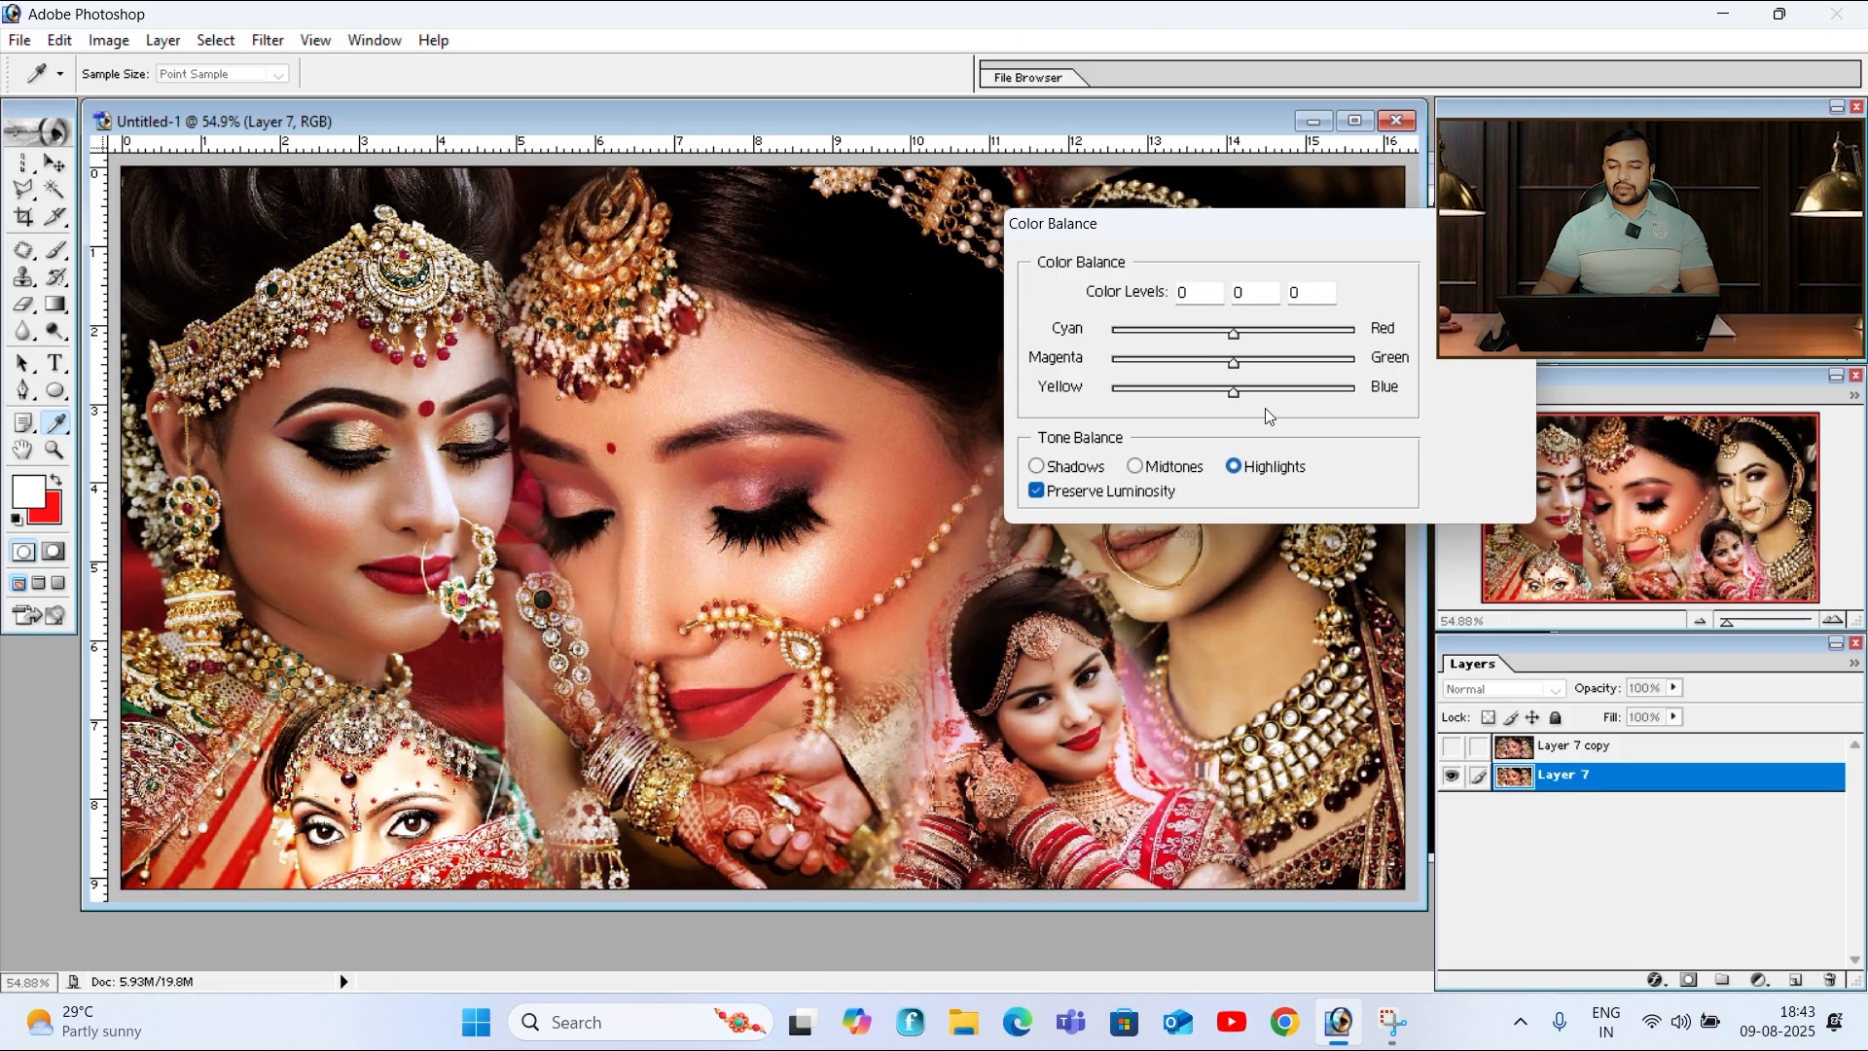
drag(1233, 331, 1249, 321)
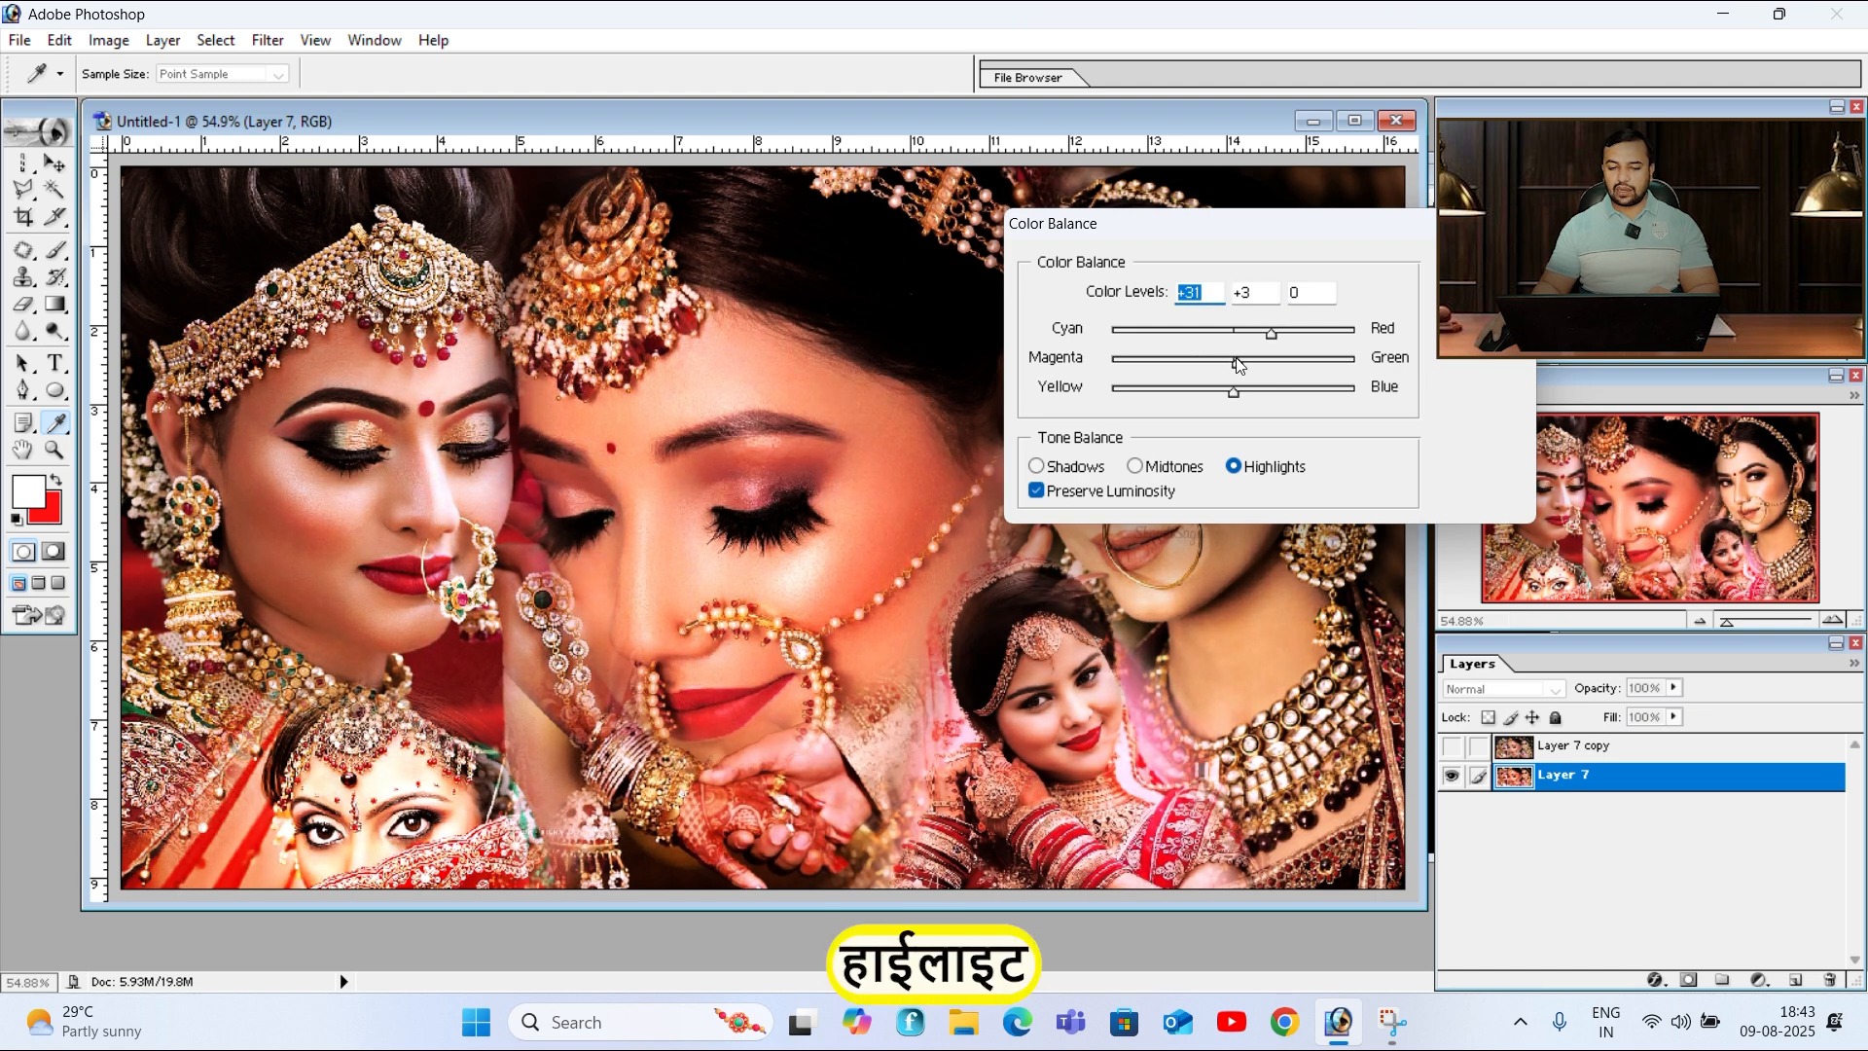
drag(1222, 363, 1263, 336)
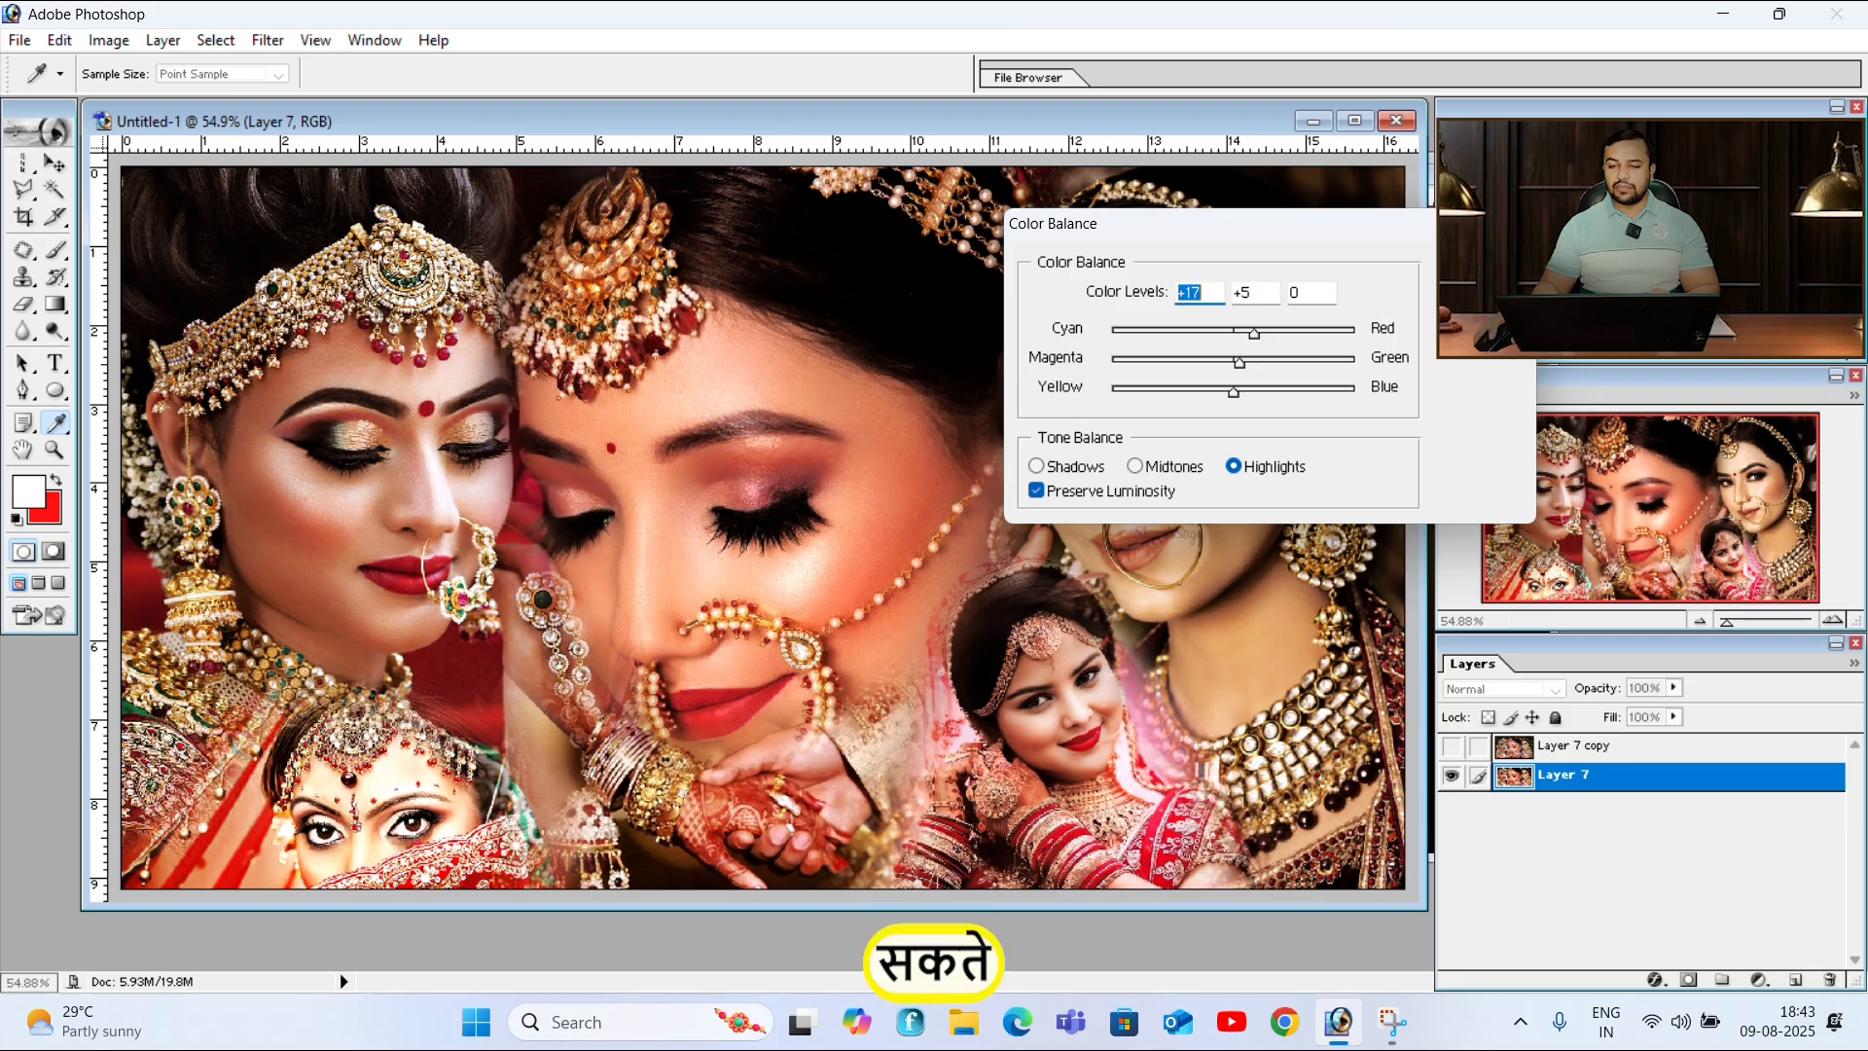
key(Return)
Step: Open a Hue/Saturation adjustment for Layer 7, move its dialog lower over the image, and set the Master hue to +13
click(109, 40)
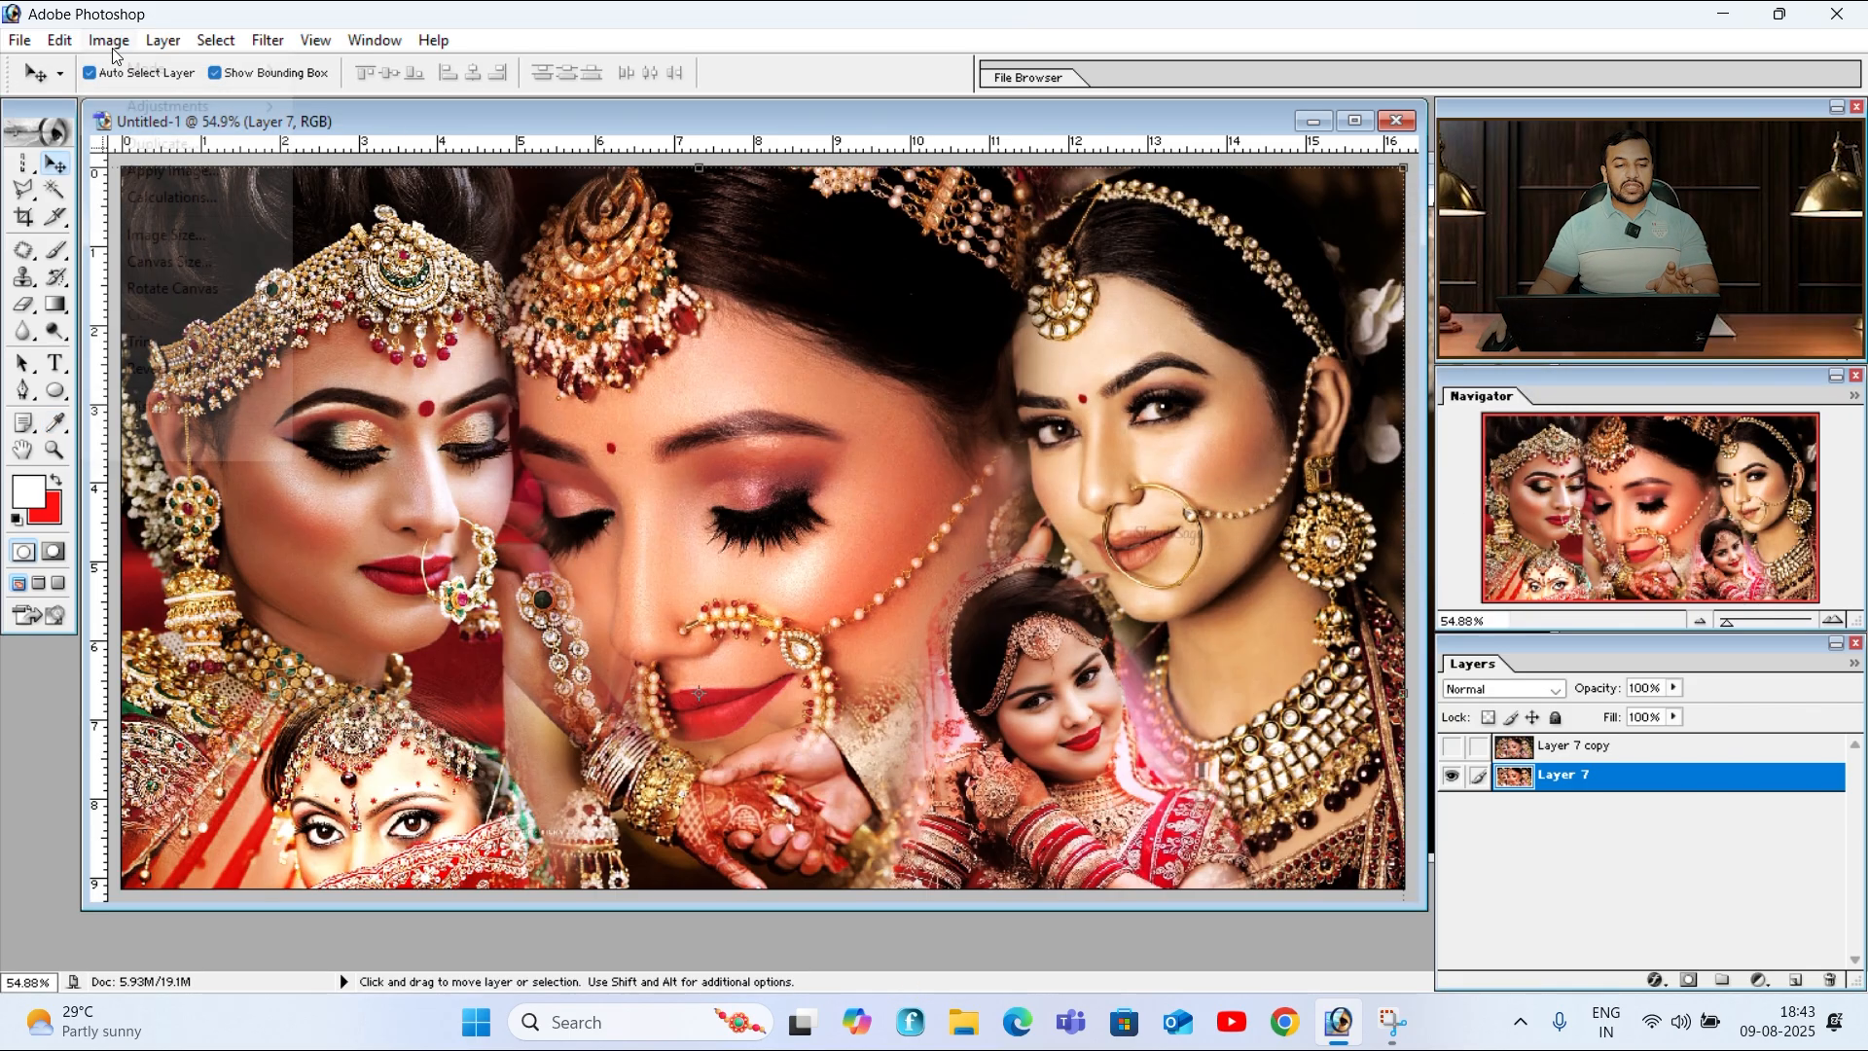
mouse_move(234, 105)
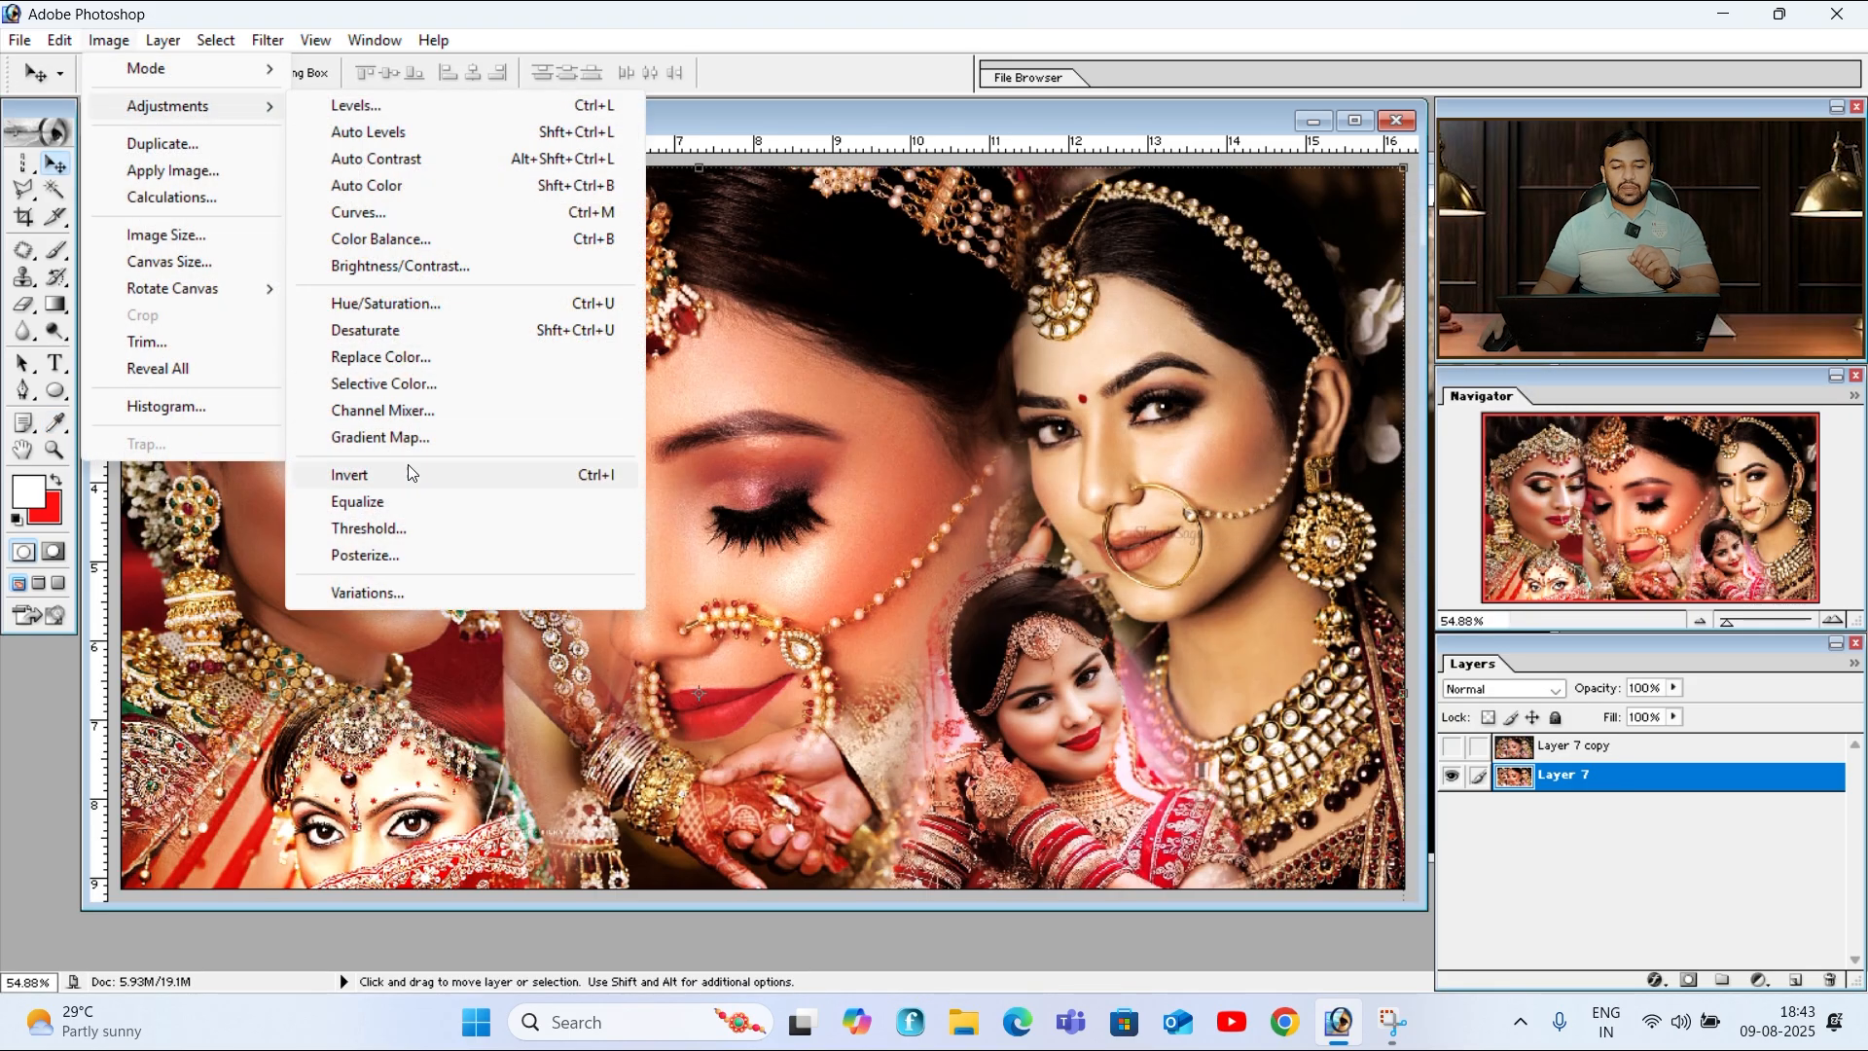
click(409, 308)
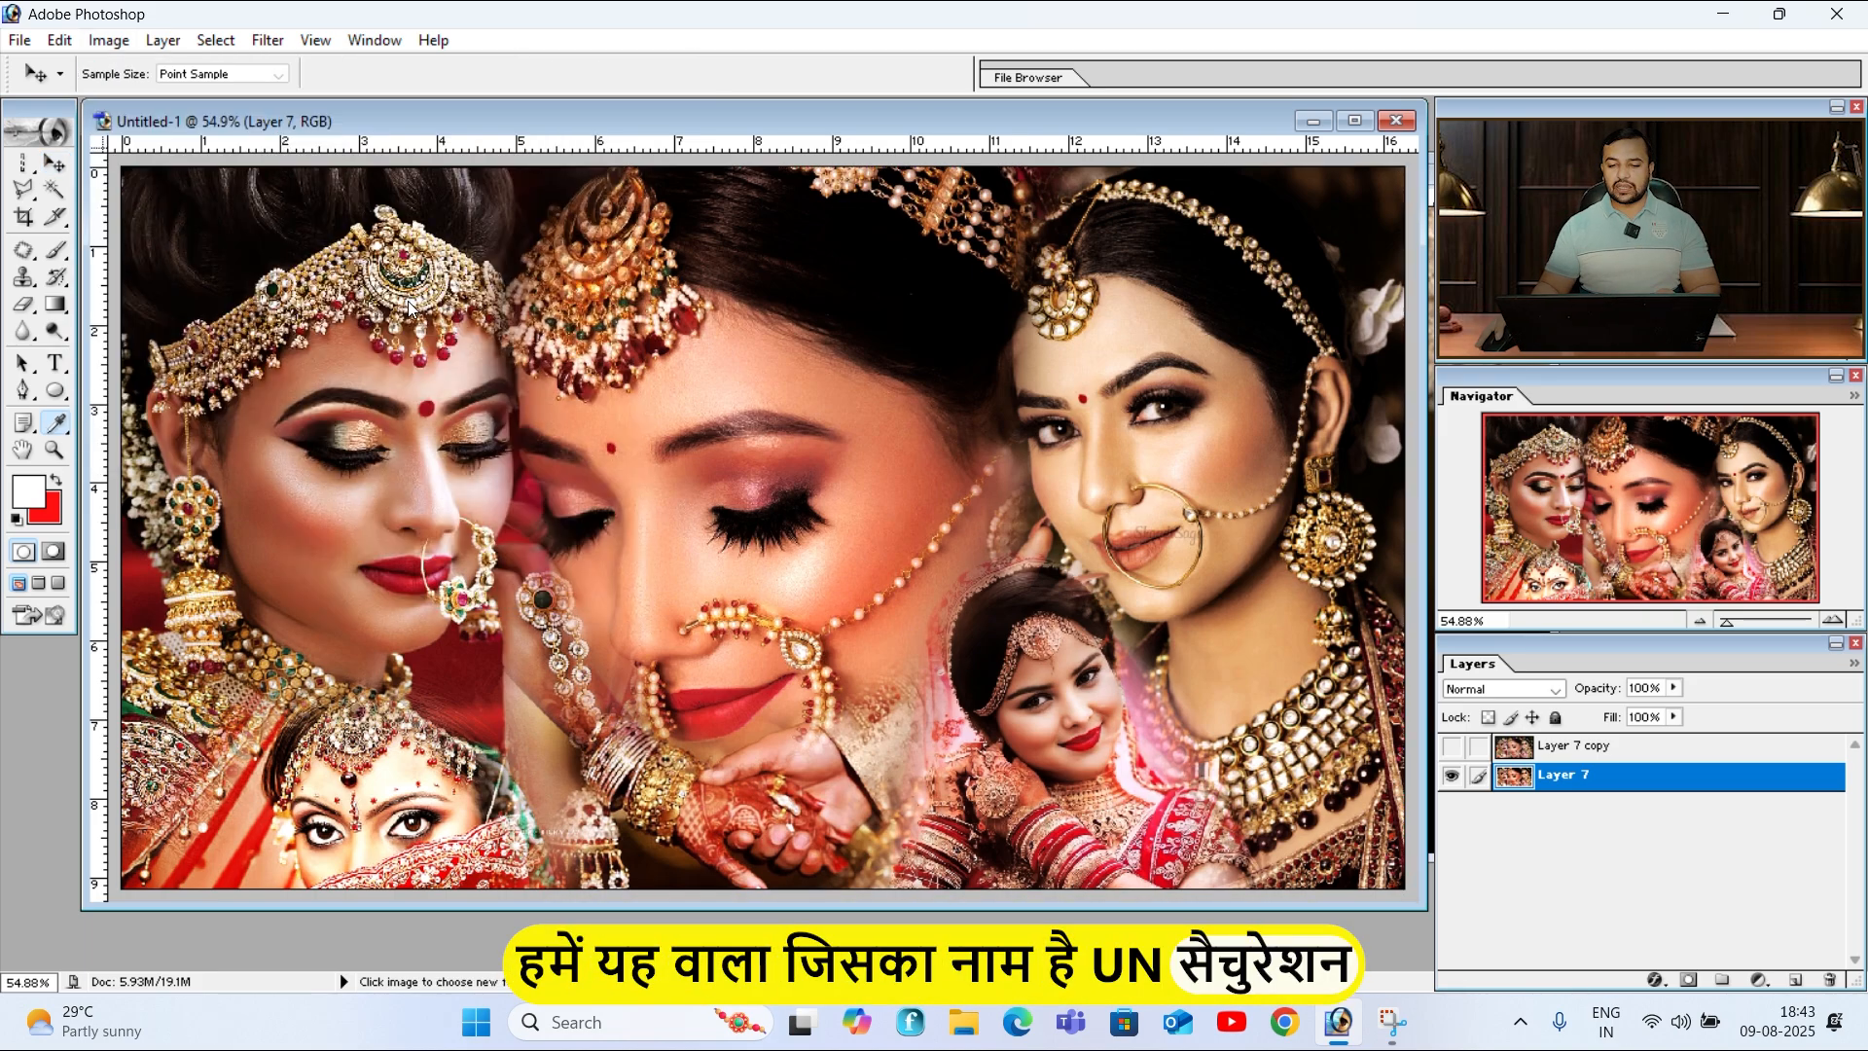
drag(560, 214, 672, 584)
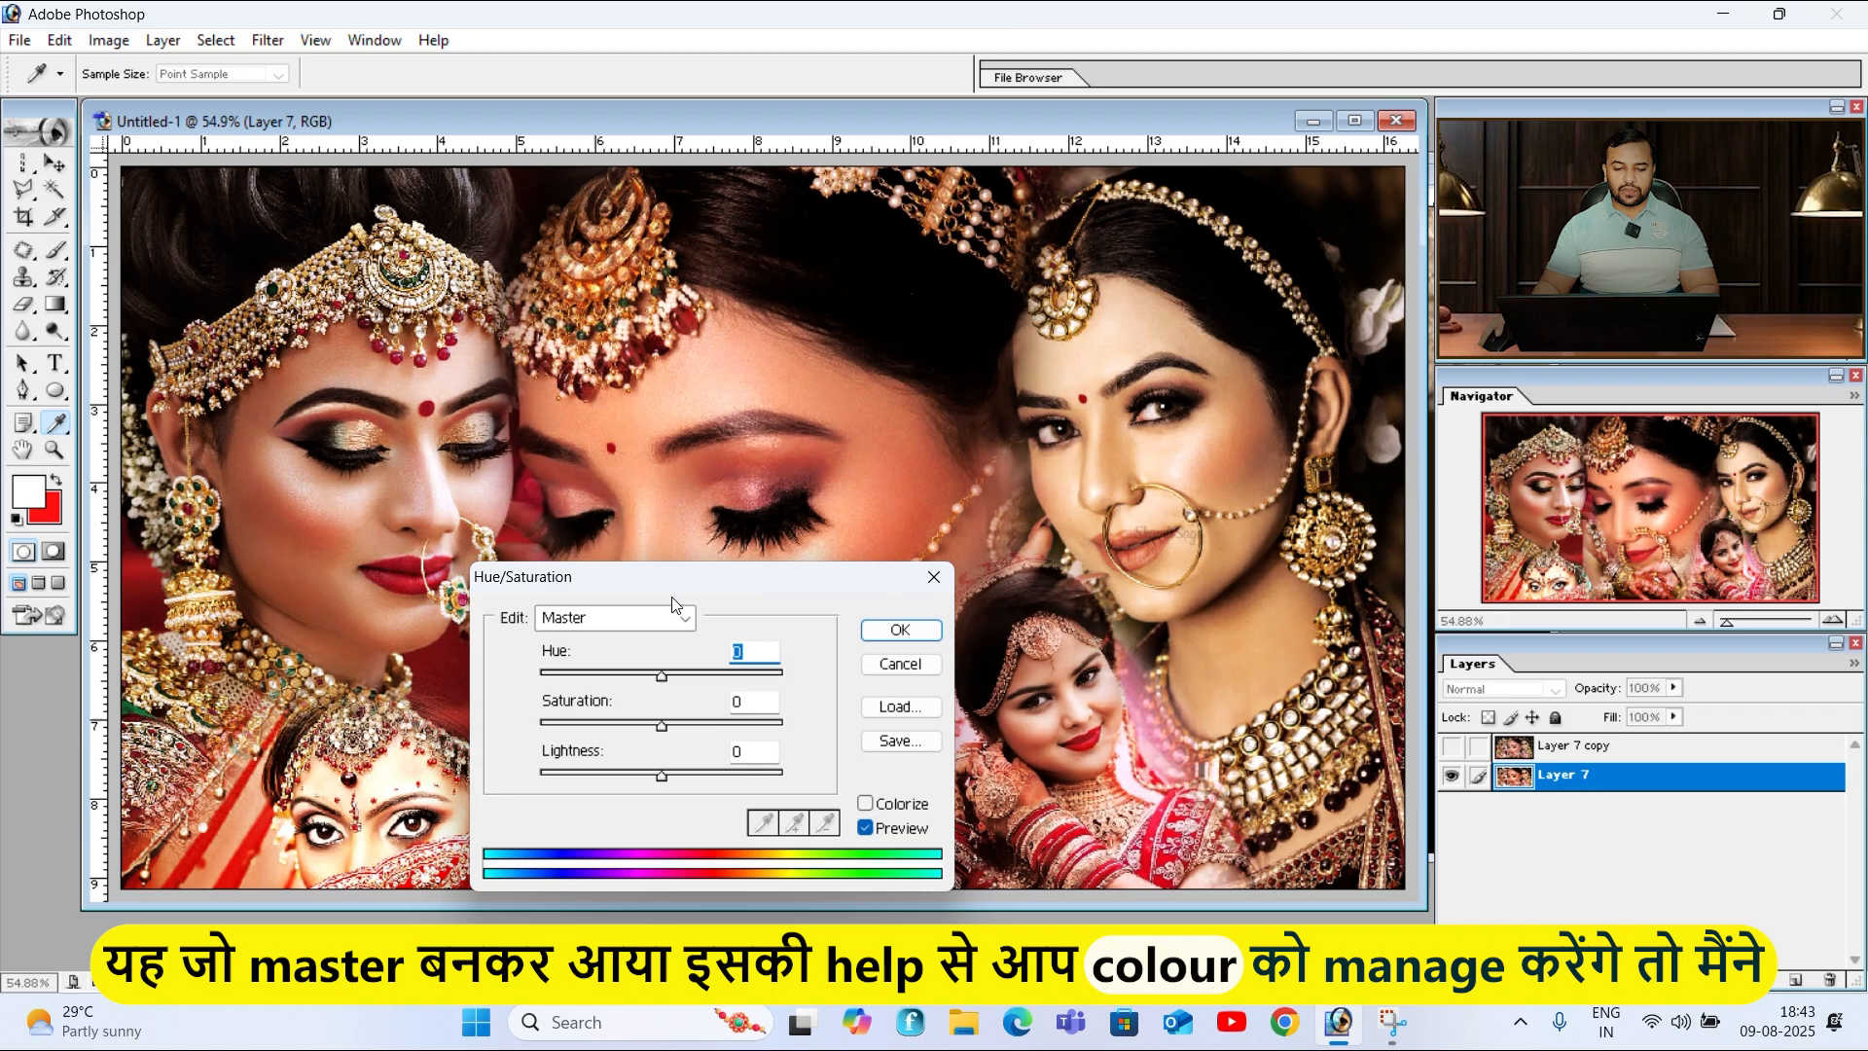
click(667, 683)
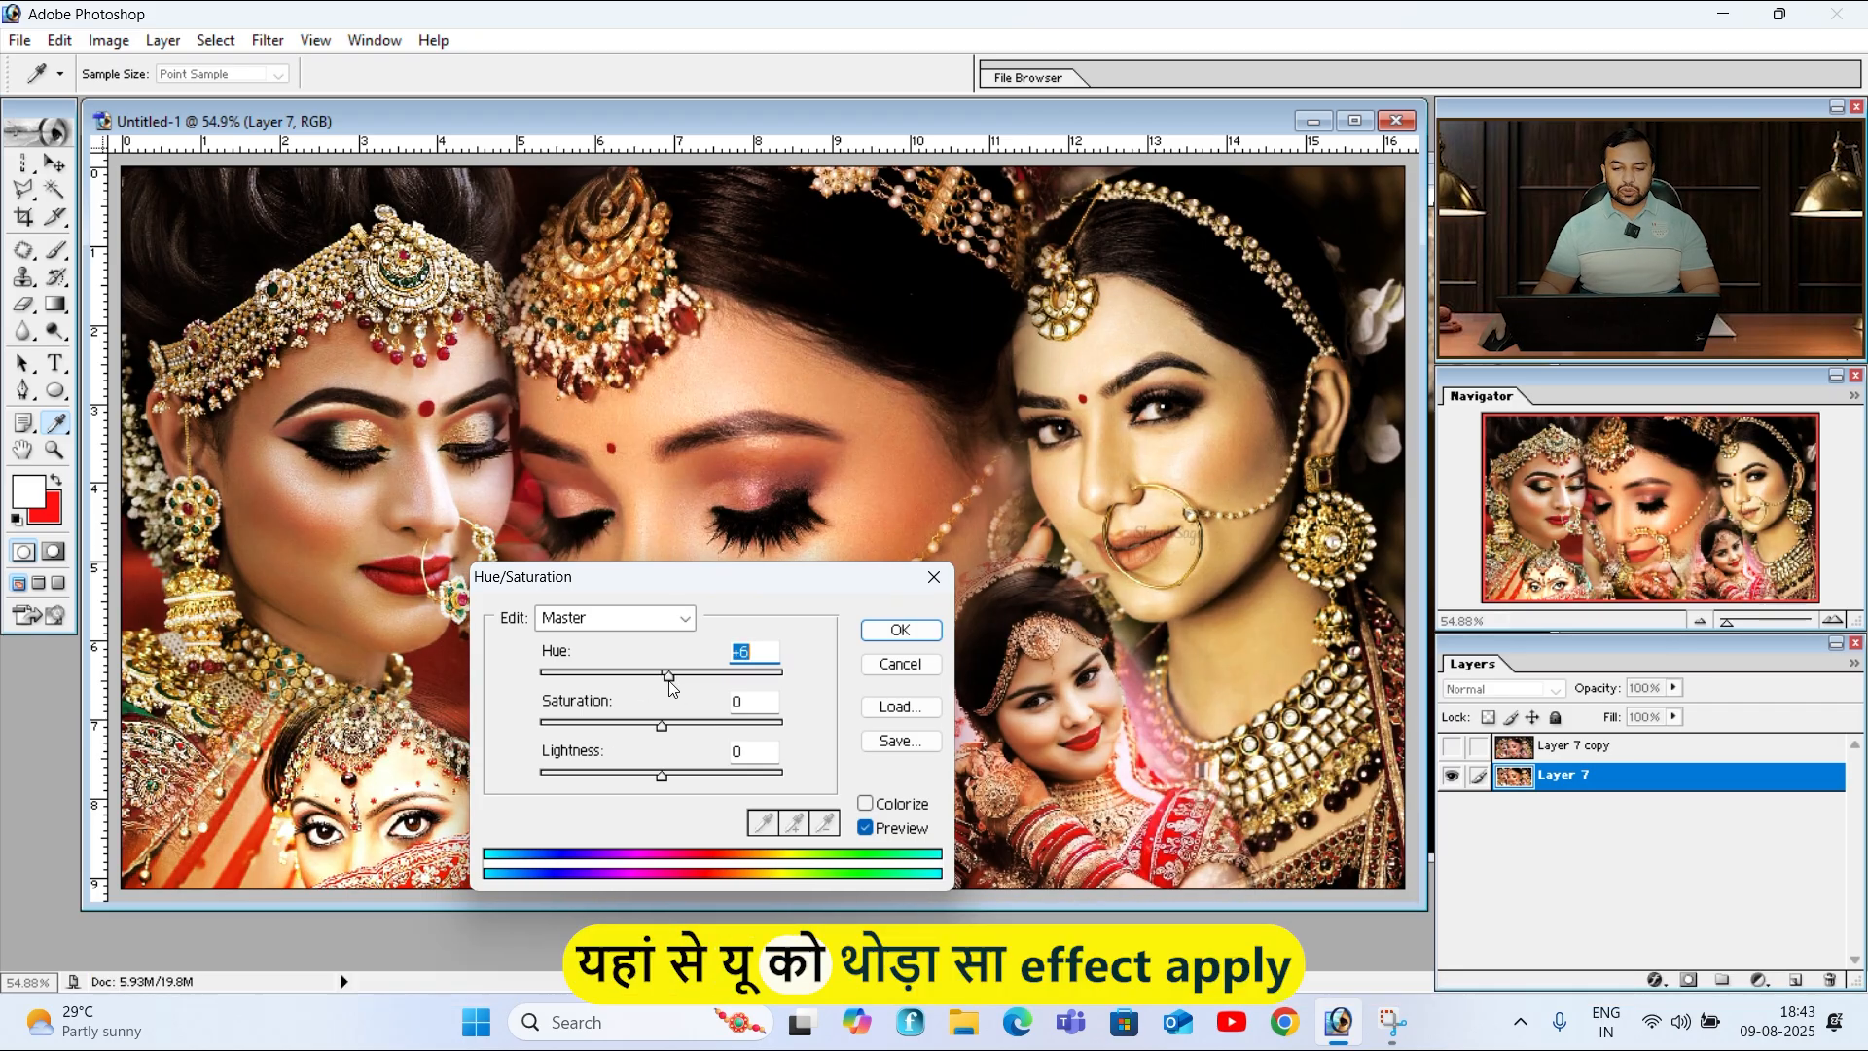
drag(669, 683, 677, 673)
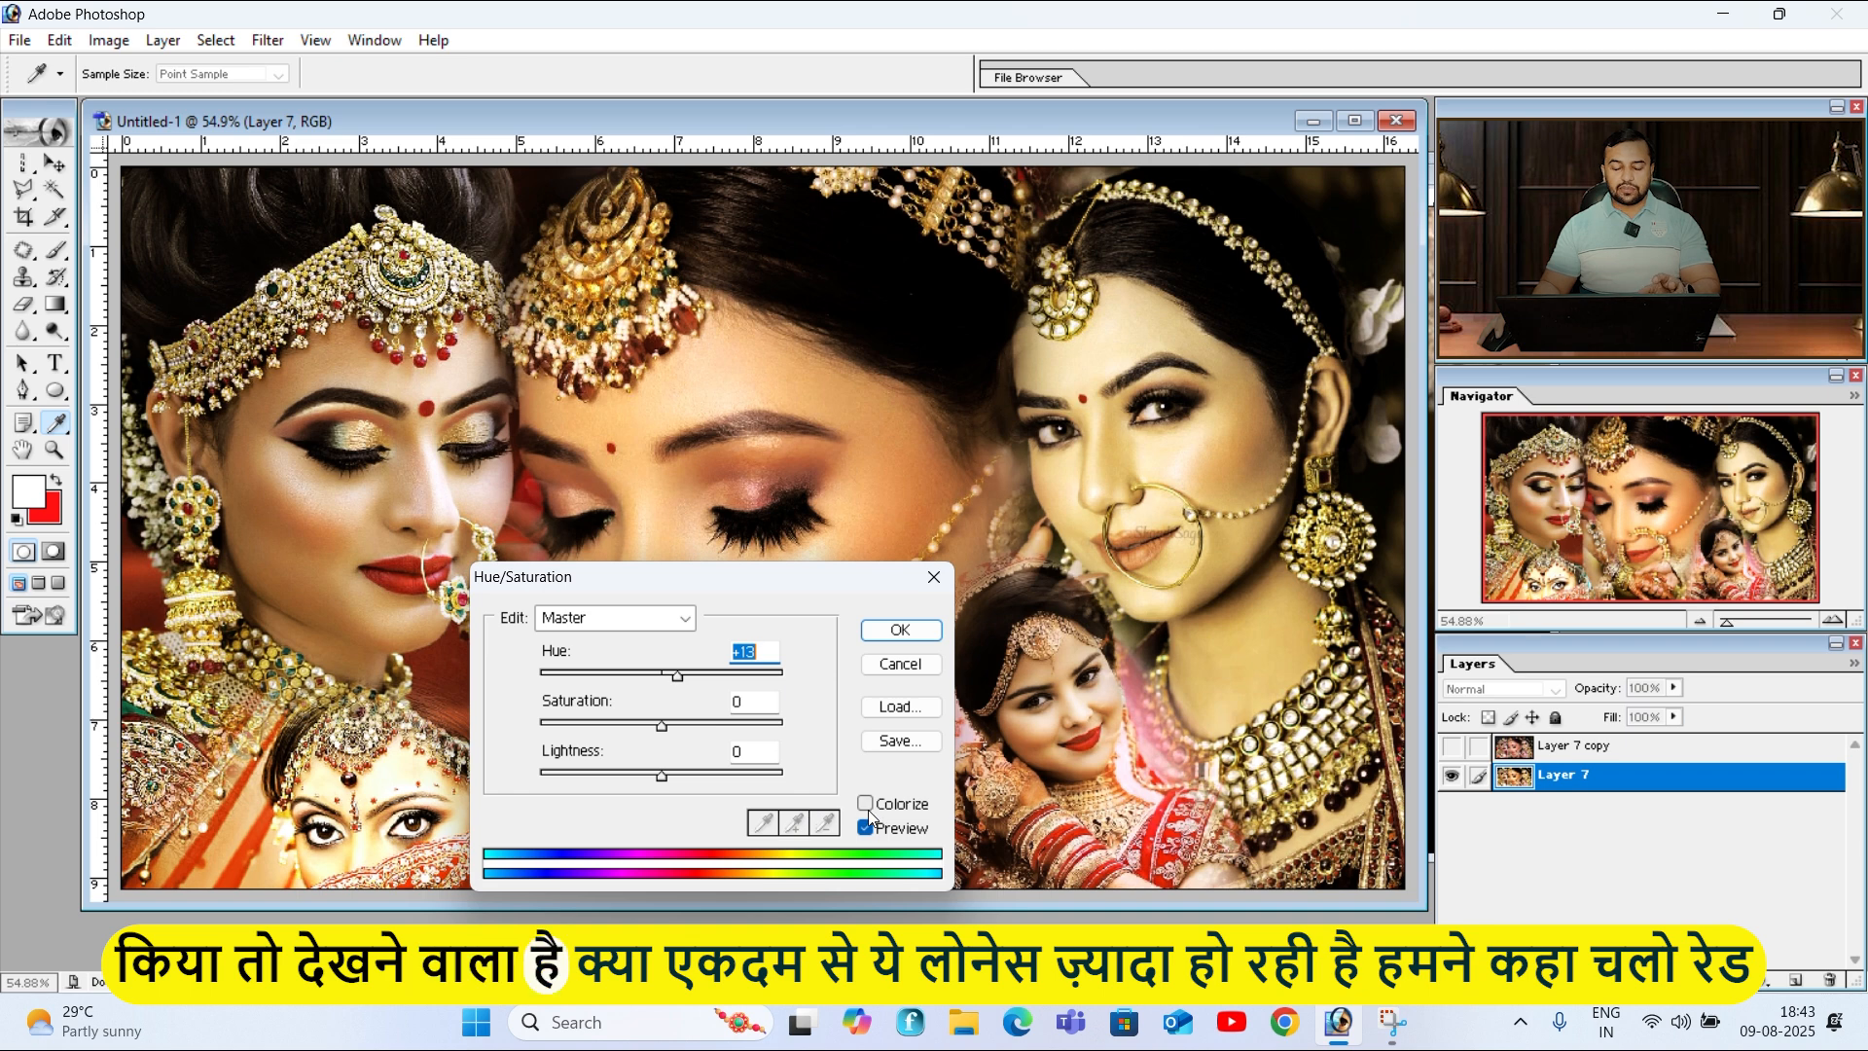
Step: Set the Reds hue to -14 and apply the Hue/Saturation adjustment
click(650, 625)
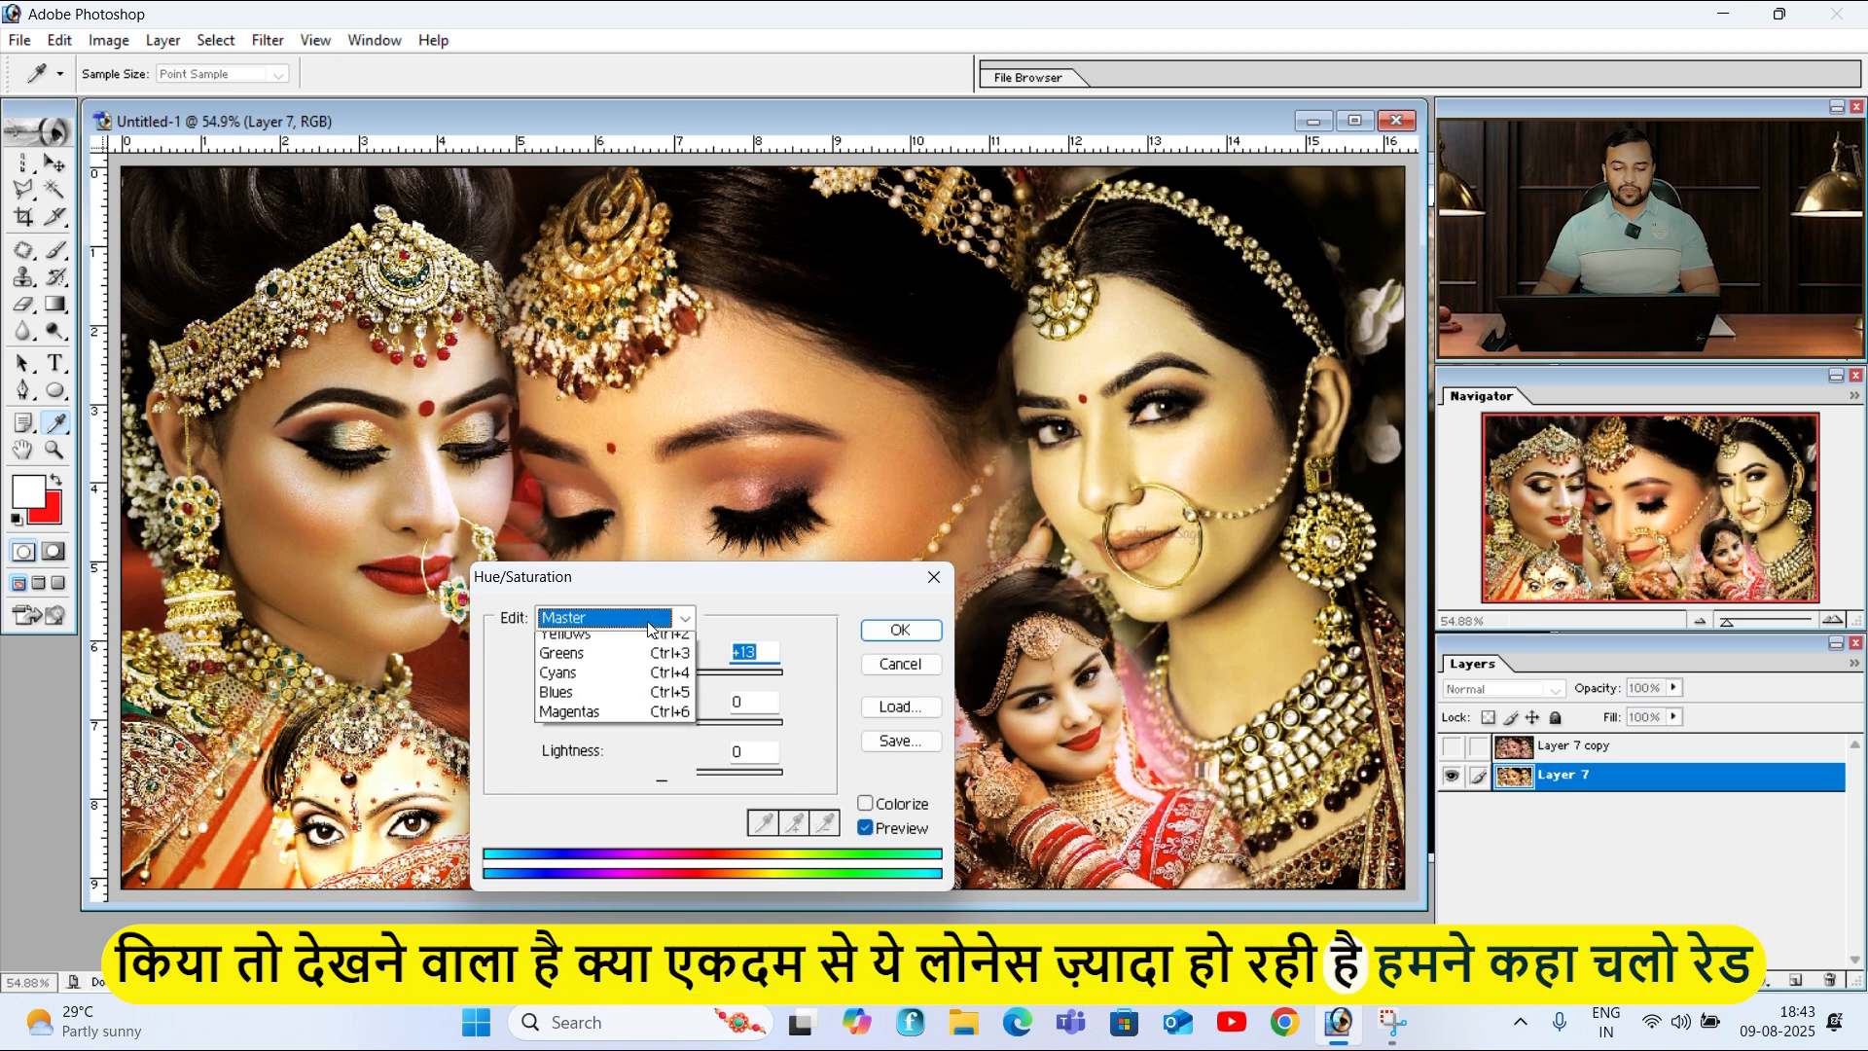
click(646, 663)
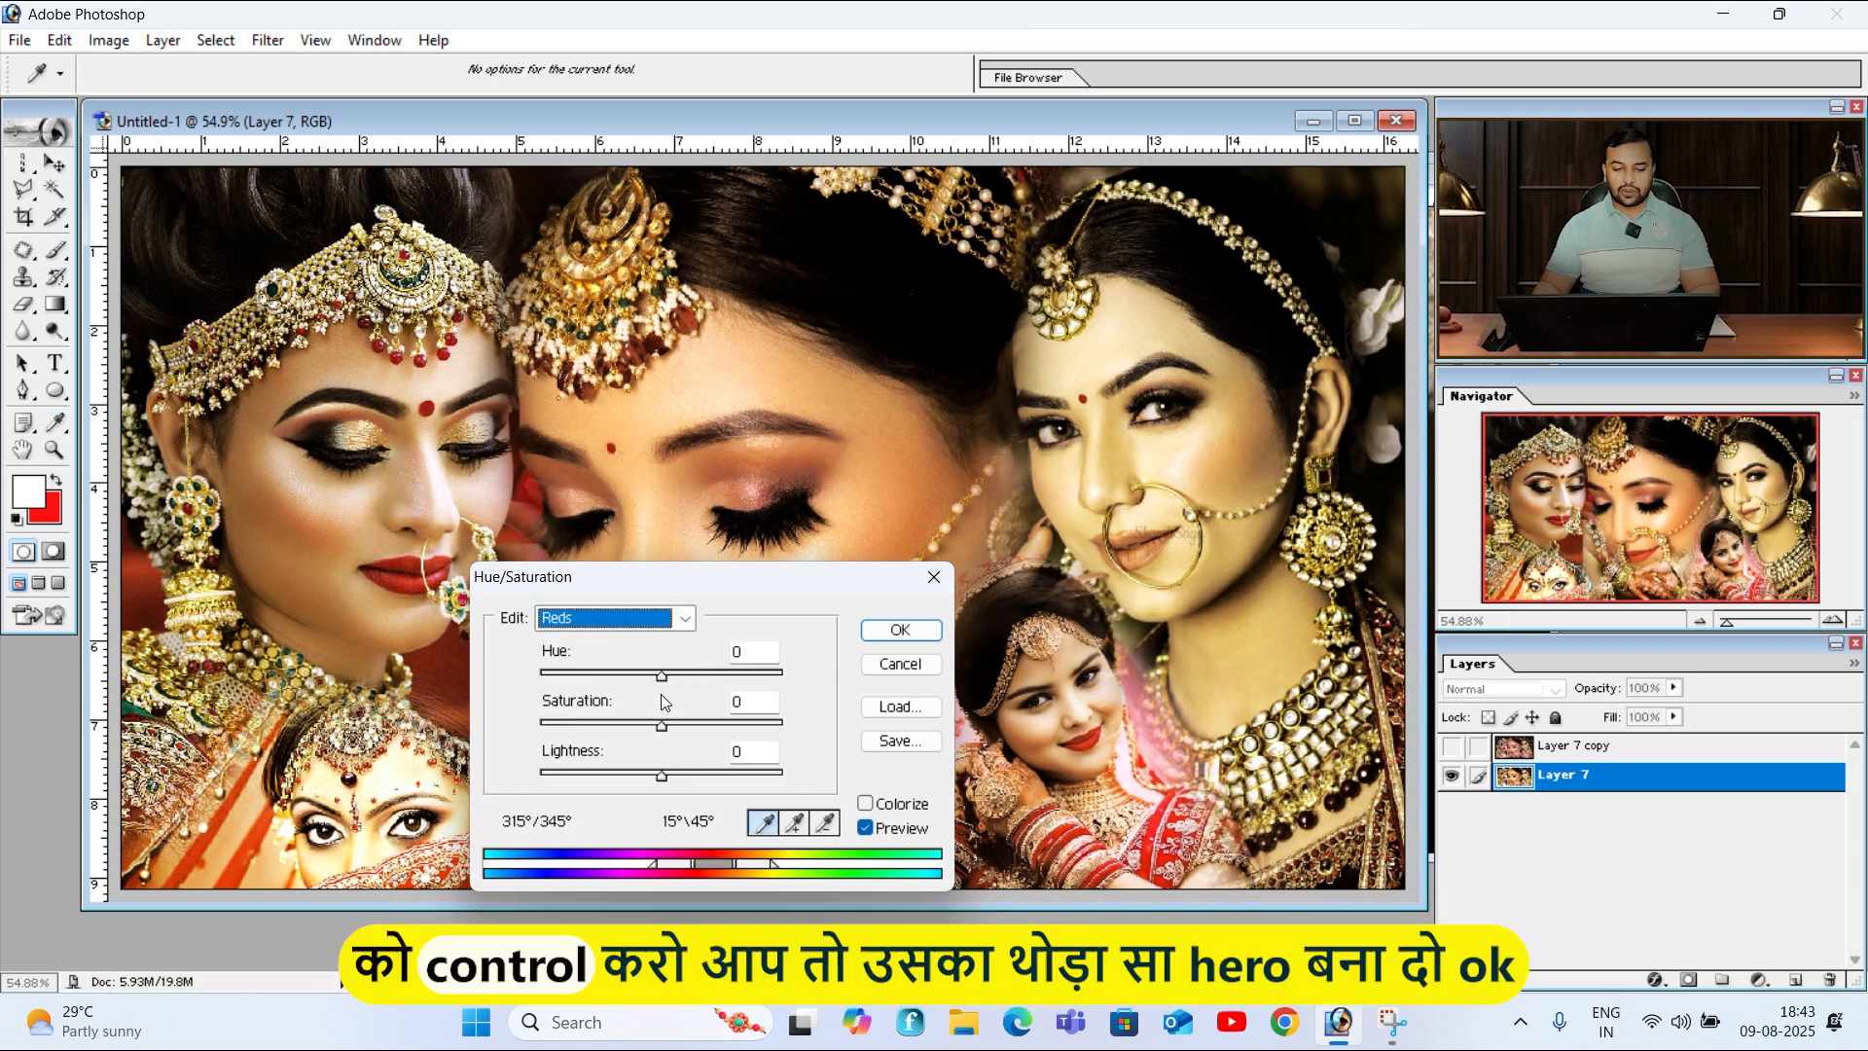
drag(661, 676, 645, 704)
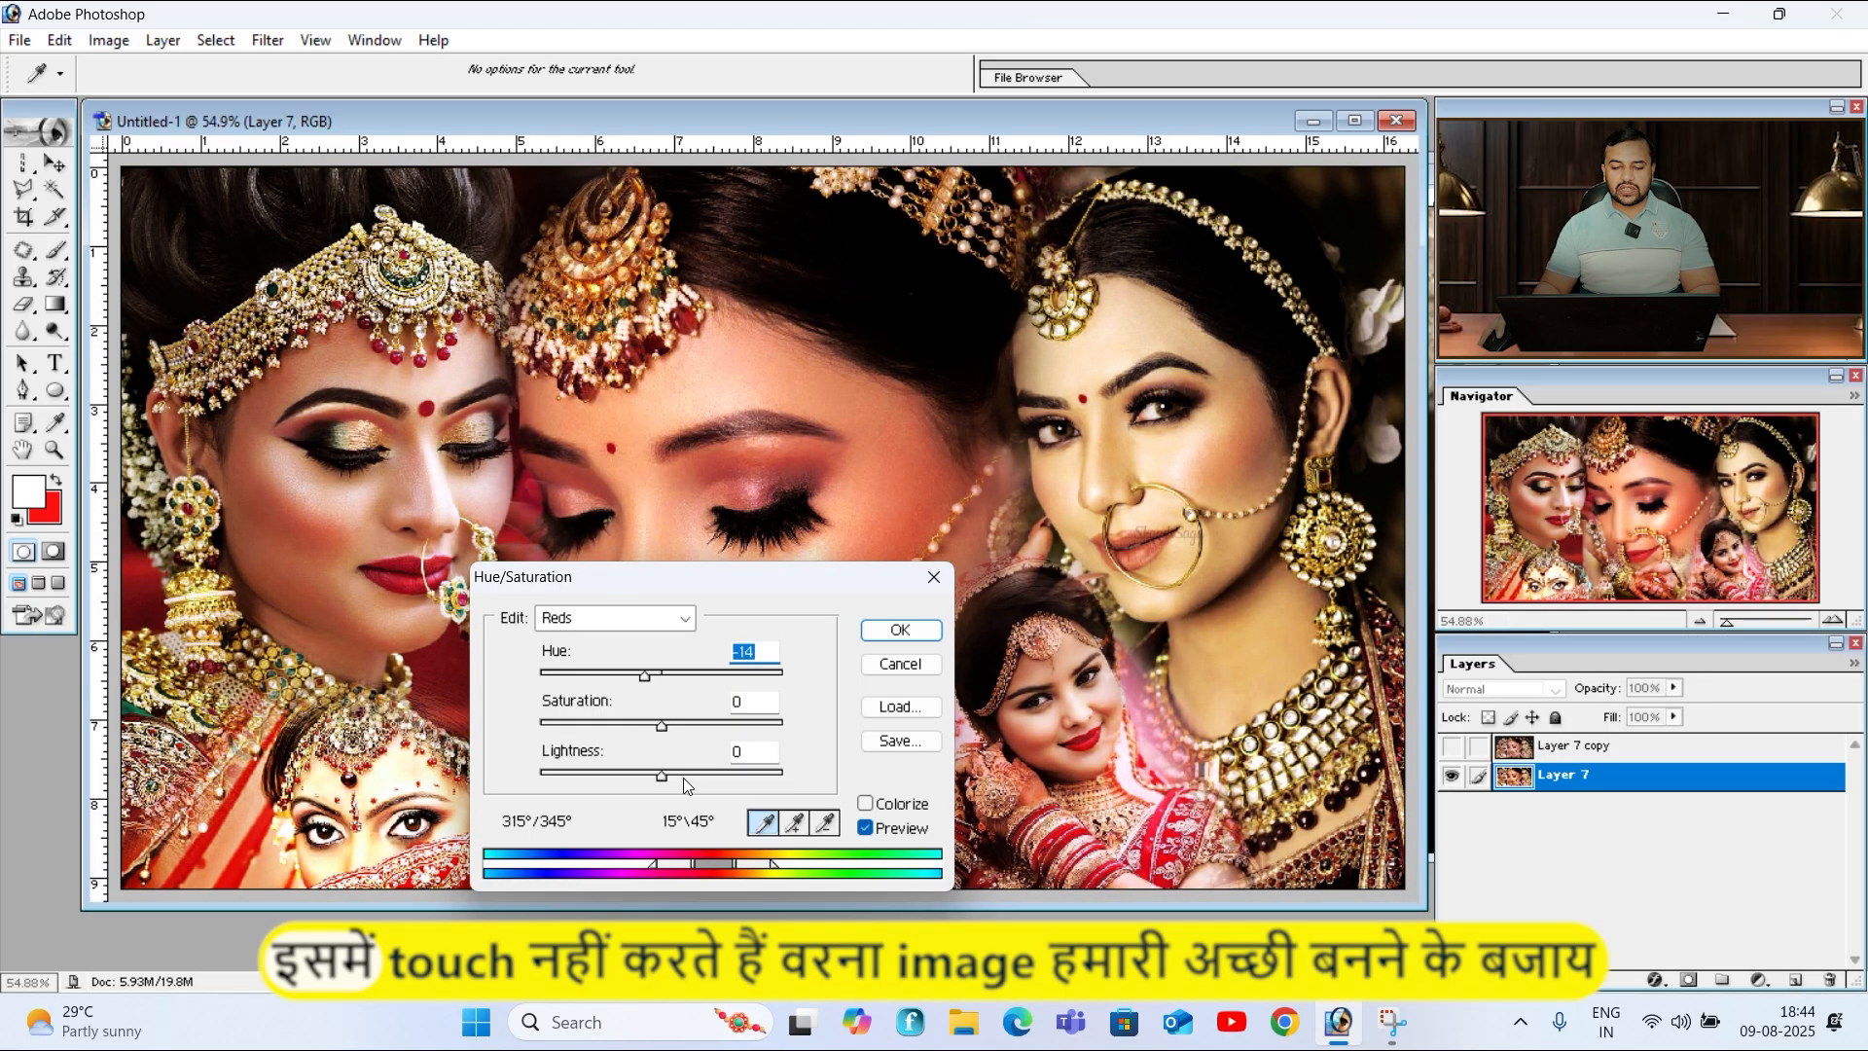
click(896, 632)
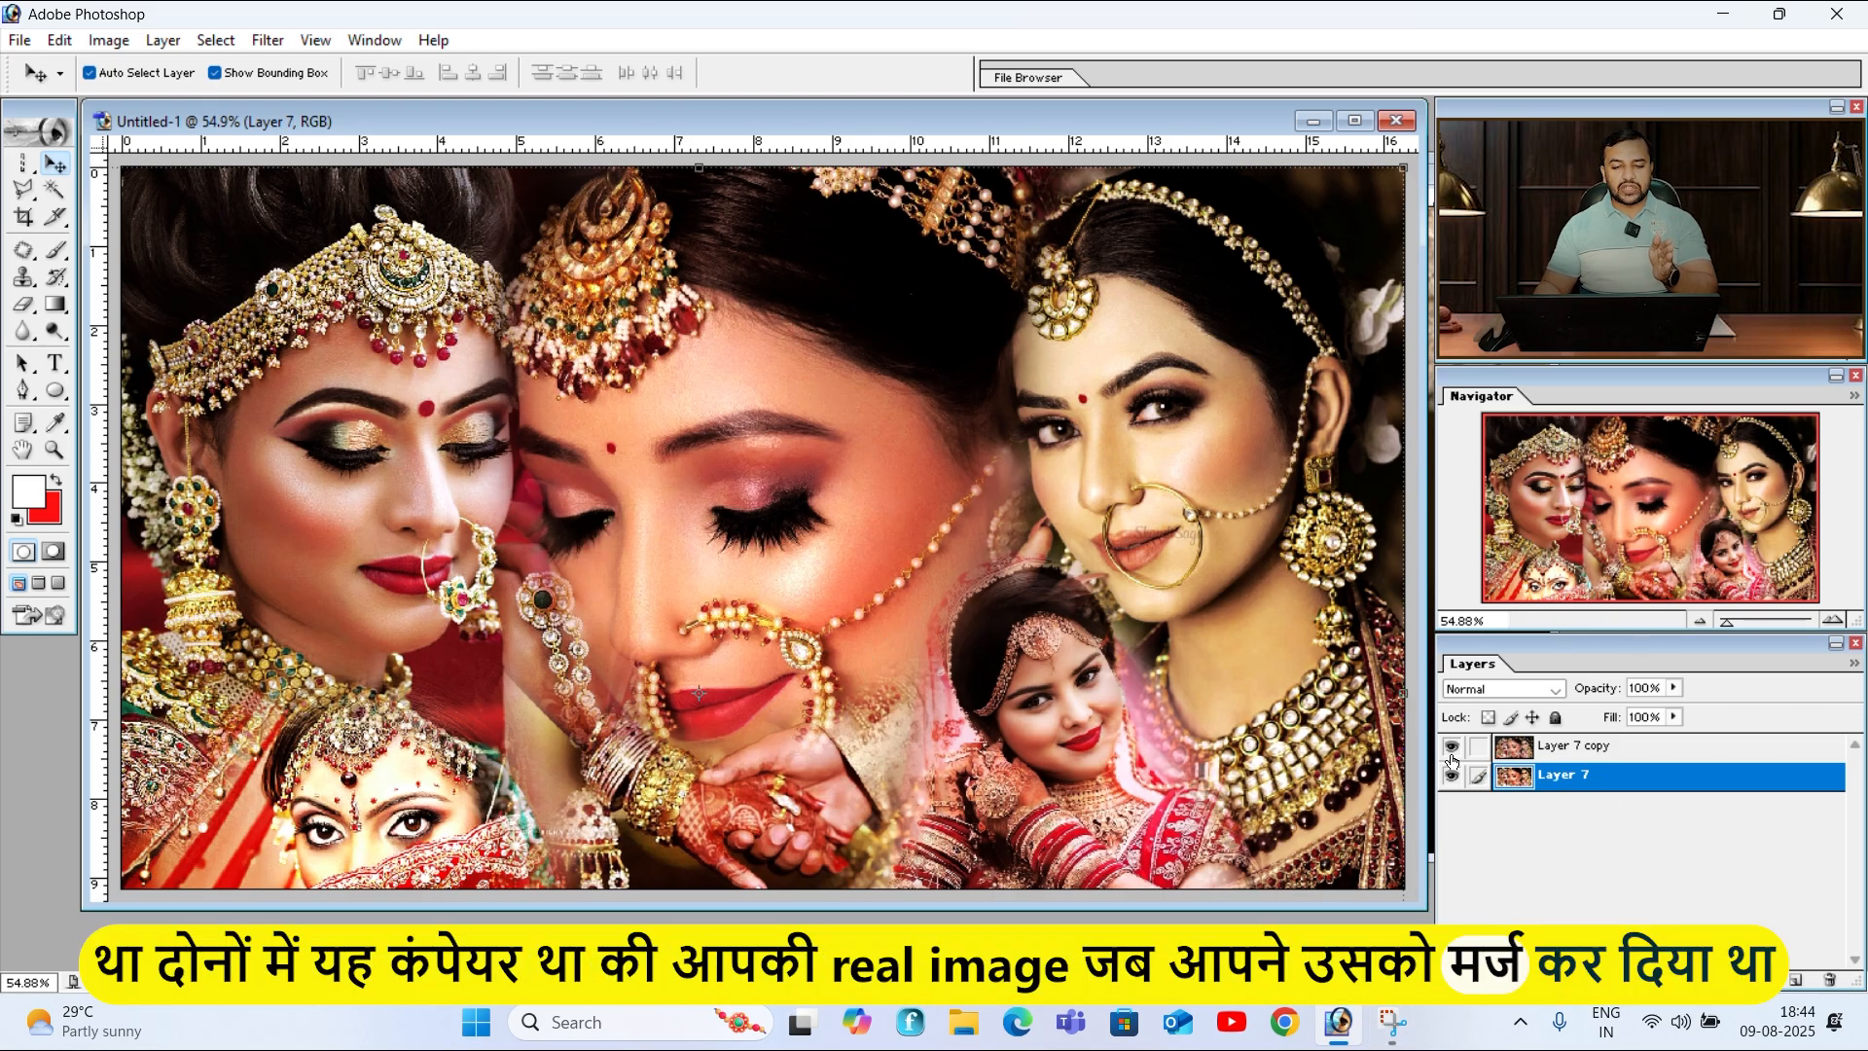
Step: Toggle the visibility of Layer 7 copy repeatedly to compare the original collage with the colour-graded Layer 7
click(1450, 755)
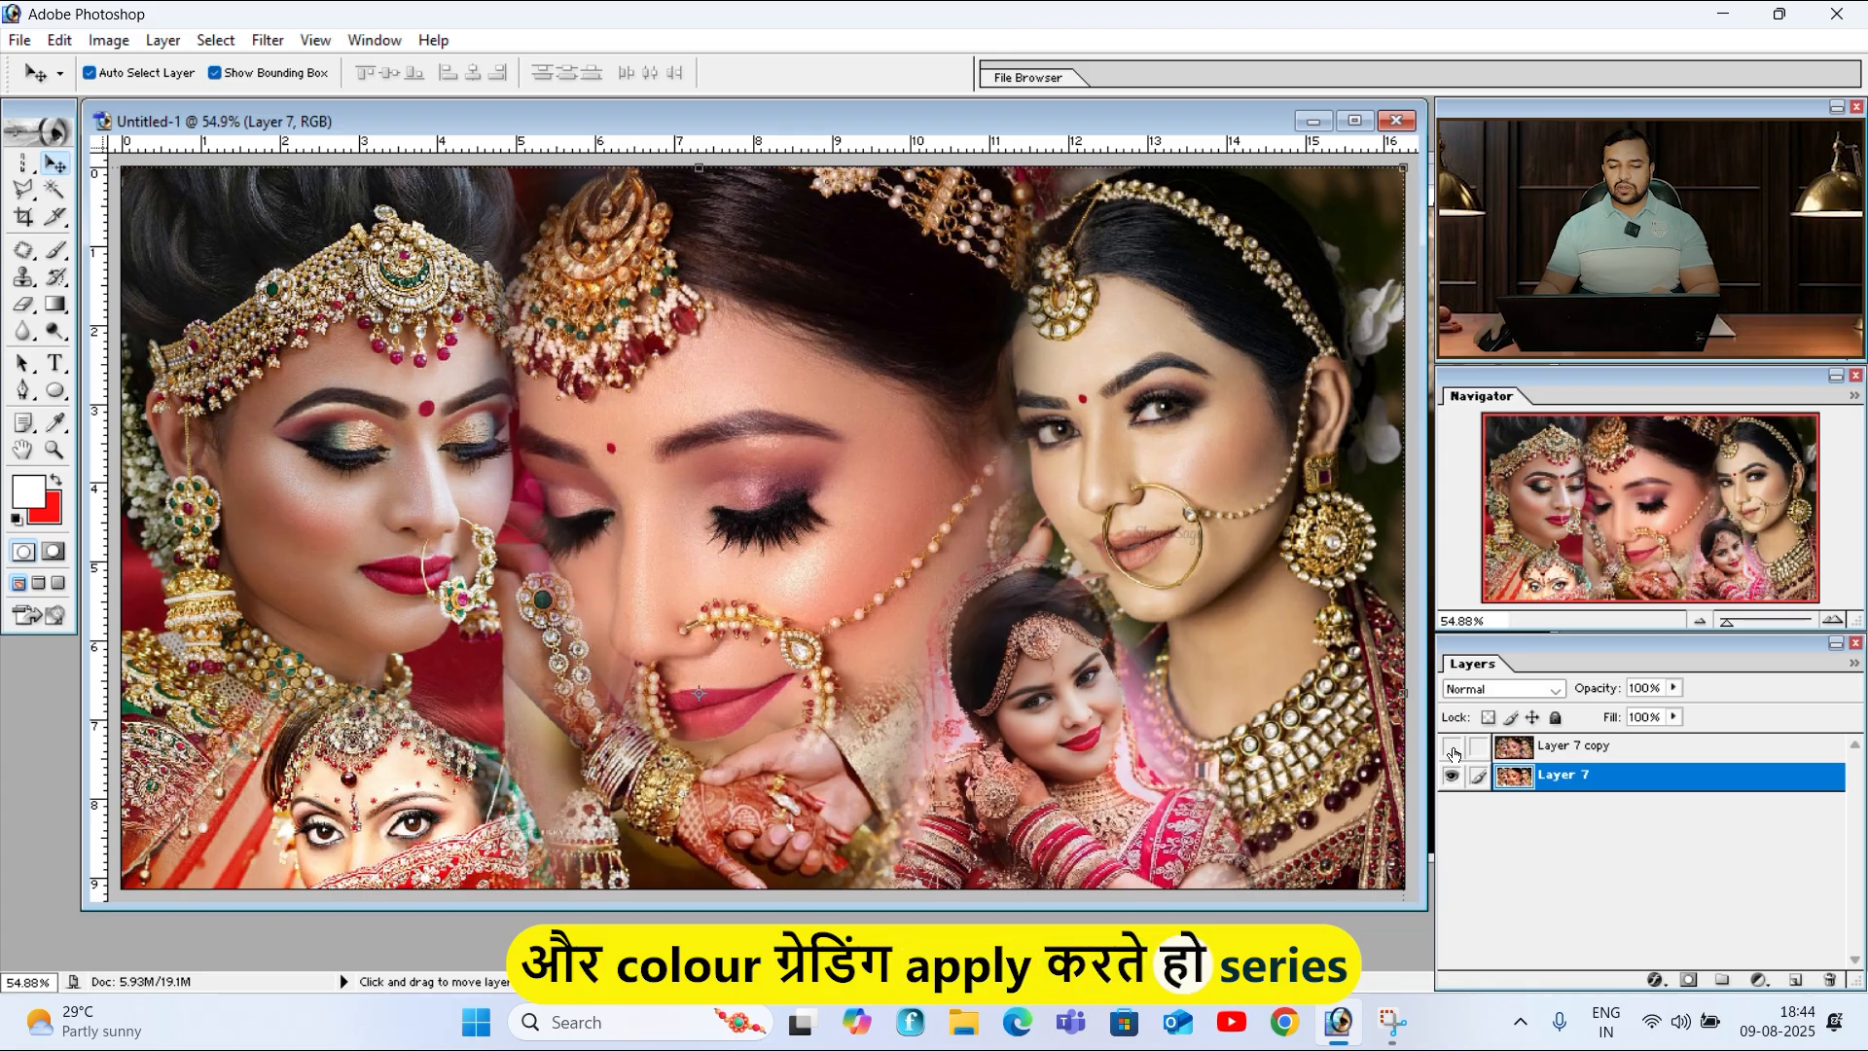
click(1451, 747)
click(1452, 747)
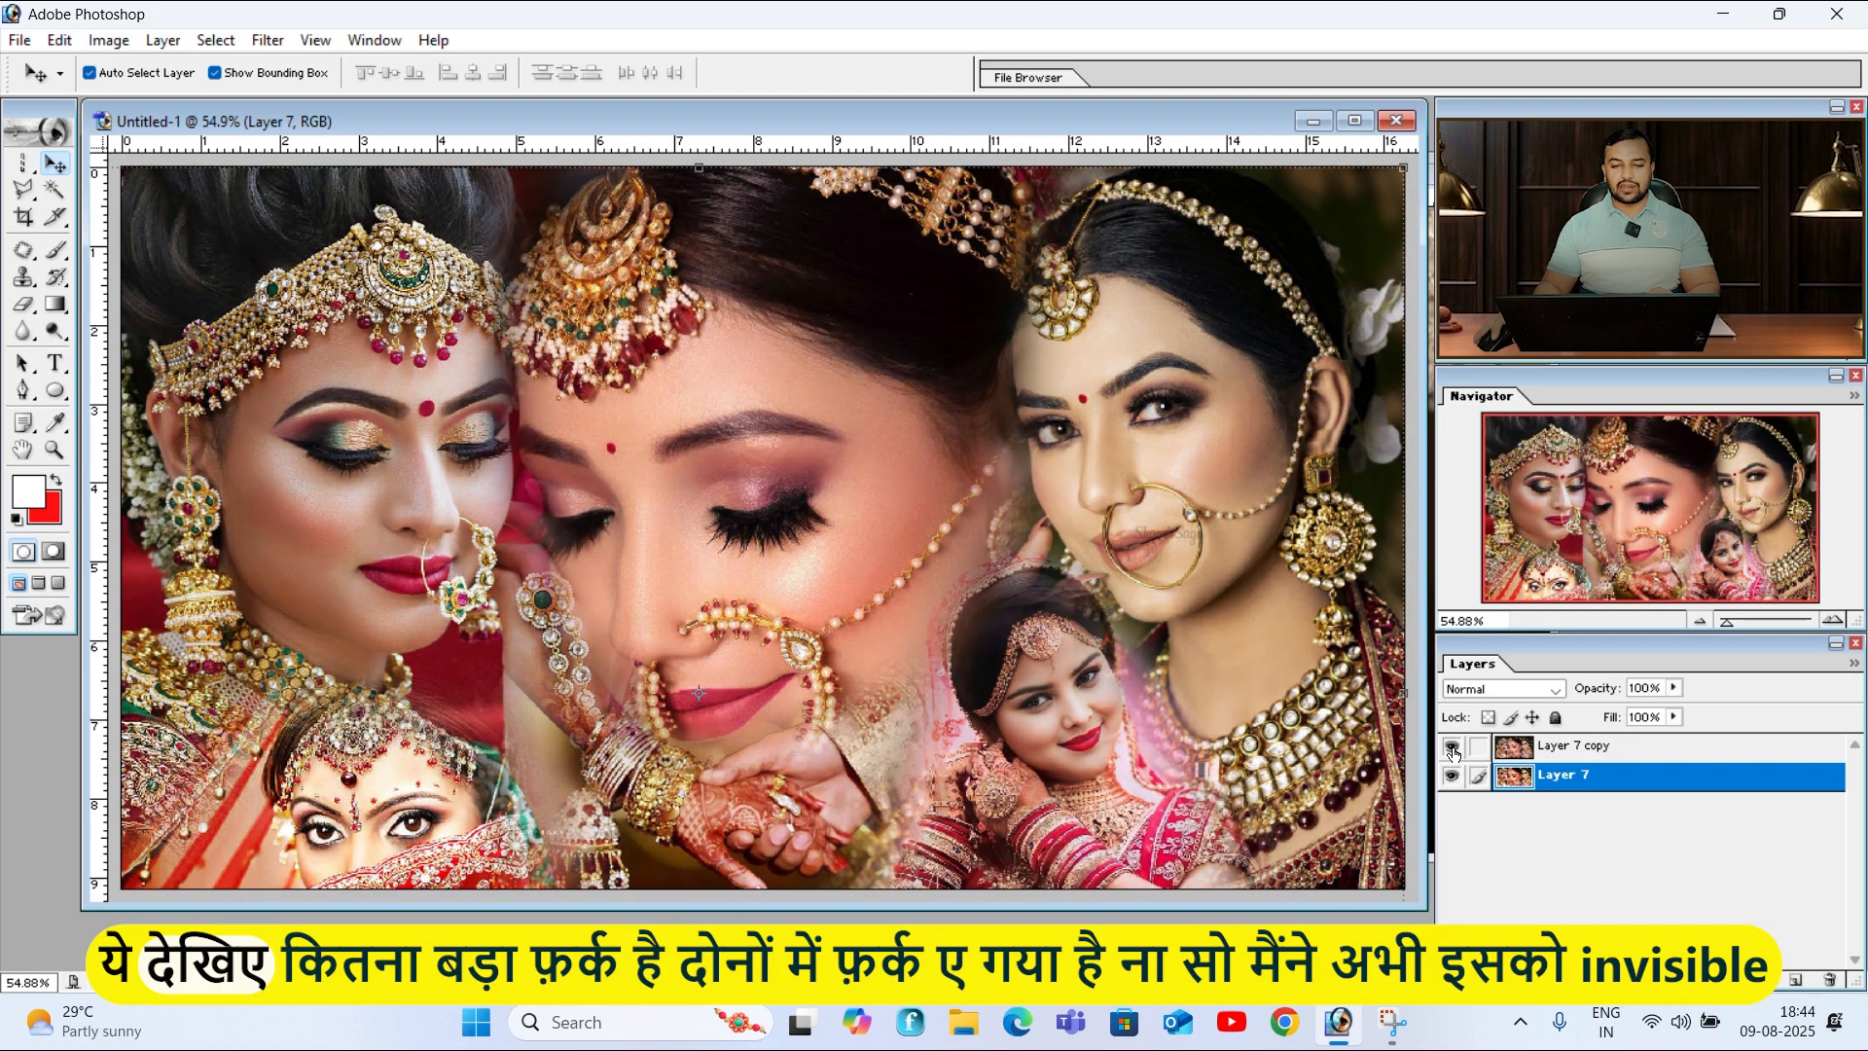
click(1452, 747)
click(1452, 747)
click(1452, 747)
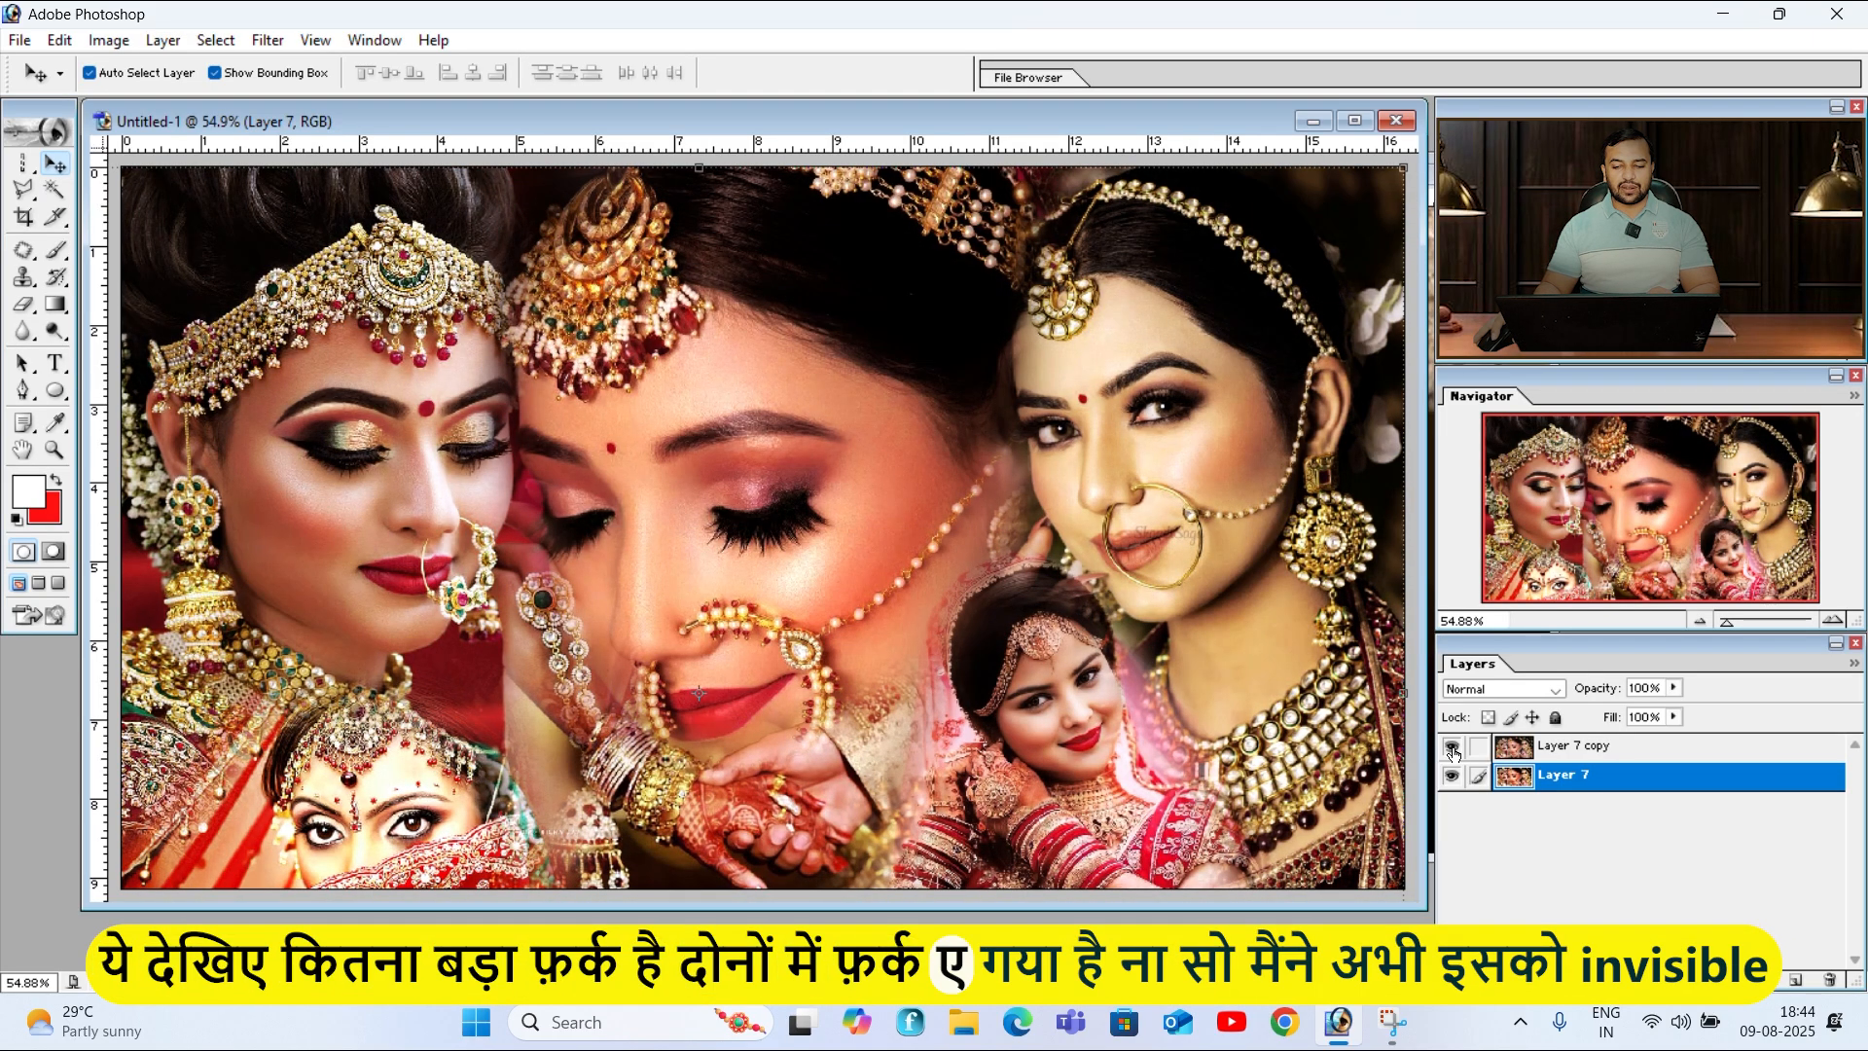
click(1452, 747)
click(1451, 747)
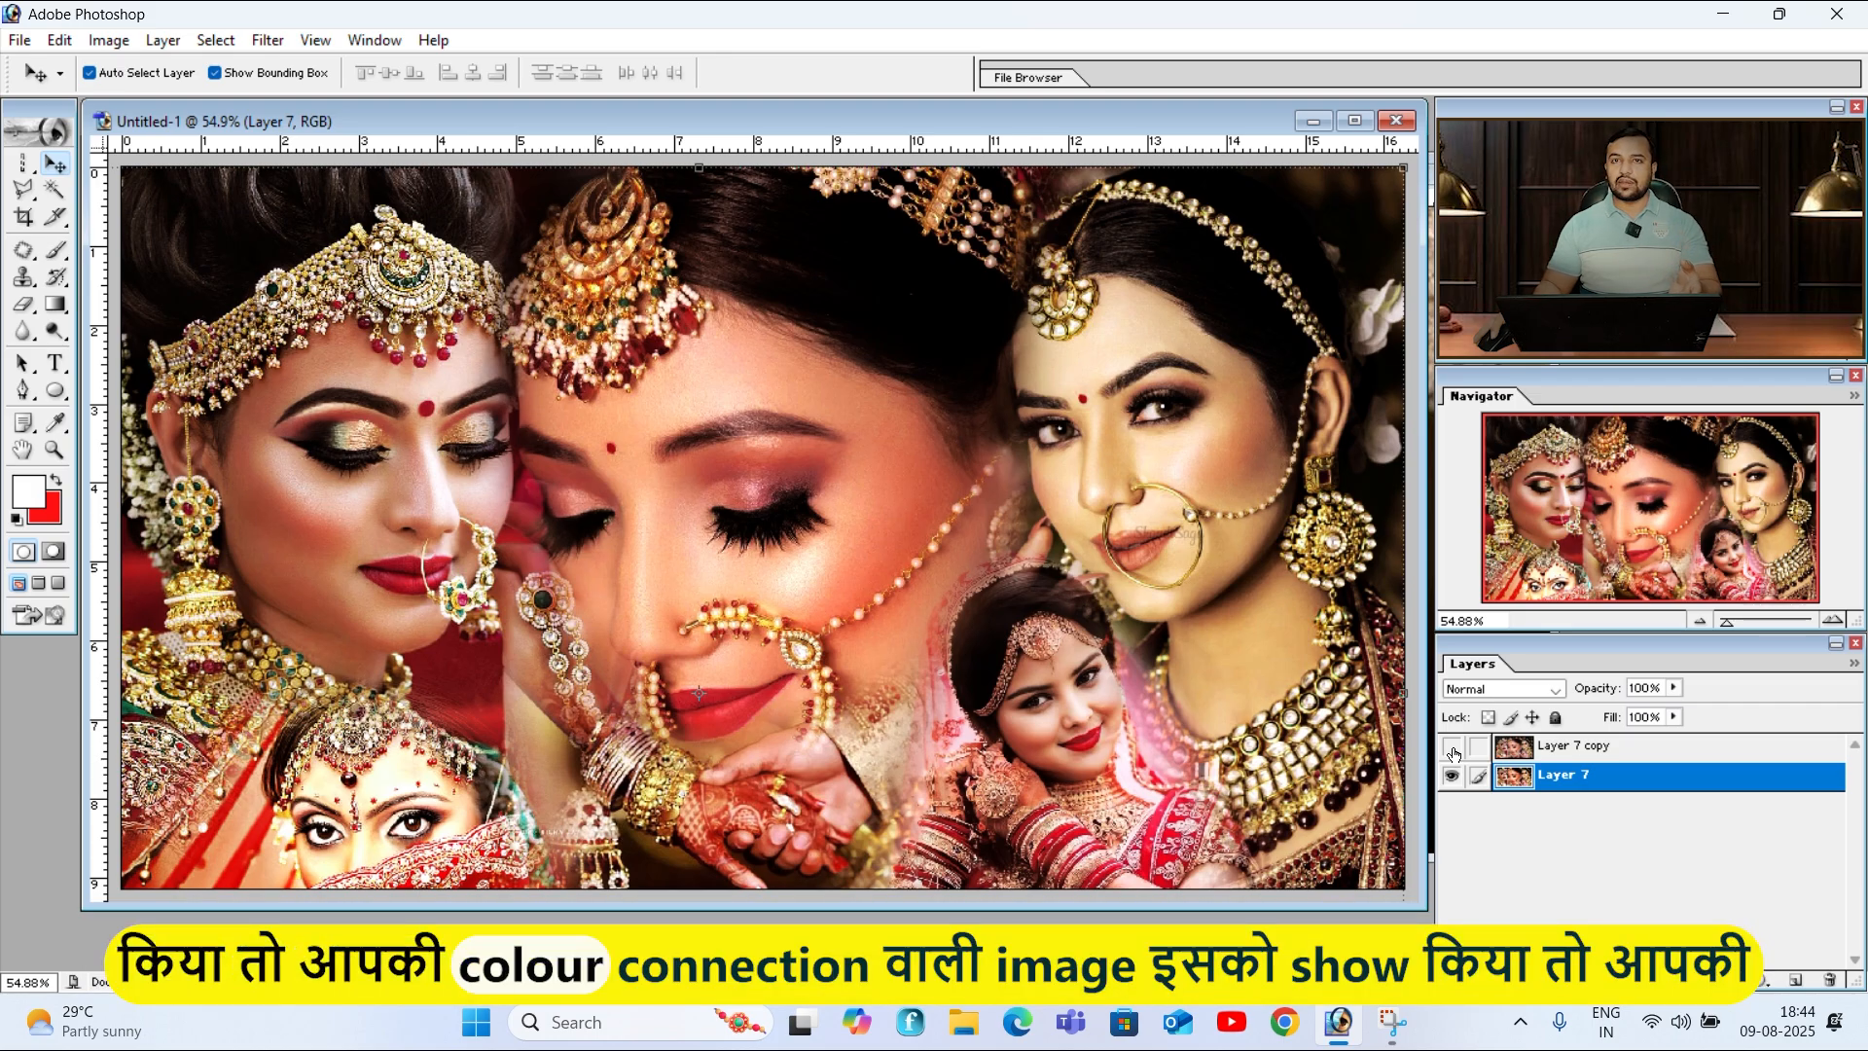
click(1451, 748)
click(1452, 747)
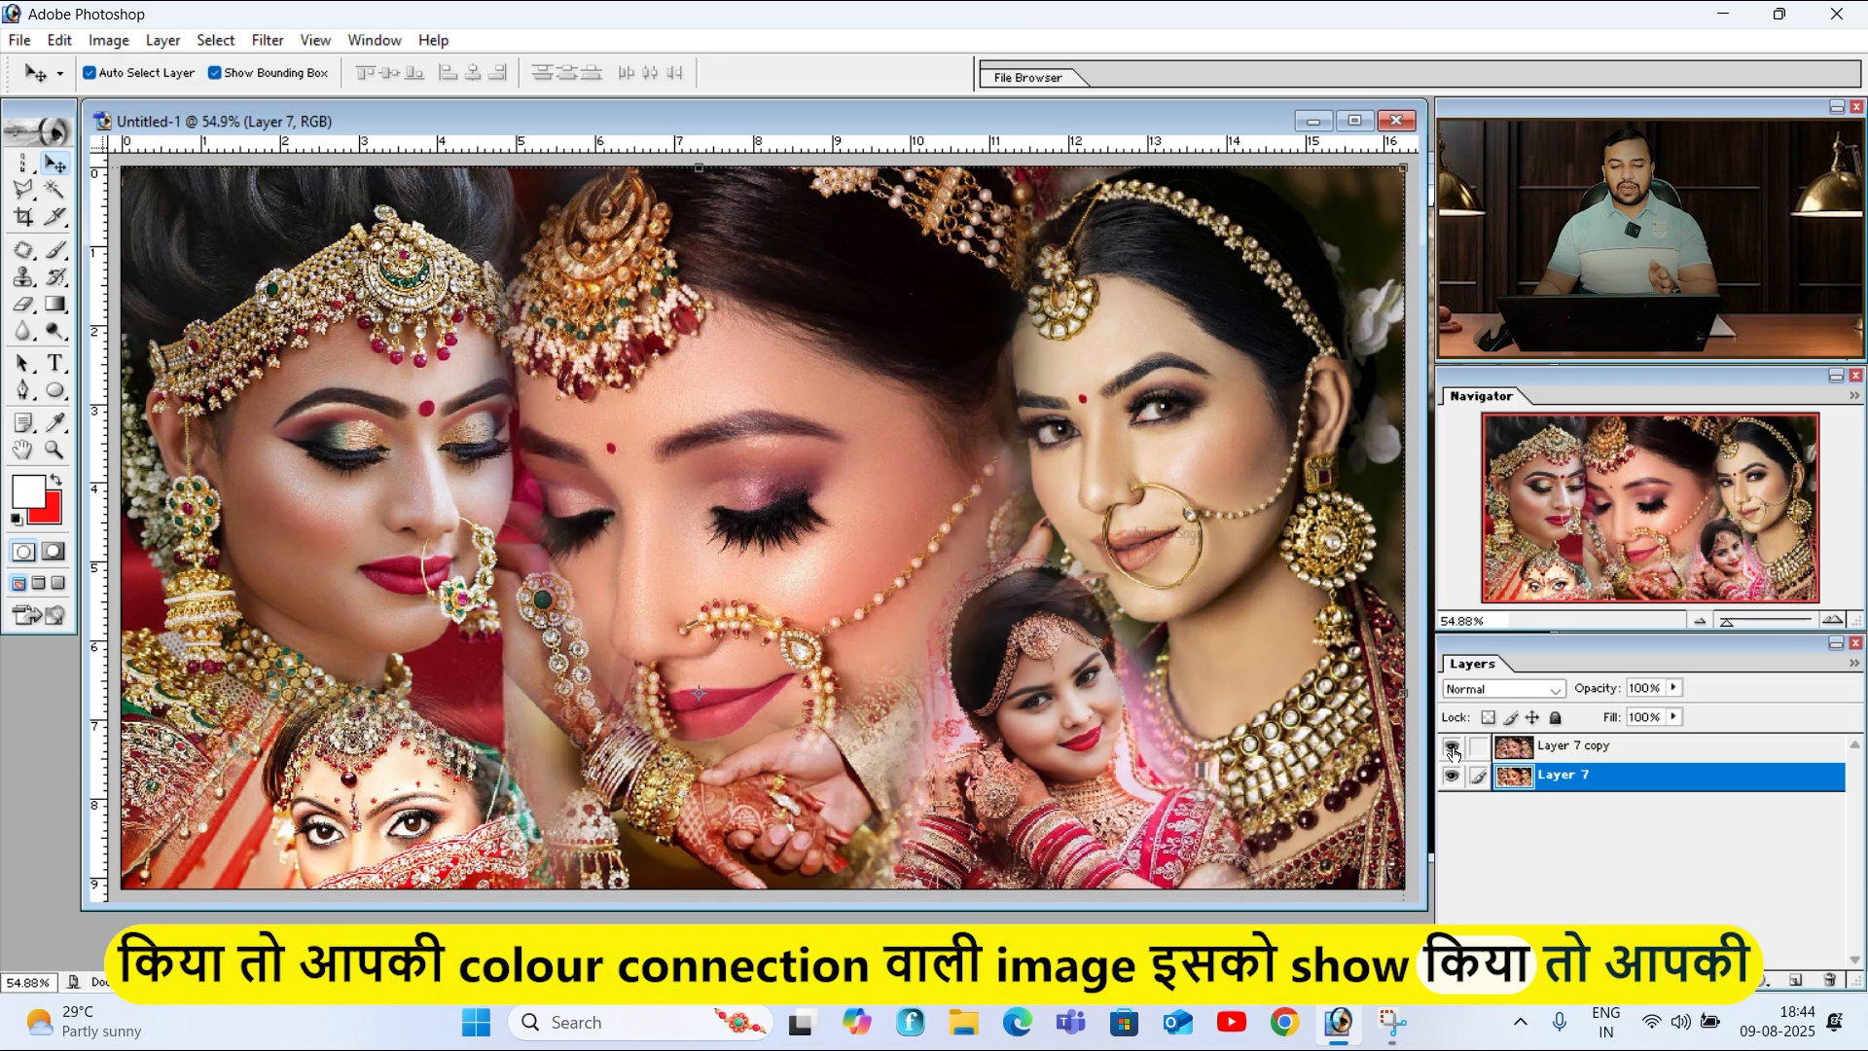